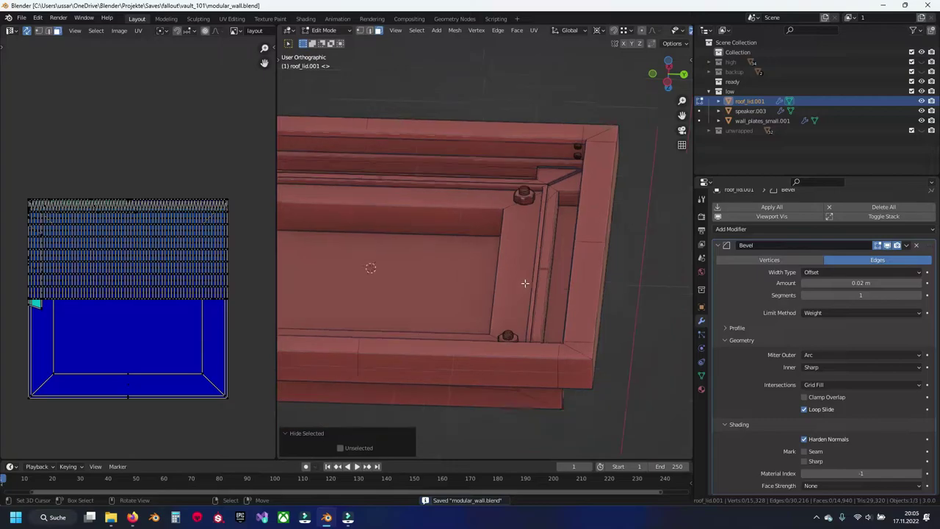
Select the inner floor panel and everything linked to it, then hide it
scroll("up", 3)
scroll("up", 3)
scroll("up", 3)
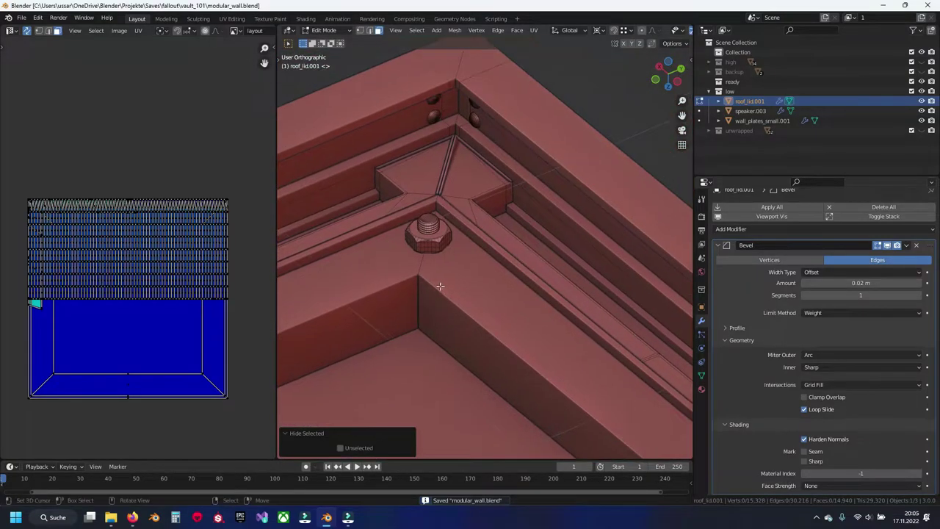
key("l")
key("ctrl+l")
key("h")
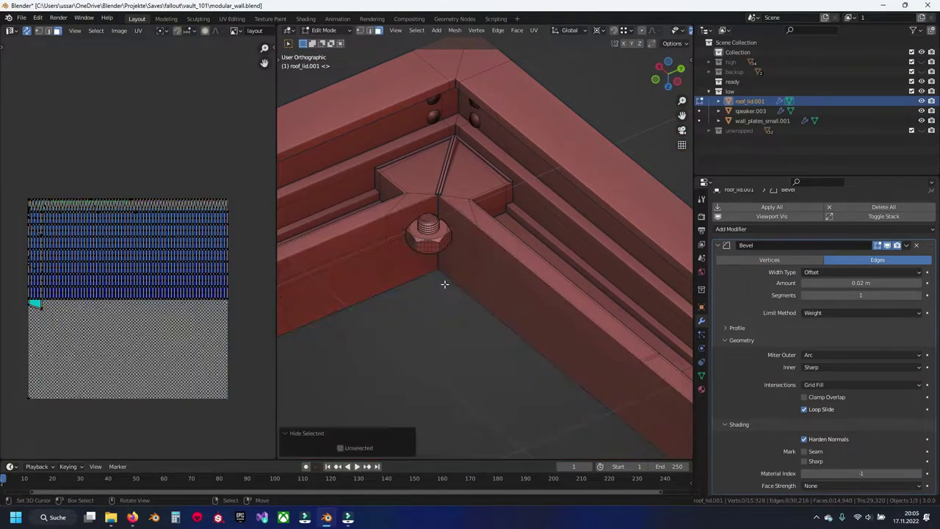
Switch to vertex select mode and select the connected mesh around the corner nut
scroll("up", 3)
scroll("up", 3)
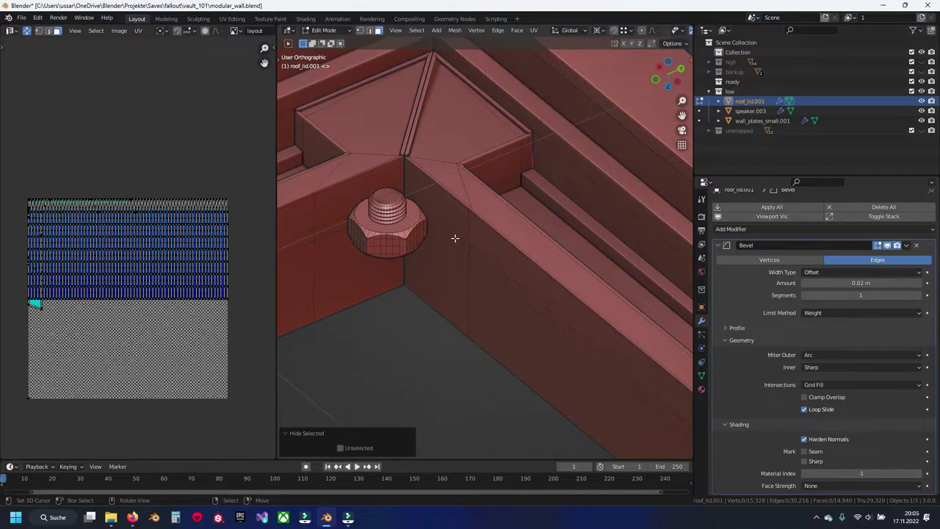
left_click(456, 246)
scroll("down", 3)
left_click_drag(454, 248, 453, 257)
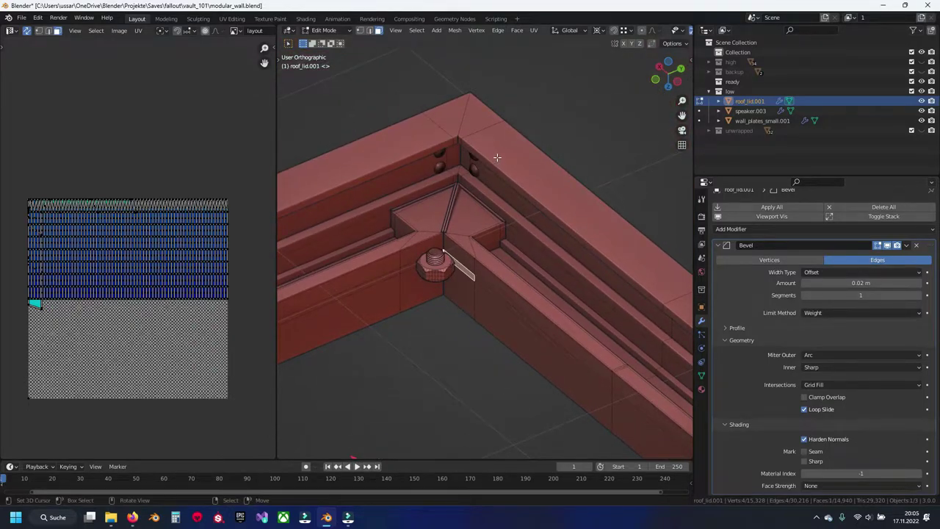
key("1")
left_click_drag(476, 208, 459, 258)
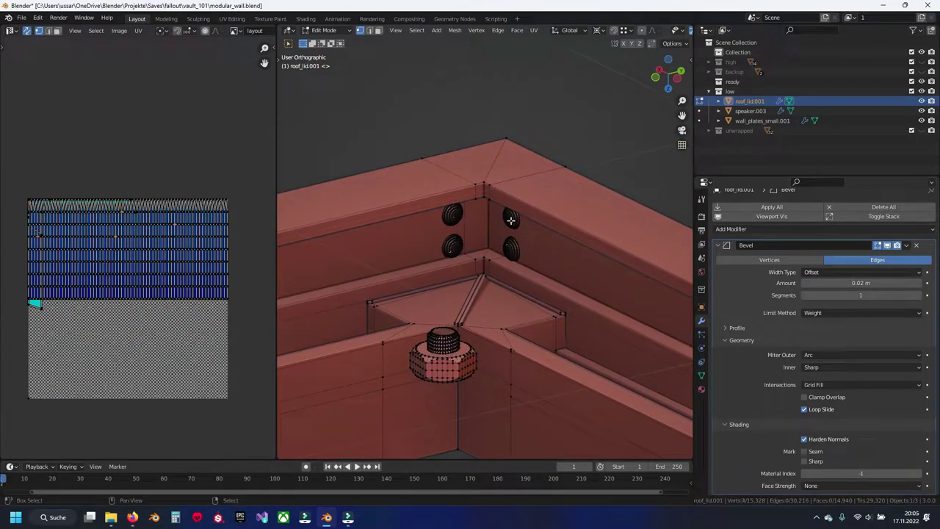
scroll("down", 3)
left_click_drag(485, 243, 448, 200)
scroll("up", 3)
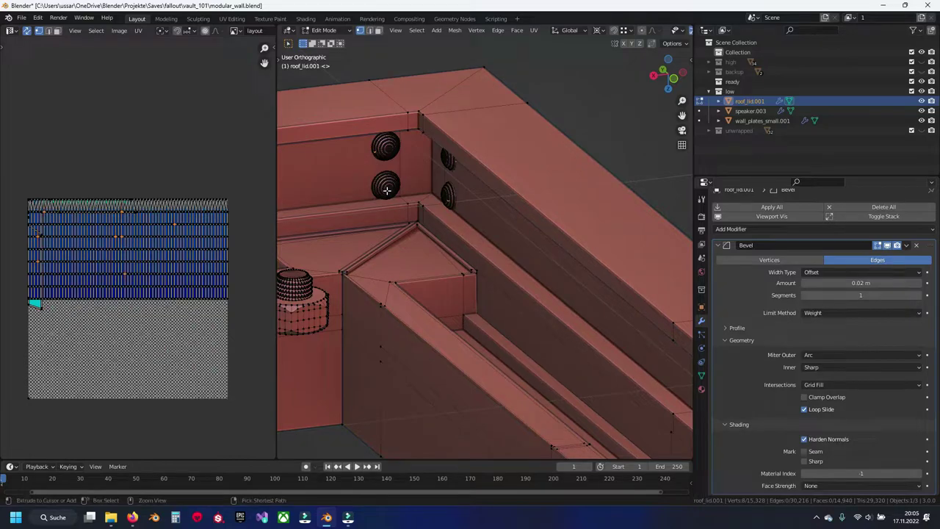
key("ctrl+l")
left_click_drag(386, 190, 475, 199)
scroll("up", 3)
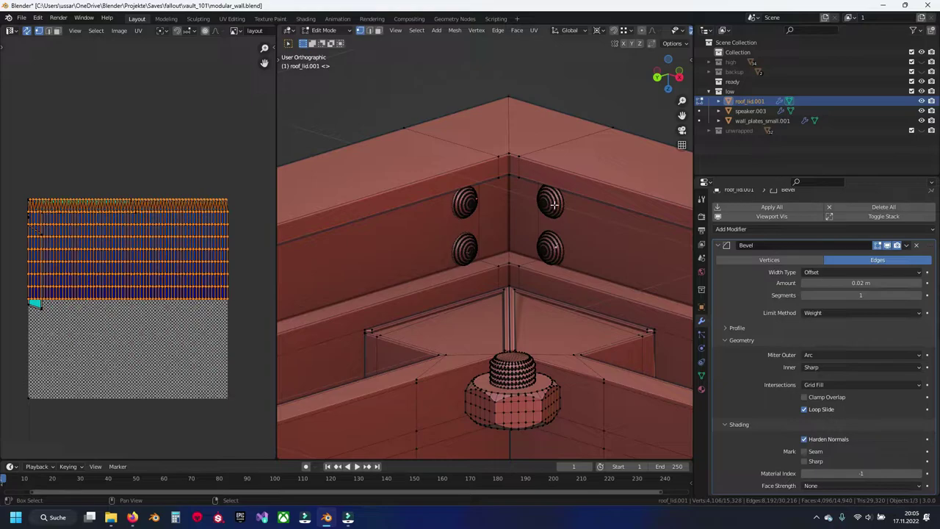
Bring the corner discs into view and clear the current selection
key("ctrl+l")
scroll("down", 3)
left_click_drag(497, 451, 267, 290)
left_click_drag(555, 236, 480, 227)
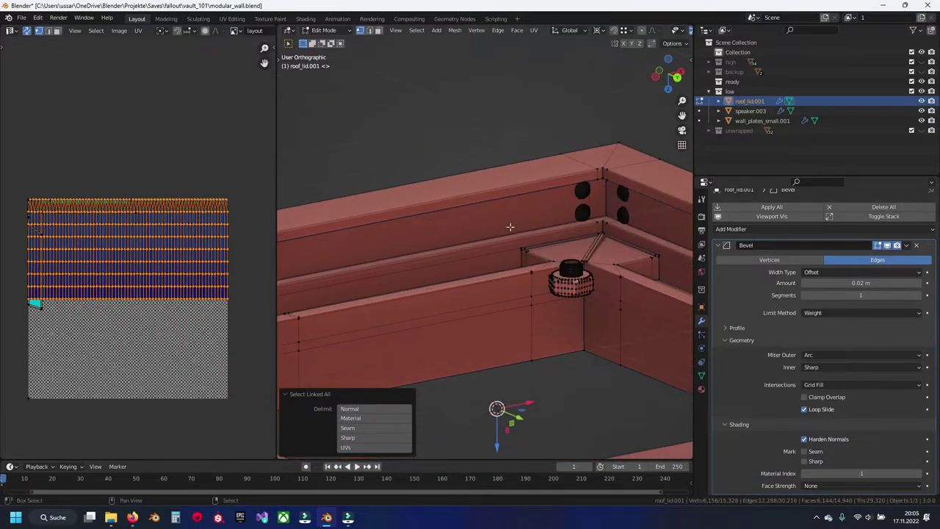
scroll("up", 3)
left_click(545, 129)
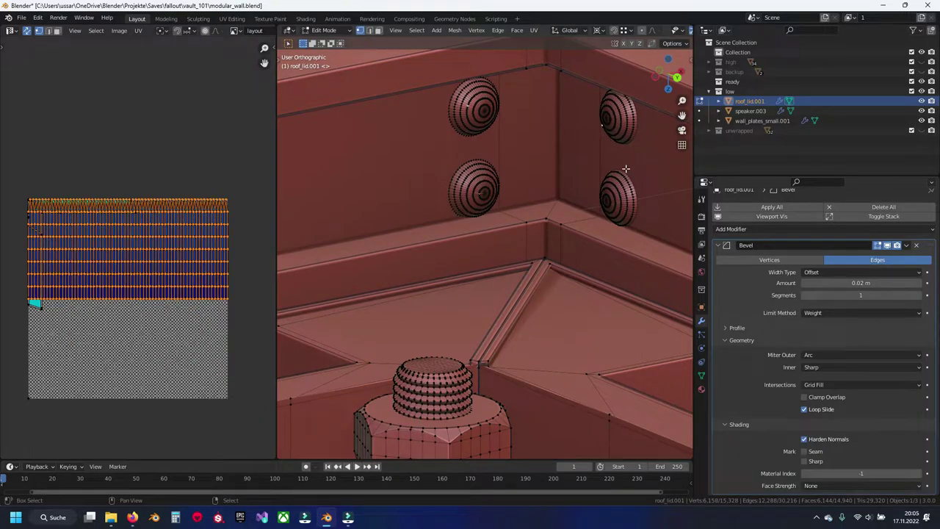
Select all four round ribbed discs, delete them as edges, and save the file
key("ctrl+l")
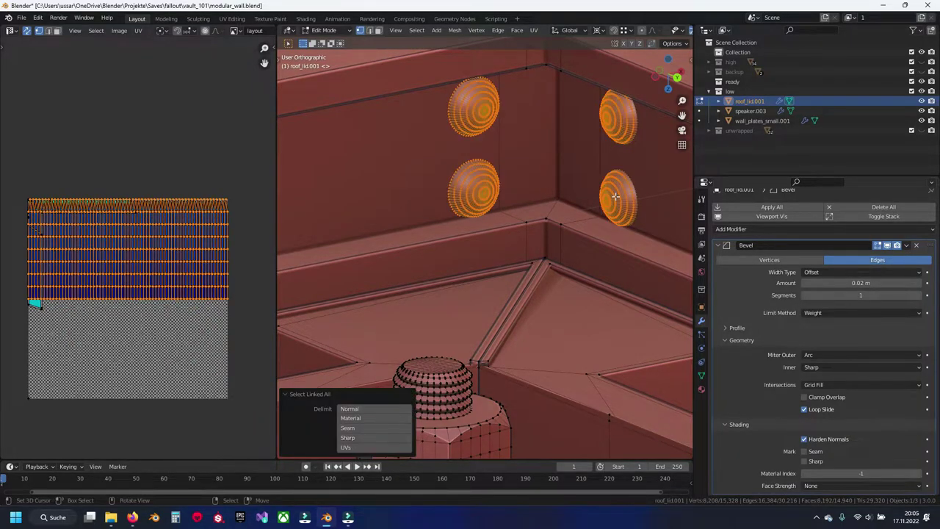
left_click_drag(615, 196, 533, 266)
scroll("down", 3)
key("x")
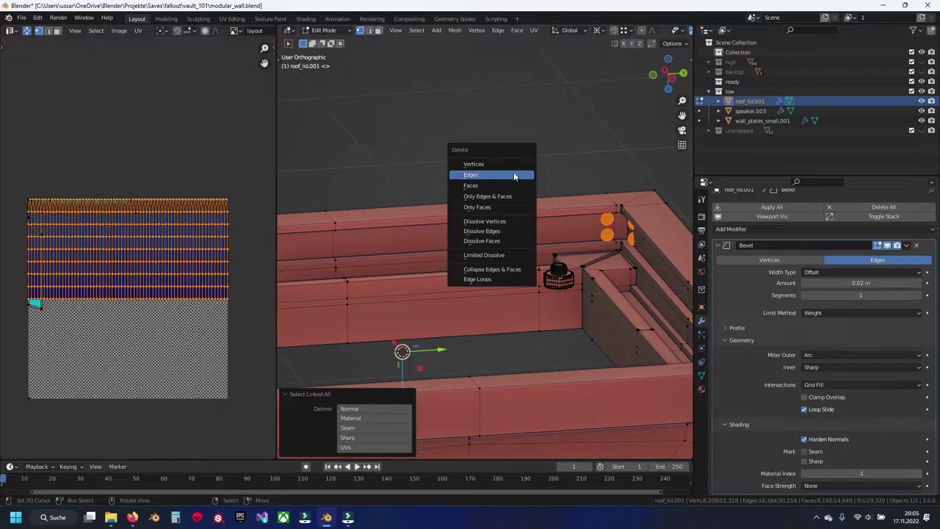
left_click(514, 163)
key("ctrl+s")
left_click_drag(518, 230, 430, 238)
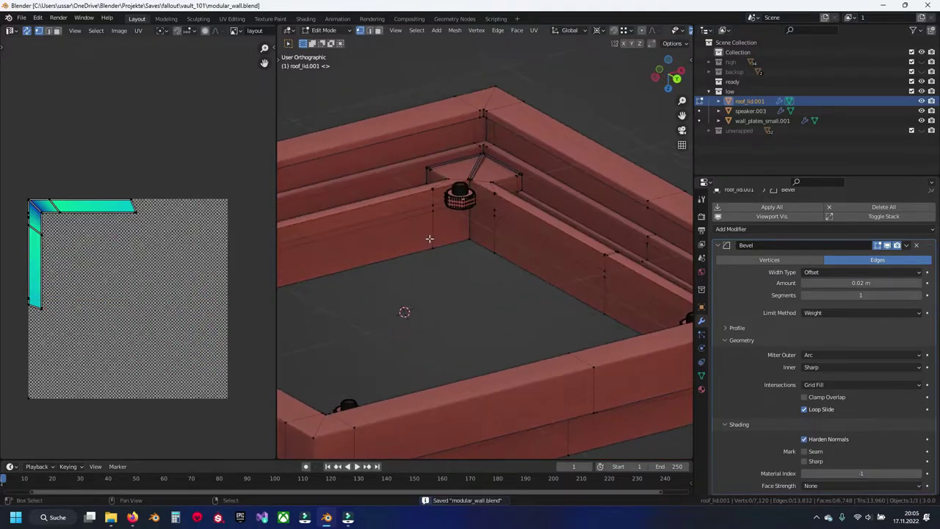
Select a wall piece along with all geometry linked to it
scroll("up", 3)
scroll("up", 3)
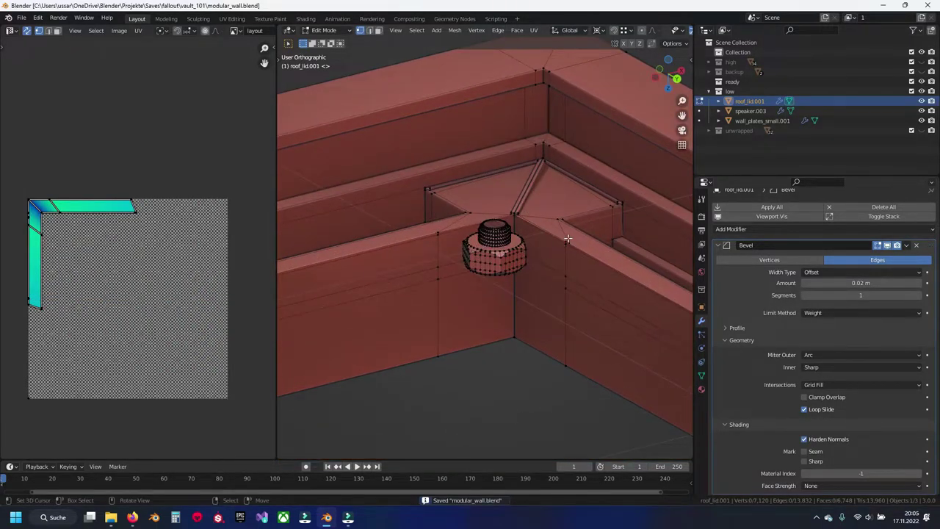
left_click(568, 239)
key("ctrl+l")
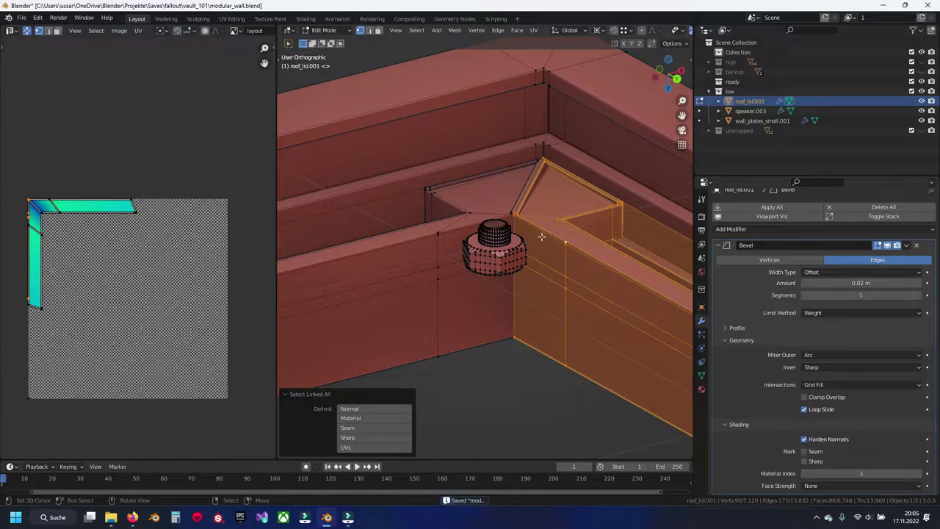
scroll("down", 3)
In face mode, select the base and nut faces with their linked geometry, hide them, and save
key("3")
left_click(397, 283)
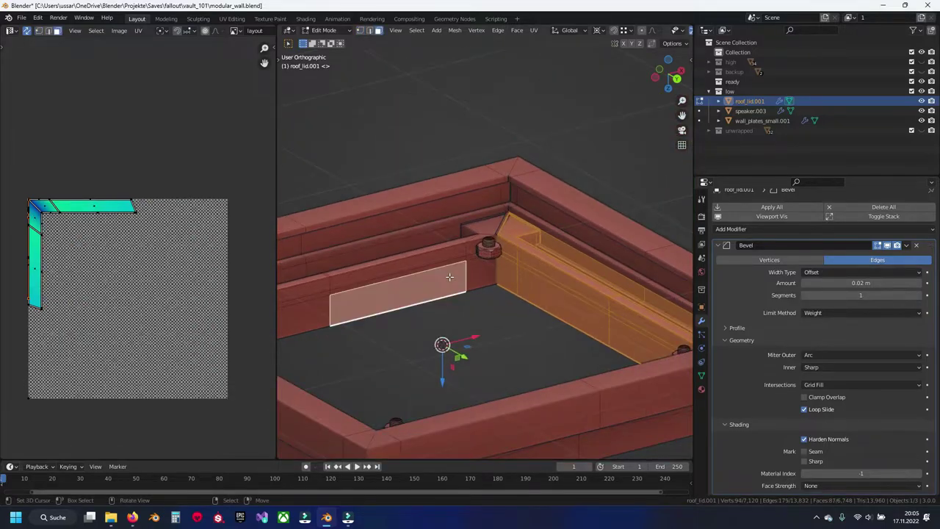
left_click_drag(397, 283, 553, 265)
left_click(478, 269)
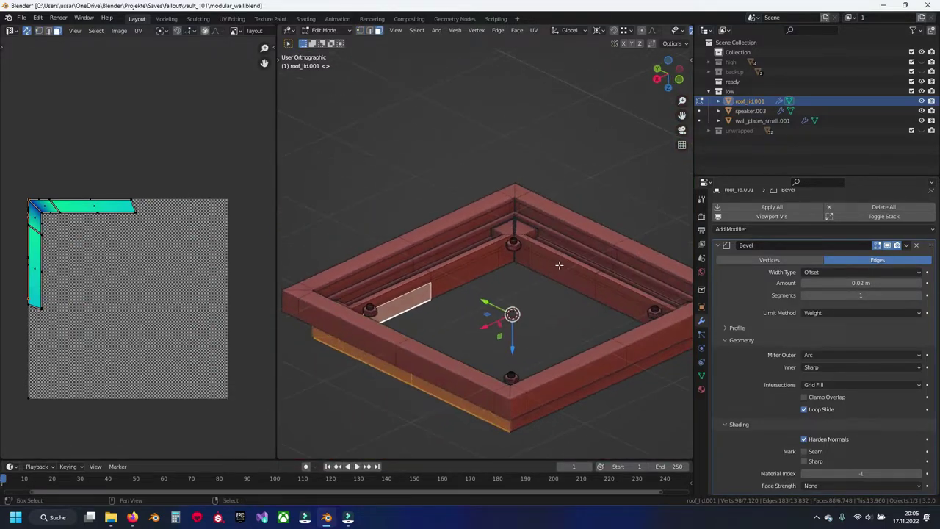
left_click(554, 265)
key("ctrl+l")
key("h")
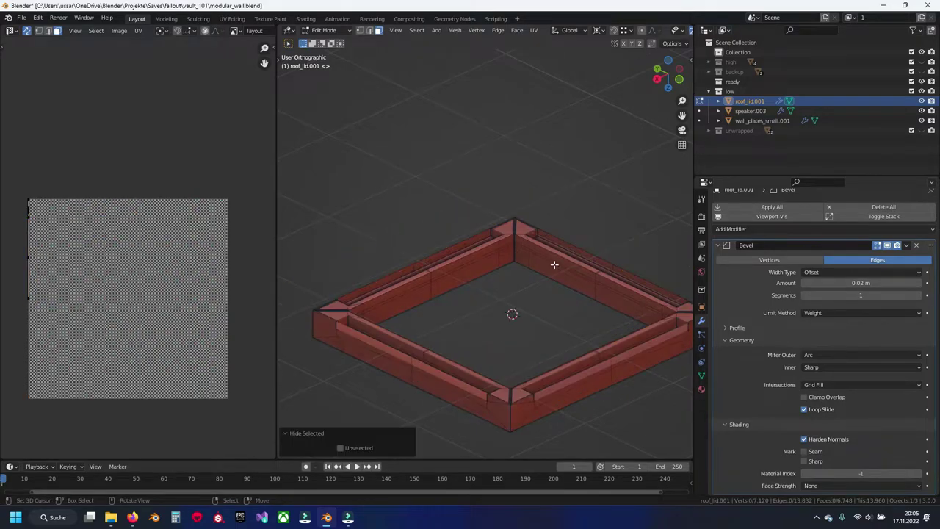
key("ctrl+s")
scroll("up", 3)
left_click_drag(458, 237, 405, 360)
Pick some inner wall faces, then clear the selection and return to face mode
left_click(415, 341)
left_click(422, 243)
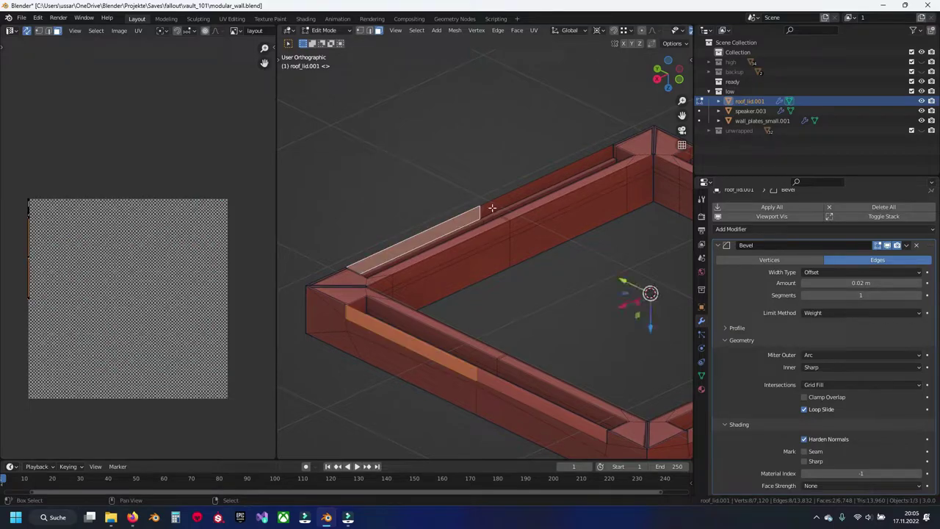
key("ctrl+shift+KP_Add")
key("alt+a")
key("2")
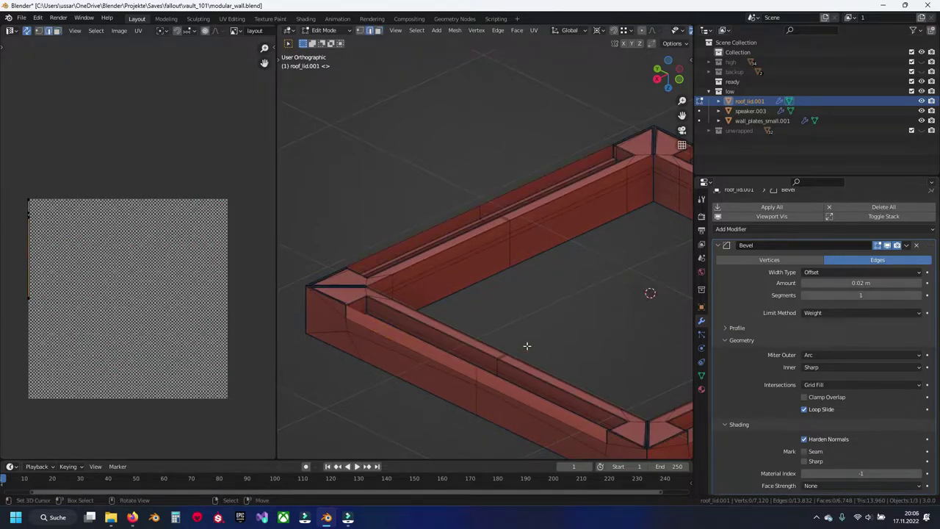
key("3")
Select the unwanted inner faces on the upper and lower wall strips, delete them, and save
left_click(456, 359)
left_click(505, 383)
left_click(461, 369)
left_click(497, 366)
left_click(450, 229)
left_click_drag(451, 229, 484, 260)
left_click(493, 312)
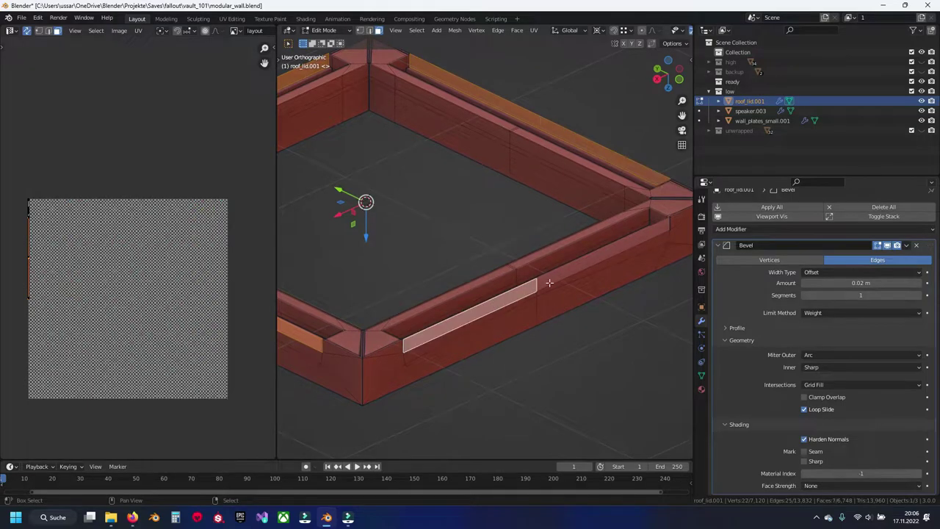
key("x")
left_click(552, 293)
key("ctrl+s")
Select the left wall's top inner edge, centre the view on it, and widen the 3D view
left_click_drag(500, 314, 527, 280)
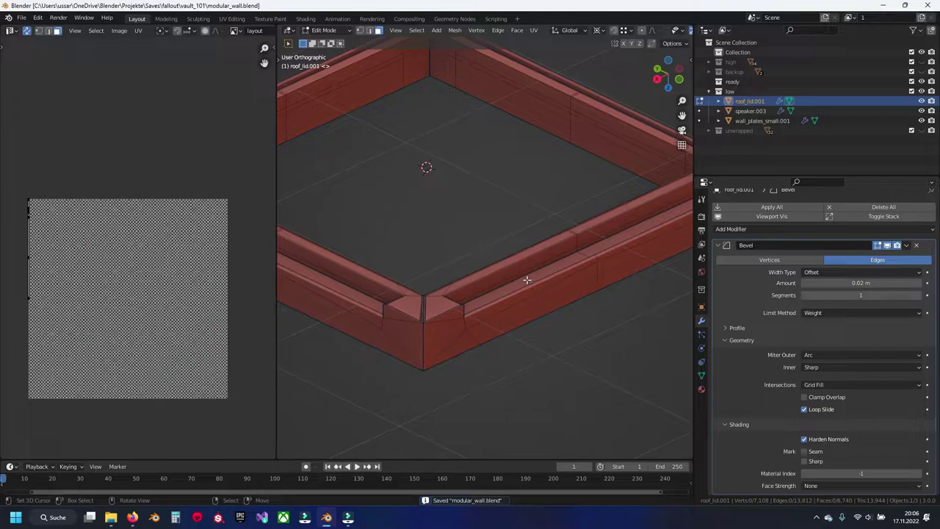
left_click(363, 294)
key("KP_Decimal")
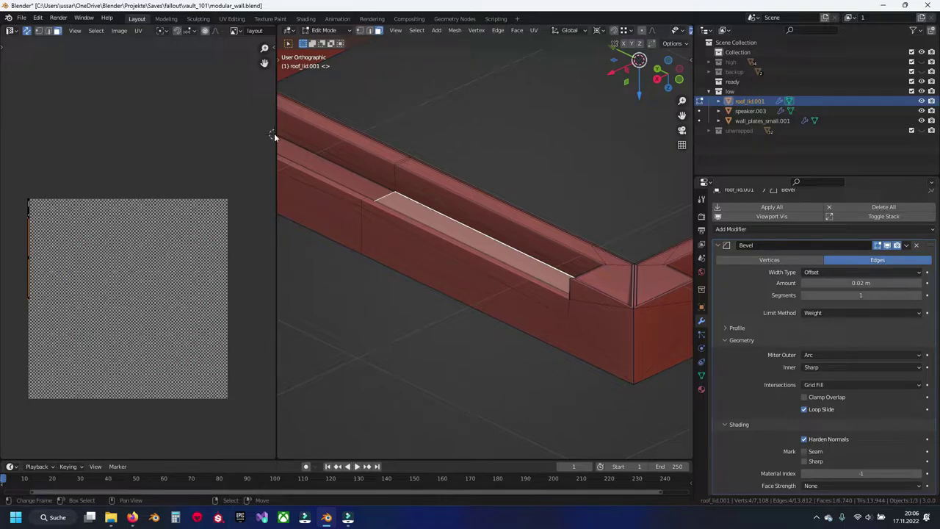
left_click_drag(273, 133, 116, 133)
Show the Bevel modifier in Edit Mode while looking at the inner channel corner
scroll("up", 3)
left_click_drag(382, 294, 464, 275)
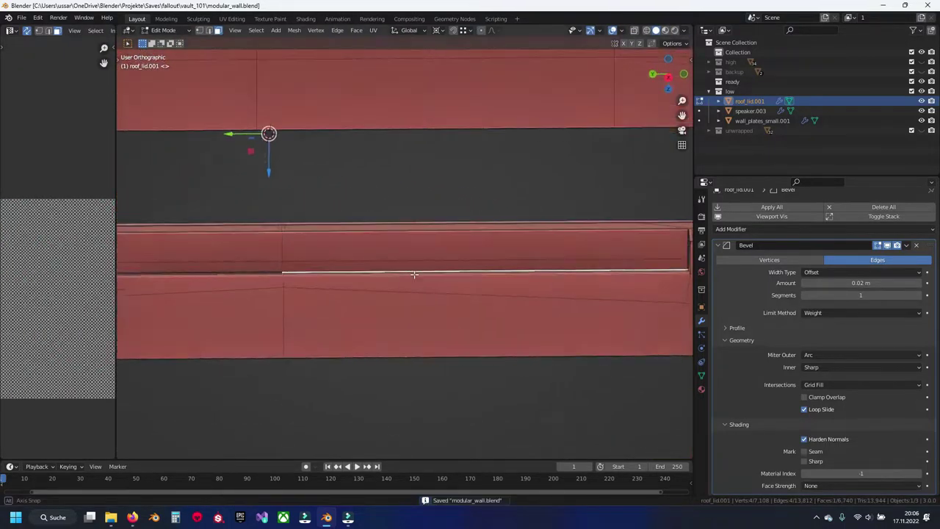
scroll("up", 3)
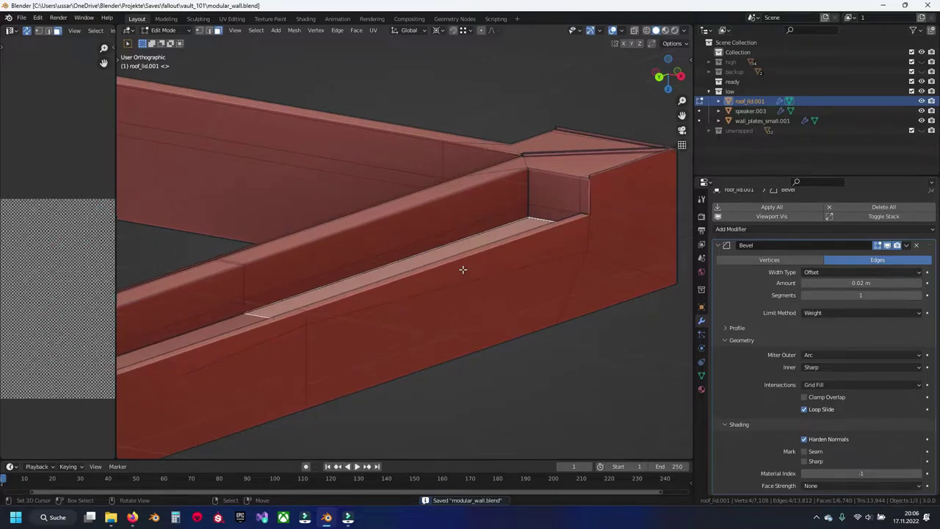
left_click_drag(464, 268, 560, 205)
scroll("up", 3)
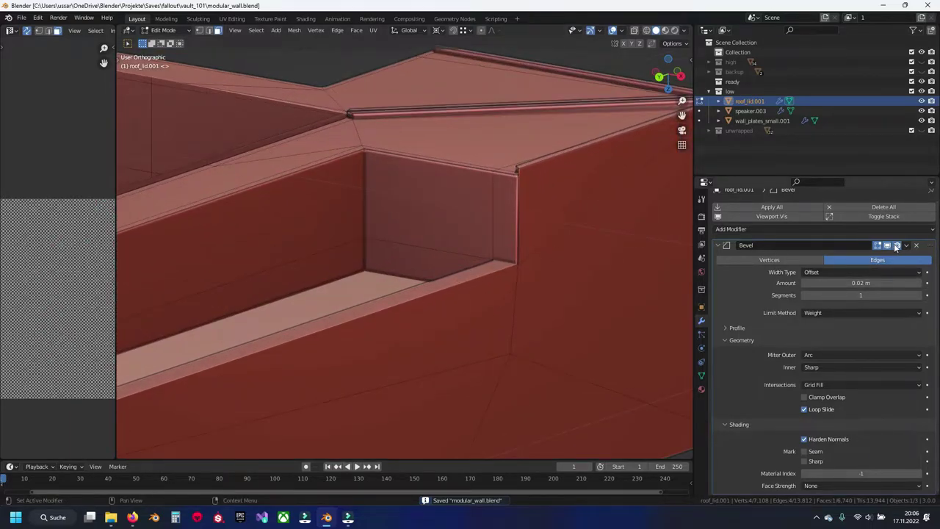
left_click(895, 246)
left_click_drag(465, 245, 399, 246)
scroll("up", 3)
Merge the whole mesh by distance, removing 32 duplicate vertices
left_click(399, 245)
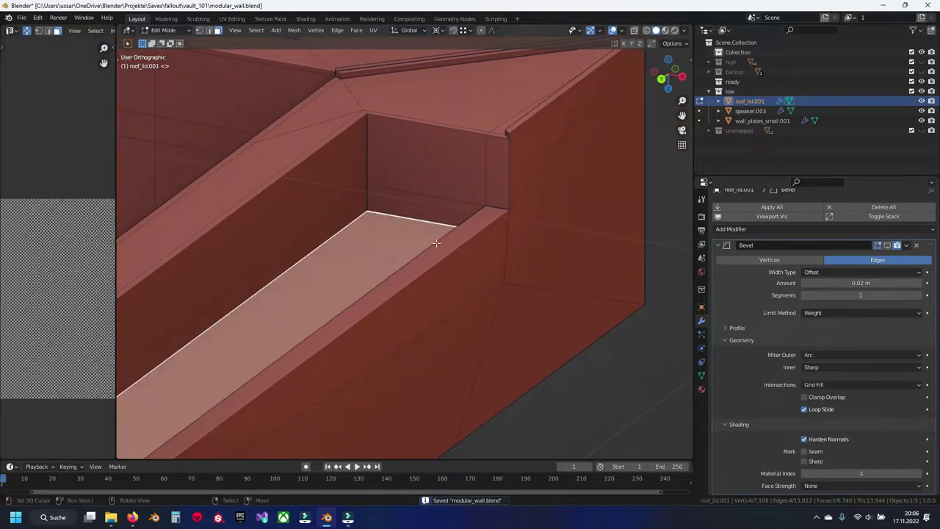
key("alt+a")
key("a")
key("q")
left_click(471, 216)
key("alt+a")
Lift the channel floor along Z flush with the wall top, then merge by distance again
left_click(443, 225)
key("g")
key("z")
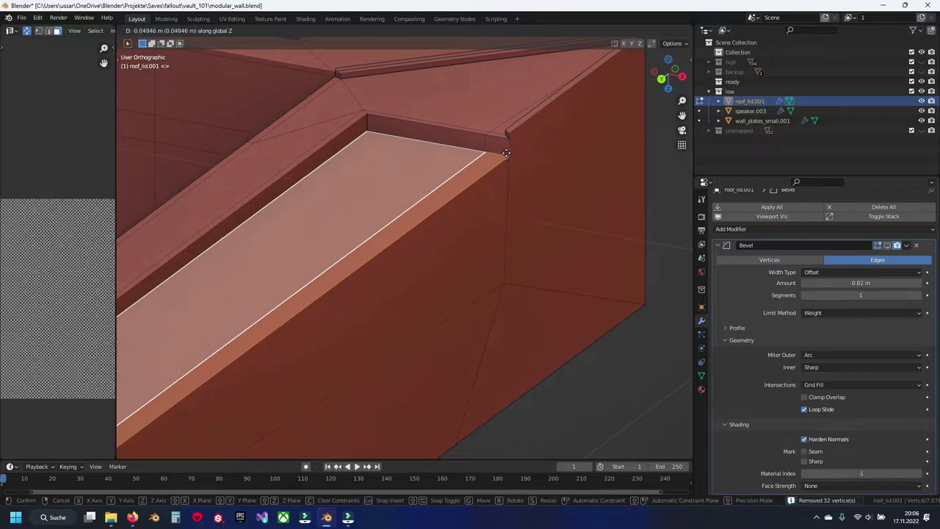
left_click(504, 139)
key("a")
key("q")
left_click(444, 188)
key("alt+a")
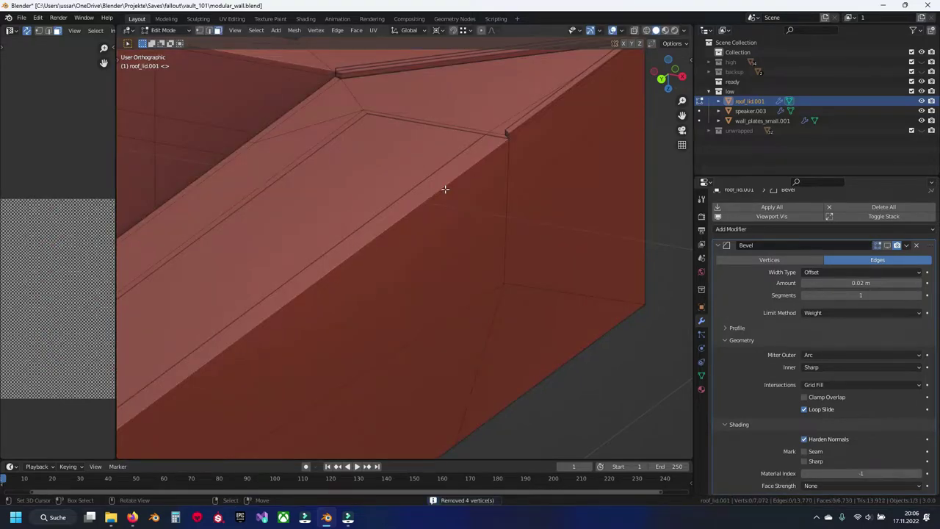
scroll("down", 3)
left_click_drag(513, 209, 366, 218)
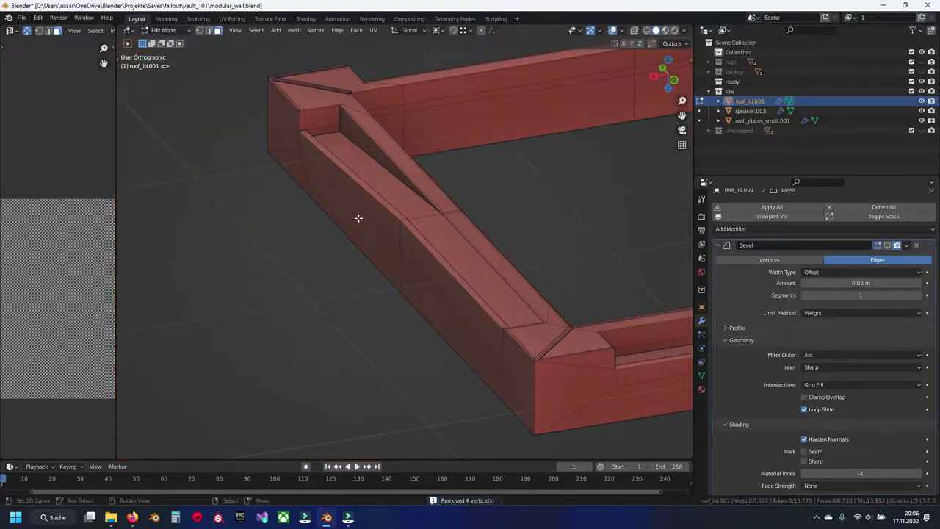
Undo and redo to compare channel depths, keep the deeper groove, and select the beam's edge loop
key("ctrl+z")
key("ctrl+z")
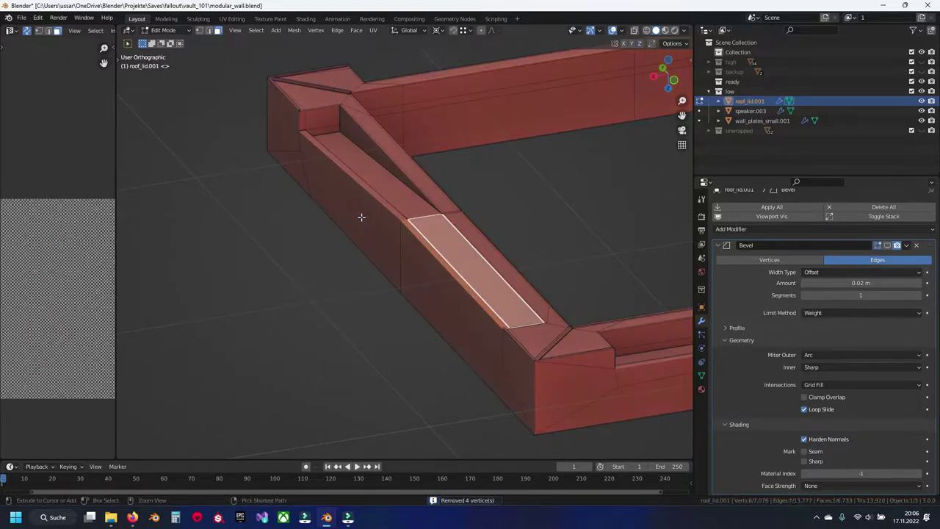
key("ctrl+z")
key("ctrl+z")
key("ctrl+shift+z")
key("ctrl+shift+z")
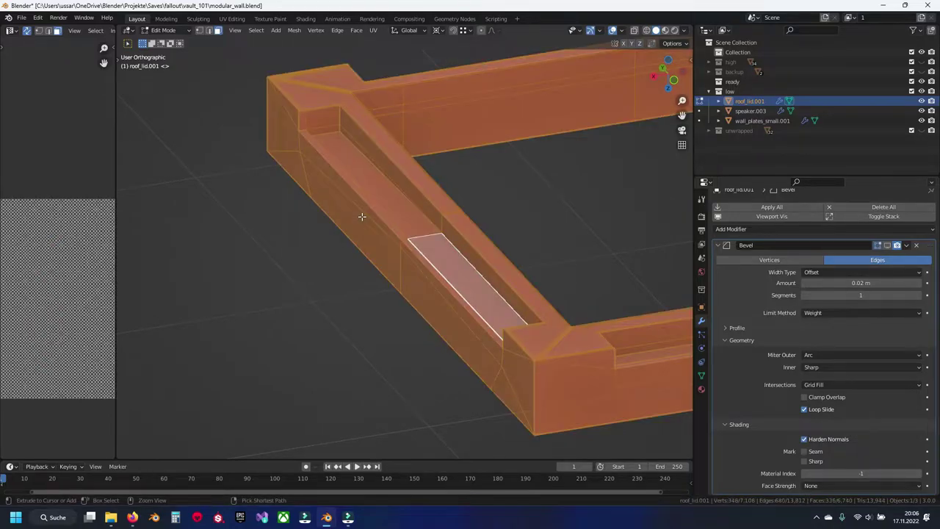
key("ctrl+z")
key("ctrl+z")
key("ctrl+z")
key("ctrl+z")
left_click(431, 235)
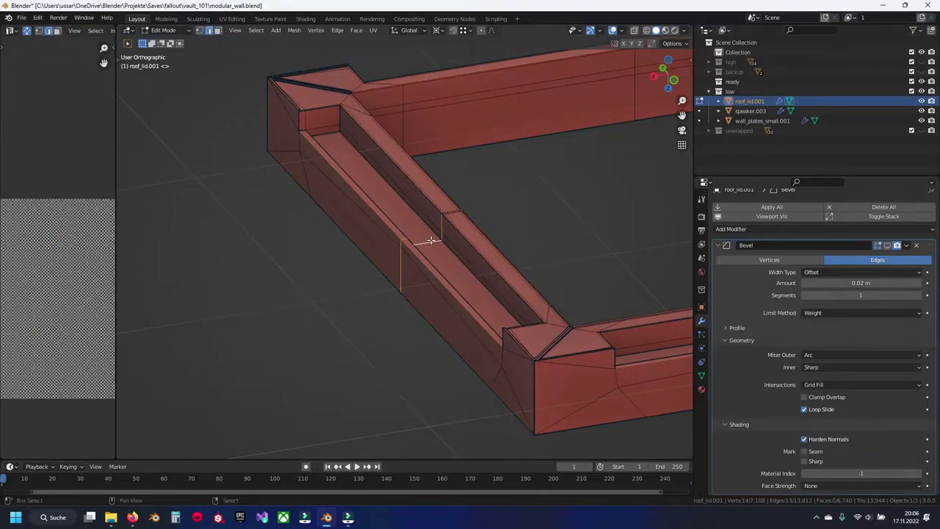
Inspect the frame from several angles and select the thin bevel face across the beam
scroll("up", 3)
scroll("up", 3)
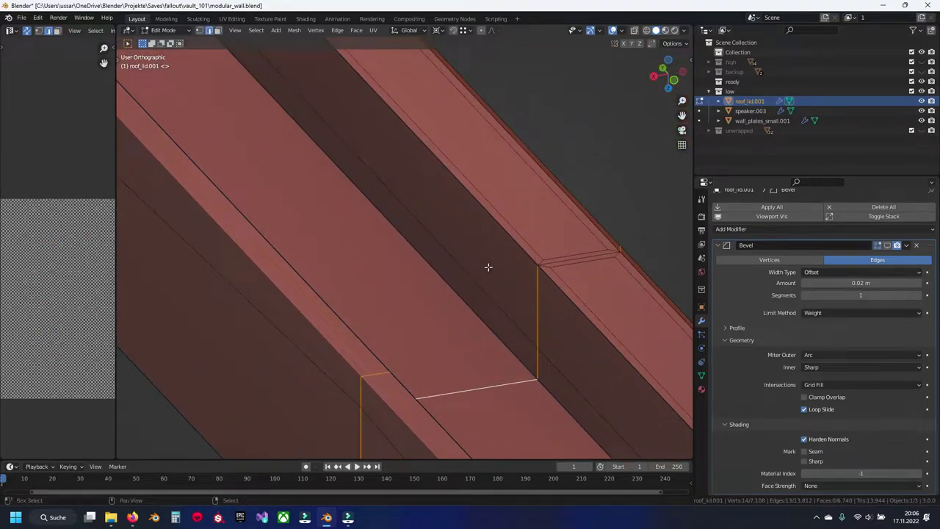
scroll("down", 3)
left_click_drag(560, 260, 528, 411)
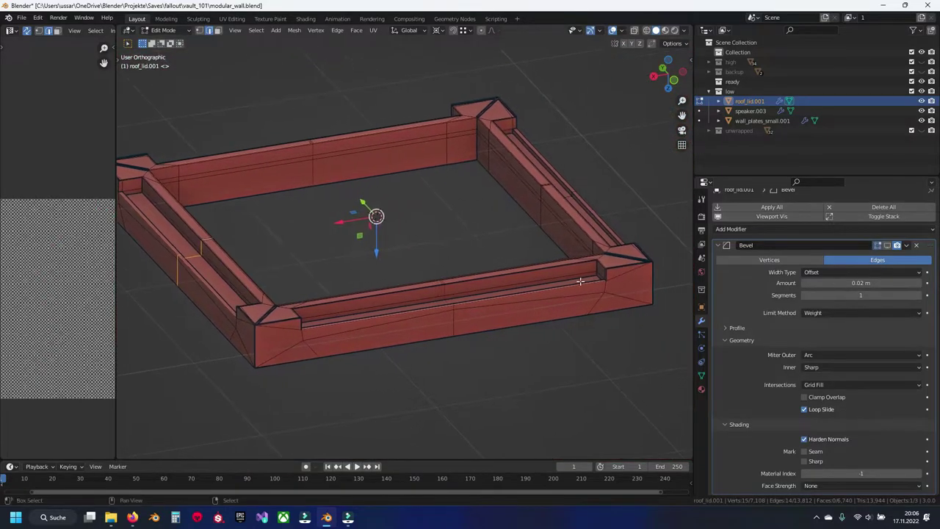
scroll("up", 3)
scroll("up", 3)
left_click_drag(499, 301, 607, 224)
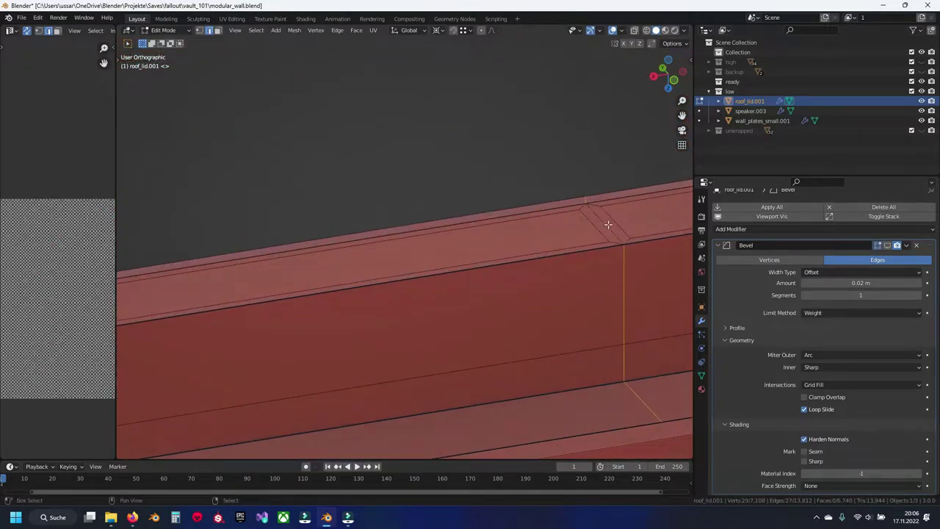
scroll("down", 3)
left_click_drag(352, 164, 237, 272)
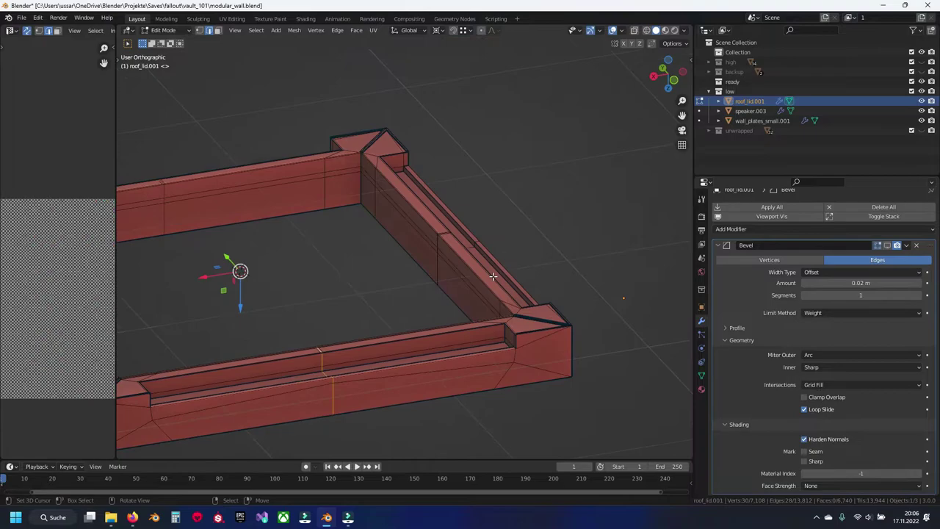
scroll("up", 3)
left_click_drag(598, 198, 323, 246)
scroll("down", 3)
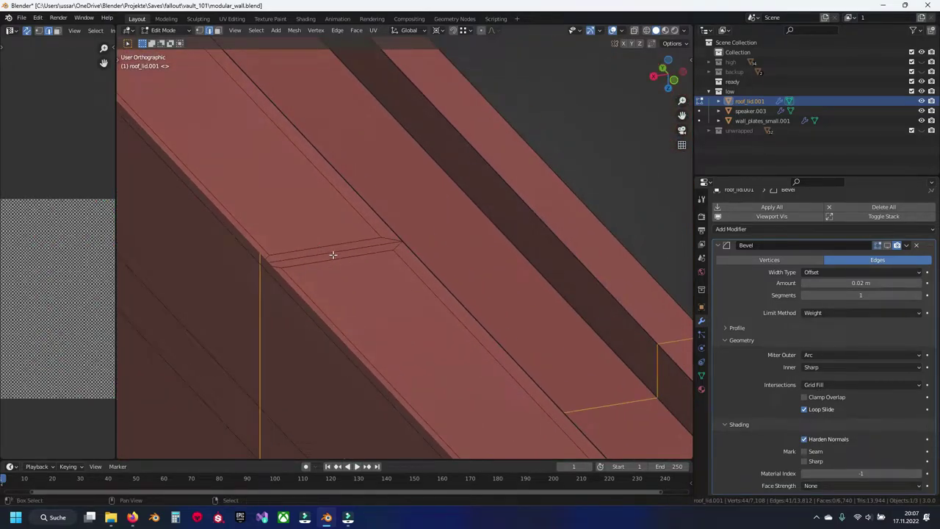
left_click(330, 254)
Dissolve the edges of the thin strip on the roof lid beam
key("x")
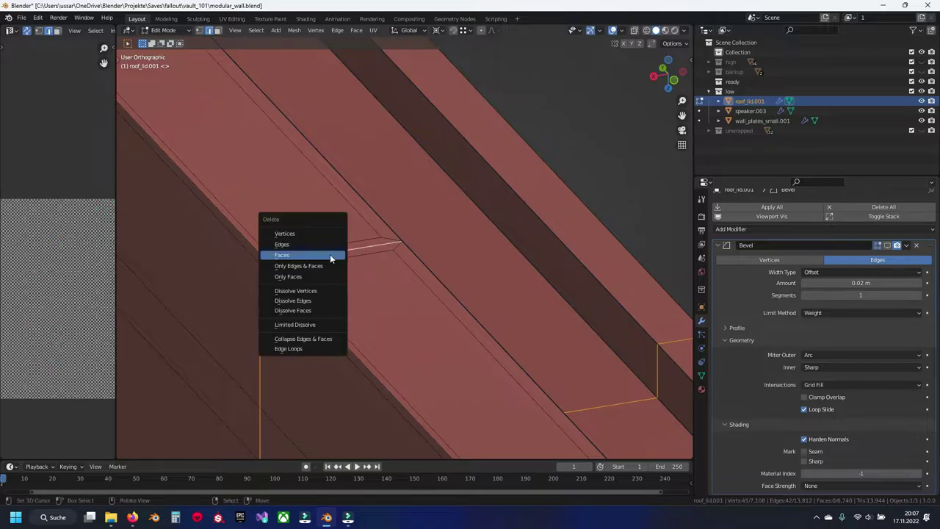
left_click(316, 302)
scroll("down", 3)
left_click_drag(390, 331, 386, 320)
scroll("up", 3)
Remove the stray vertical edge on the long beam and select the beam's top edge
key("ctrl+r")
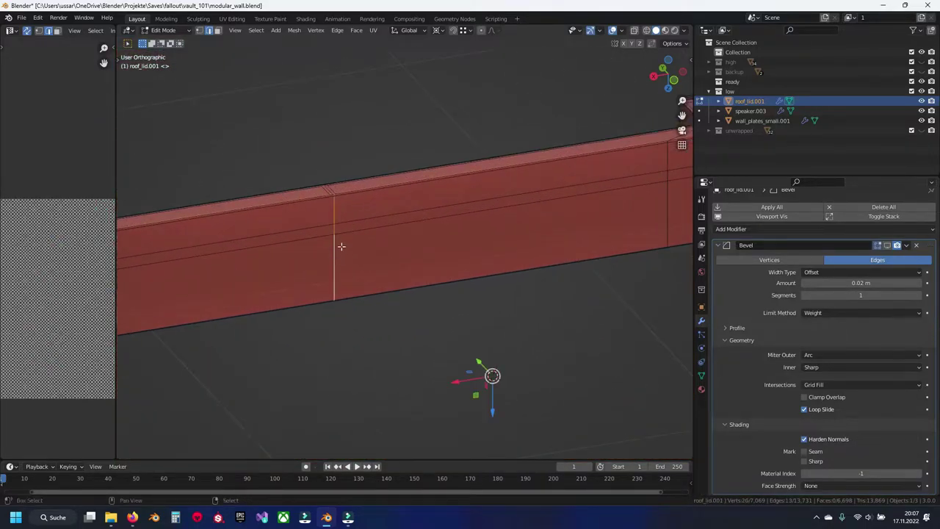
left_click_drag(340, 247, 371, 263)
right_click(371, 262)
left_click(374, 262)
left_click(380, 274)
scroll("down", 3)
left_click_drag(379, 273, 391, 295)
scroll("up", 3)
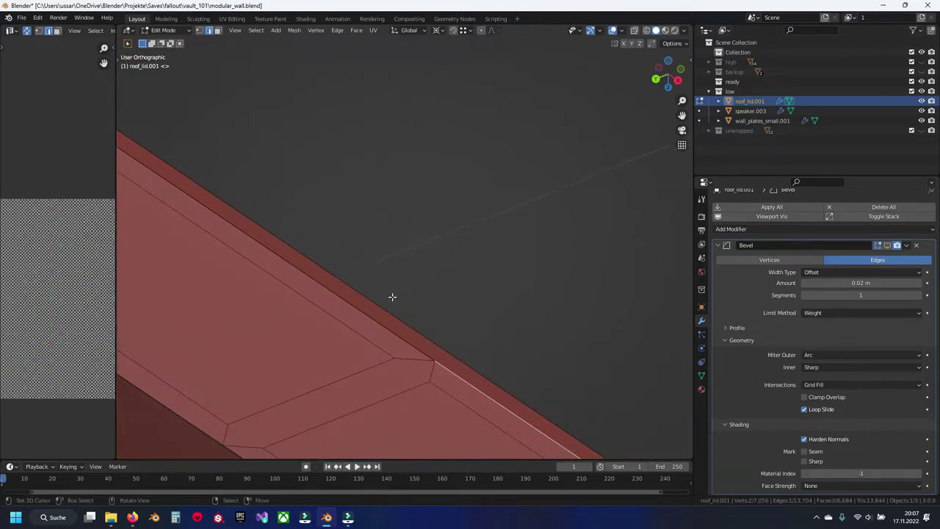
Dissolve the edges of the long face strip along the beam top
left_click(414, 367)
left_click_drag(415, 367, 481, 235)
left_click(474, 228)
key("x")
left_click(421, 228)
scroll("down", 3)
scroll("up", 3)
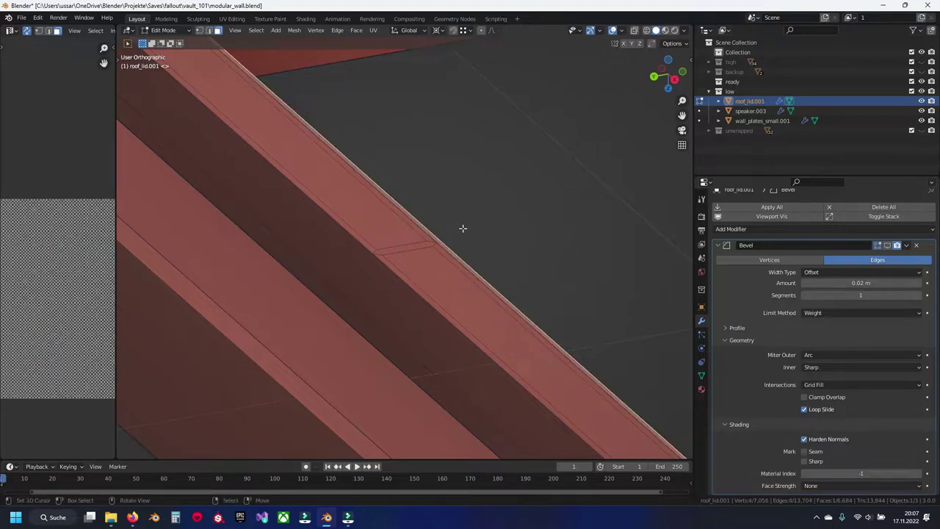
Select the edge loop along the beam using the edit options
right_click(463, 229)
left_click(445, 208)
left_click_drag(521, 269, 441, 266)
left_click(396, 273)
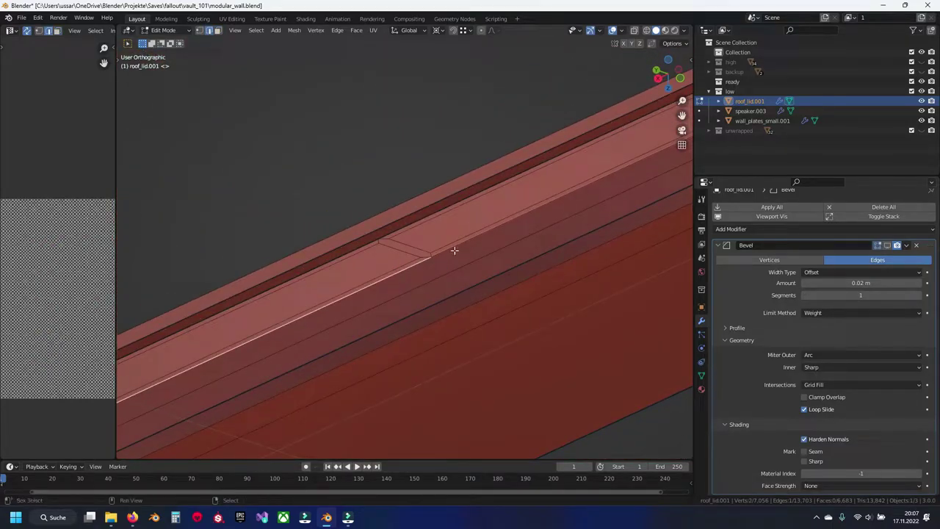
scroll("down", 3)
scroll("down", 3)
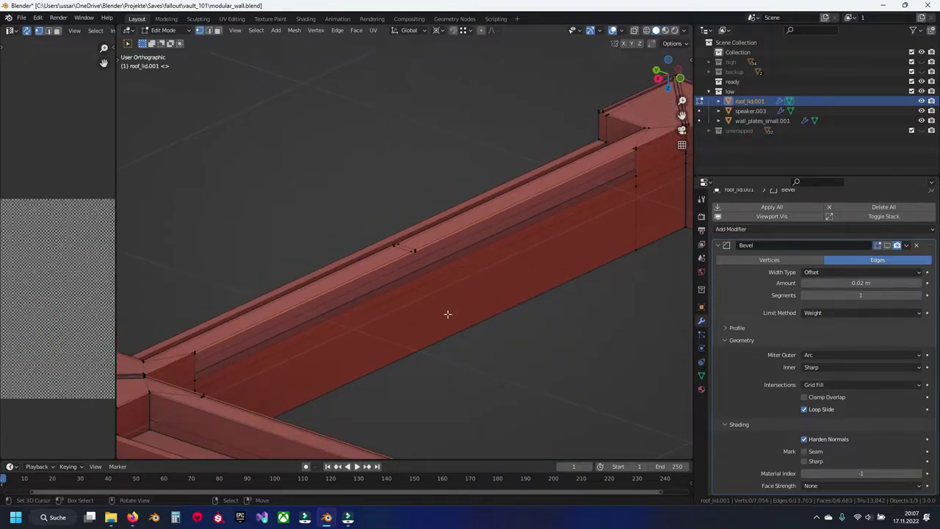
Switch to edge select and undo back to the single edge along the beam
key("2")
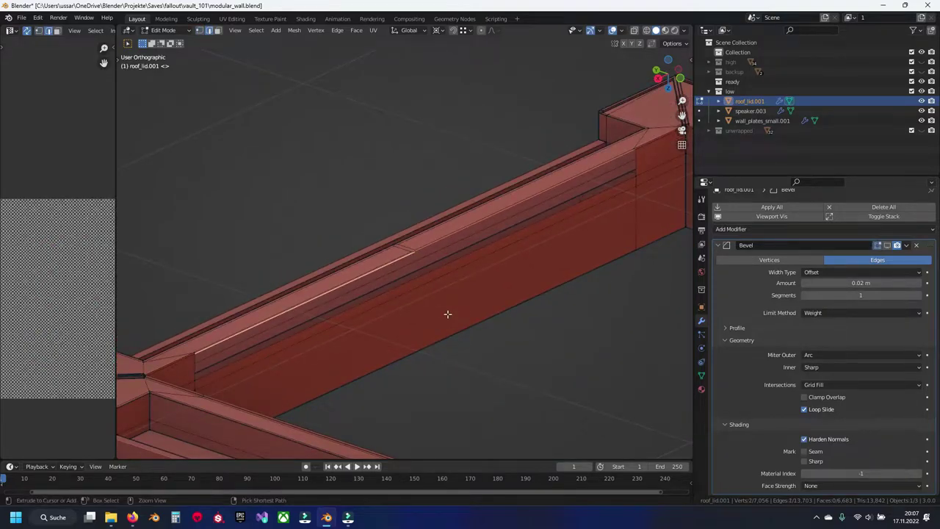
key("ctrl+z")
key("ctrl+z")
key("ctrl+z")
key("ctrl+z")
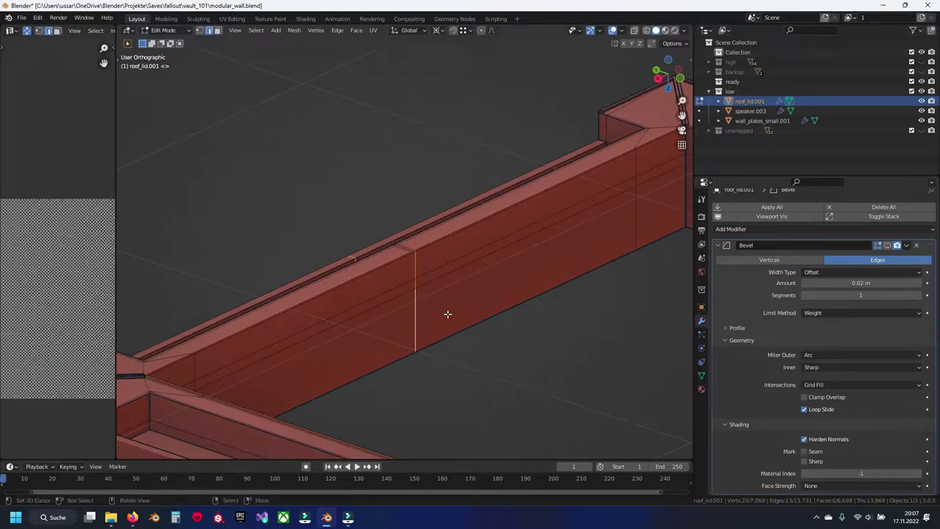
scroll("up", 3)
scroll("up", 3)
scroll("up", 3)
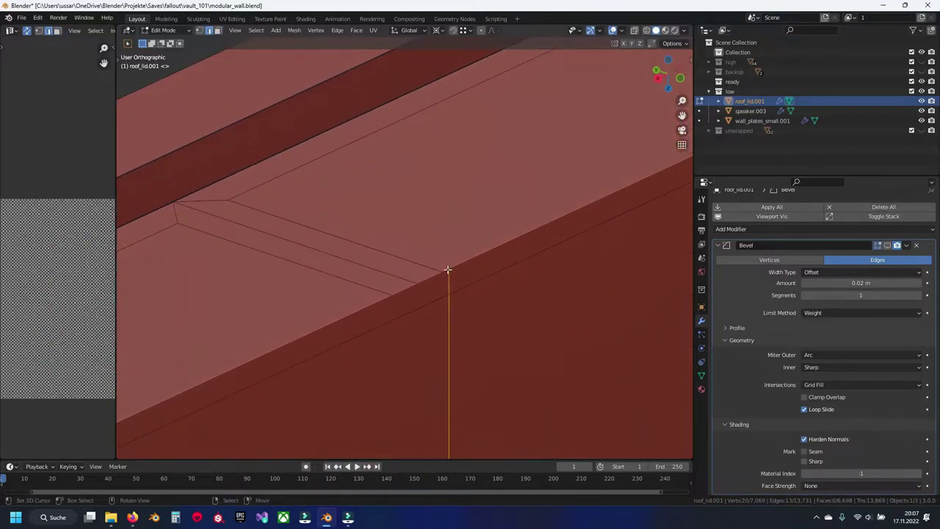
scroll("down", 3)
scroll("down", 3)
scroll("down", 3)
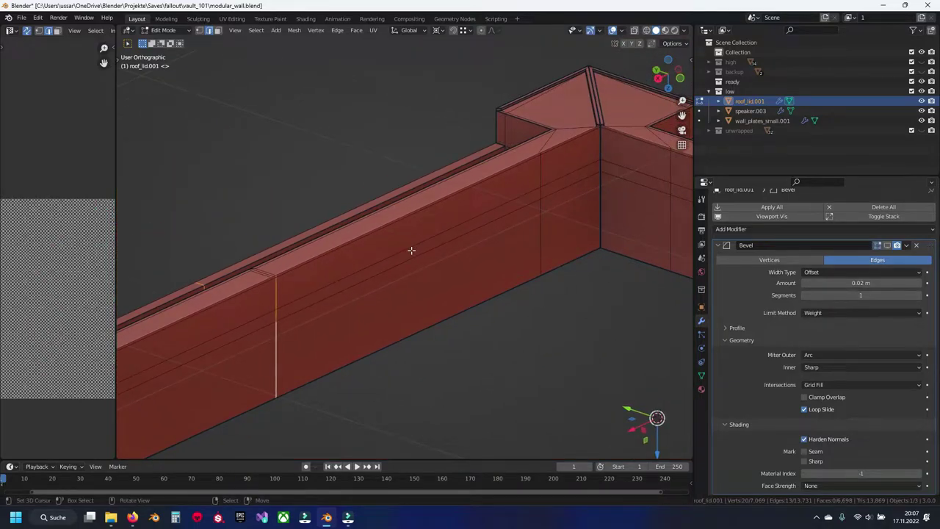
left_click_drag(440, 199, 379, 203)
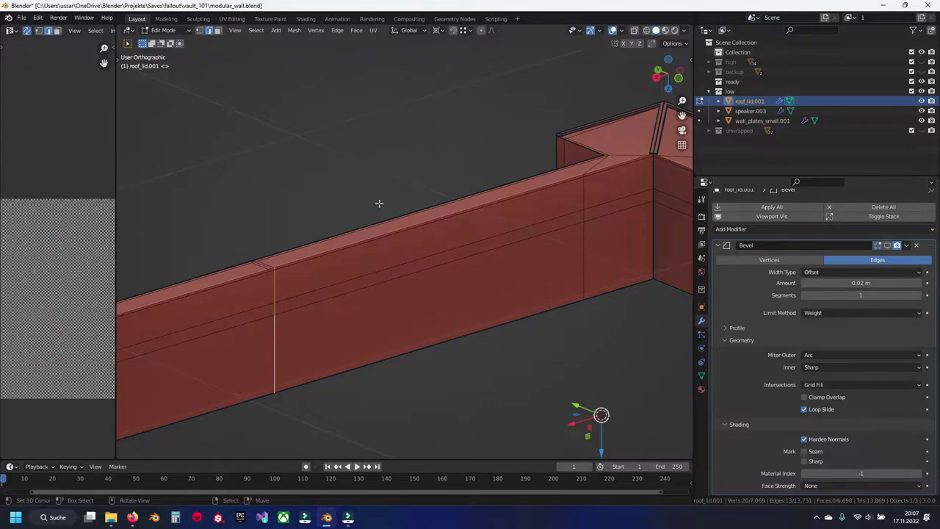
Frame the whole roof frame and hide the other connected parts, leaving one wall segment
key("Home")
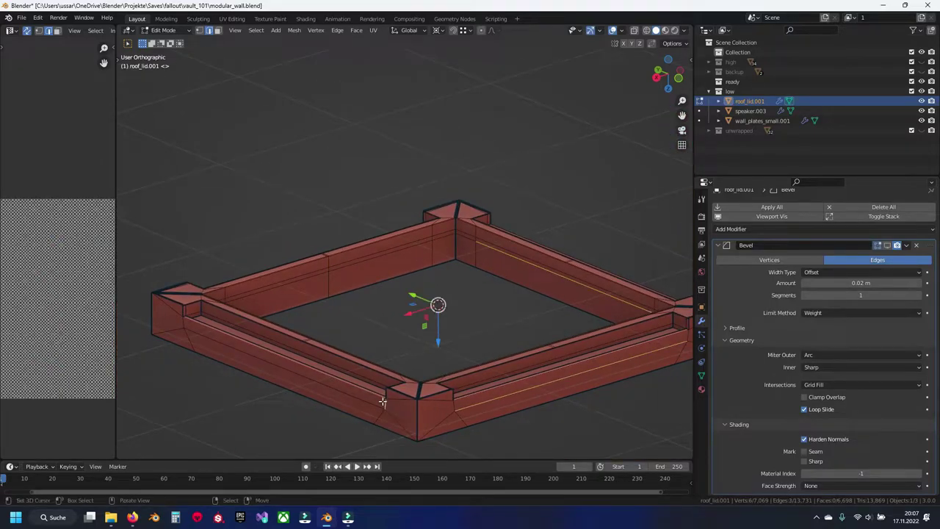
key("l")
key("h")
scroll("up", 3)
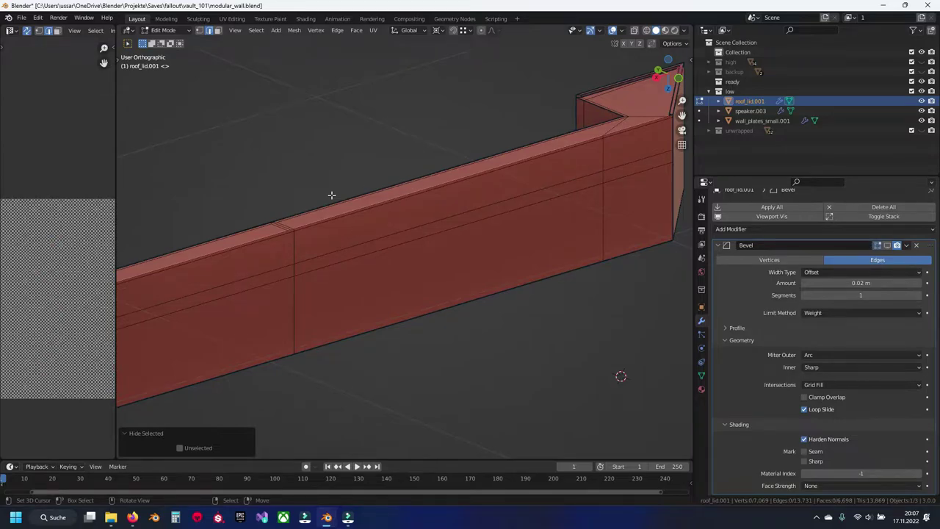
Select the two inner bottom faces of the tray
left_click_drag(332, 195, 536, 153)
left_click_drag(367, 189, 427, 204)
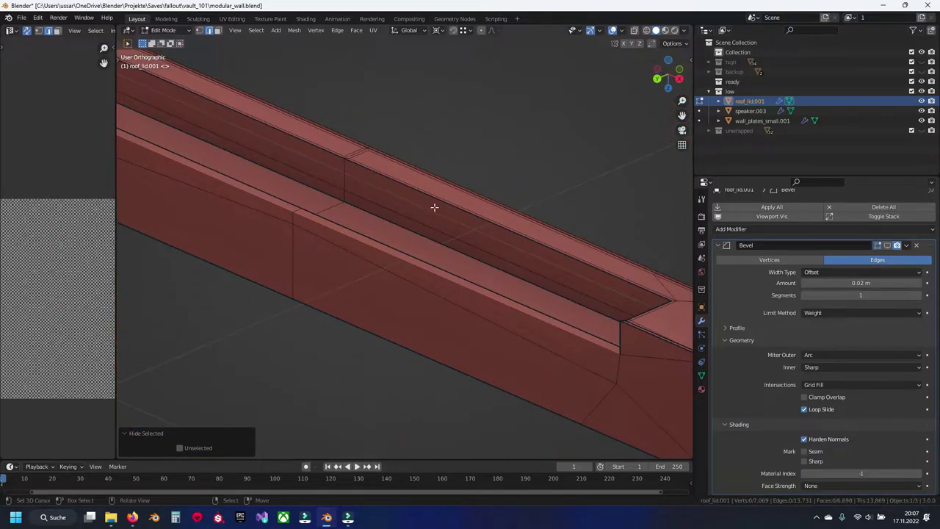
left_click_drag(421, 223, 388, 245)
left_click_drag(335, 227, 438, 197)
scroll("down", 3)
left_click(438, 197)
left_click(379, 304)
scroll("up", 3)
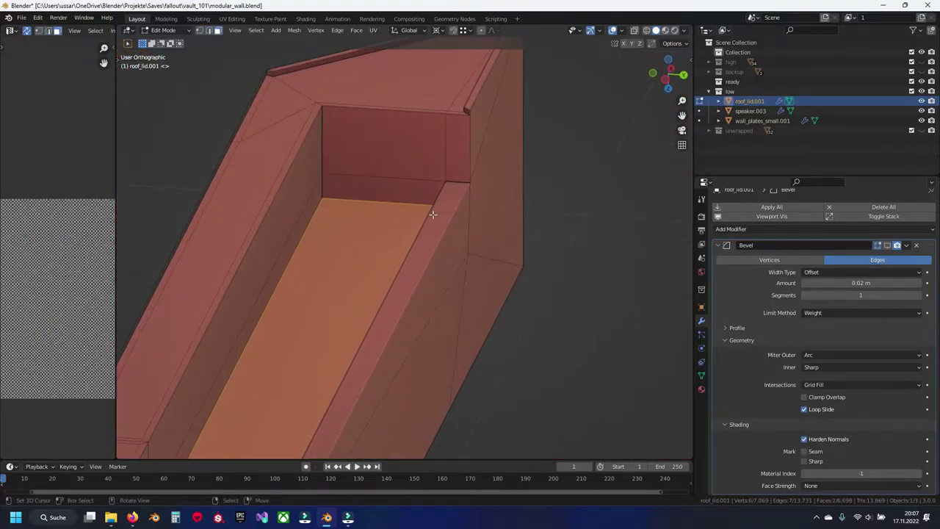
key("x")
Merge duplicate vertices by distance across the whole mesh
key("a")
key("m")
left_click(430, 227)
left_click(431, 226)
left_click_drag(430, 226, 441, 212)
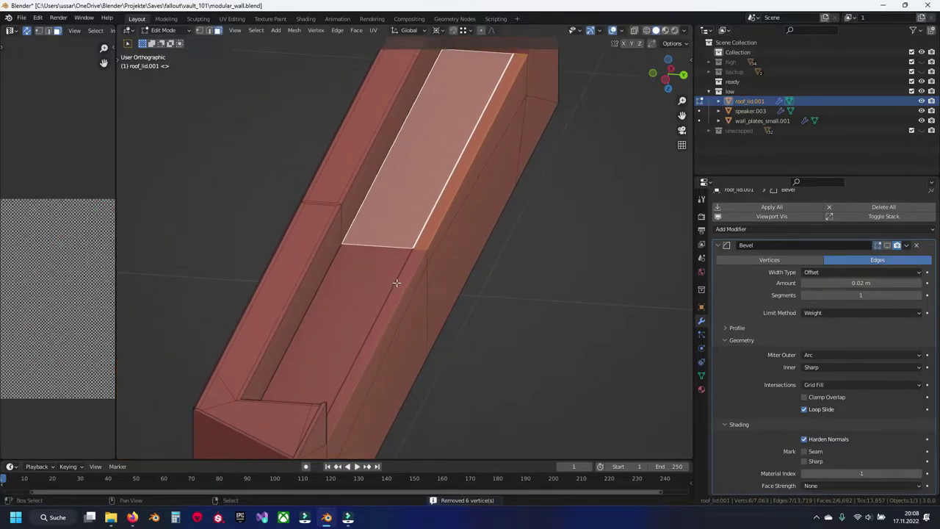
left_click_drag(396, 282, 352, 382)
scroll("up", 3)
scroll("up", 3)
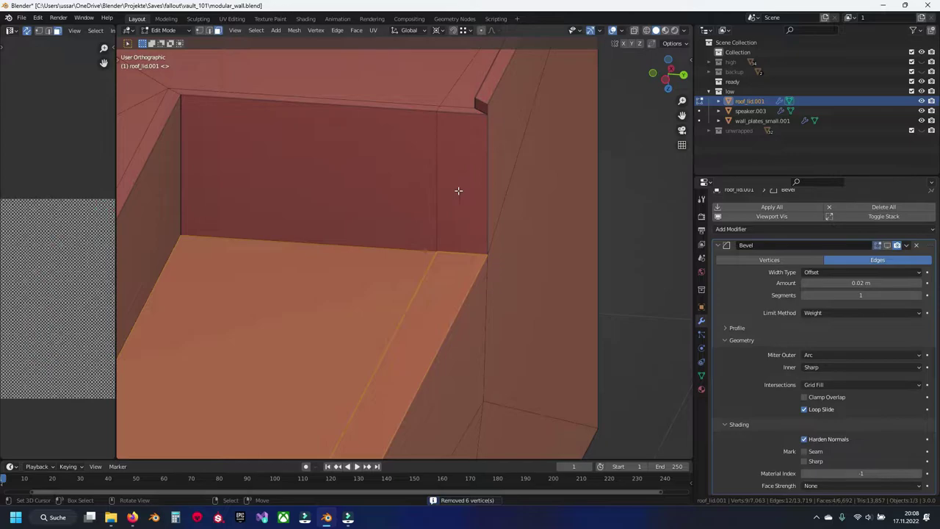
Lower the tray's end wall about 0.066 m along Z, then merge vertices by distance
key("g")
key("z")
left_click(486, 114)
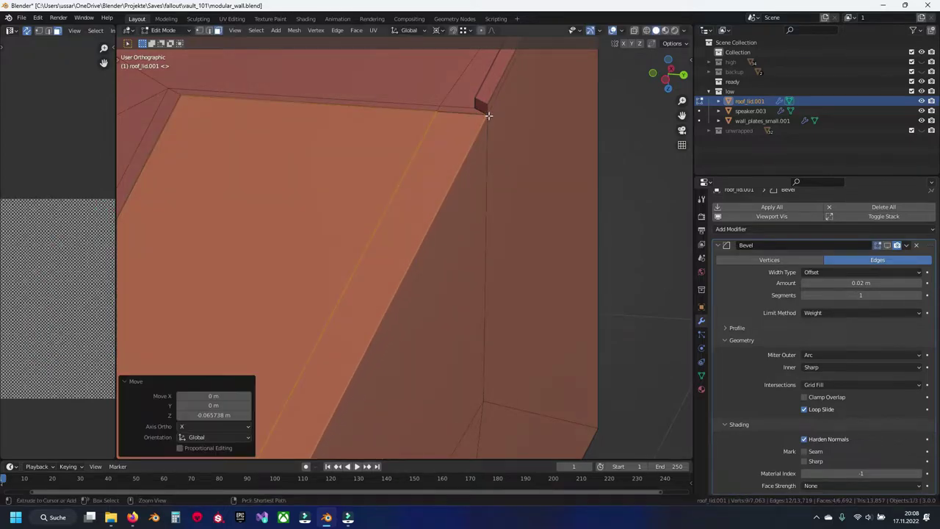
key("a")
key("m")
left_click(467, 215)
key("alt+a")
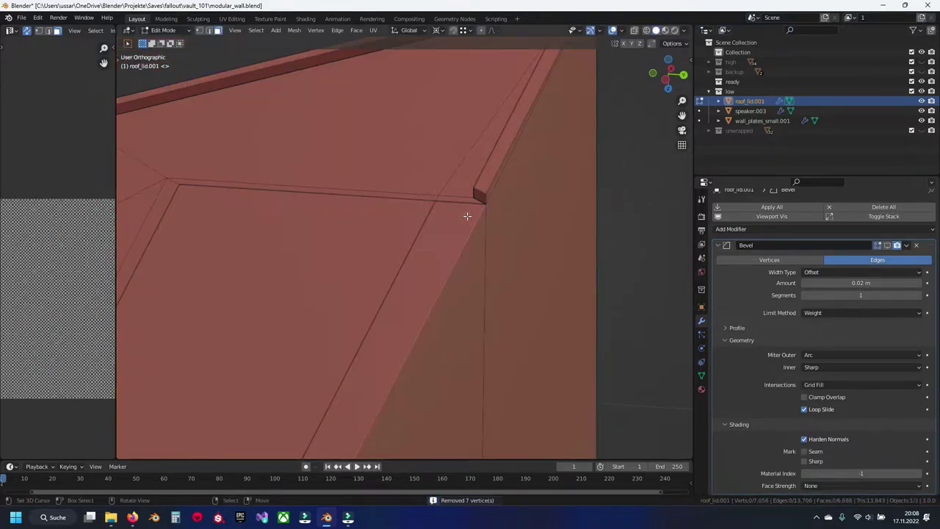
scroll("down", 3)
scroll("down", 3)
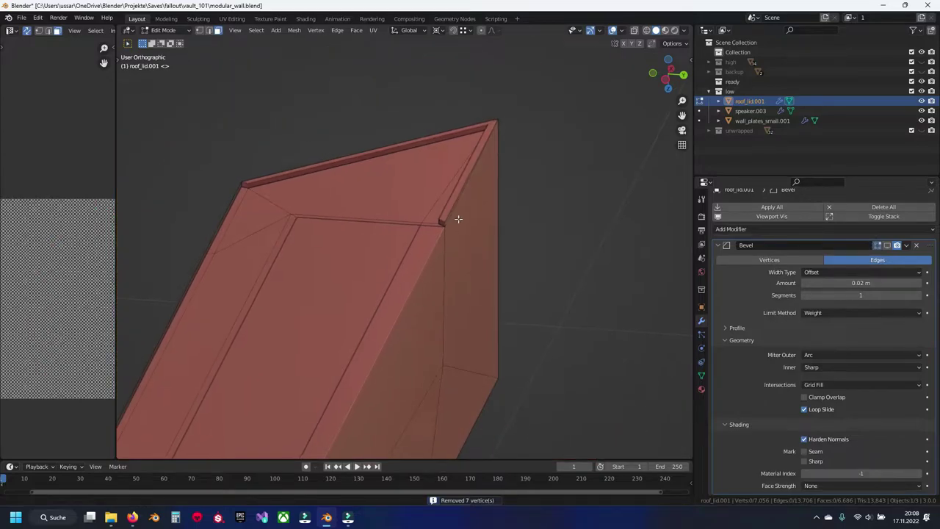
scroll("up", 3)
Dissolve the U-shaped rim edges, bottom rim edge and short edge of the tray
left_click(460, 215)
left_click(431, 198)
left_click(231, 265)
left_click_drag(227, 262, 438, 143)
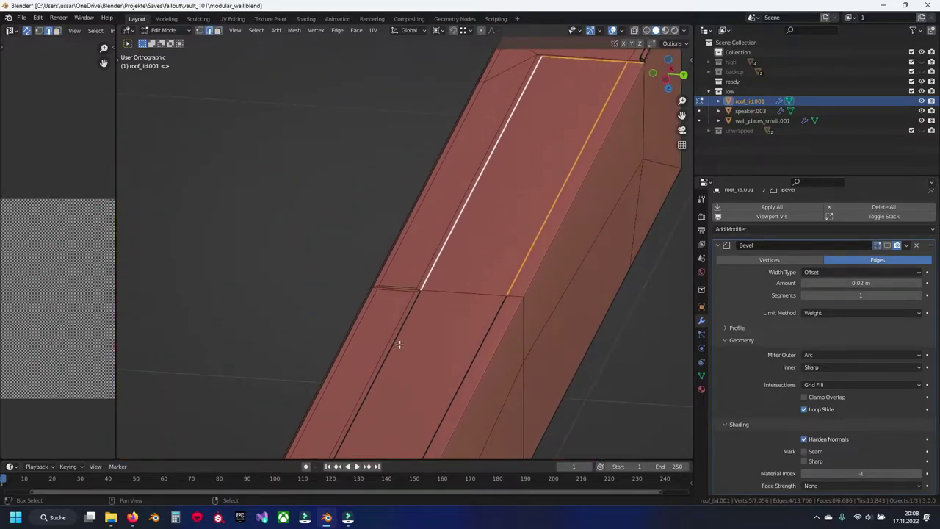
left_click_drag(465, 342, 503, 282)
left_click(503, 282)
scroll("up", 3)
scroll("up", 3)
left_click(622, 222)
key("x")
left_click(597, 269)
left_click_drag(598, 269, 443, 244)
left_click_drag(366, 265, 456, 202)
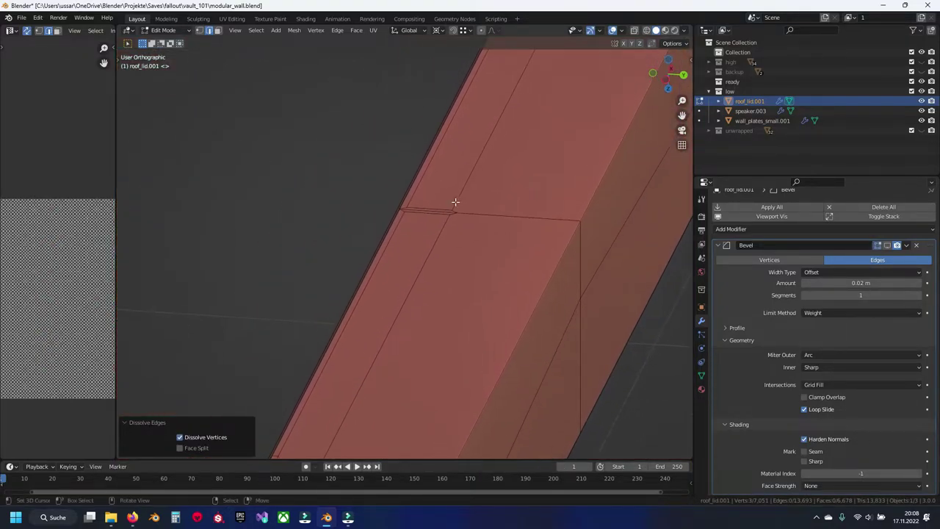
Switch to vertex select and save modular_wall.blend
key("1")
key("KP_Decimal")
key("ctrl+s")
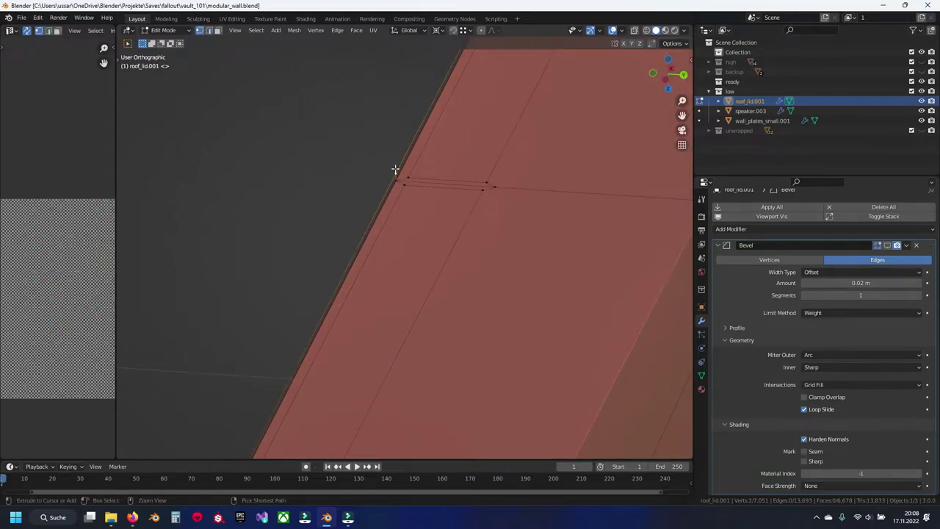
Raise the corner vertex about 0.0048 m along Z
key("g")
key("z")
left_click(405, 271)
scroll("down", 3)
scroll("down", 3)
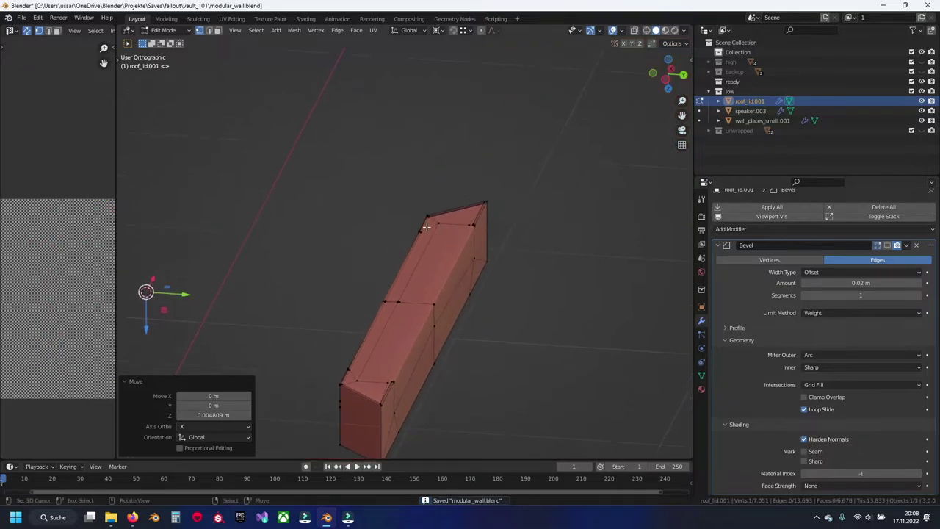
Confirm the vertex move and merge duplicate vertices across the mesh by distance
scroll("up", 3)
scroll("up", 3)
left_click(508, 211)
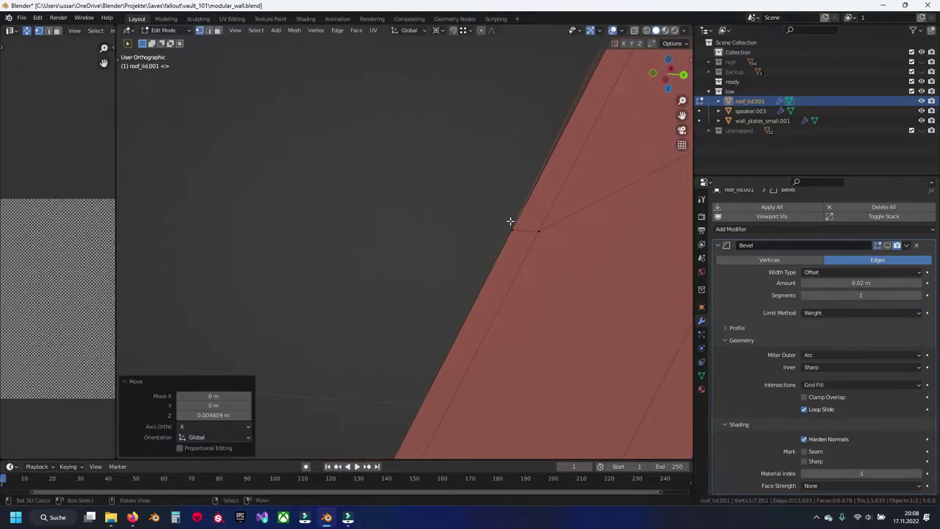
scroll("down", 3)
key("a")
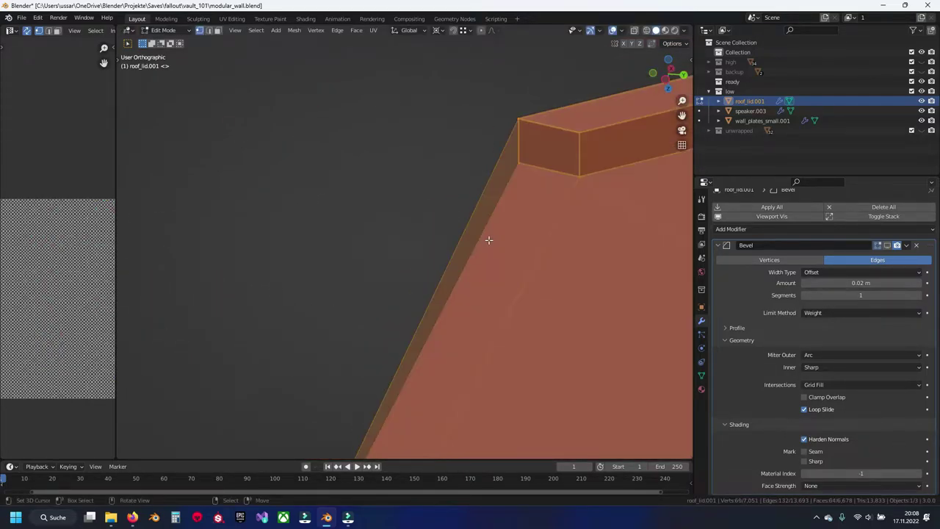
key("m")
left_click(486, 239)
Select the left bevel strip face and frame the view on it
key("alt+a")
key("3")
left_click(468, 233)
left_click_drag(468, 233, 483, 262)
key("KP_Decimal")
Merge geometry linked to the top-left corner vertex by distance
key("alt+a")
key("1")
left_click(465, 159)
key("ctrl+l")
key("m")
left_click(481, 240)
key("alt+a")
Raise a vertex on the beam edge slightly along Z
scroll("up", 3)
left_click(426, 237)
key("g")
key("z")
left_click(414, 252)
scroll("down", 3)
scroll("up", 3)
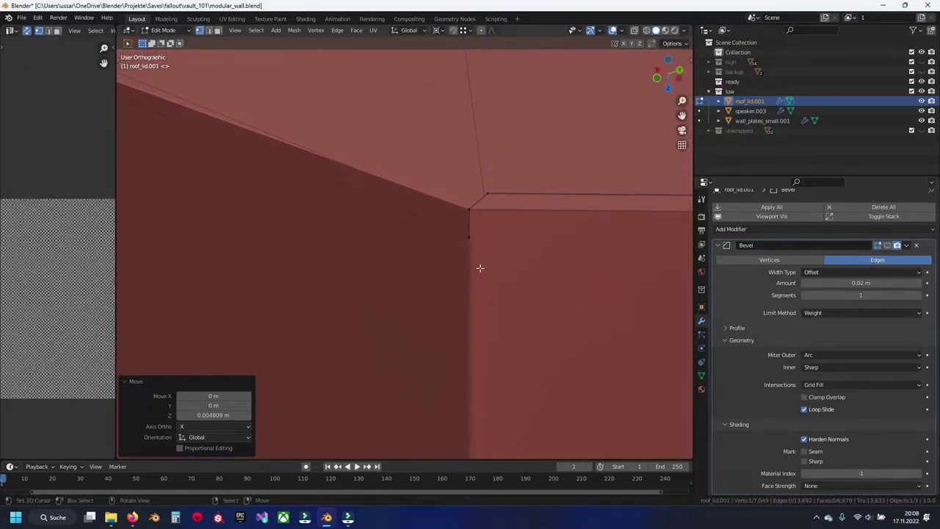
Rip the corner vertex along the edge loop, leaving it in place
left_click(464, 213)
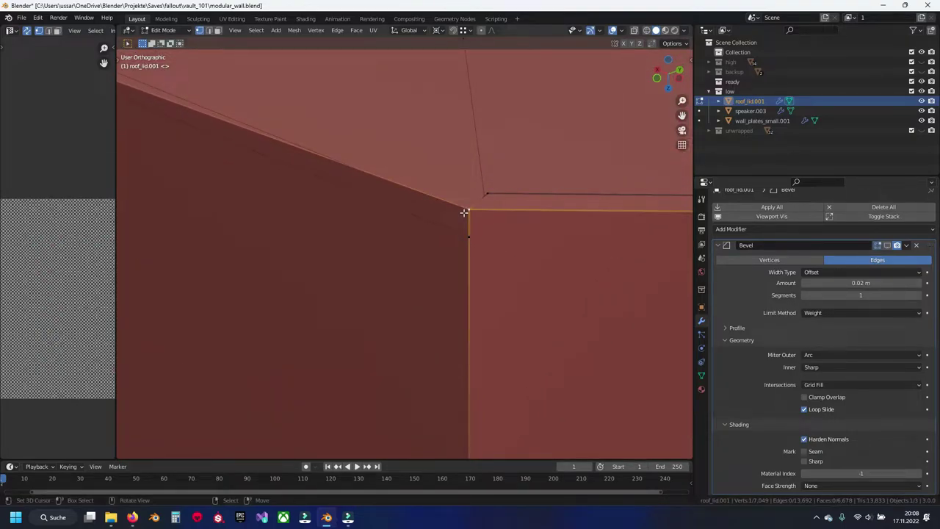
key("v")
right_click(441, 221)
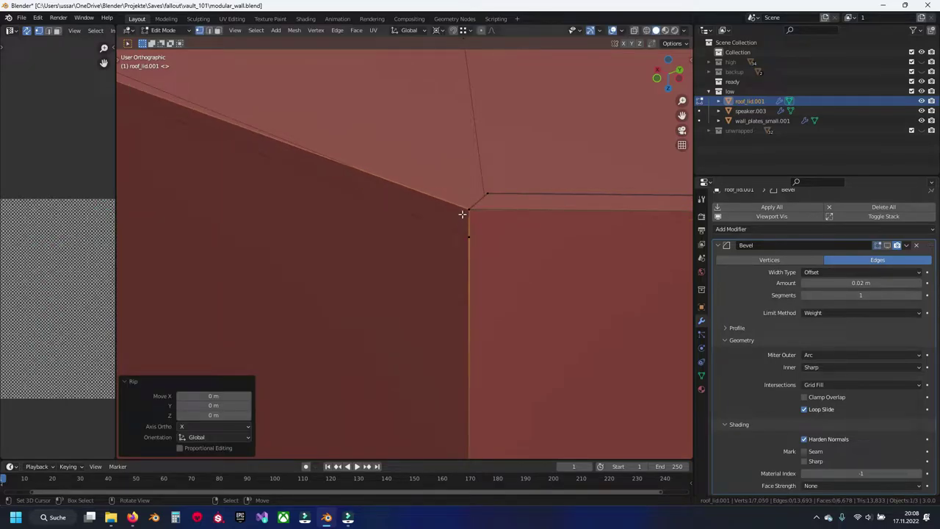
right_click(441, 225)
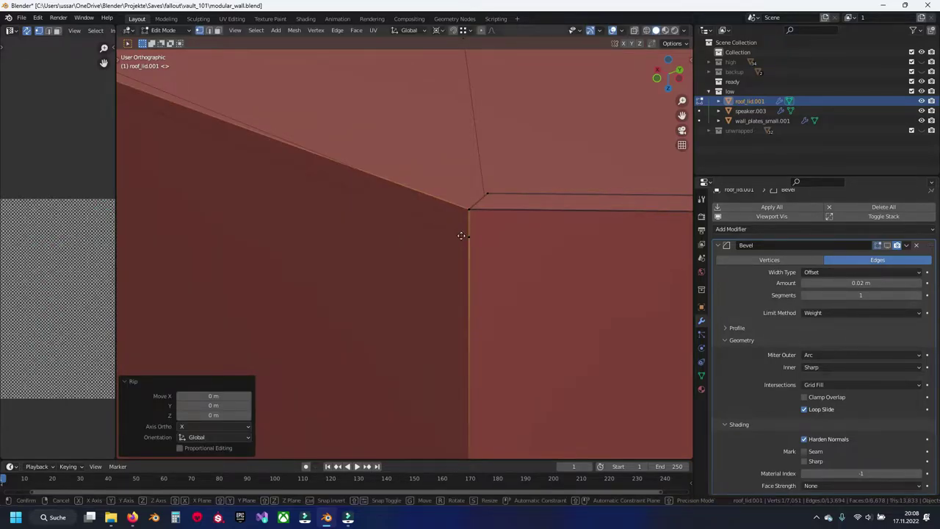
left_click(458, 233)
Merge the whole mesh by distance at 0.0001 m, removing 3 duplicate corner vertices
key("a")
key("m")
left_click(455, 235)
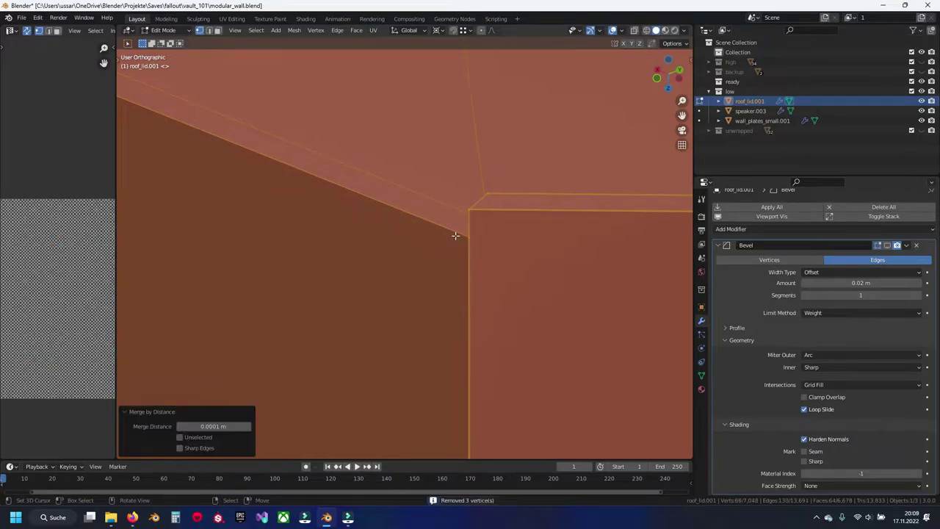
key("alt+a")
scroll("down", 3)
scroll("down", 3)
Save the file, then dissolve the top edge loop on the beam end
left_click_drag(424, 226, 448, 249)
scroll("up", 3)
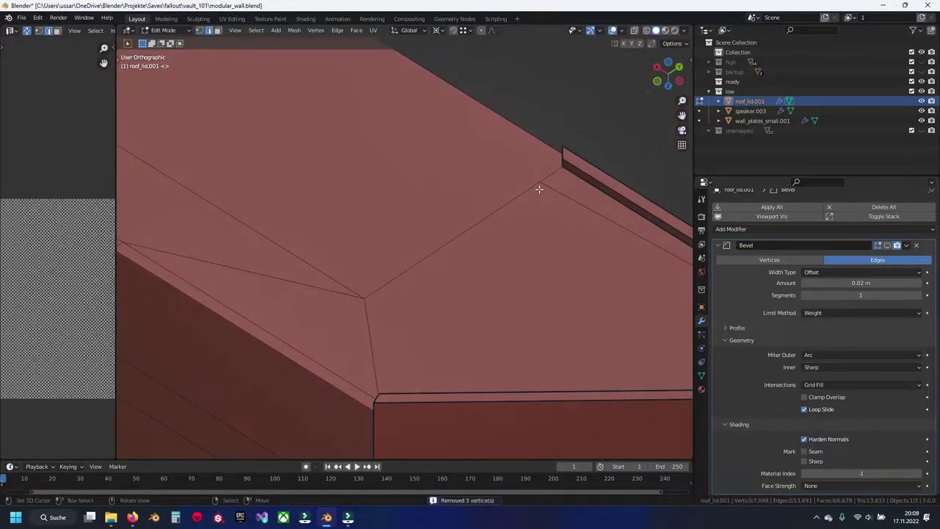
scroll("down", 3)
key("ctrl+s")
scroll("down", 3)
left_click(463, 266)
key("x")
left_click(464, 266)
Merge away the stray vertex on the beveled corner by distance
scroll("up", 3)
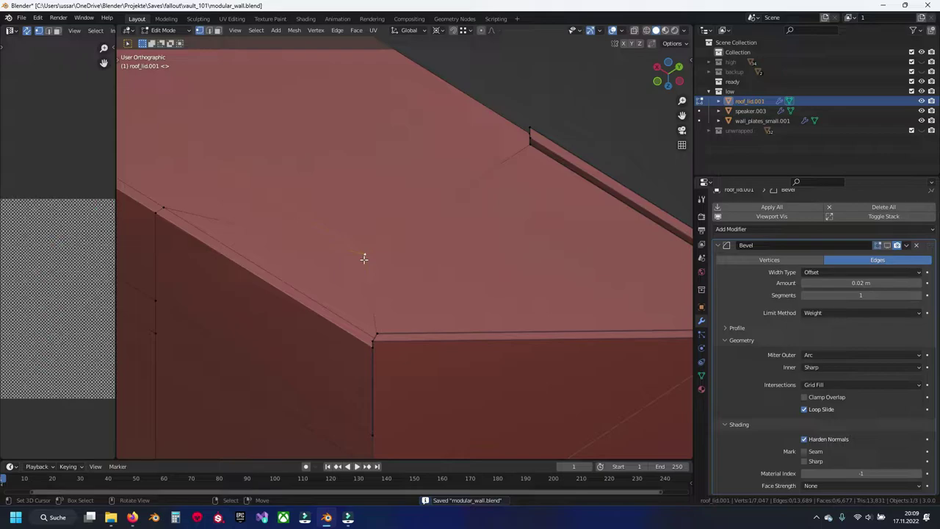
scroll("down", 3)
left_click_drag(346, 262, 519, 223)
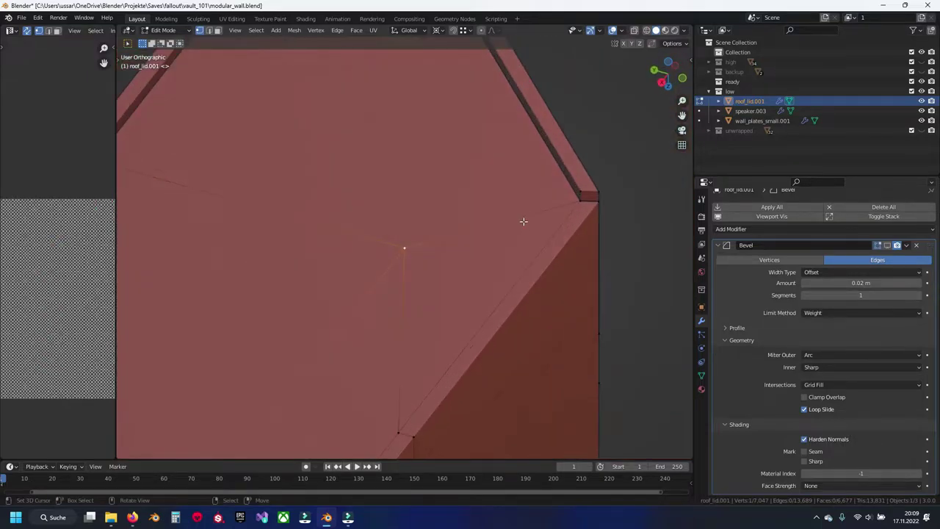
key("a")
key("m")
left_click(497, 263)
Dissolve two vertical edges on the box's side face
left_click_drag(497, 263, 397, 237)
key("2")
key("x")
left_click(409, 261)
scroll("up", 3)
left_click(406, 253)
key("x")
left_click(406, 254)
scroll("down", 3)
scroll("up", 3)
Dissolve the inner vertical edge and view the box's top and end faces
left_click(295, 277)
key("x")
left_click(290, 279)
scroll("down", 3)
scroll("up", 3)
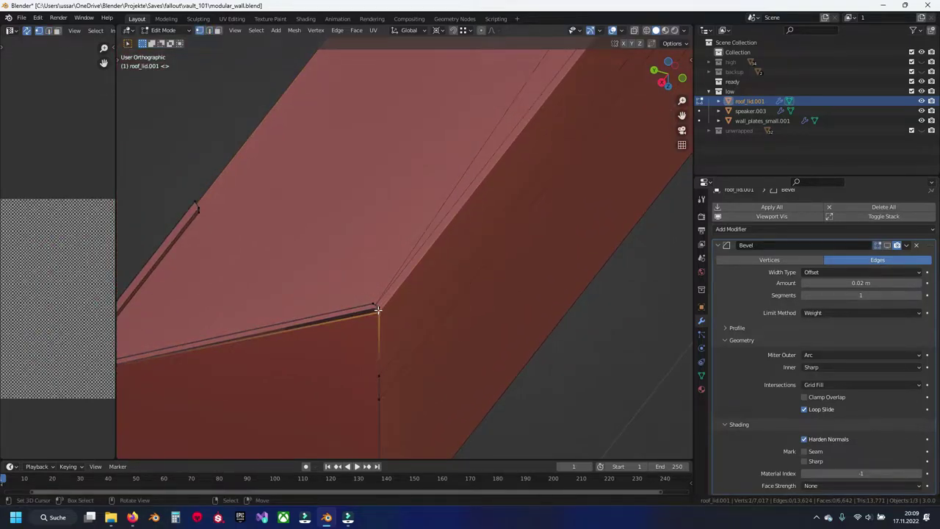
scroll("down", 3)
left_click_drag(377, 310, 353, 256)
scroll("up", 3)
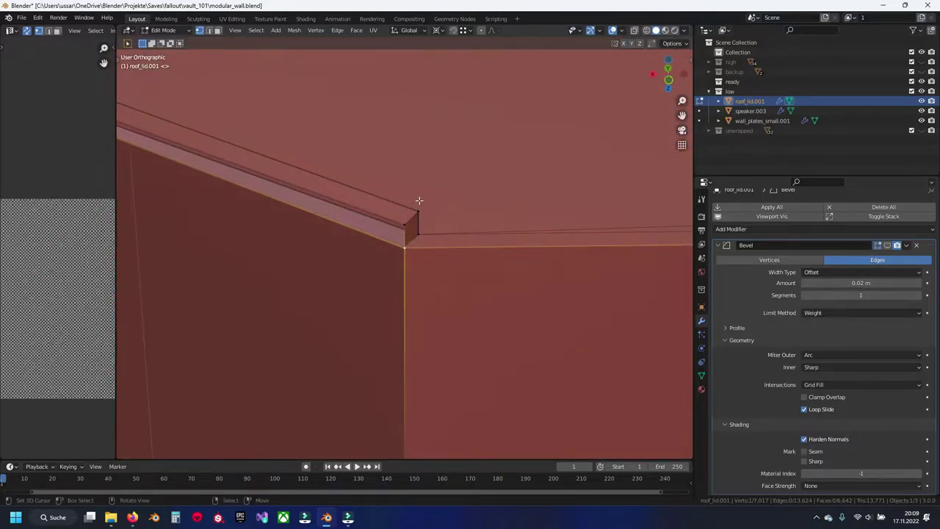
left_click_drag(419, 199, 407, 219)
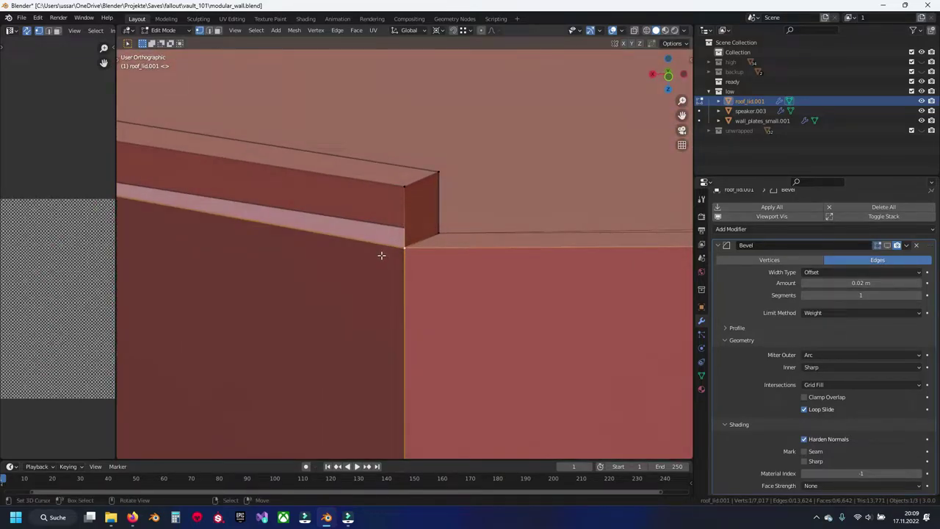
Rip the corner edge apart and merge overlapping vertices by distance
key("v")
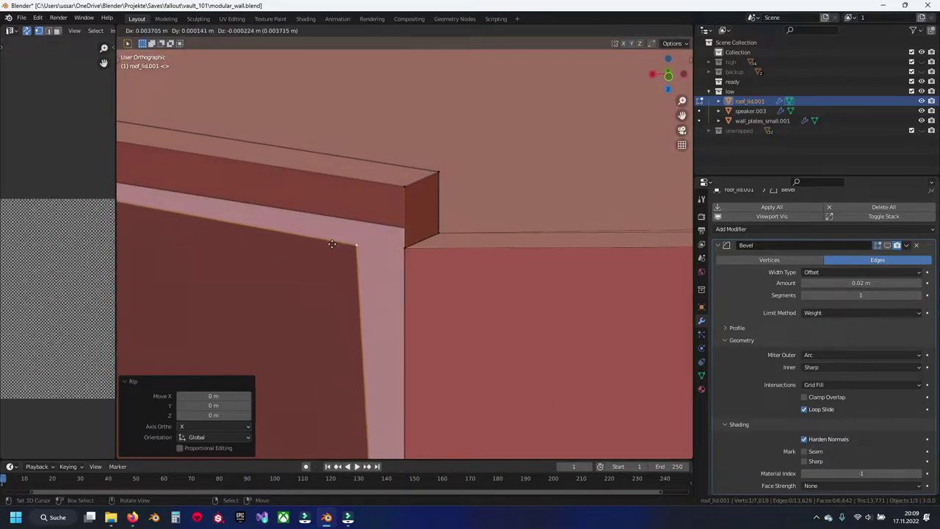
key("a")
key("m")
left_click(425, 229)
Add a loop cut across the long wall and raise it along Z
left_click_drag(425, 229, 266, 262)
left_click(183, 303)
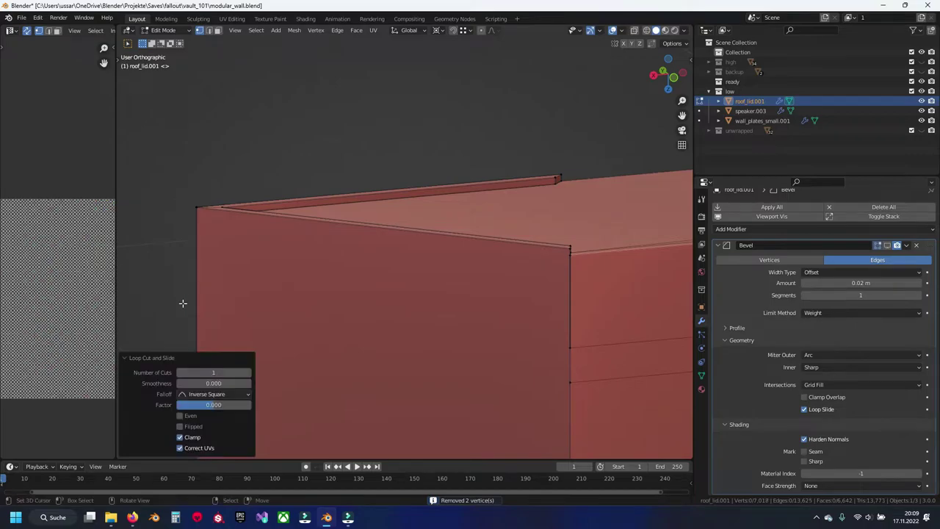
key("shift+z")
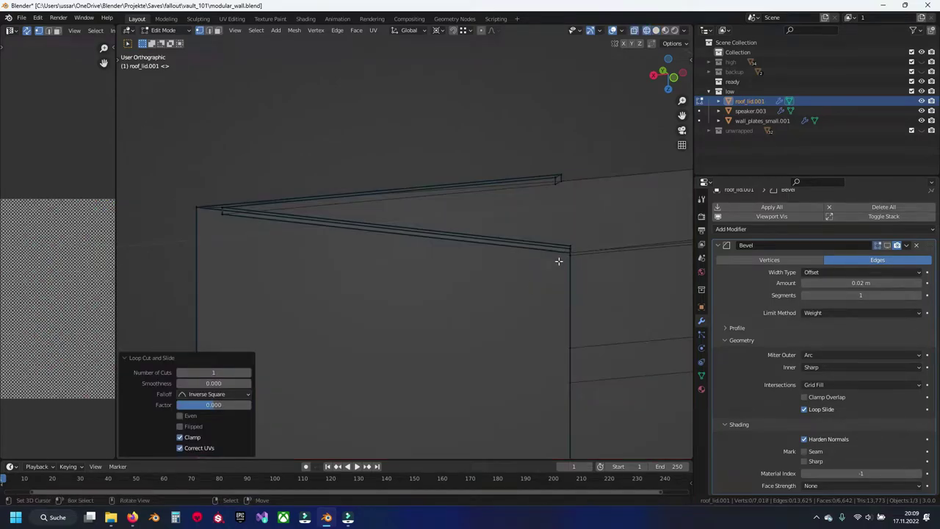
key("shift+z")
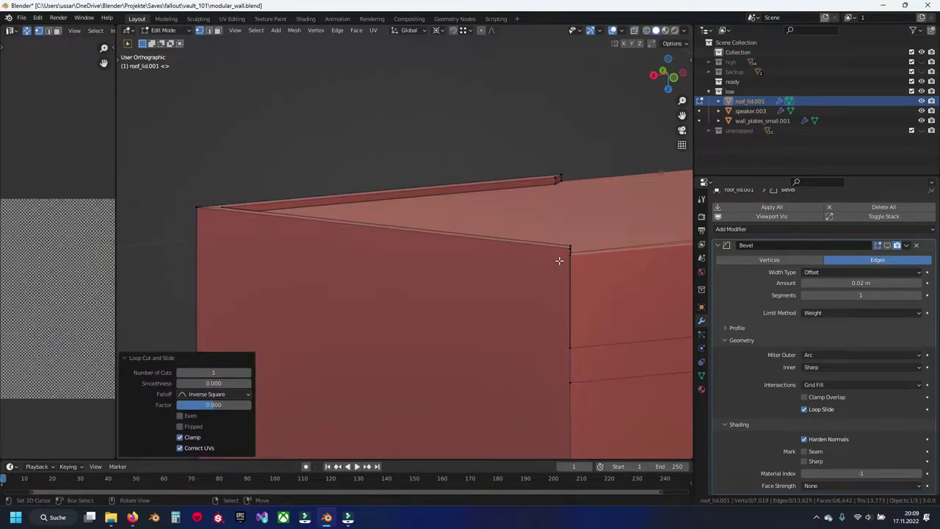
key("g")
key("z")
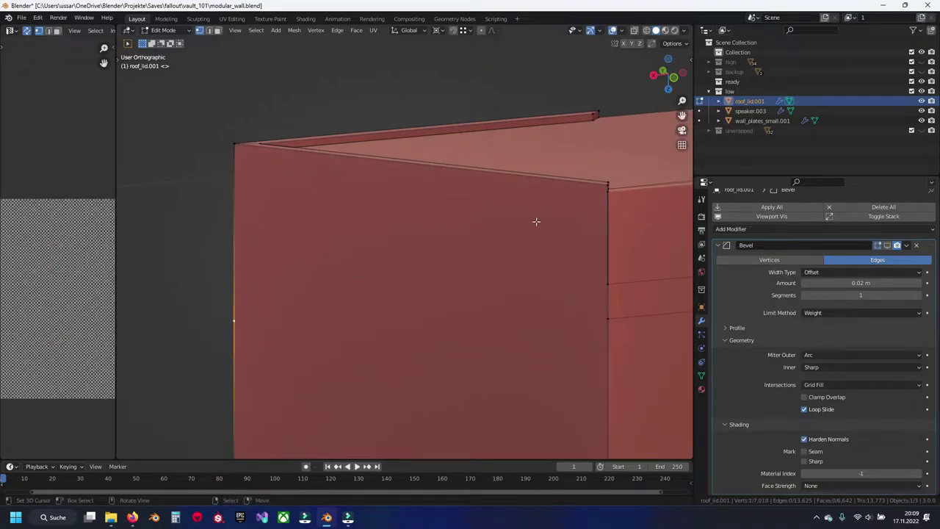
left_click(605, 194)
Knife-cut the vertical corner edge, then reveal all hidden geometry
left_click_drag(605, 194, 543, 227)
scroll("up", 3)
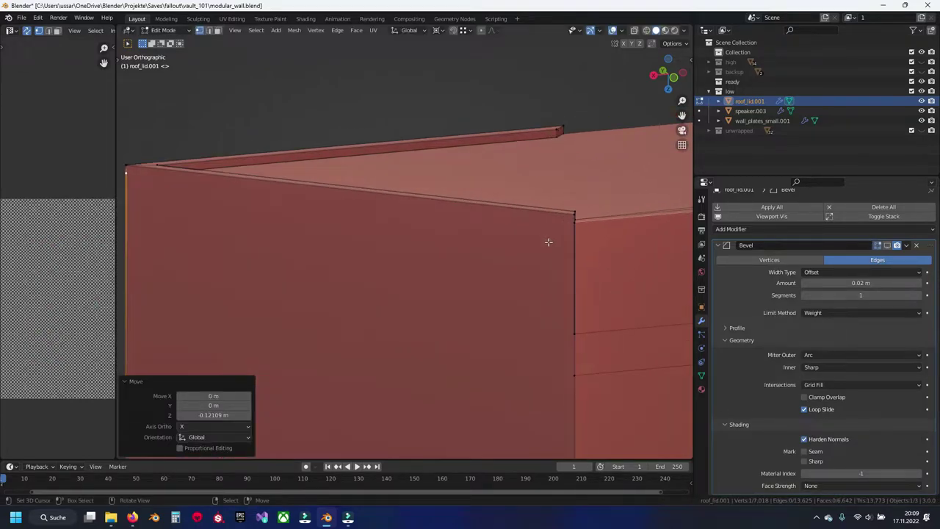
left_click(573, 229)
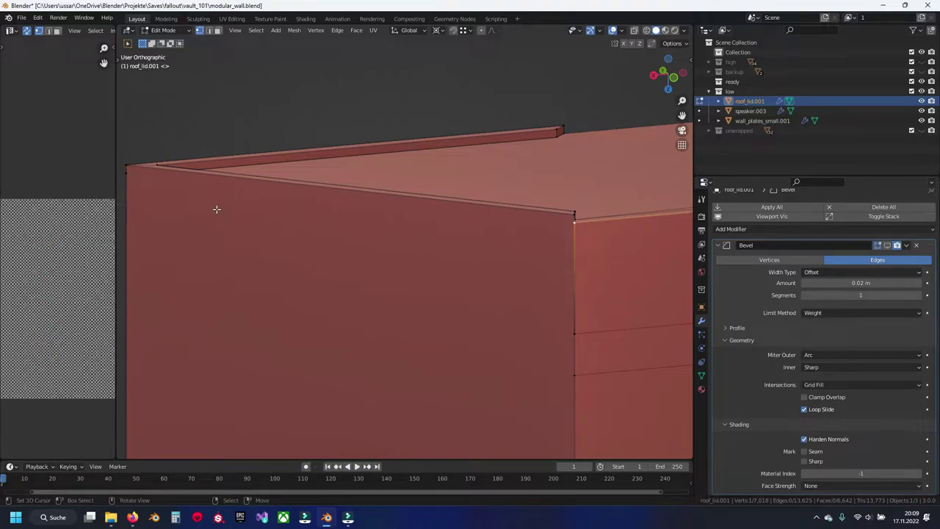
key("h")
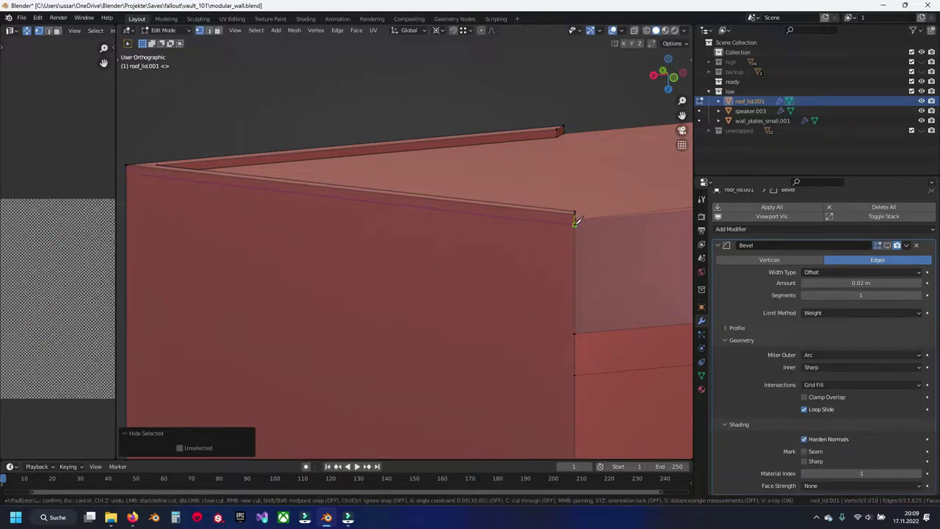
key("Return")
key("alt+h")
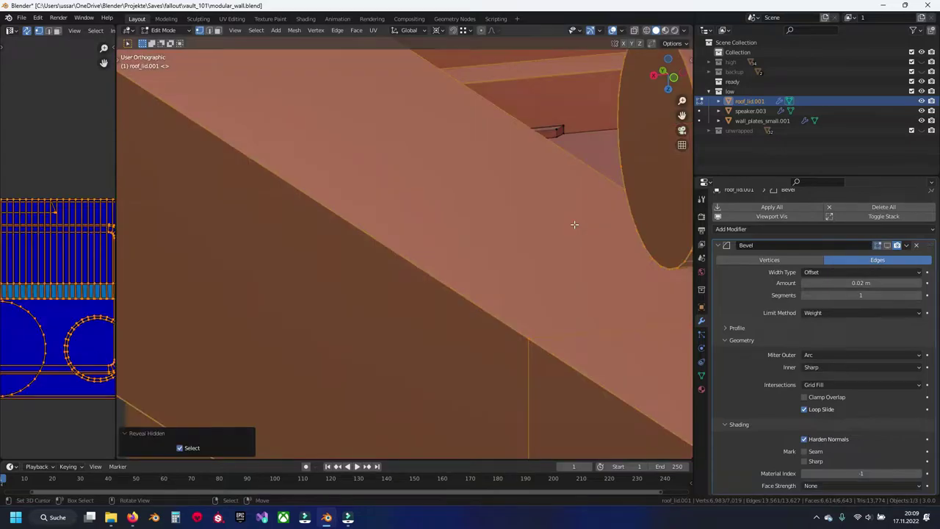
Save, then isolate the roof beam part by hiding the rest of the mesh
scroll("down", 3)
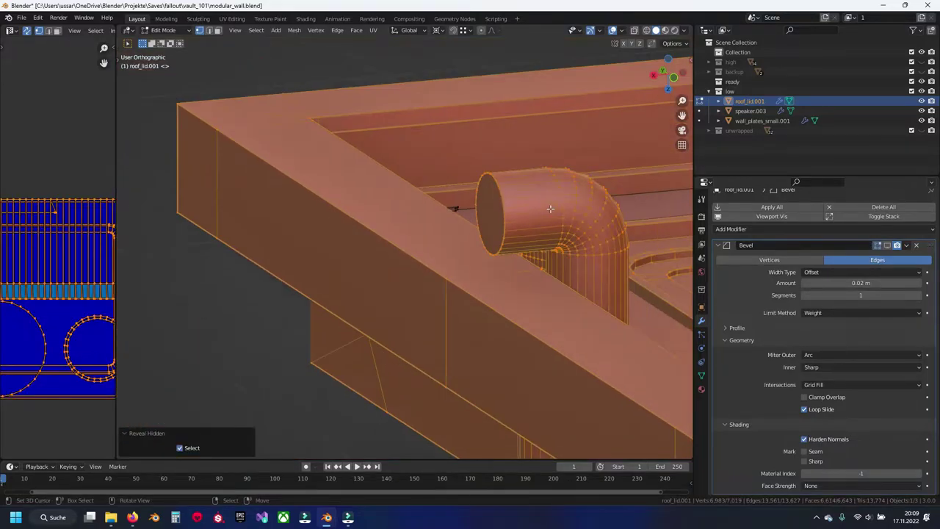
scroll("up", 3)
key("alt+a")
key("ctrl+s")
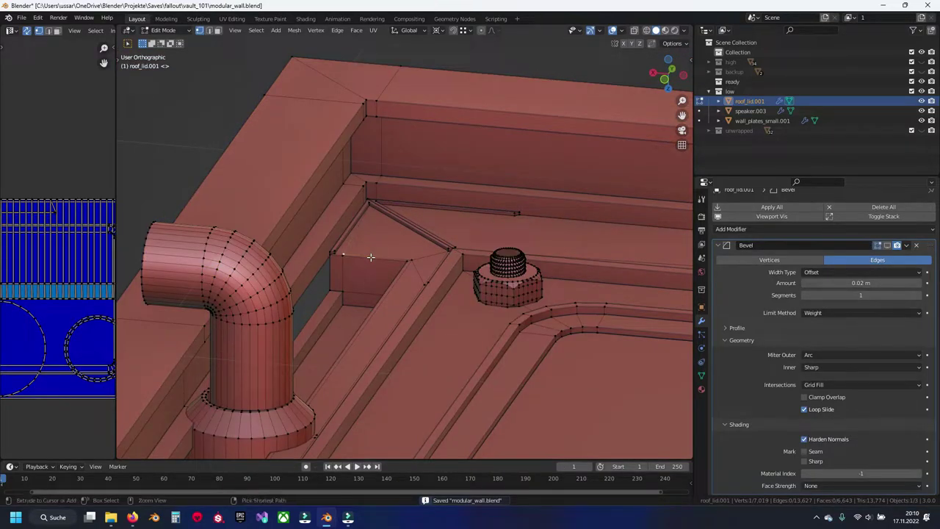
key("l")
key("shift+h")
Inspect the beam's corner, then reveal everything, deselect and save
left_click_drag(370, 257, 508, 254)
scroll("up", 3)
scroll("up", 3)
scroll("down", 3)
scroll("down", 3)
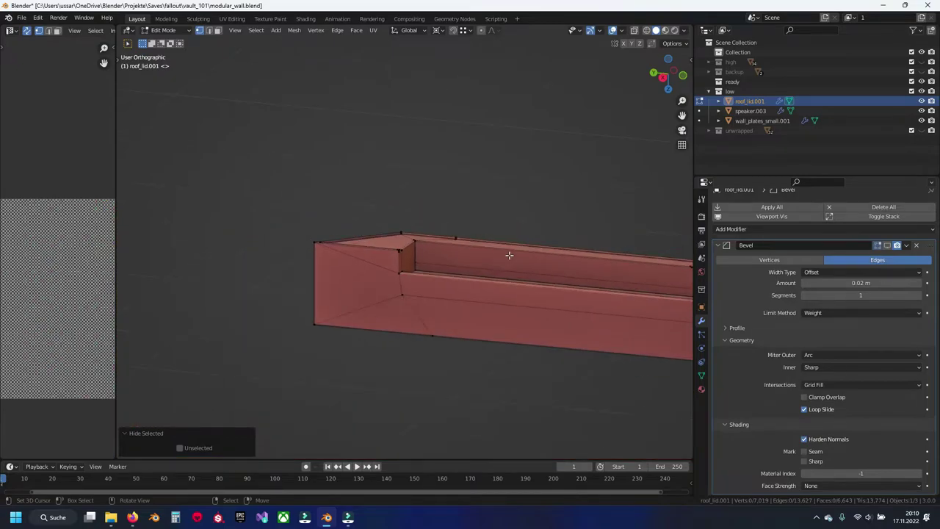
key("alt+h")
key("alt+a")
scroll("down", 3)
key("ctrl+s")
Hide the selected edges and faces to view the bolt and inner corner
left_click_drag(455, 257, 411, 259)
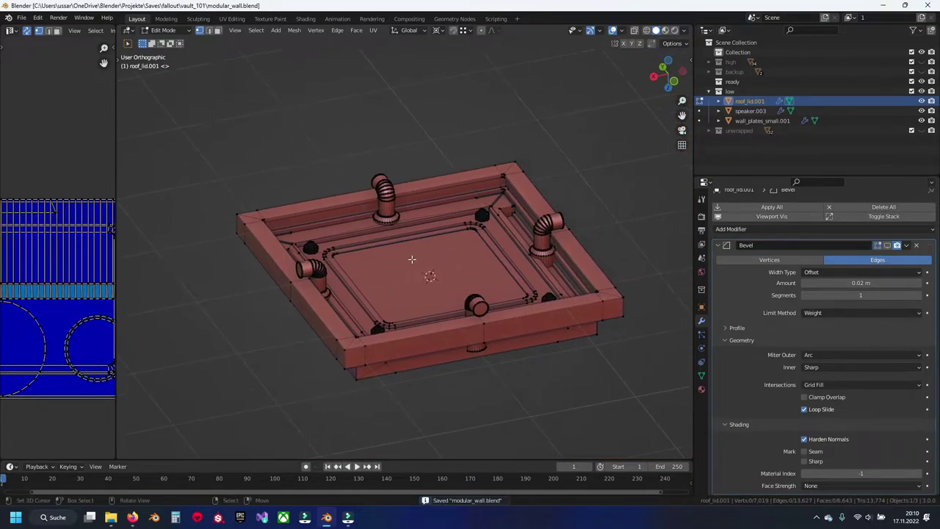
scroll("up", 3)
scroll("up", 3)
scroll("up", 3)
scroll("up", 3)
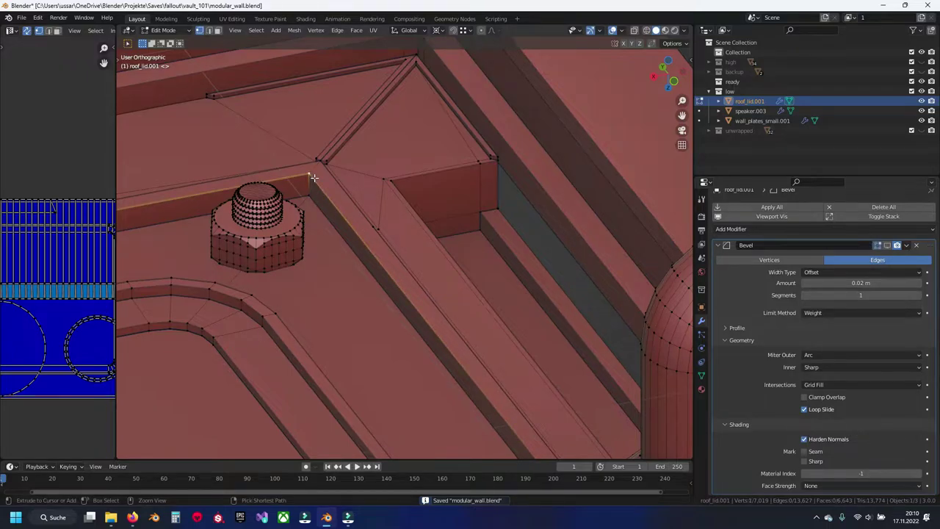
key("h")
left_click(370, 229)
left_click_drag(370, 229, 412, 200)
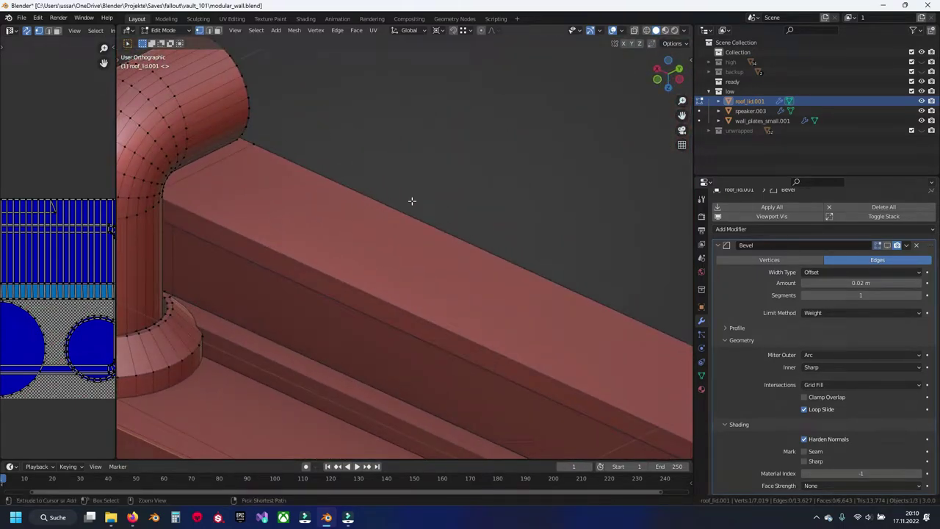
Select the linked lower faces and start an inset, then clear the selection and save
key("ctrl+l")
key("i")
key("a")
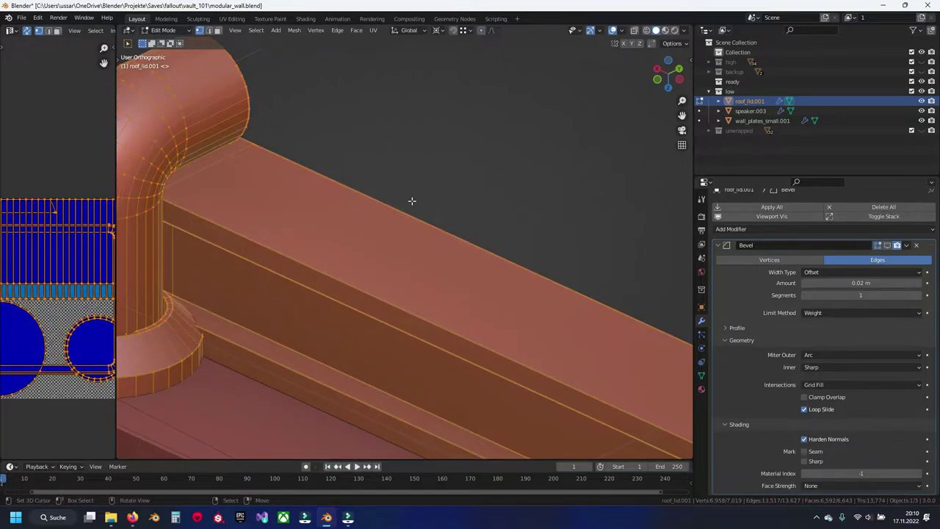
left_click(412, 200)
scroll("up", 3)
key("ctrl+s")
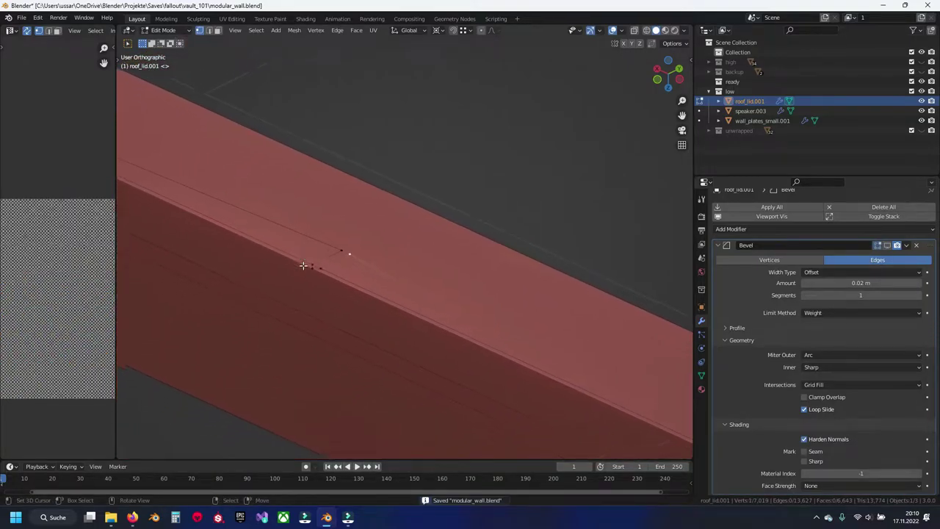
Inspect the beam's end faces and lid corner up close, then save
scroll("down", 3)
scroll("down", 3)
left_click_drag(357, 279, 471, 261)
scroll("up", 3)
scroll("up", 3)
scroll("up", 3)
scroll("down", 3)
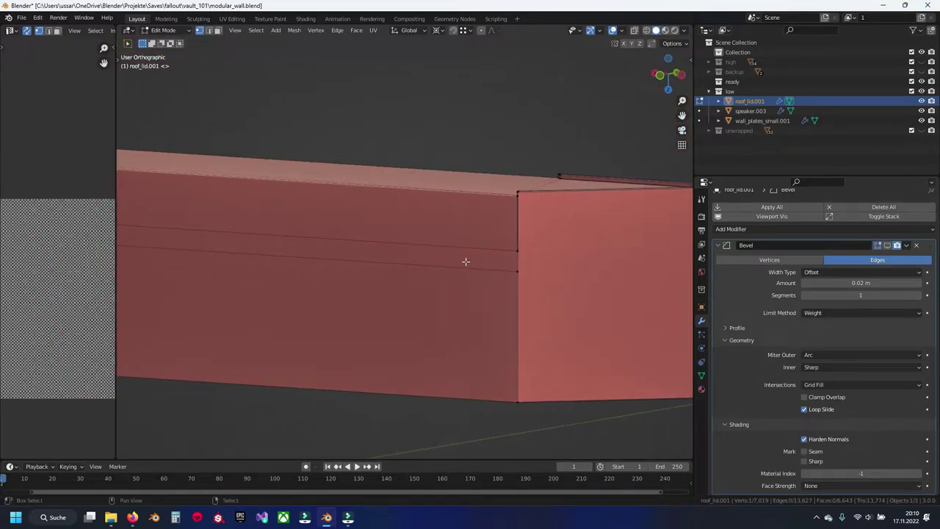
scroll("down", 3)
left_click_drag(342, 262, 525, 269)
scroll("up", 3)
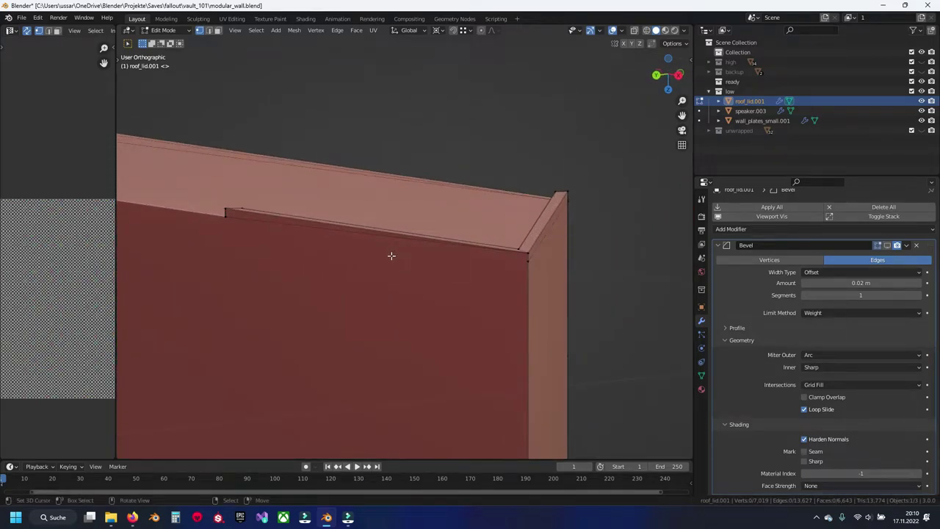
left_click_drag(387, 252, 311, 271)
key("ctrl+s")
Hide the selected geometry and place the 3D cursor on the inner lid corner
scroll("down", 3)
scroll("up", 3)
left_click_drag(325, 235, 293, 299)
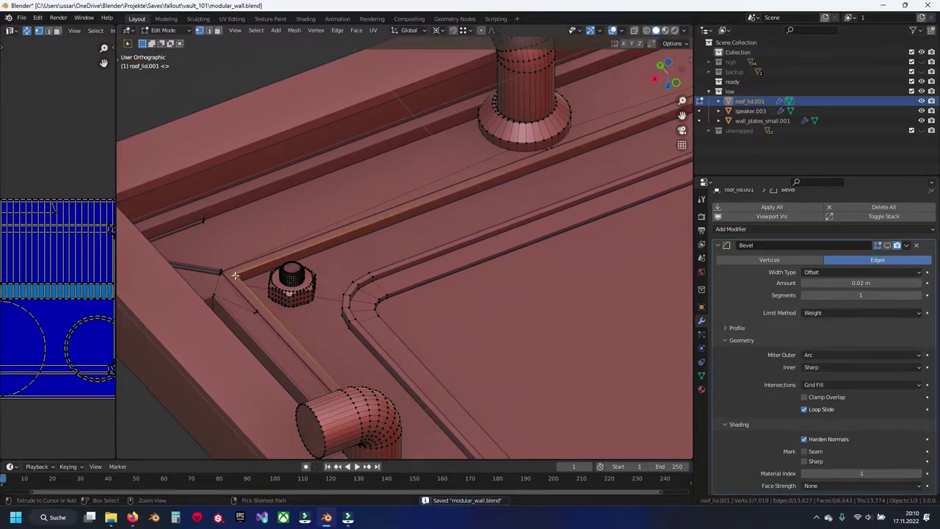
key("h")
scroll("down", 3)
right_click(639, 331)
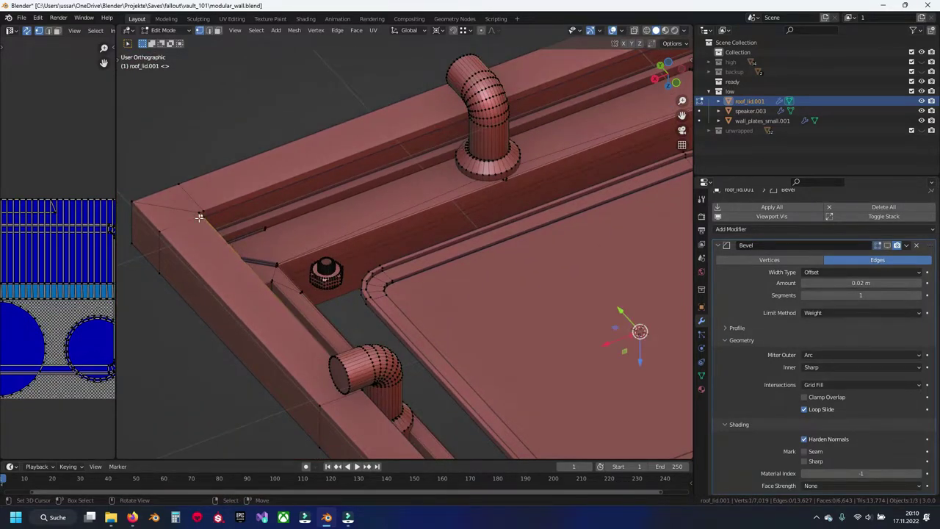
scroll("up", 3)
scroll("up", 3)
scroll("down", 3)
Orbit, zoom and pan around the lid corner to inspect it closely
left_click_drag(361, 192, 400, 246)
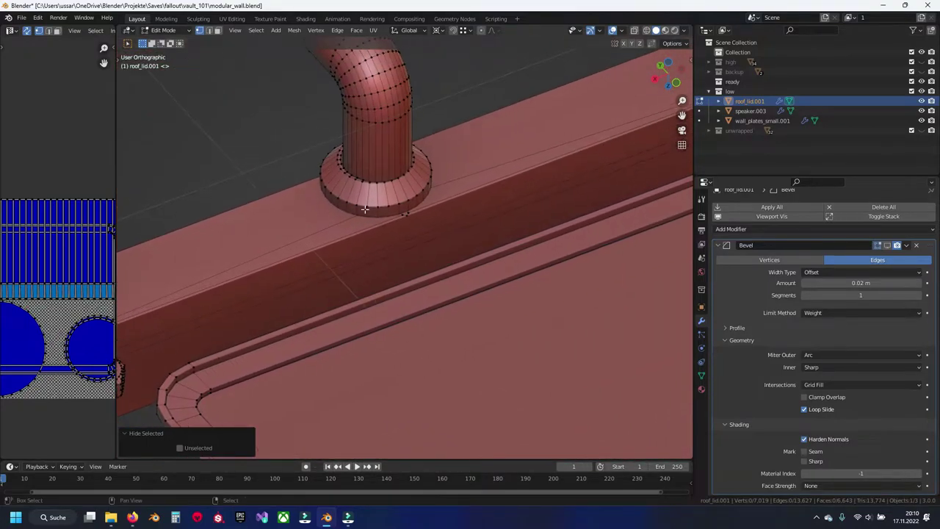
scroll("down", 3)
scroll("up", 3)
scroll("up", 3)
scroll("up", 3)
scroll("up", 3)
scroll("down", 3)
scroll("down", 3)
scroll("up", 3)
scroll("up", 3)
scroll("up", 3)
scroll("down", 3)
scroll("down", 3)
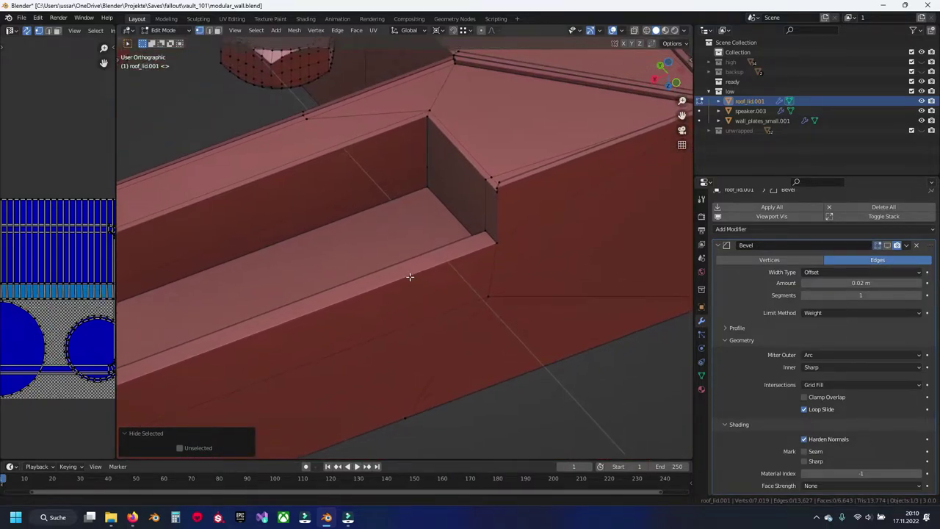
scroll("down", 3)
left_click_drag(404, 275, 360, 274)
scroll("down", 3)
scroll("up", 3)
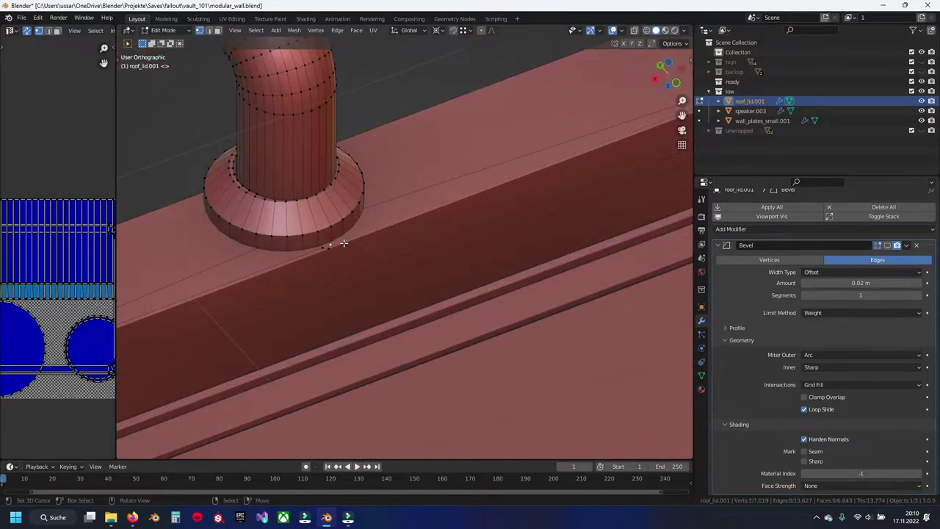
Hide the pipe geometry and bring the end of the lid's rim beam into view
key("h")
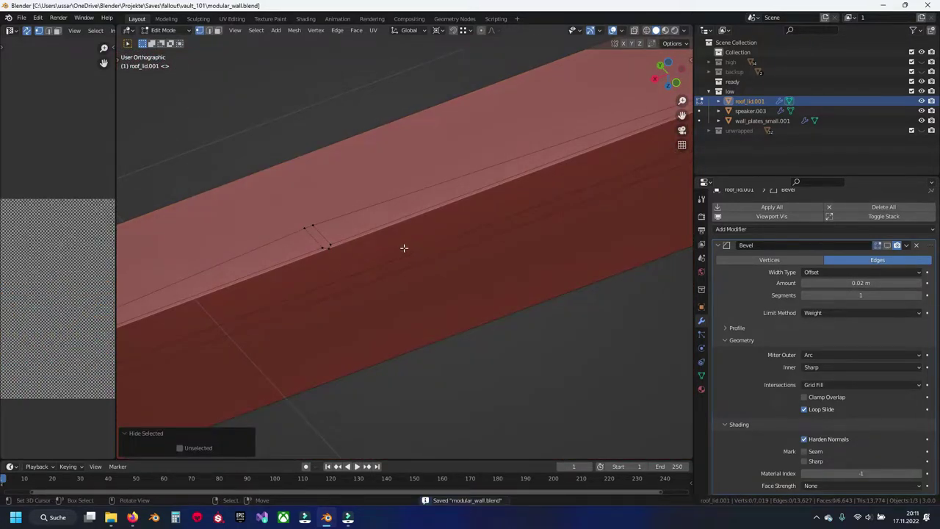
scroll("down", 3)
scroll("up", 3)
left_click_drag(339, 359, 379, 247)
scroll("up", 3)
left_click_drag(418, 175, 387, 218)
scroll("down", 3)
left_click_drag(604, 278, 480, 227)
scroll("up", 3)
left_click_drag(373, 218, 330, 262)
scroll("up", 3)
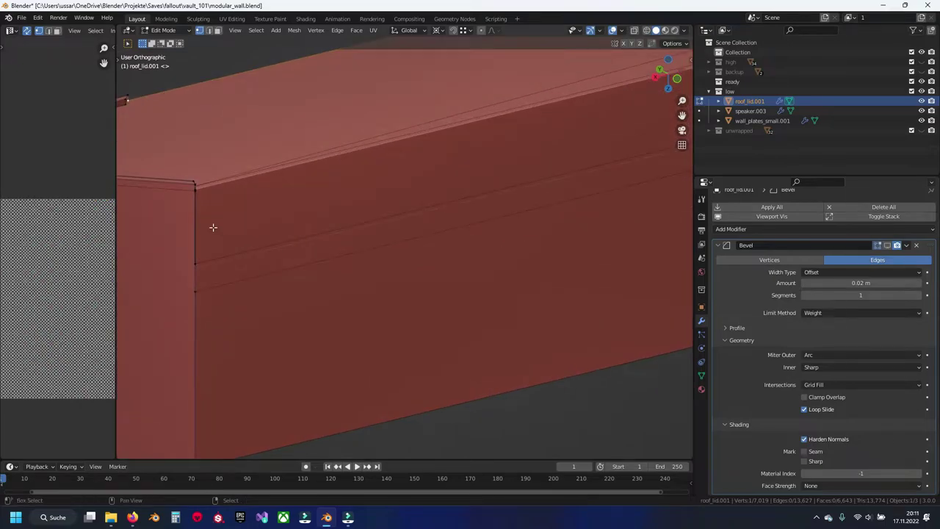
left_click_drag(210, 227, 349, 275)
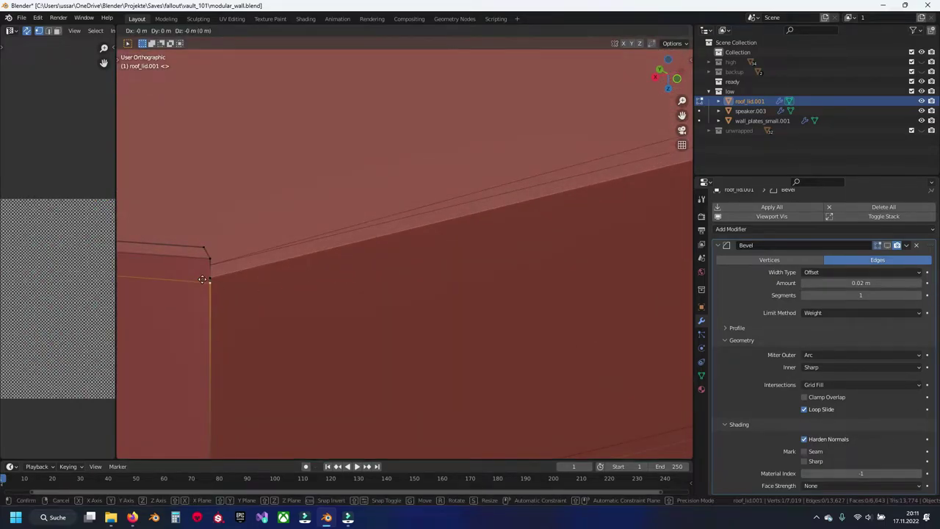
Merge by distance across the whole lid mesh to remove overlapping vertices
key("a")
key("m")
key("b")
scroll("down", 3)
left_click_drag(360, 272, 419, 273)
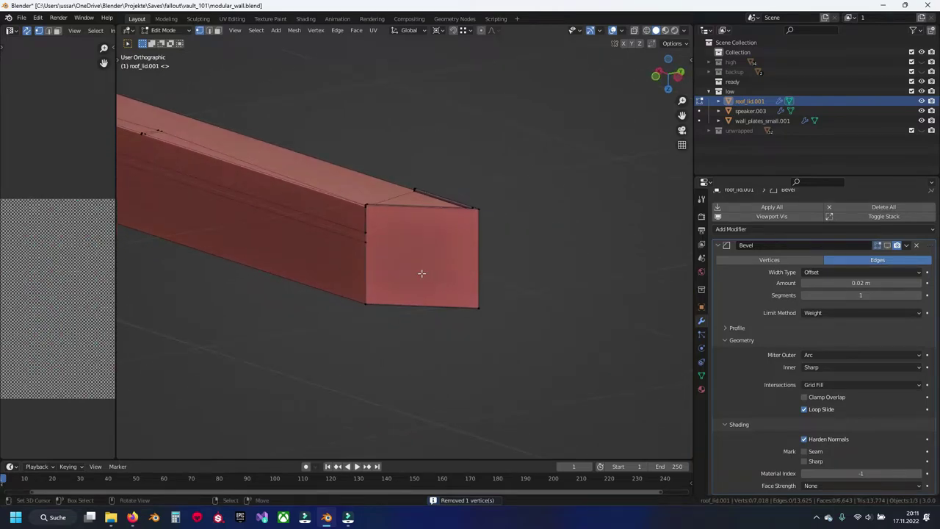
scroll("up", 3)
left_click_drag(321, 172, 440, 250)
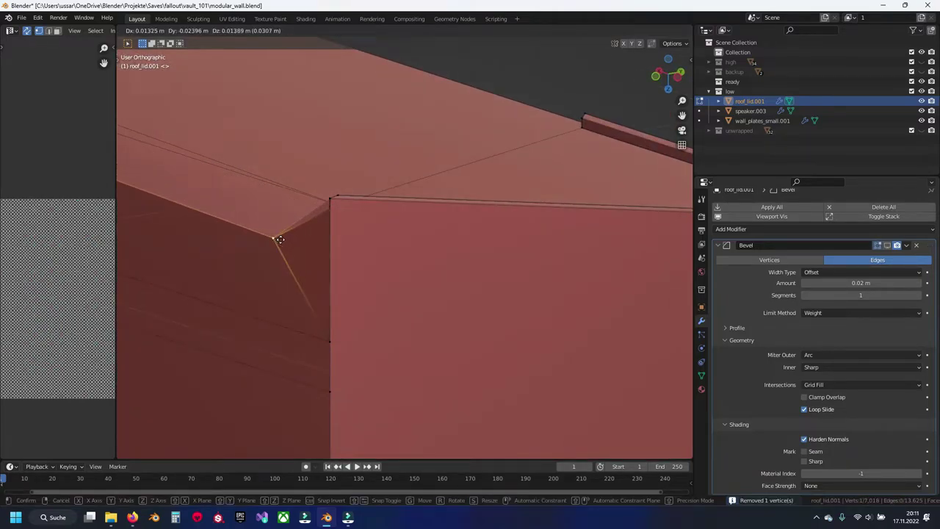
scroll("down", 3)
left_click_drag(531, 284, 529, 248)
scroll("down", 3)
Subdivide the beam's end edge once and lower the new vertex along Z, then save
right_click(504, 284)
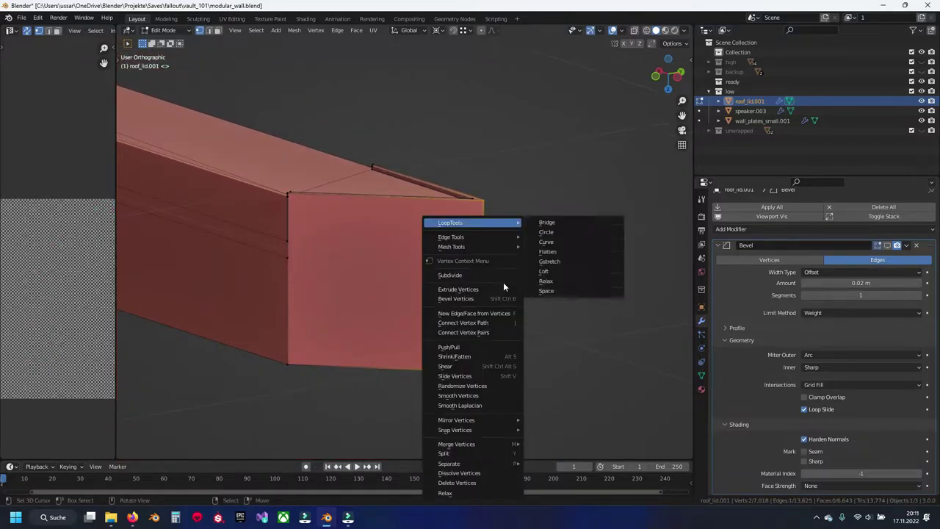
left_click(475, 276)
scroll("up", 3)
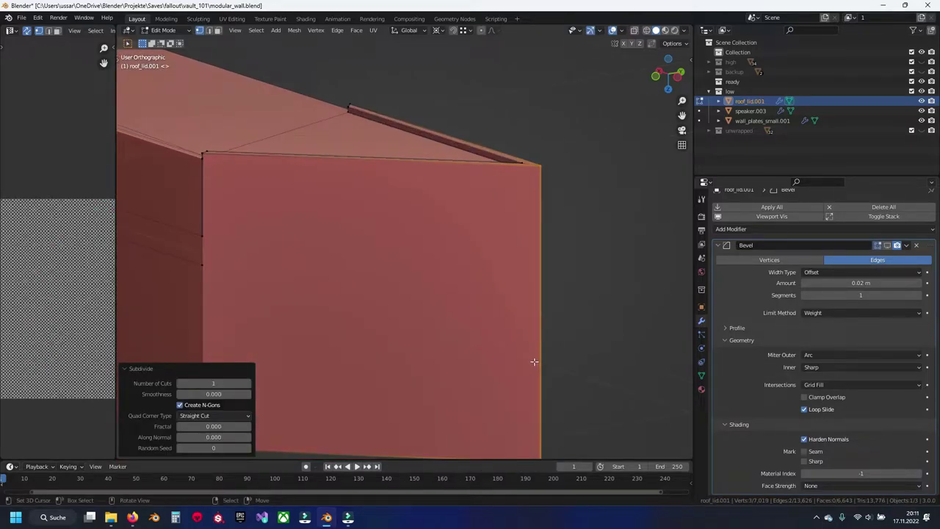
key("g")
key("z")
left_click(203, 161)
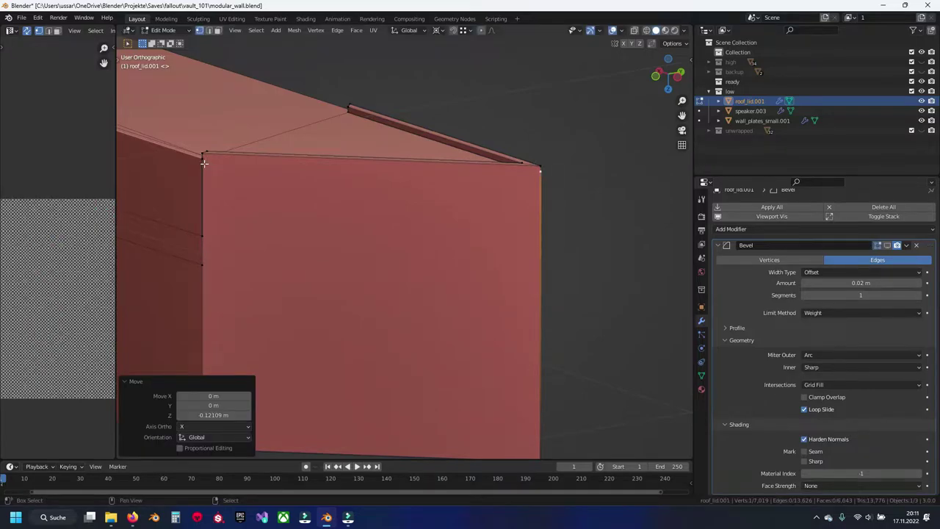
left_click_drag(504, 210, 530, 252)
left_click(547, 239)
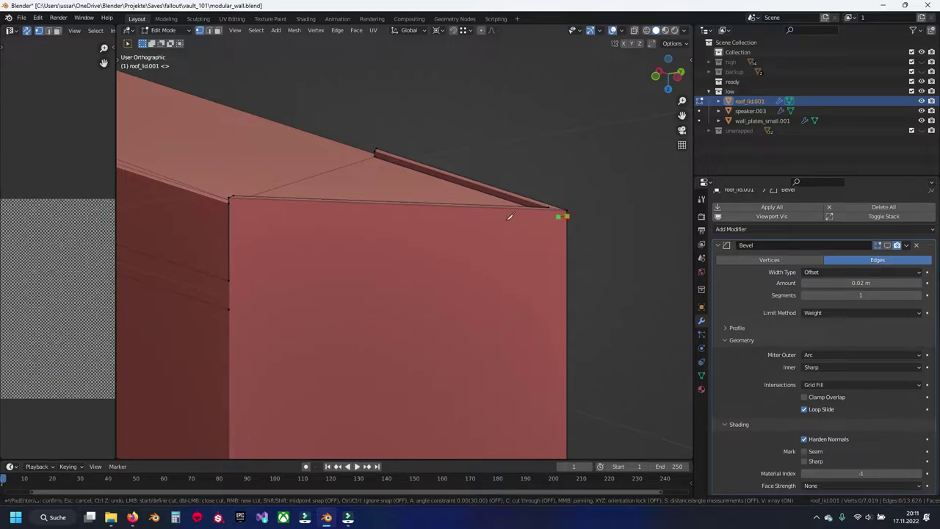
key("a")
key("alt+a")
left_click_drag(438, 243, 401, 271)
key("ctrl+s")
Move the top edge at the box corner into place
left_click(451, 234)
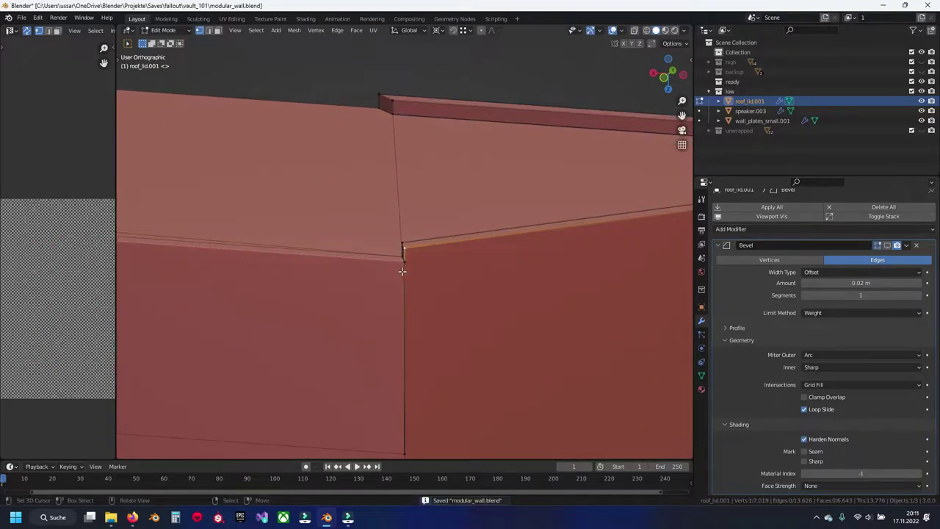
key("g")
left_click(472, 290)
left_click_drag(472, 289, 570, 266)
left_click(623, 246)
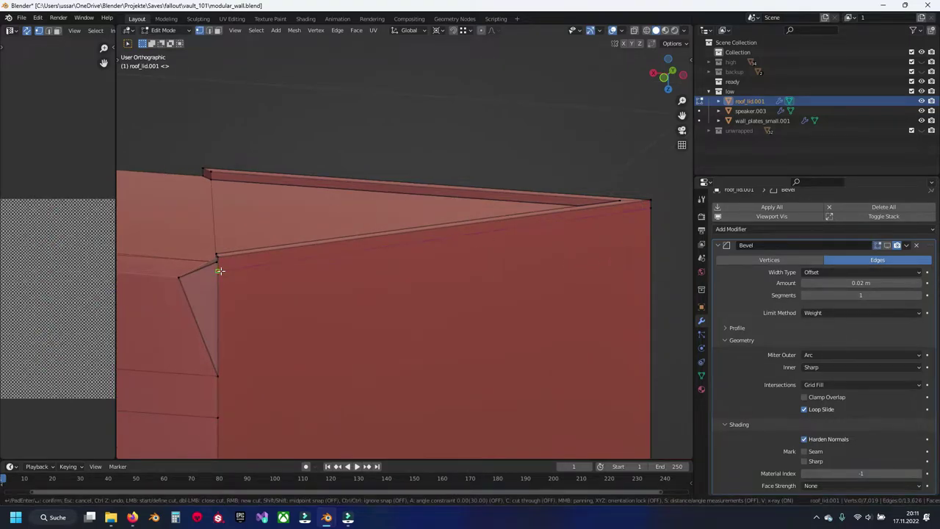
left_click_drag(221, 271, 231, 293)
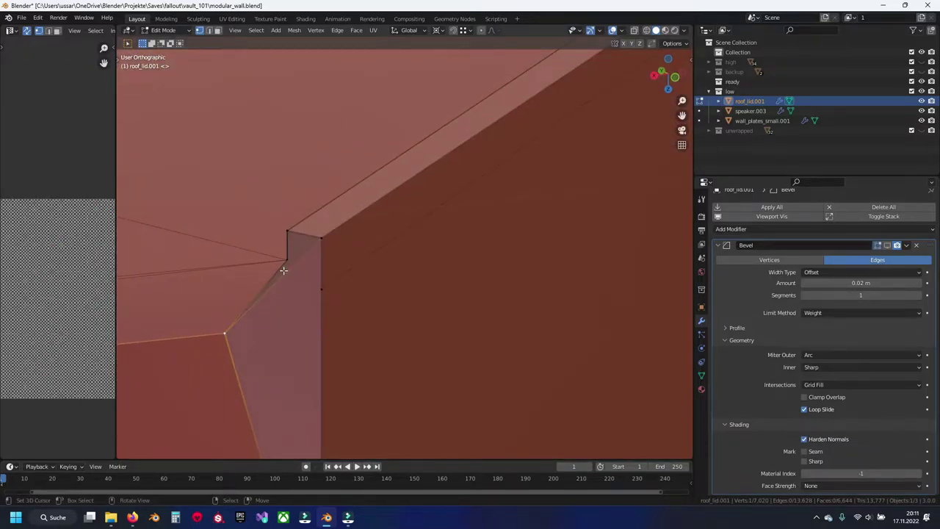
Slide the corner vertex -0.00682 m along Y onto the box corner
key("g")
left_click(286, 262)
key("g")
key("y")
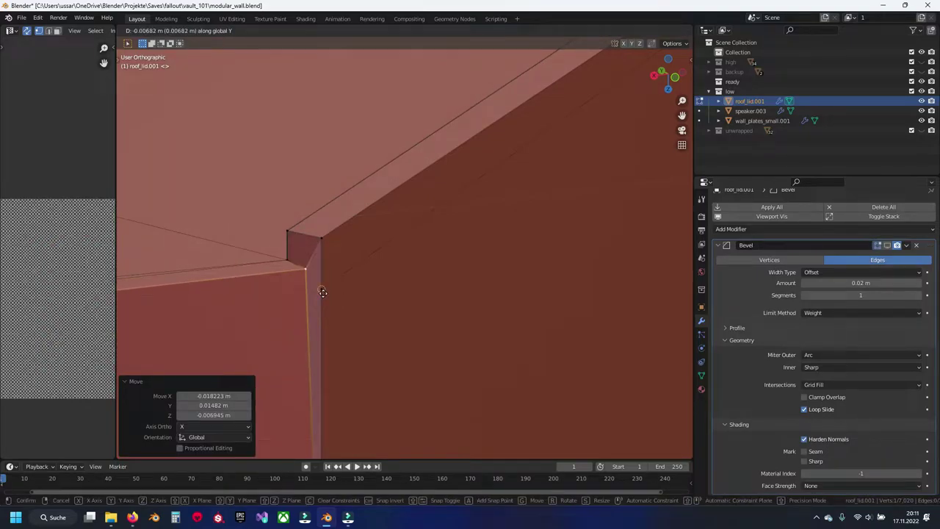
left_click(322, 291)
key("g")
left_click(319, 286)
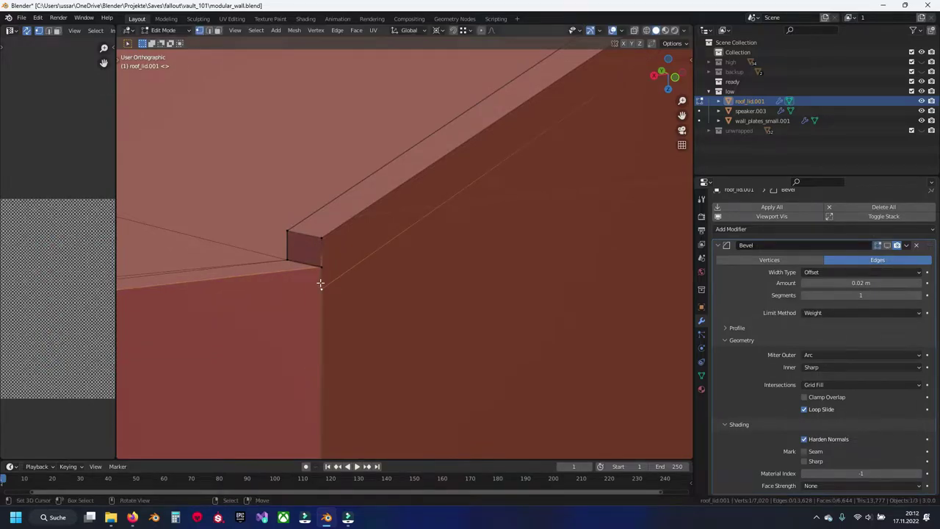
Merge away the duplicate corner vertex, bringing the mesh back to 7,019 vertices
key("m")
left_click(388, 263)
key("a")
key("alt+a")
left_click_drag(388, 264, 507, 307)
Dissolve the currently selected edges on the beam
scroll("down", 3)
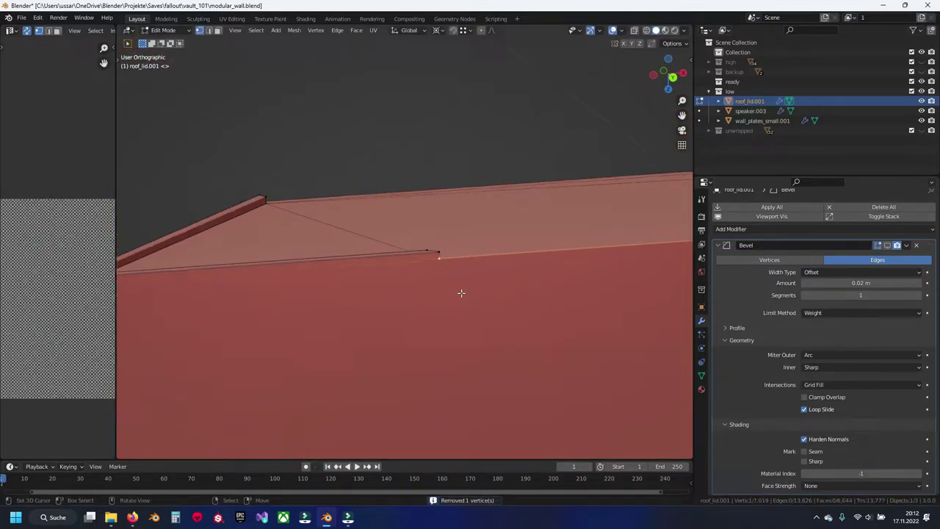
scroll("down", 3)
scroll("up", 3)
key("x")
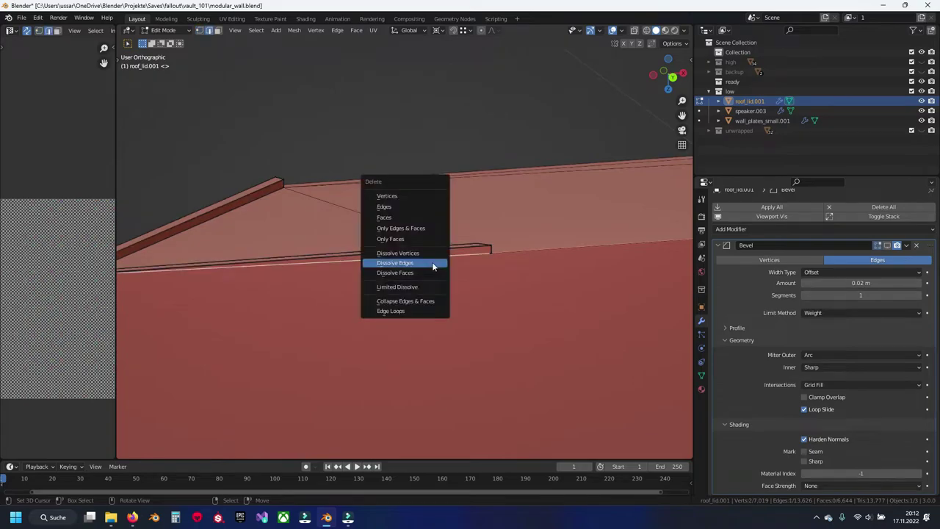
left_click(431, 261)
Join the beam-end vertex to the notch vertex with a new edge
left_click(485, 260)
key("1")
left_click(480, 293)
scroll("down", 3)
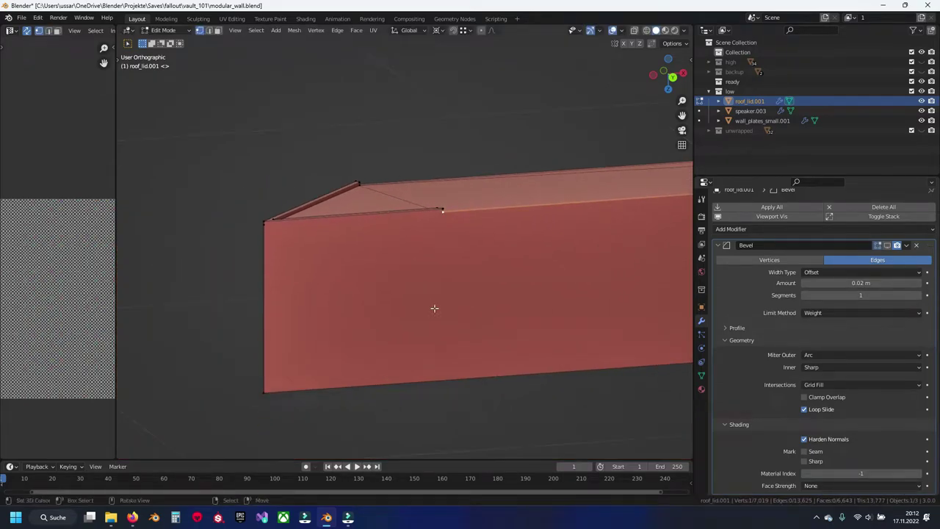
key("ctrl+s")
left_click_drag(332, 374, 311, 289)
scroll("up", 3)
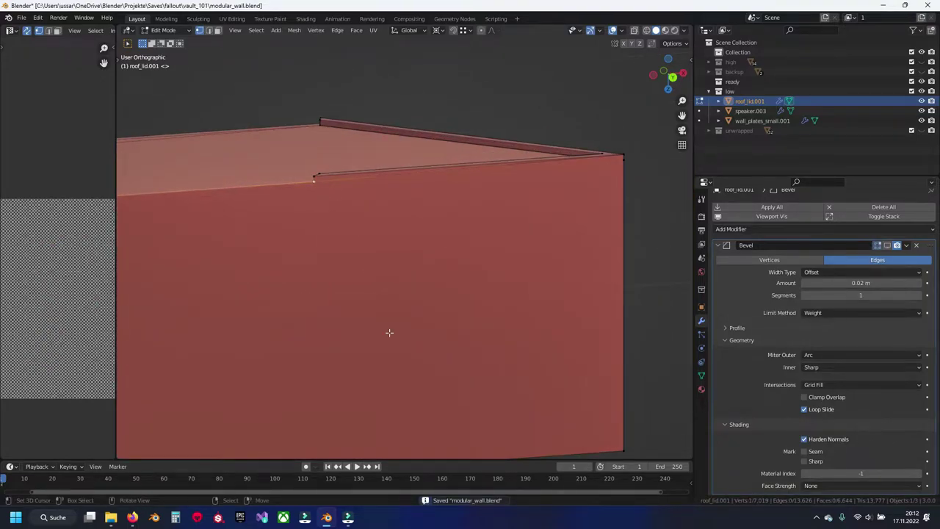
left_click_drag(372, 304, 322, 215)
left_click(564, 381)
key("j")
Dissolve the short top edge beside the notch
key("2")
left_click(401, 100)
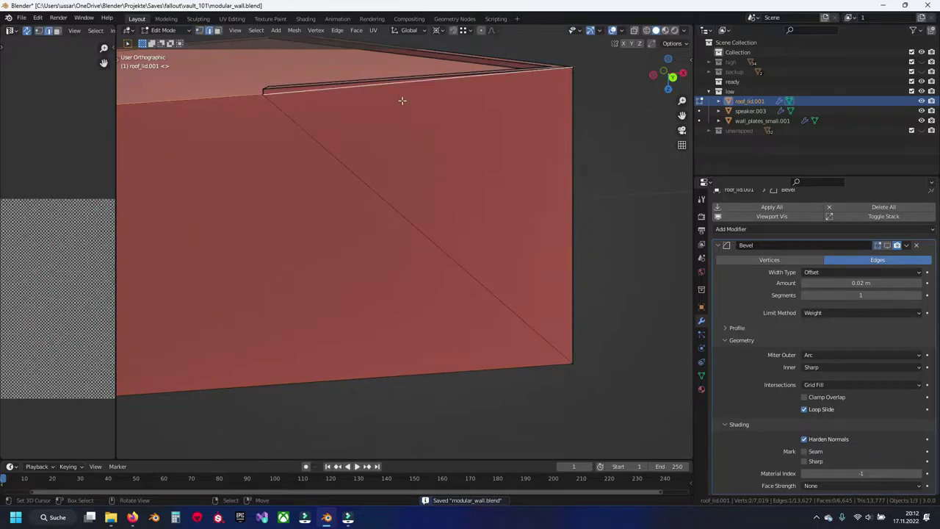
key("x")
left_click(402, 105)
scroll("down", 3)
left_click_drag(466, 203, 445, 249)
scroll("up", 3)
Dissolve the extra edge loop along the beam's side and save
left_click(458, 268)
scroll("down", 3)
scroll("up", 3)
scroll("down", 3)
left_click_drag(554, 210, 485, 191)
key("x")
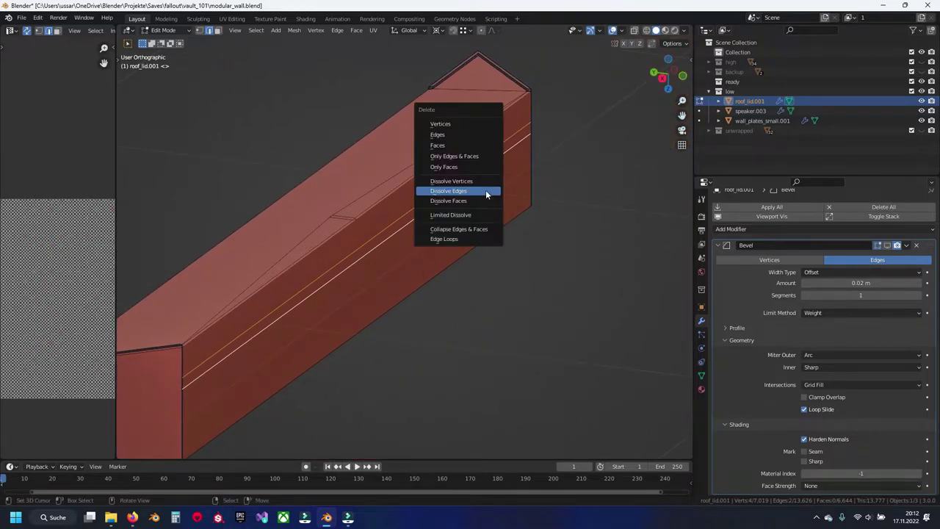
left_click(485, 191)
left_click_drag(407, 193, 467, 214)
key("ctrl+s")
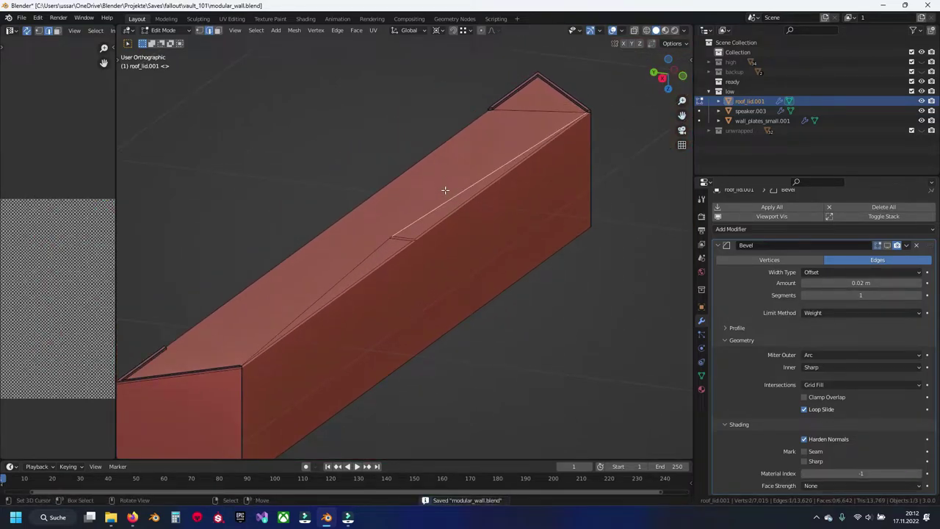
Dissolve two more selected edge loops on the beam
scroll("down", 3)
scroll("up", 3)
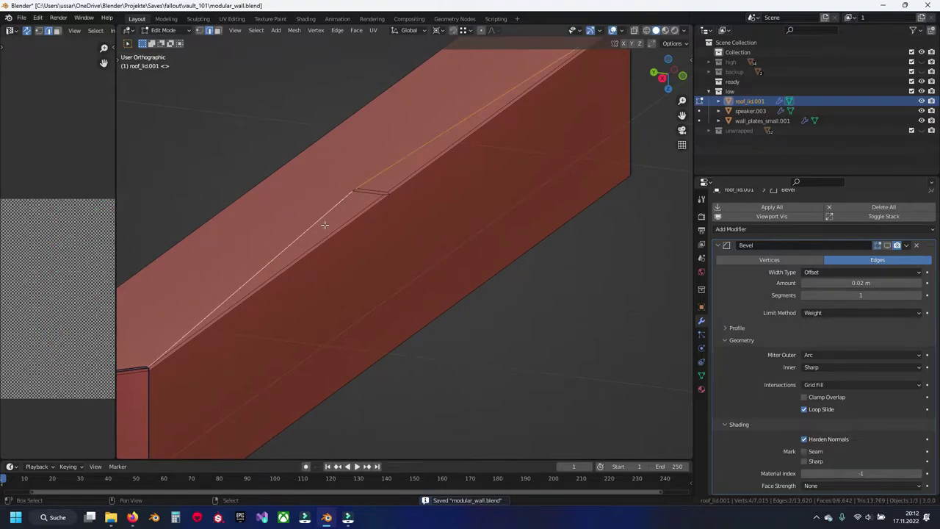
key("x")
left_click(323, 225)
scroll("up", 3)
scroll("up", 3)
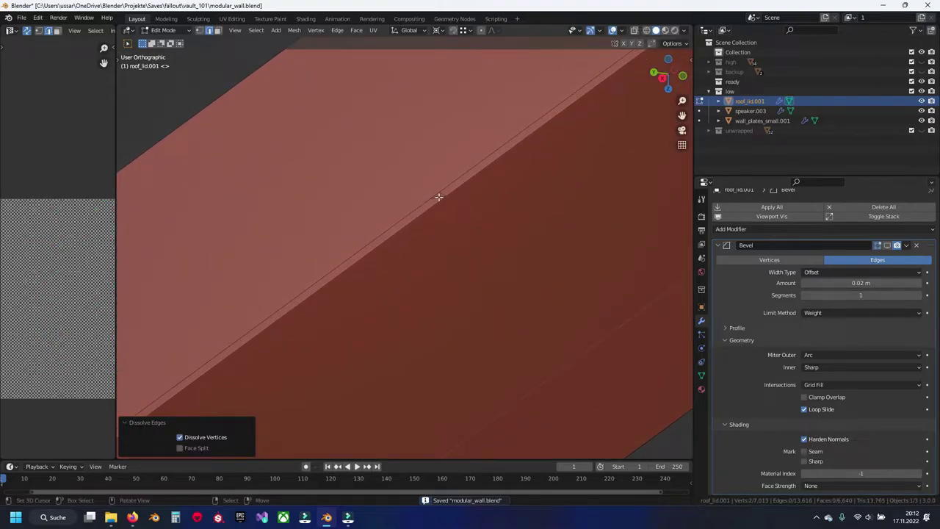
key("x")
left_click(444, 192)
Dissolve the diagonal edge on the beam, leaving a simple box corner at 7,010 vertices
scroll("down", 3)
scroll("up", 3)
scroll("down", 3)
scroll("down", 3)
left_click_drag(327, 271, 457, 241)
scroll("up", 3)
scroll("up", 3)
scroll("up", 3)
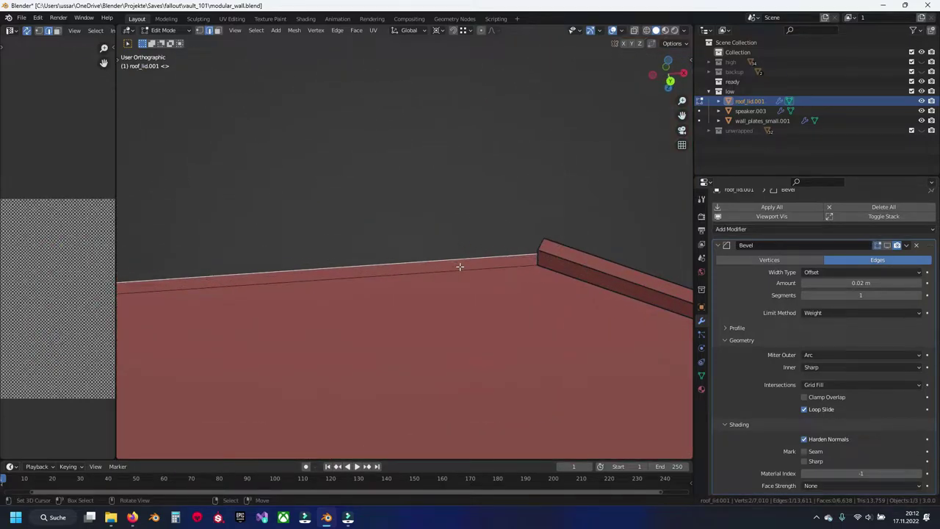
left_click_drag(467, 270, 463, 247)
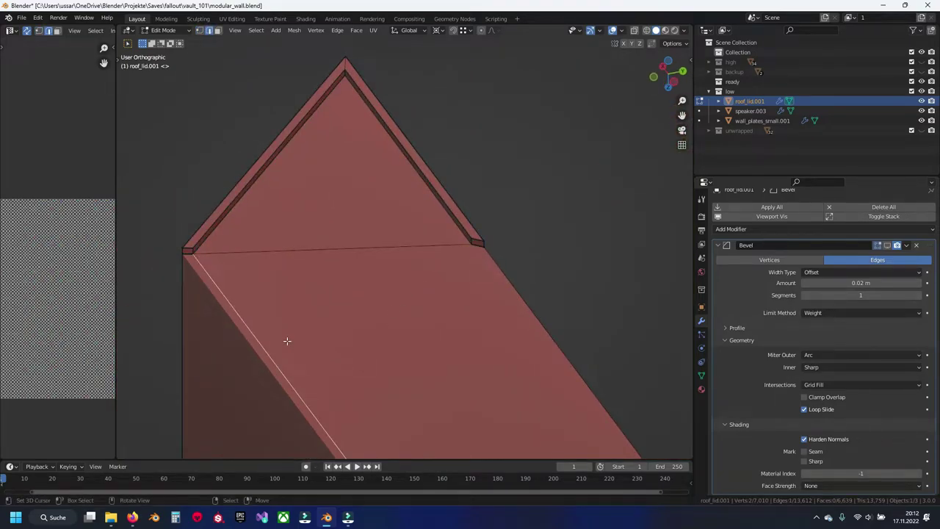
key("x")
left_click(286, 340)
left_click_drag(400, 251, 481, 293)
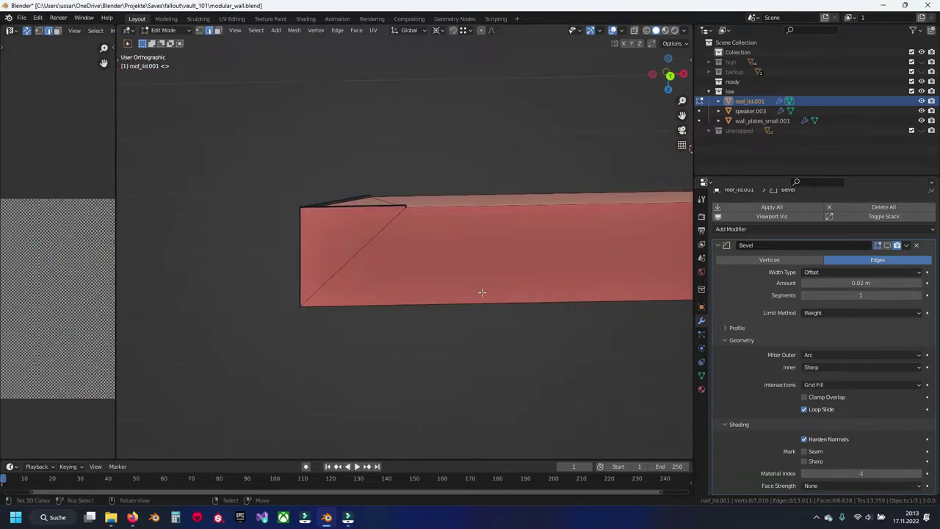
Reveal the lid's hidden geometry, deselect it, save, and tilt the view onto the tray
key("alt+h")
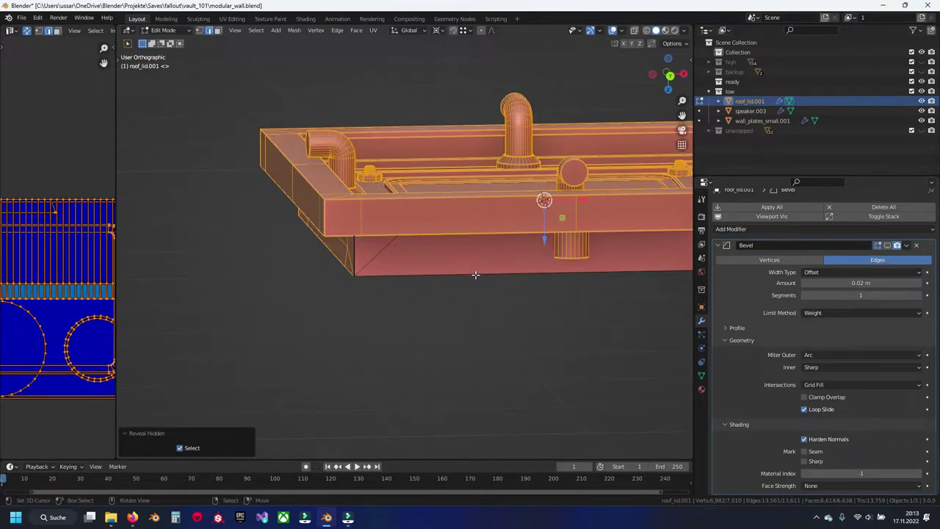
key("alt+a")
key("ctrl+s")
key("KP_5")
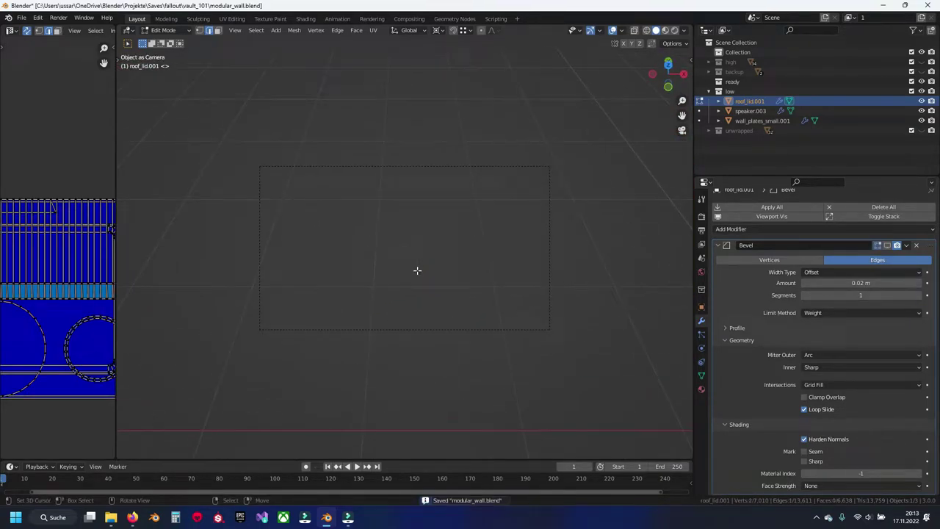
key("KP_1")
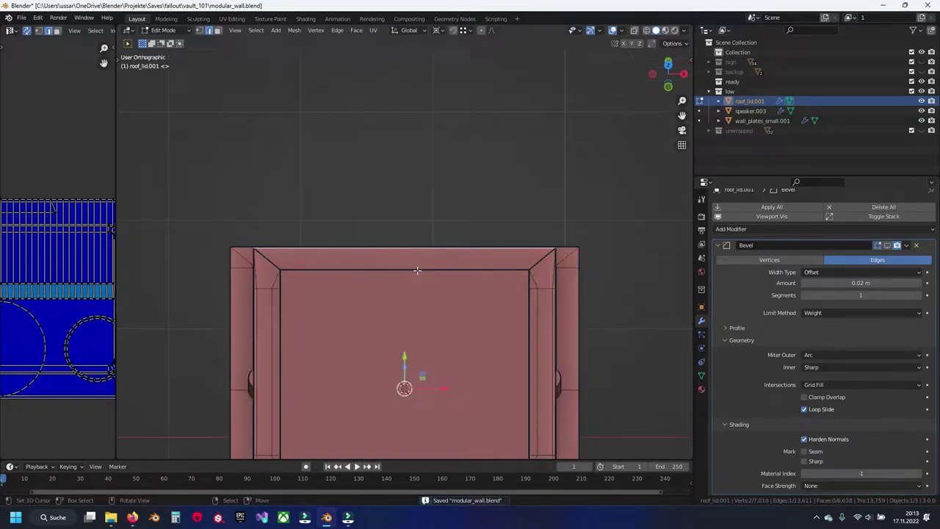
left_click_drag(416, 271, 487, 285)
Separate the linked front panel into its own object, roof_lid.002
key("ctrl+l")
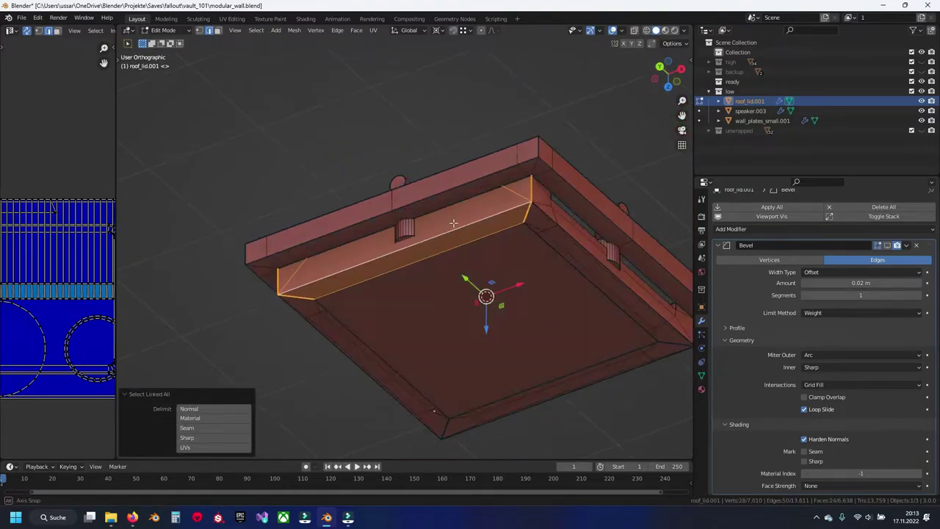
key("p")
key("Tab")
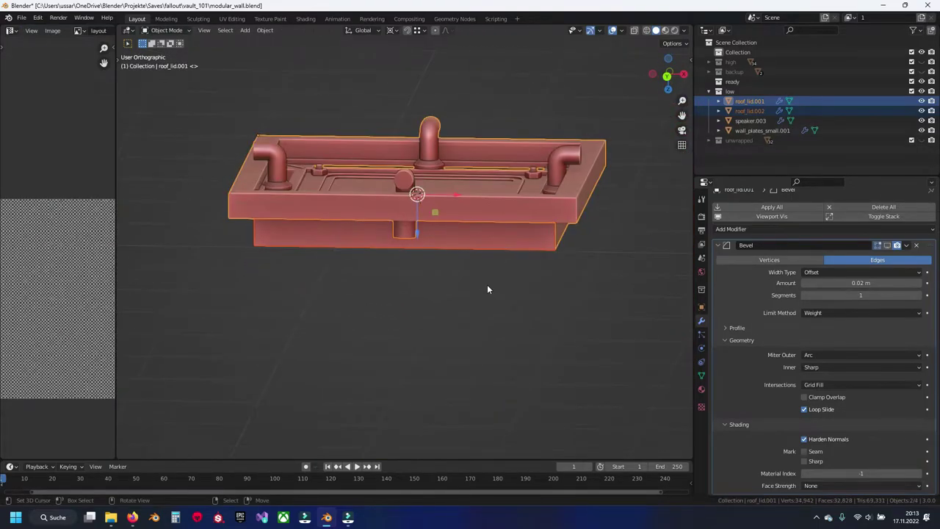
left_click(488, 283)
key("ctrl+s")
left_click(461, 248)
Add a Mirror modifier to the separated panel, viewed from below in X-ray
key("ctrl+KP_7")
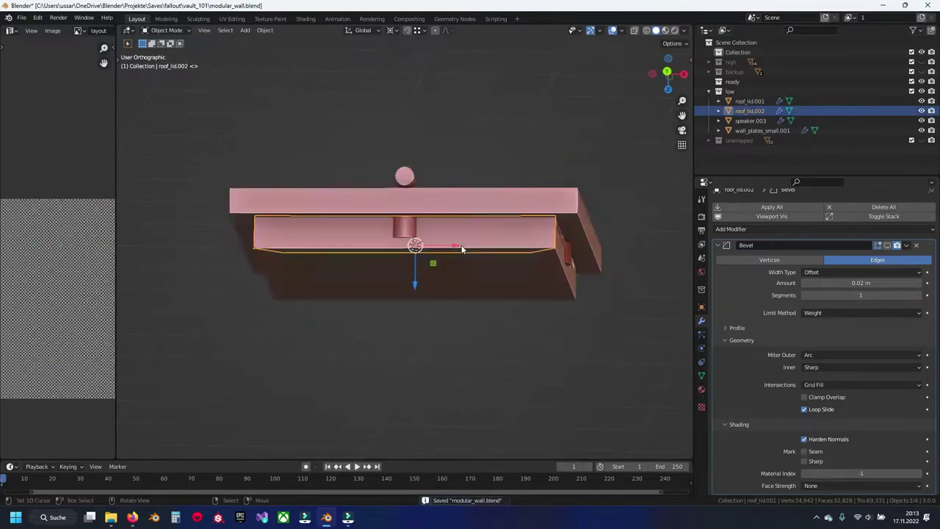
key("shift+z")
scroll("up", 3)
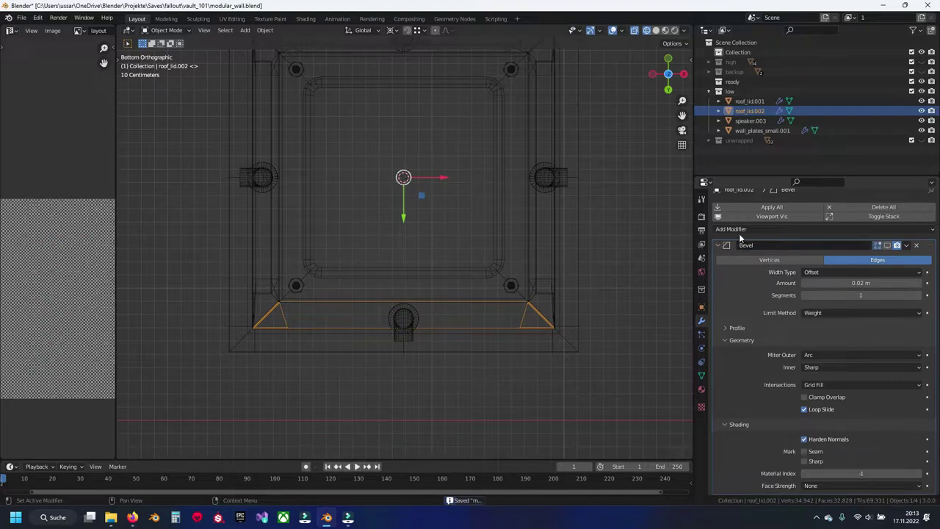
left_click(742, 229)
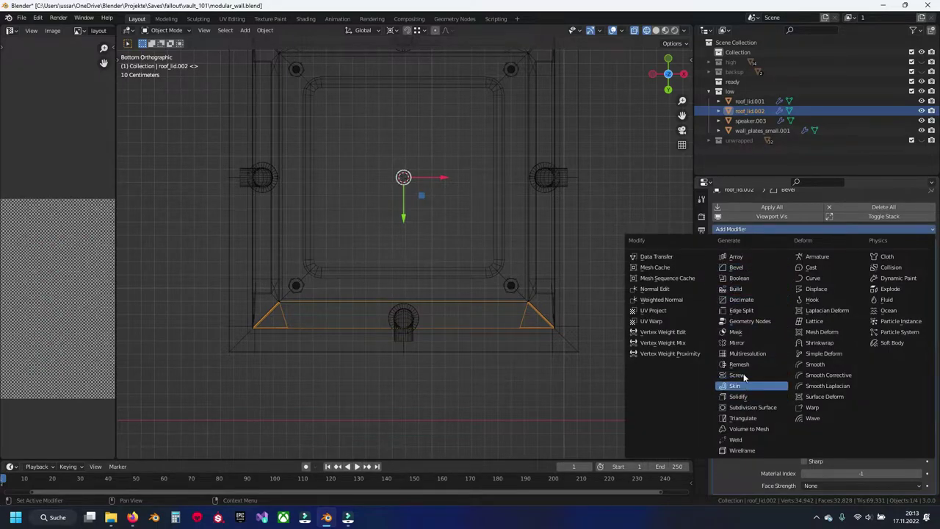
left_click(744, 344)
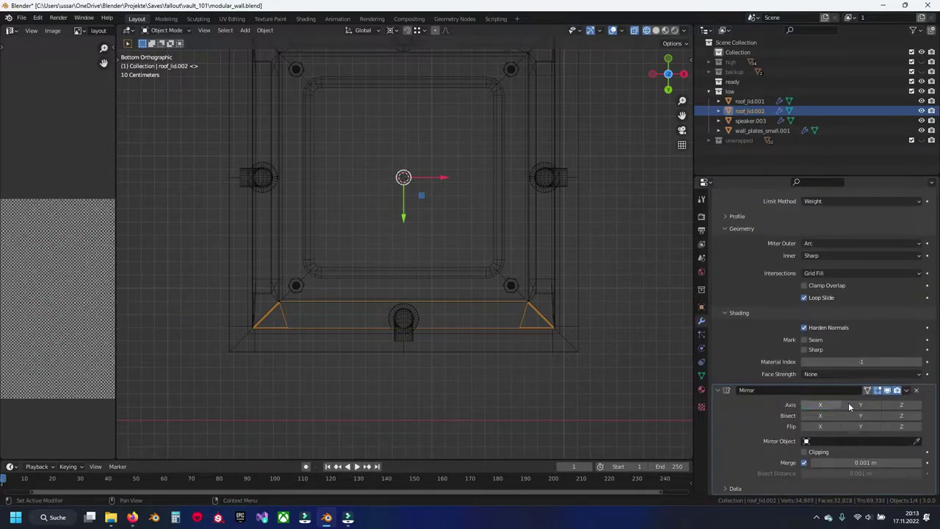
Set the panel's origin to the 3D cursor and add a copy rotated 90° about Z
key("ctrl+alt+shift+c")
left_click(433, 250)
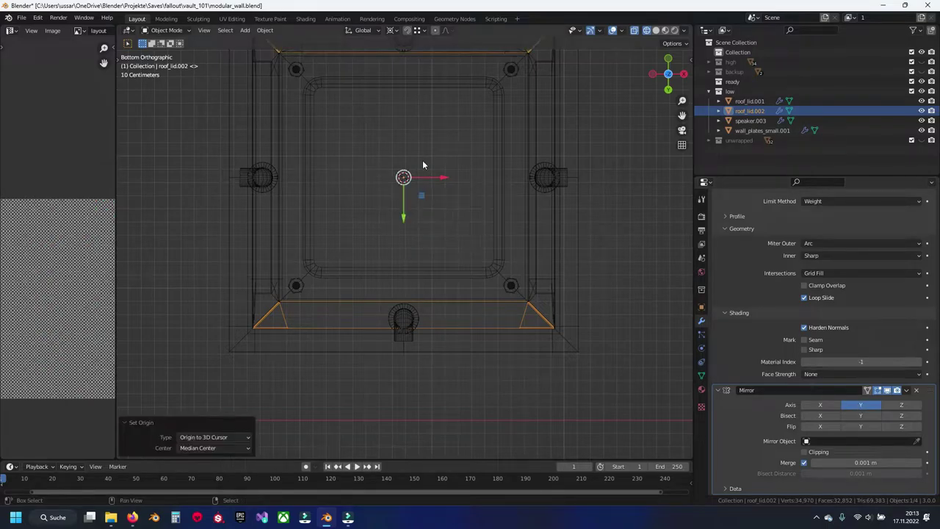
scroll("up", 3)
scroll("down", 3)
key("shift+d")
key("Escape")
type("z90")
key("Return")
key("shift+z")
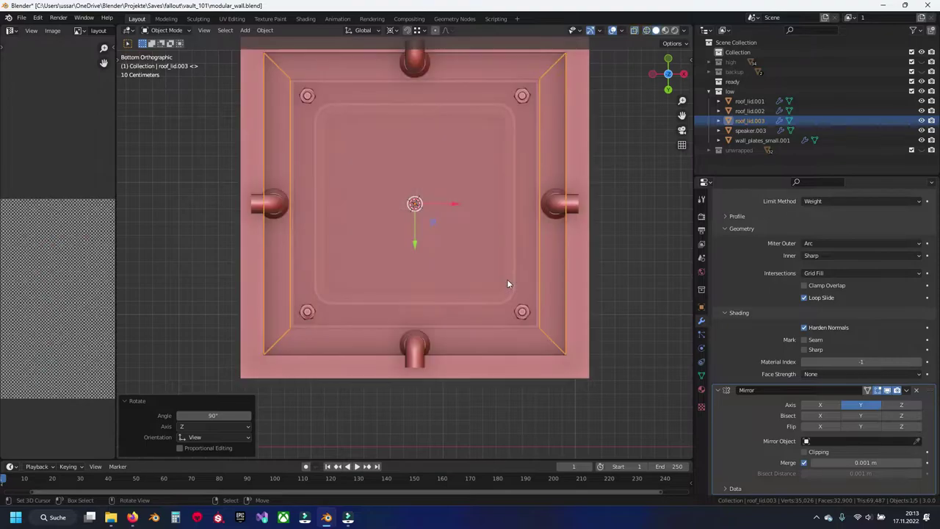
Apply the Mirror modifiers on both panels and join them into roof_lid.003
left_click(906, 390)
left_click(844, 398)
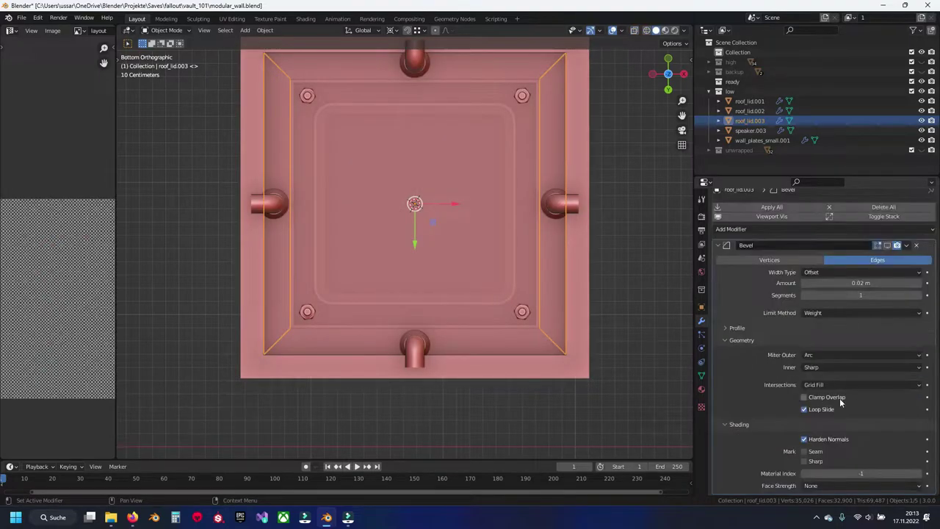
left_click(522, 339)
scroll("down", 3)
scroll("down", 3)
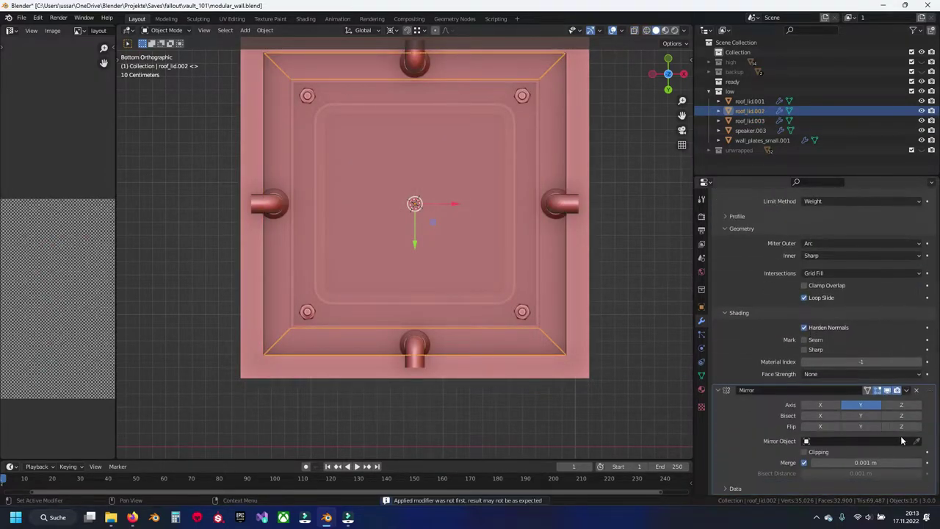
left_click(906, 390)
left_click(845, 399)
left_click(279, 285)
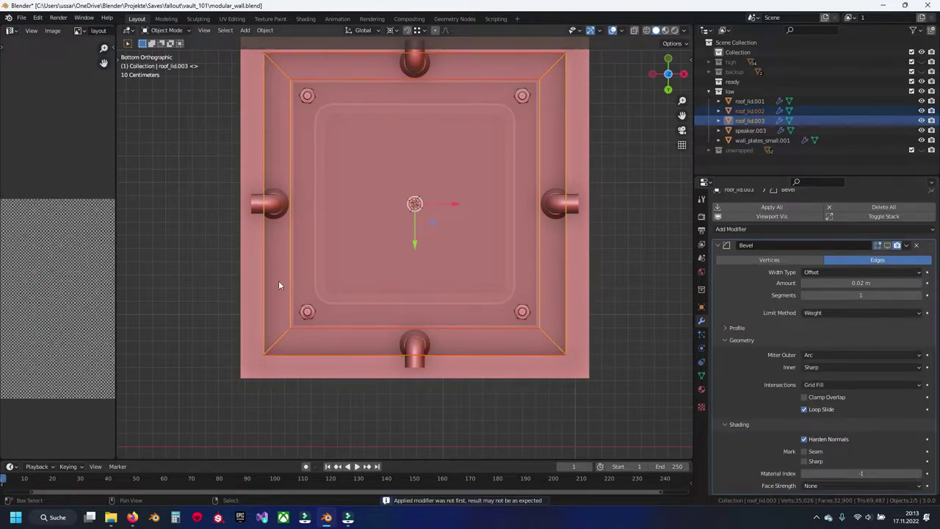
key("ctrl+j")
Enter Edit Mode on the outer frame roof_lid.001 and pick a piece of its mesh
left_click_drag(280, 285, 539, 208)
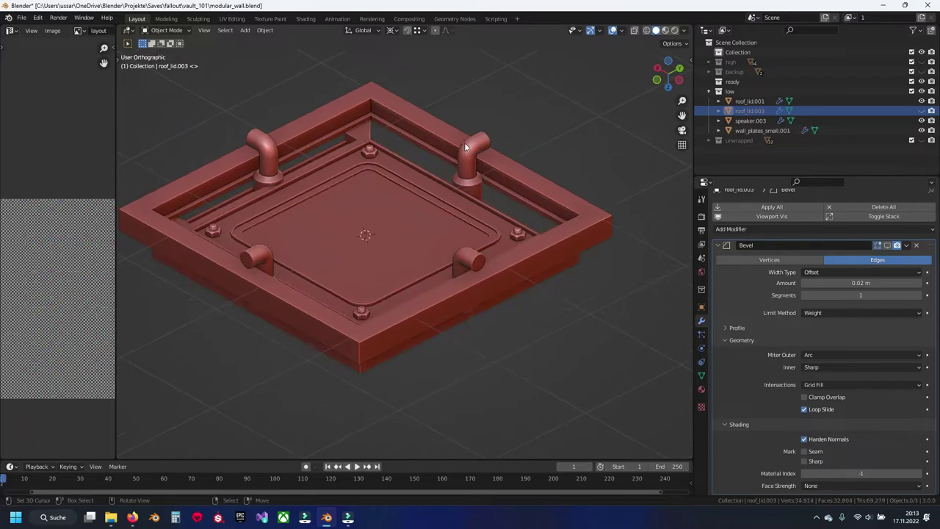
left_click(425, 155)
key("Tab")
left_click_drag(426, 155, 361, 224)
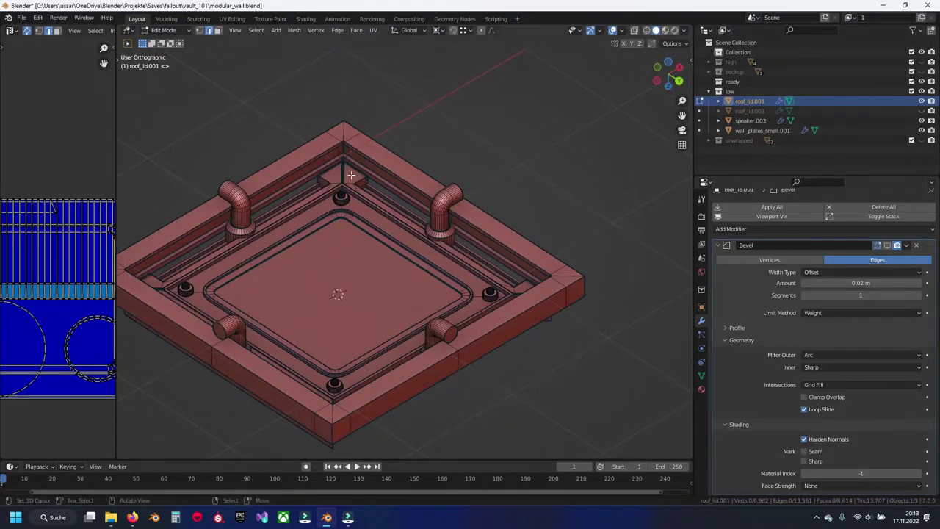
left_click(356, 180)
left_click_drag(356, 180, 384, 143)
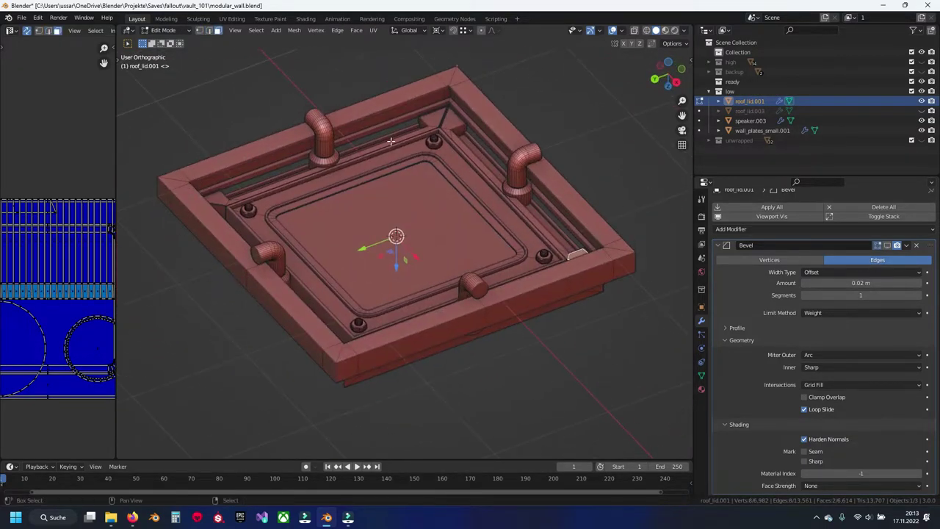
Delete the vertices of the selected linked frame piece and save
key("ctrl+l")
key("x")
key("Up")
key("Up")
key("Up")
key("Up")
key("Up")
key("Up")
key("Return")
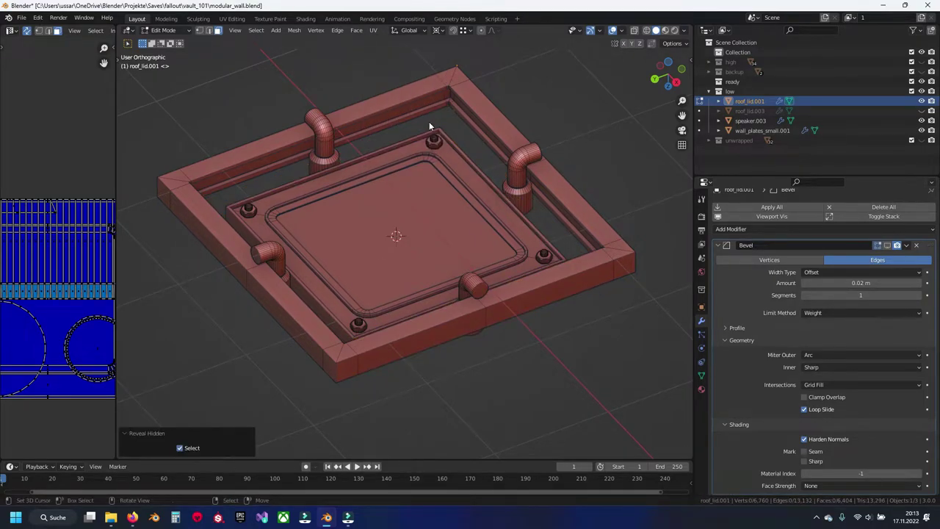
key("Tab")
key("alt+a")
key("ctrl+s")
Join the mirrored lid piece with the outer frame and hide a corner rim face
left_click(429, 121)
left_click(428, 86)
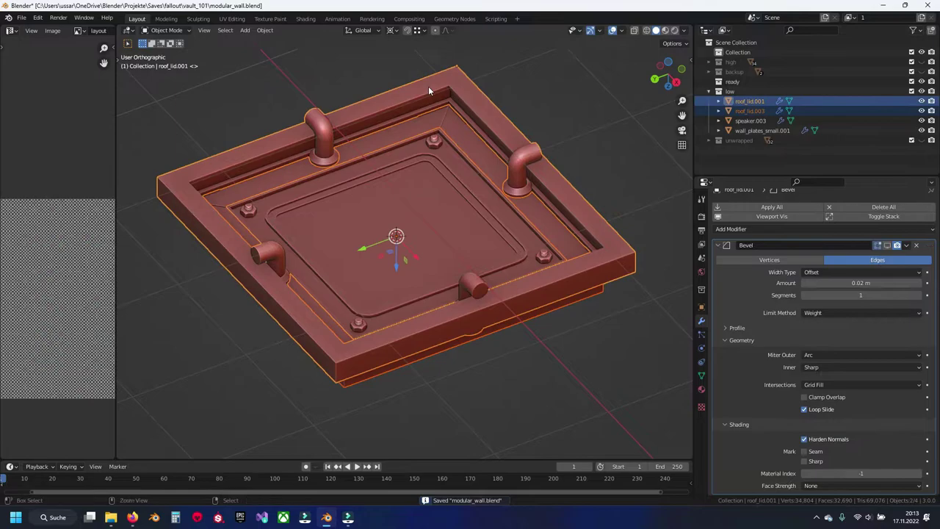
key("ctrl+j")
key("Tab")
scroll("up", 3)
scroll("up", 3)
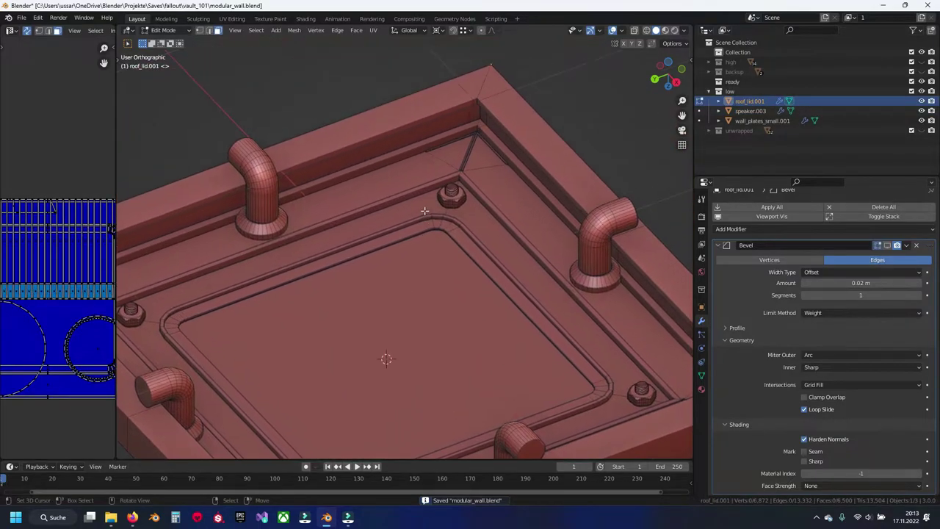
left_click(432, 166)
key("h")
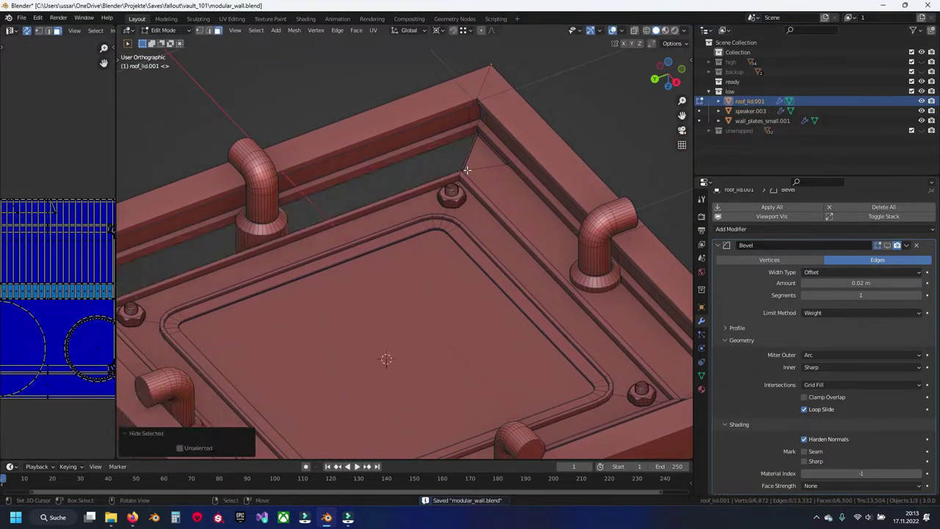
key("ctrl+s")
Isolate the frame's top rim by hiding all other geometry
left_click_drag(467, 170, 320, 151)
left_click(320, 151)
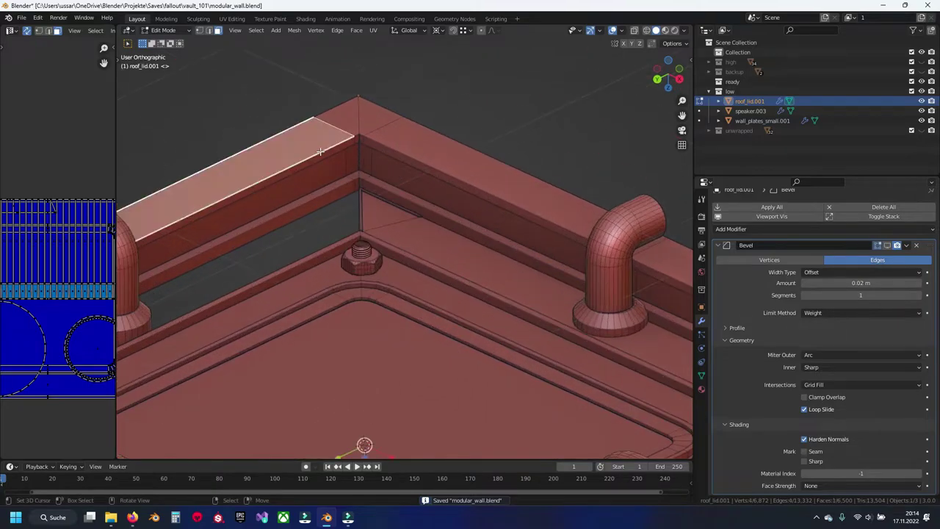
key("ctrl+i")
key("h")
left_click_drag(320, 151, 379, 247)
Dissolve the extra edge loop running across the rim corner
left_click(472, 240)
key("x")
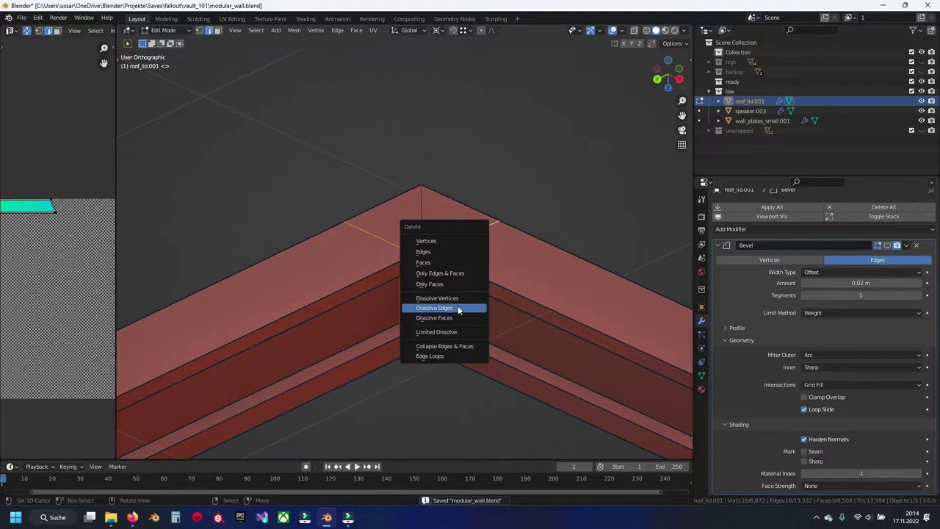
left_click(457, 306)
scroll("down", 3)
Select the remaining extra edge loops along the rim
left_click_drag(414, 428, 151, 302)
scroll("up", 3)
left_click(481, 291)
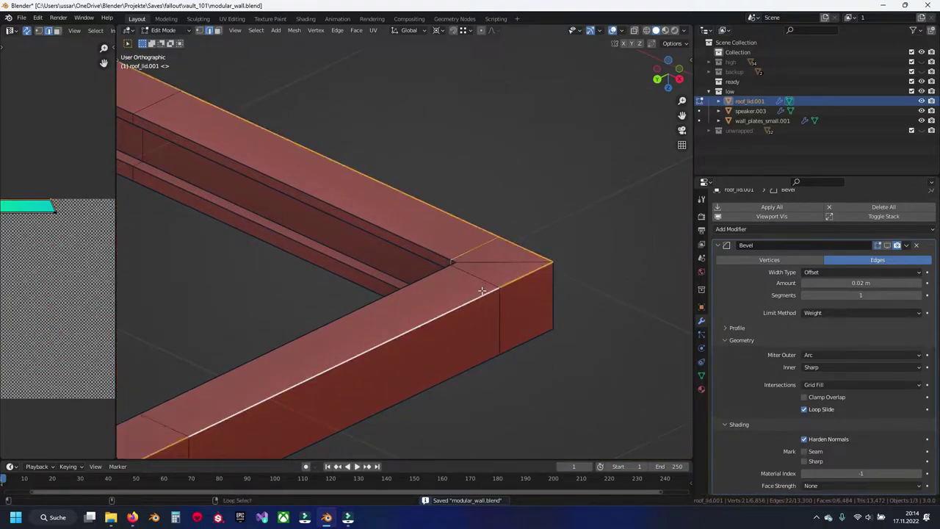
key("alt+a")
left_click(477, 279)
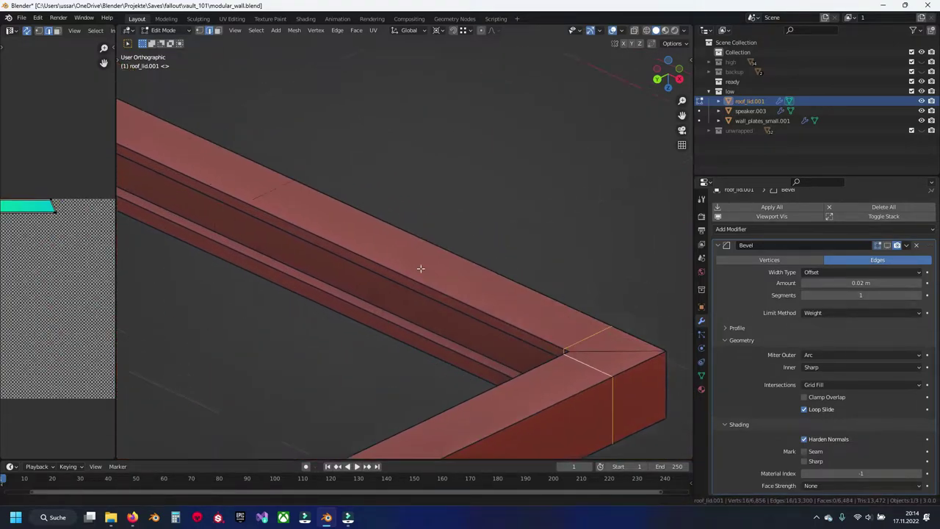
scroll("up", 3)
left_click(323, 271)
scroll("down", 3)
Dissolve the selected extra edge loops and save the file
left_click_drag(342, 330, 498, 283)
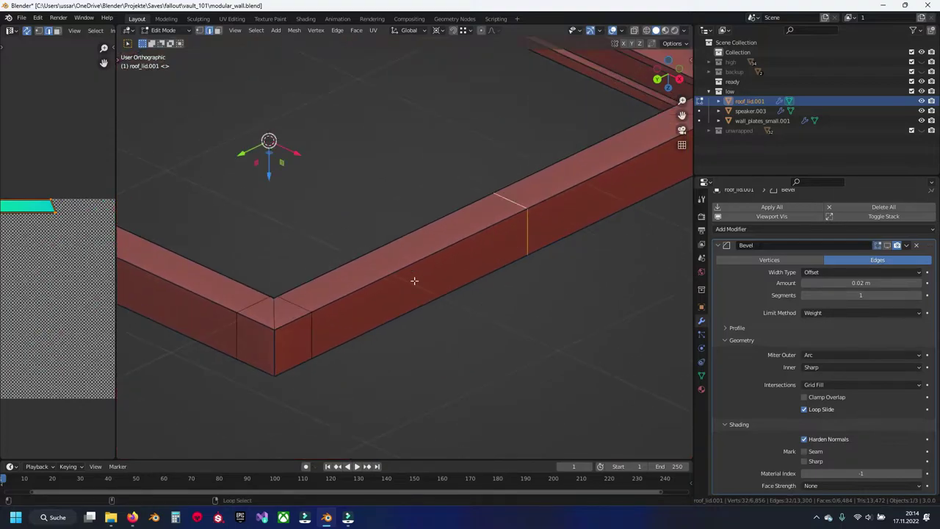
scroll("down", 3)
left_click_drag(282, 336, 432, 323)
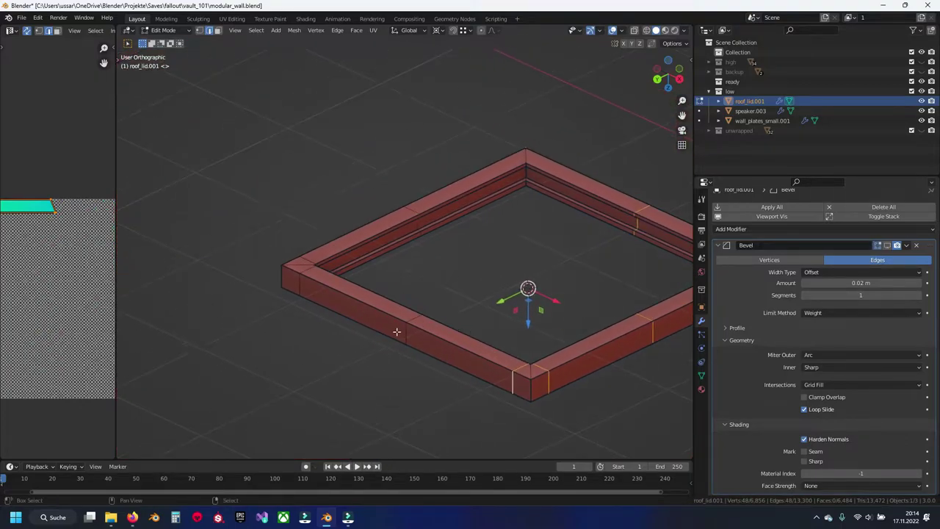
scroll("up", 3)
scroll("up", 3)
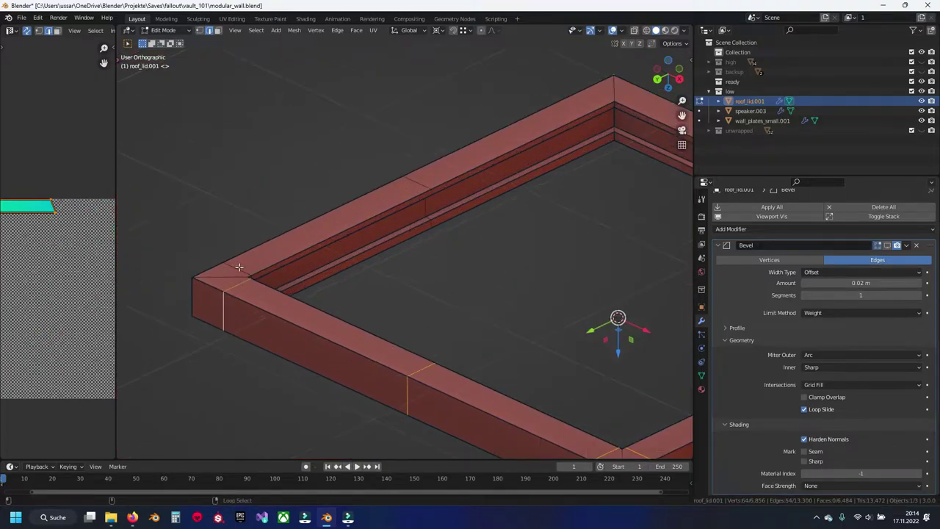
key("x")
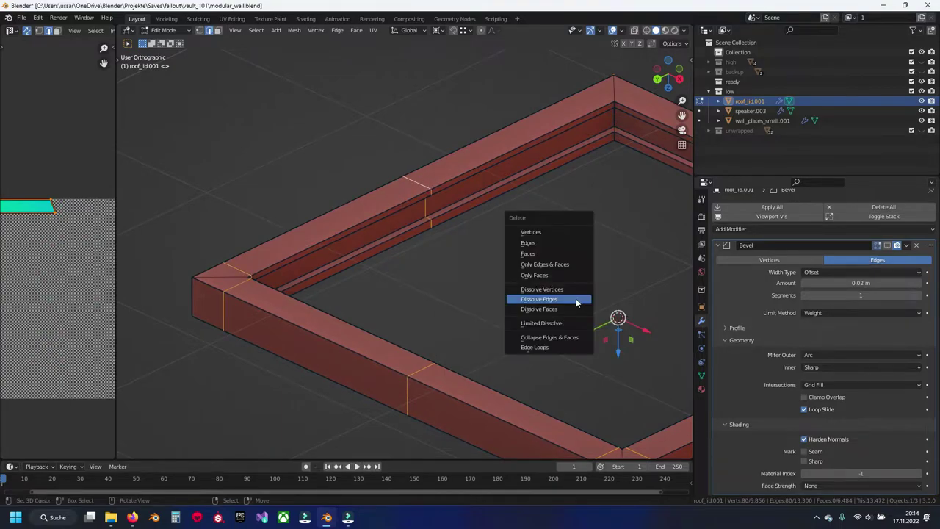
left_click(574, 299)
key("ctrl+s")
Reveal the hidden pipes and bolts again
left_click_drag(573, 183, 462, 228)
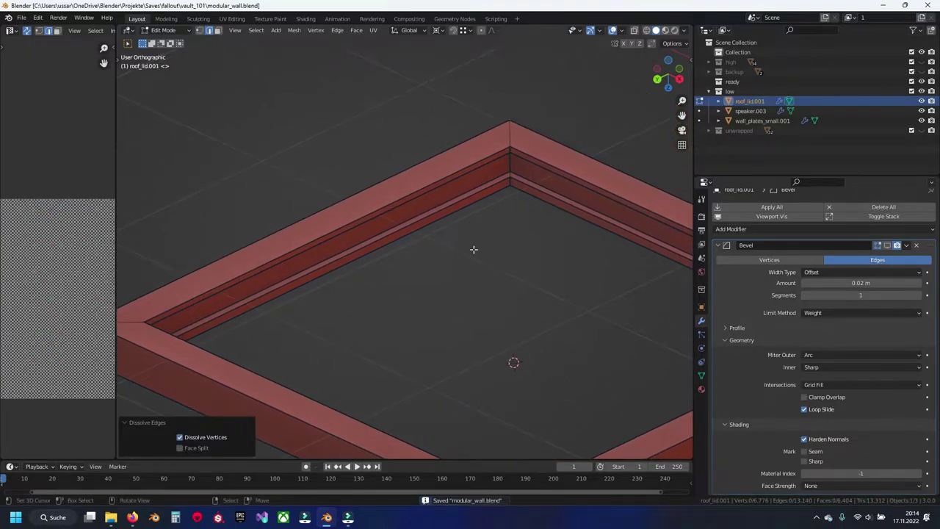
scroll("down", 3)
scroll("up", 3)
key("alt+h")
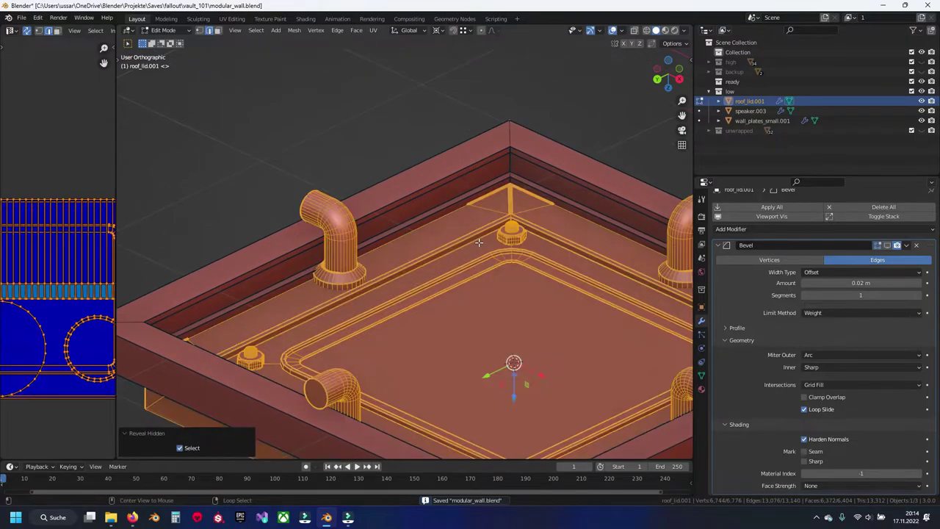
Deselect the revealed geometry and orbit so the near corner bolt faces forward
key("alt+a")
left_click_drag(494, 224, 436, 243)
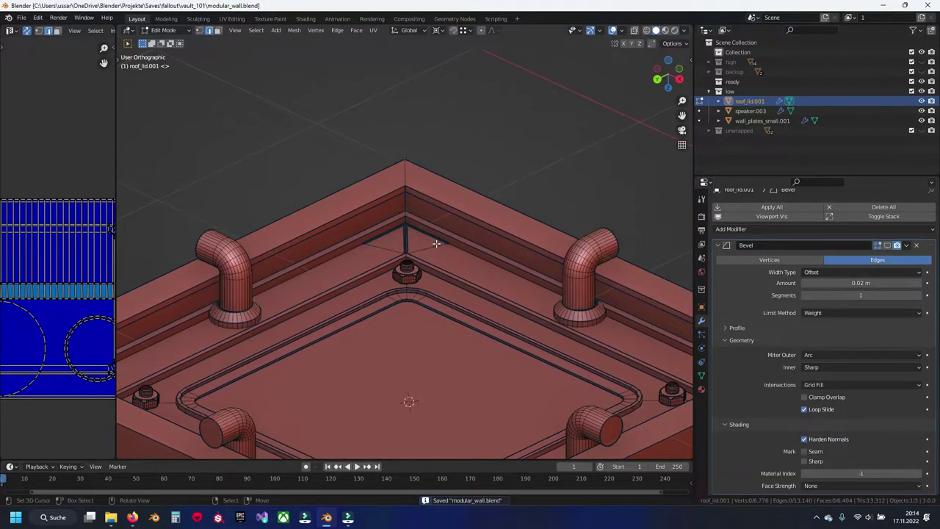
scroll("up", 3)
scroll("up", 3)
scroll("up", 3)
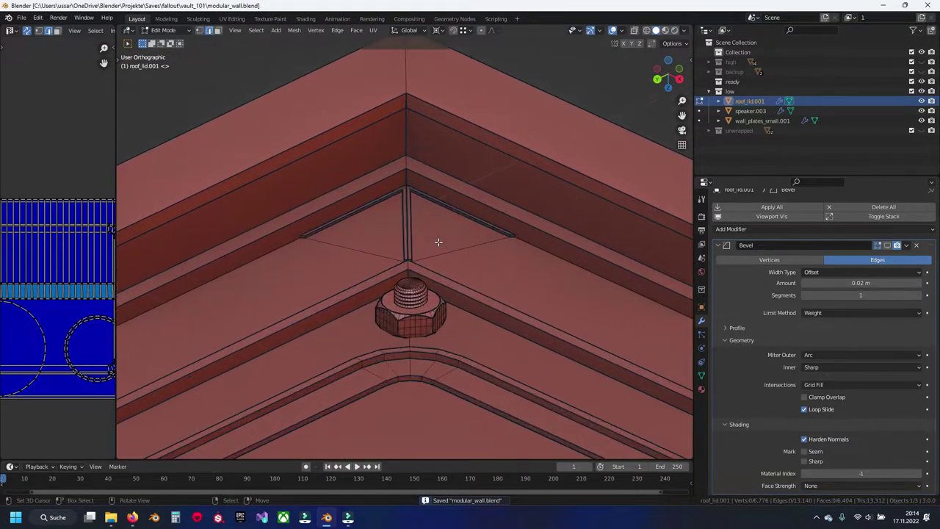
scroll("down", 3)
left_click_drag(417, 302, 361, 295)
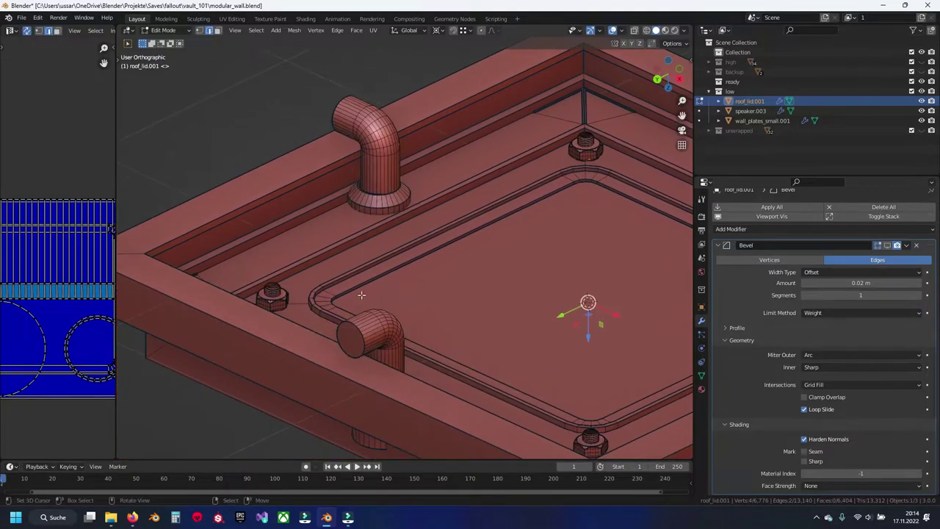
left_click_drag(512, 369, 504, 360)
Hide everything except the corner hex bolt, then save
scroll("up", 3)
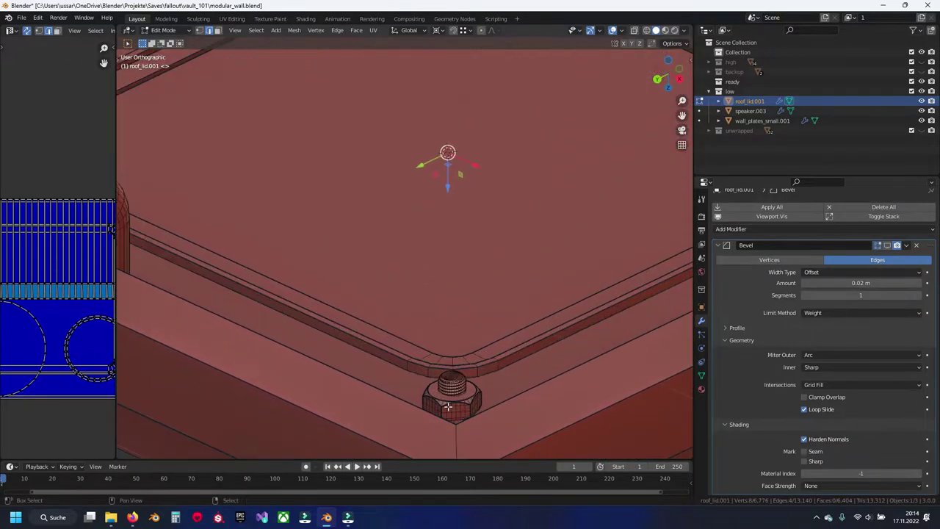
scroll("down", 3)
scroll("up", 3)
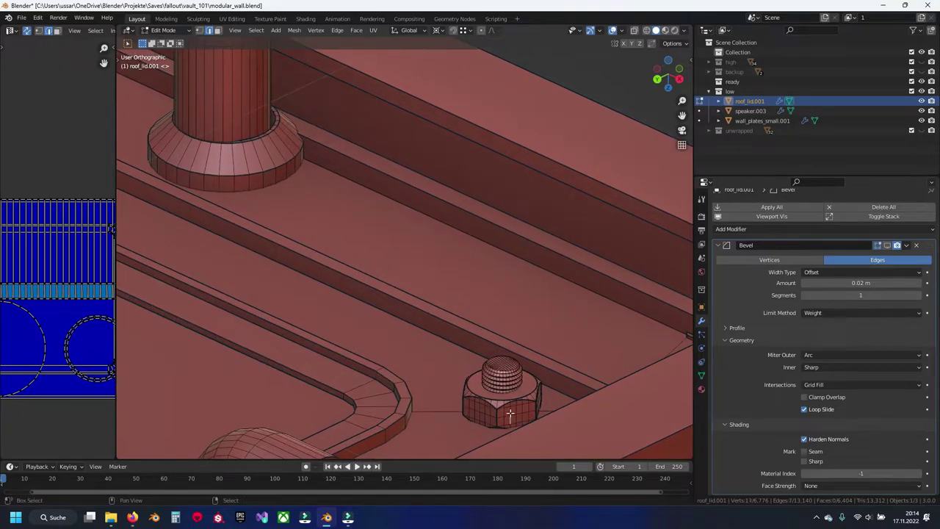
key("l")
key("ctrl+i")
key("h")
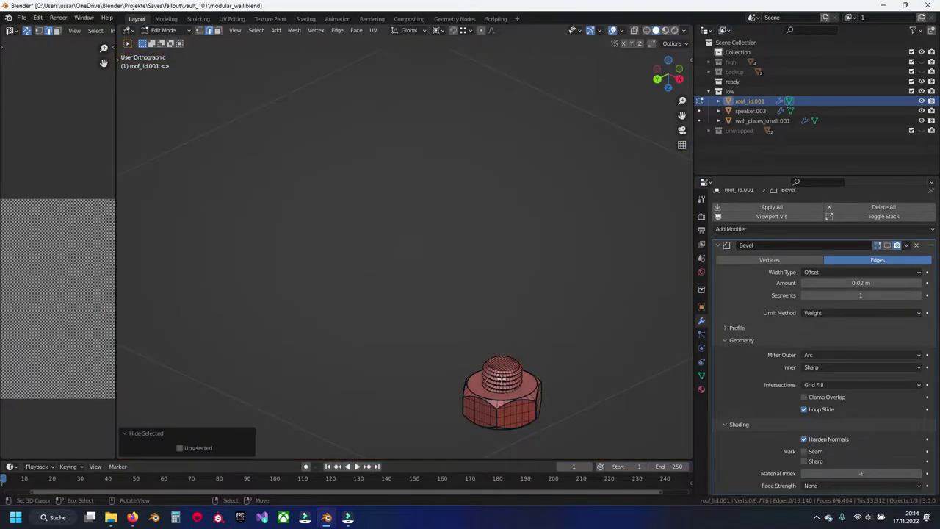
key("ctrl+s")
View the isolated bolt from directly below with its ring centred
scroll("down", 3)
left_click_drag(518, 281, 389, 288)
left_click(282, 264)
scroll("up", 3)
scroll("up", 3)
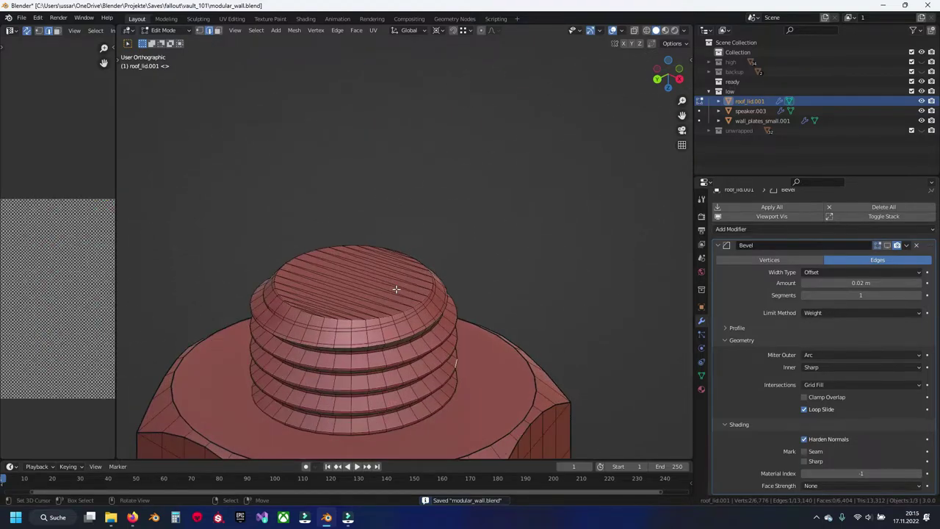
scroll("up", 3)
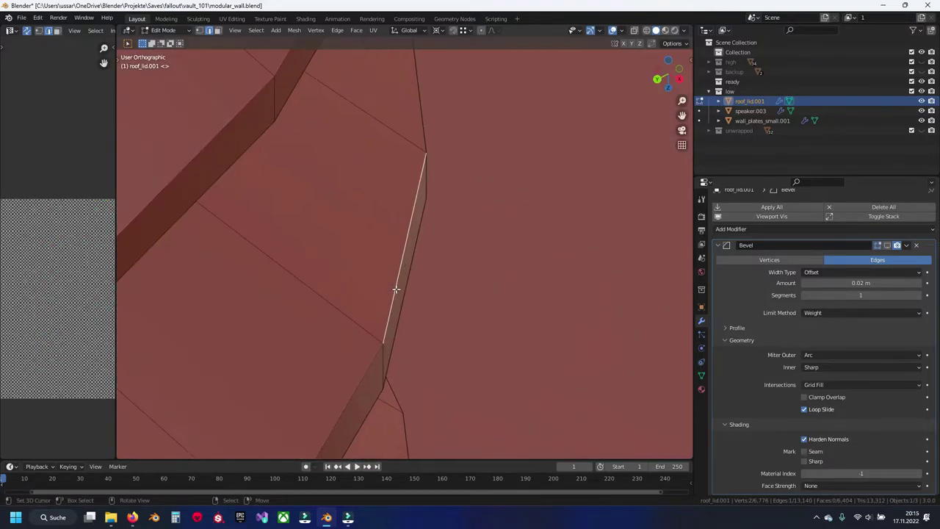
key("ctrl+KP_7")
scroll("down", 3)
left_click_drag(395, 289, 495, 239)
scroll("up", 3)
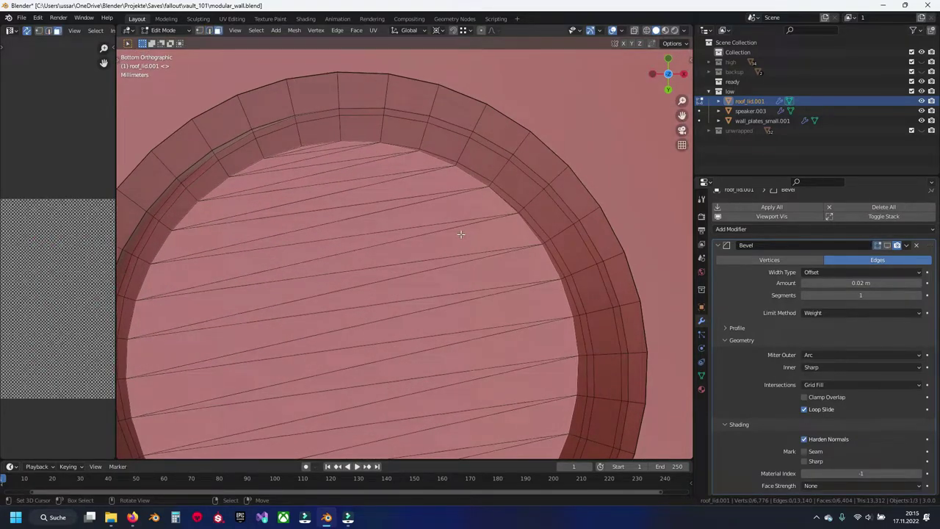
left_click_drag(461, 233, 341, 233)
scroll("up", 3)
Select the ring's inner cap faces and duplicate them in place
left_click_drag(344, 233, 430, 413)
left_click_drag(430, 413, 414, 220)
left_click_drag(414, 220, 408, 409)
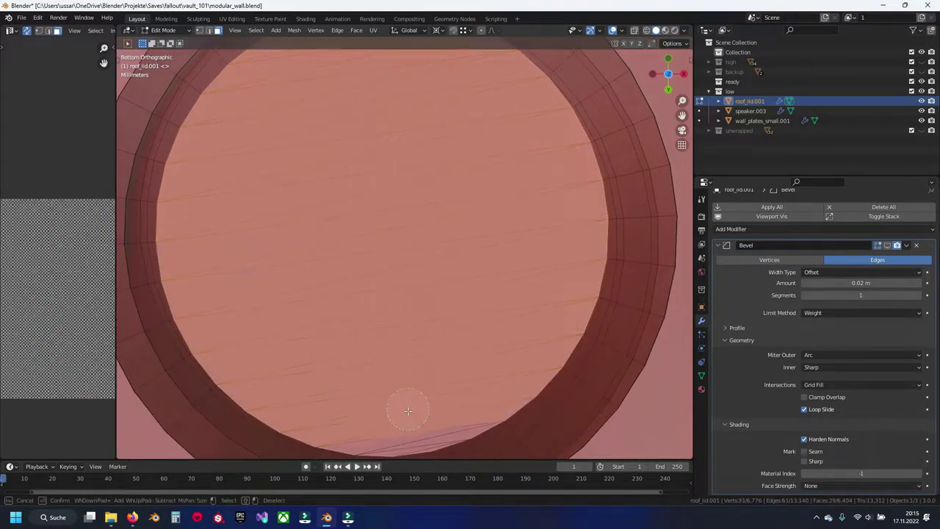
scroll("up", 3)
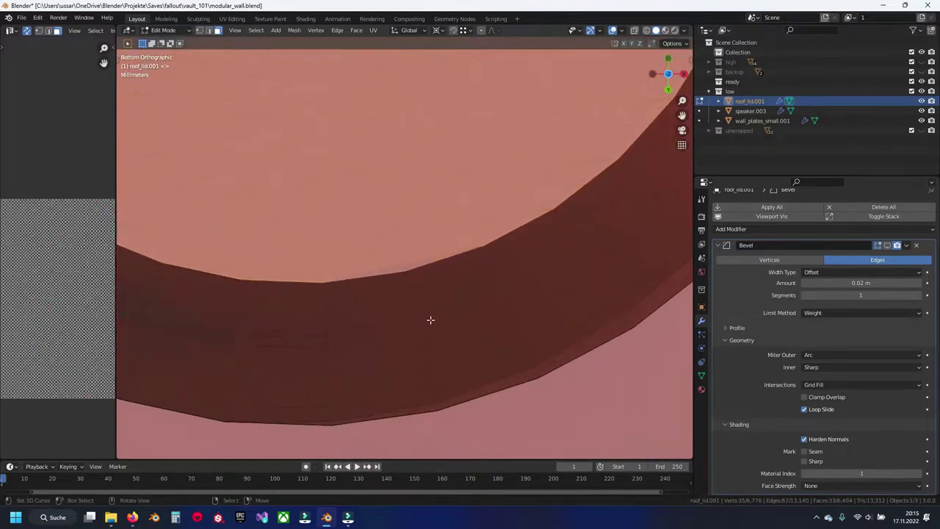
scroll("down", 3)
scroll("down", 3)
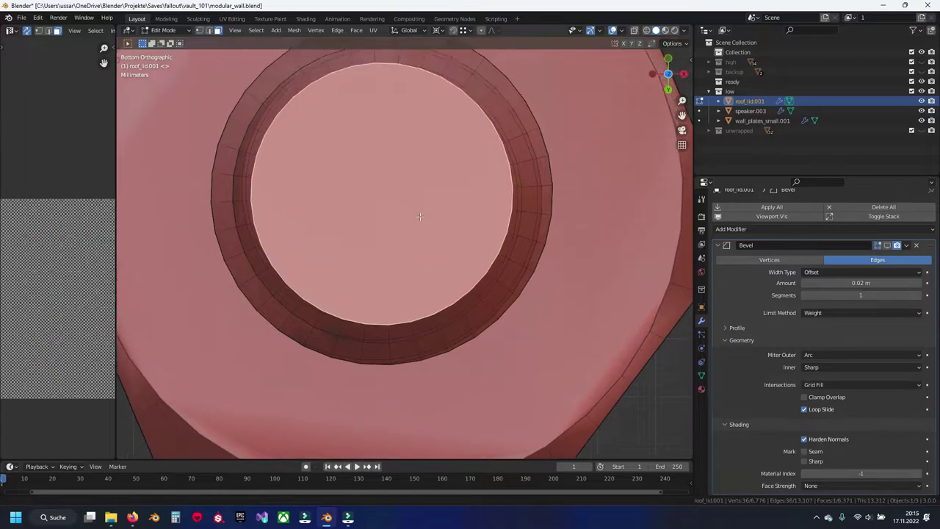
key("shift+d")
right_click(427, 222)
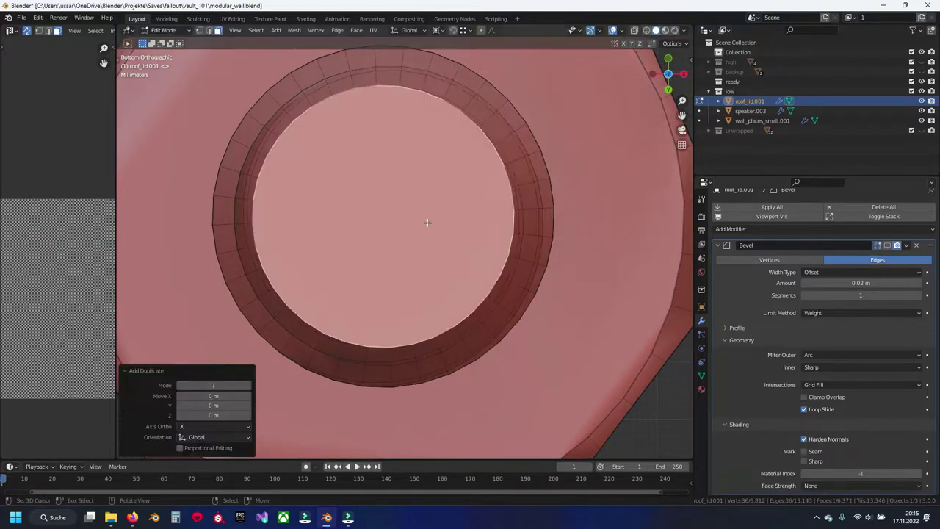
Scale the duplicated cap faces up by about 1.307 around a different pivot point
key("s")
right_click(479, 208)
left_click(438, 31)
left_click(452, 74)
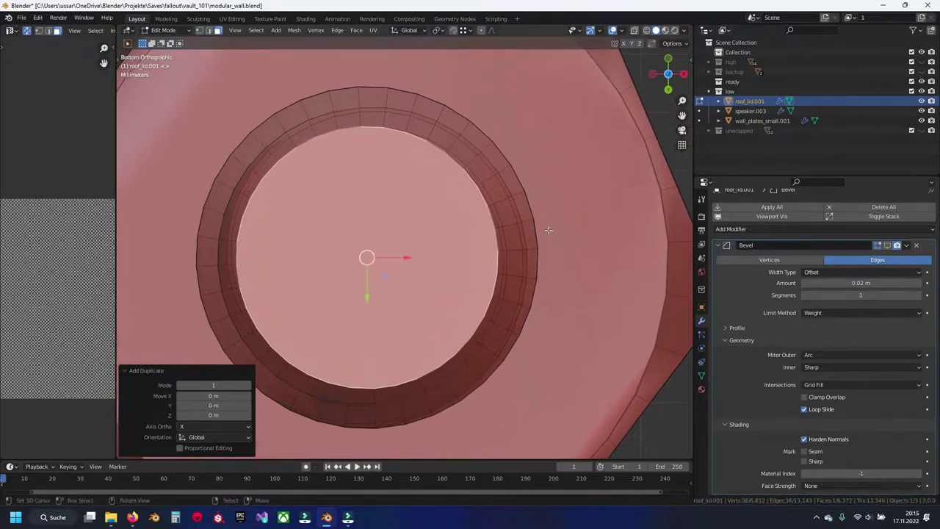
key("s")
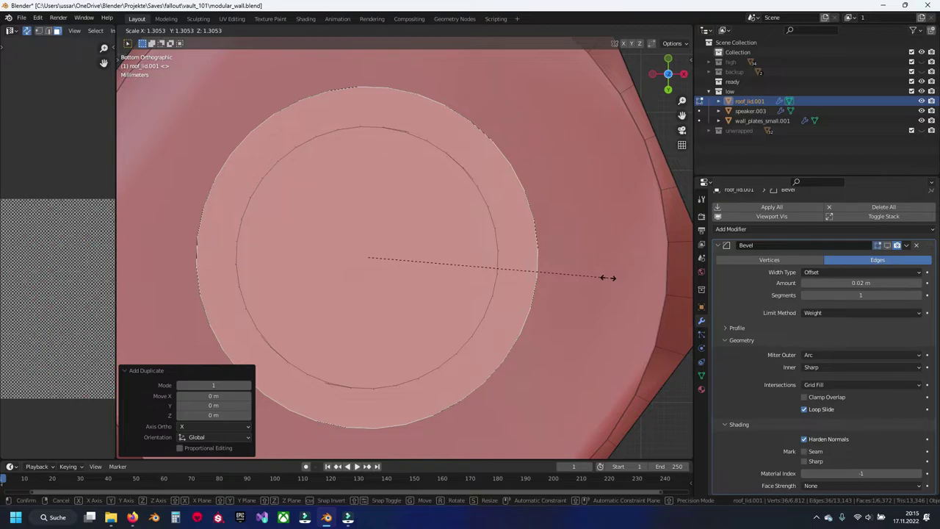
left_click(610, 280)
Extrude the enlarged cap about -0.0376 m and separate the cylinder into its own object
scroll("down", 3)
left_click_drag(610, 280, 384, 181)
key("e")
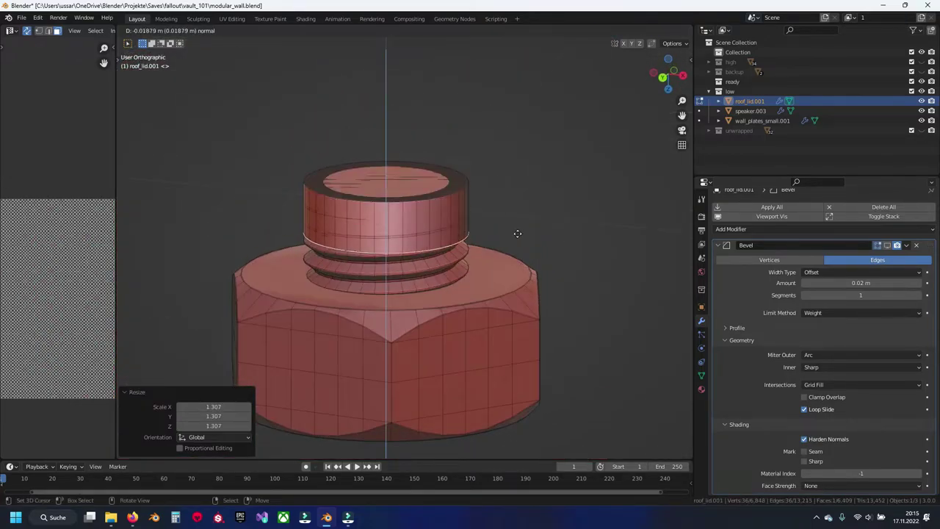
left_click(517, 281)
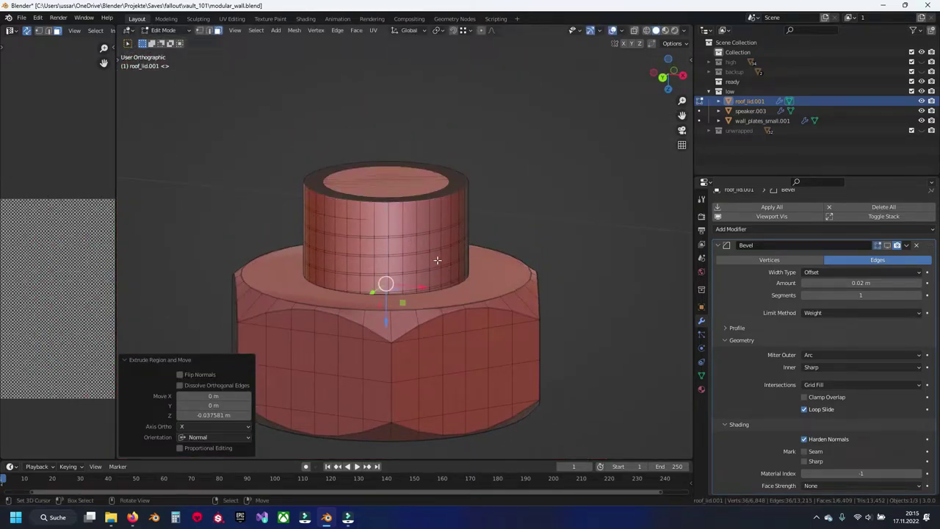
key("l")
key("p")
left_click(437, 259)
Recalculate the new cylinder's normals outward and save modular_wall.blend
key("Tab")
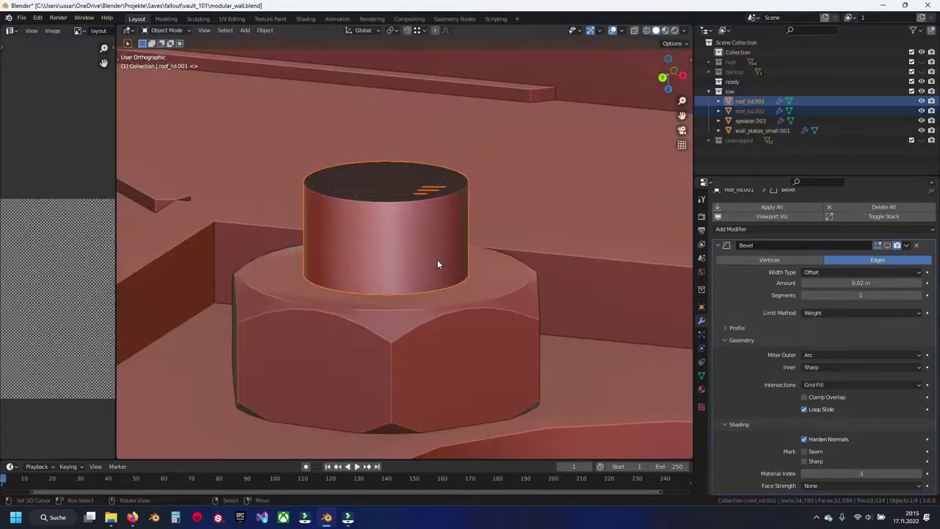
key("Tab")
key("shift+z")
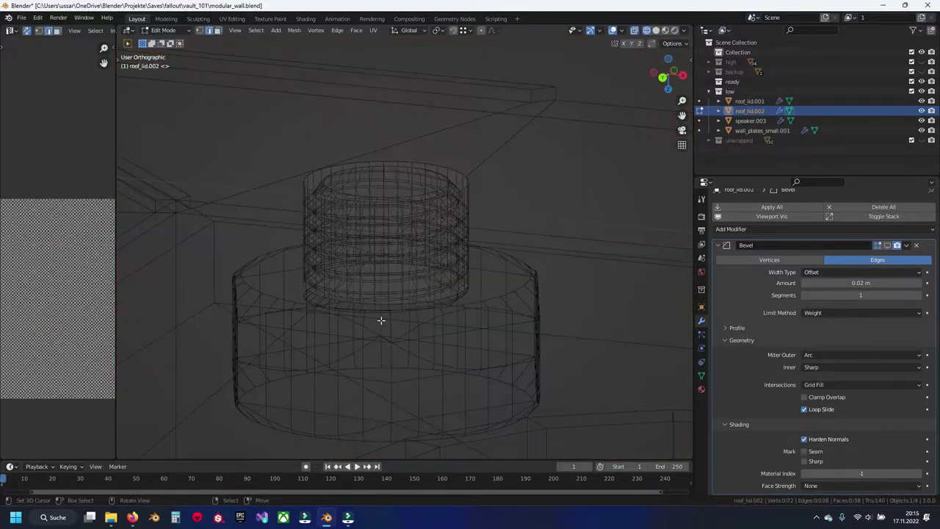
left_click(387, 312)
key("shift+z")
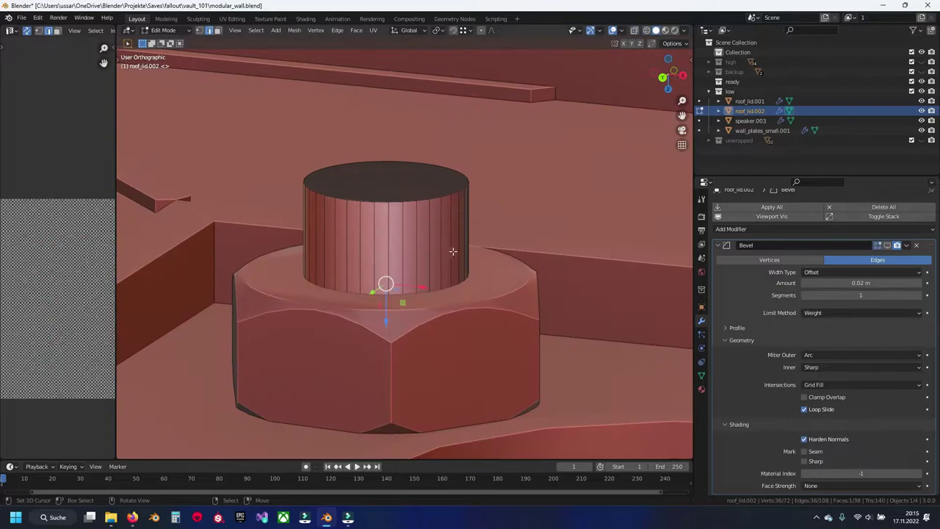
key("a")
key("F3")
key("Return")
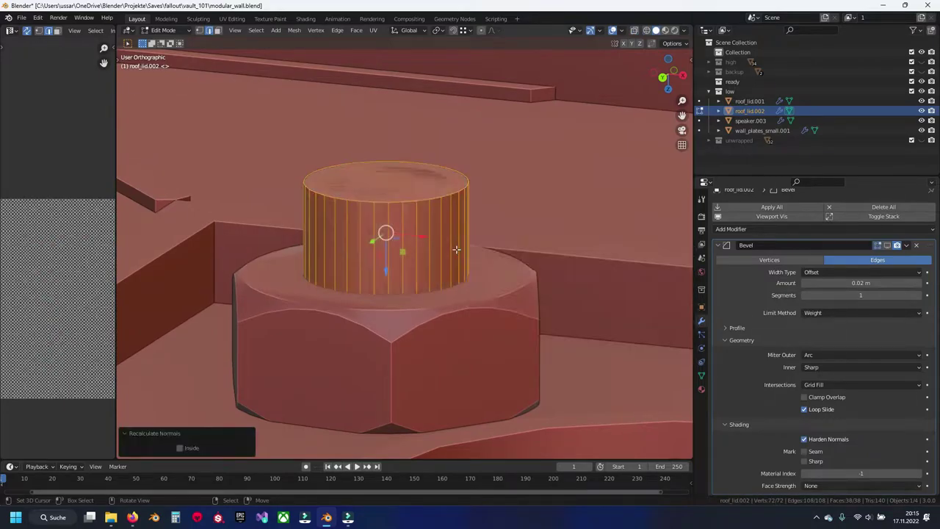
key("Tab")
key("ctrl+s")
Hide the cylinder cap and go back to editing roof_lid.001
left_click(450, 334)
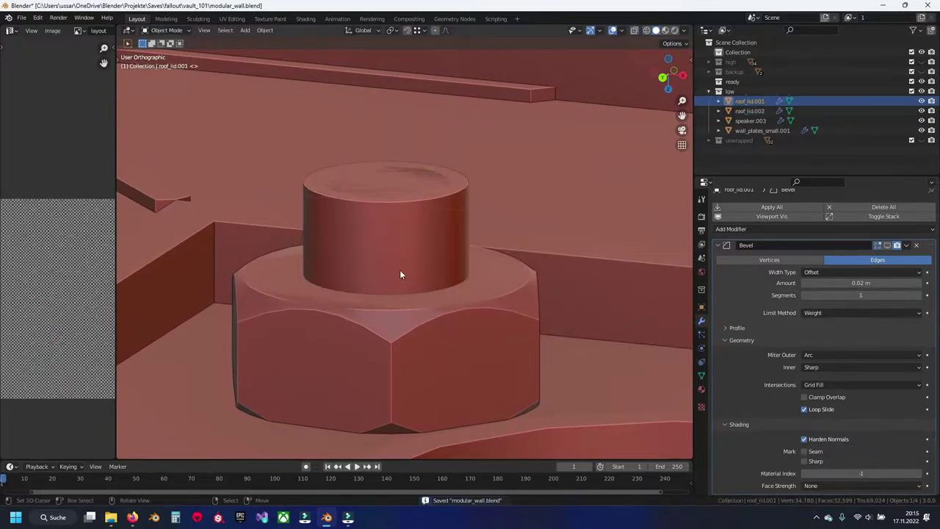
left_click(398, 225)
key("h")
left_click(393, 246)
key("Tab")
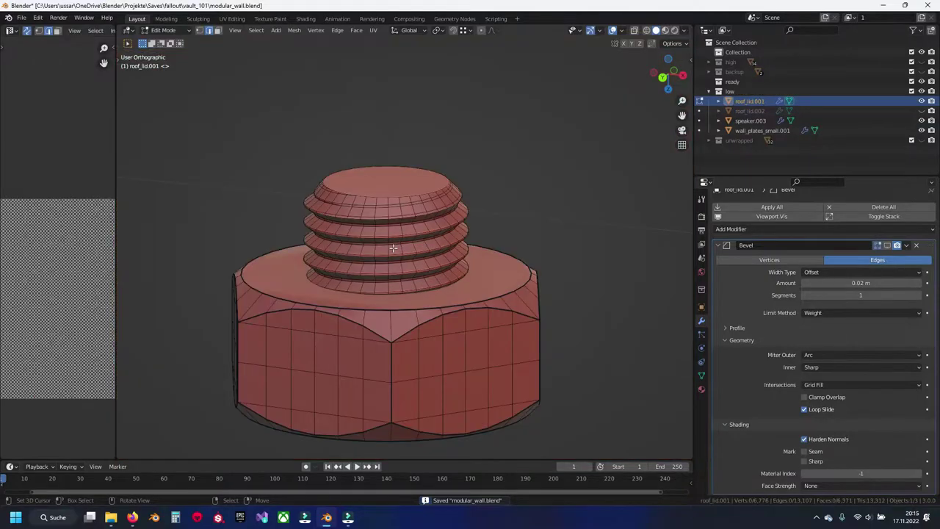
Select the linked bolt-top geometry and delete its vertices
scroll("down", 3)
left_click_drag(510, 290, 424, 174)
key("shift+d")
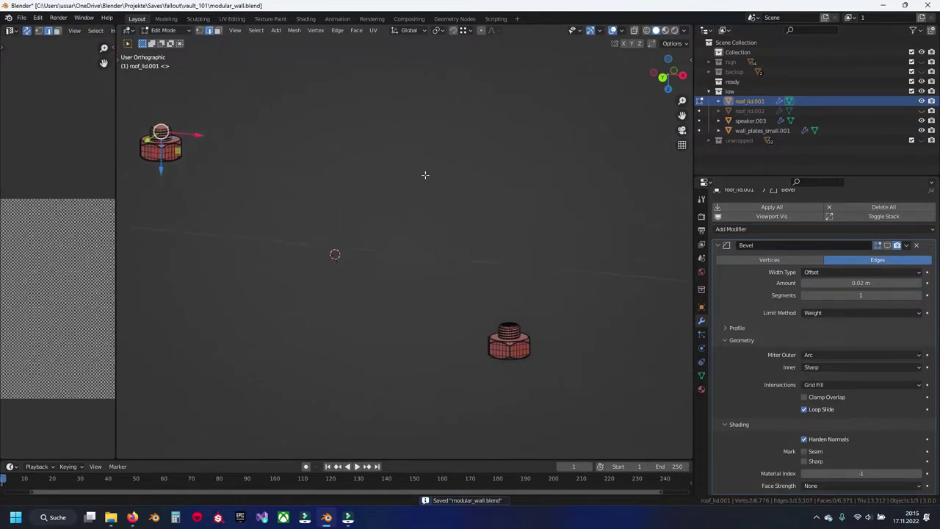
key("ctrl+l")
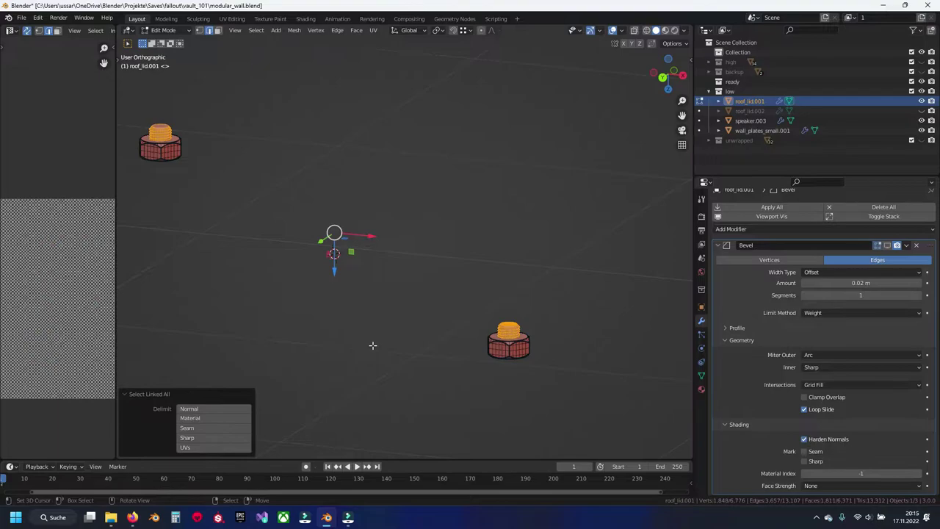
scroll("down", 3)
left_click_drag(277, 345, 339, 221)
scroll("up", 3)
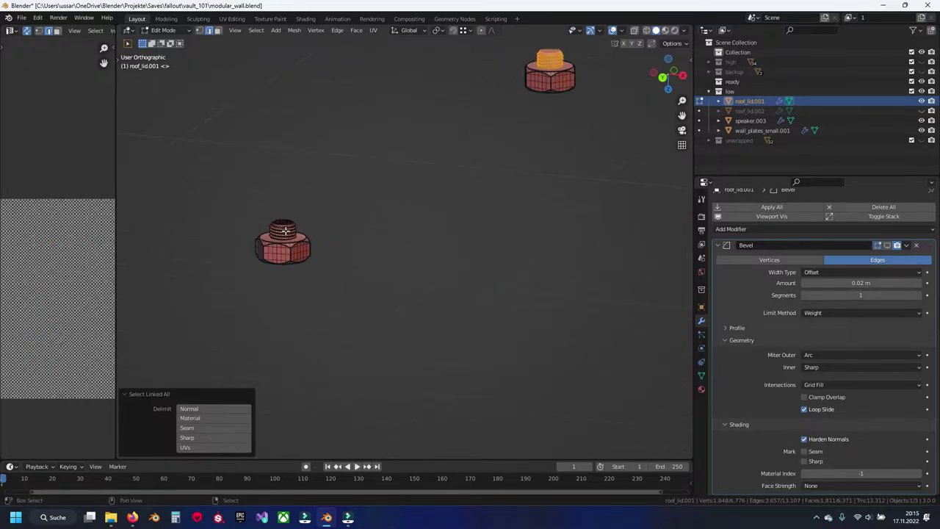
left_click_drag(633, 206, 483, 260)
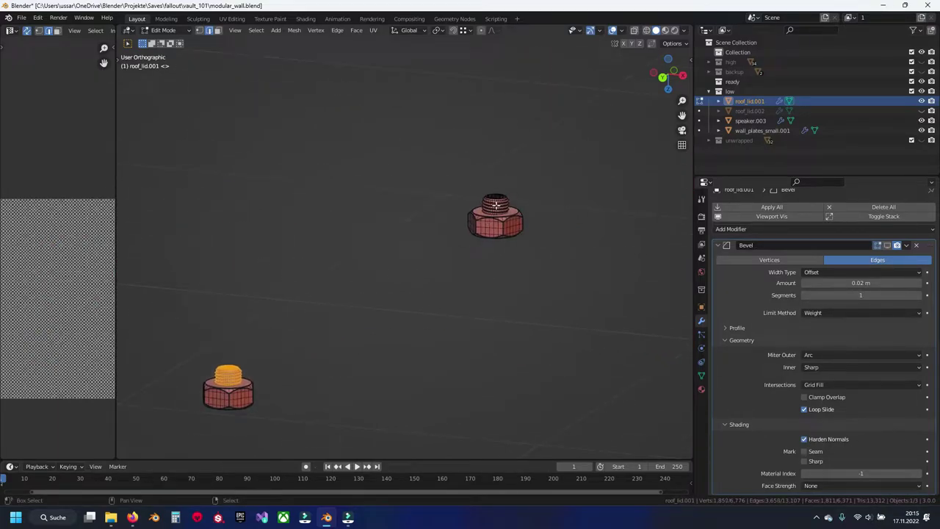
key("ctrl+l")
key("x")
key("Up")
key("Up")
key("Up")
key("Up")
key("Up")
key("Up")
key("Return")
From the bottom view, make roof_lid.002 the active object and save the file
key("ctrl+KP_7")
scroll("down", 3)
key("Tab")
scroll("up", 3)
left_click_drag(414, 222, 404, 228)
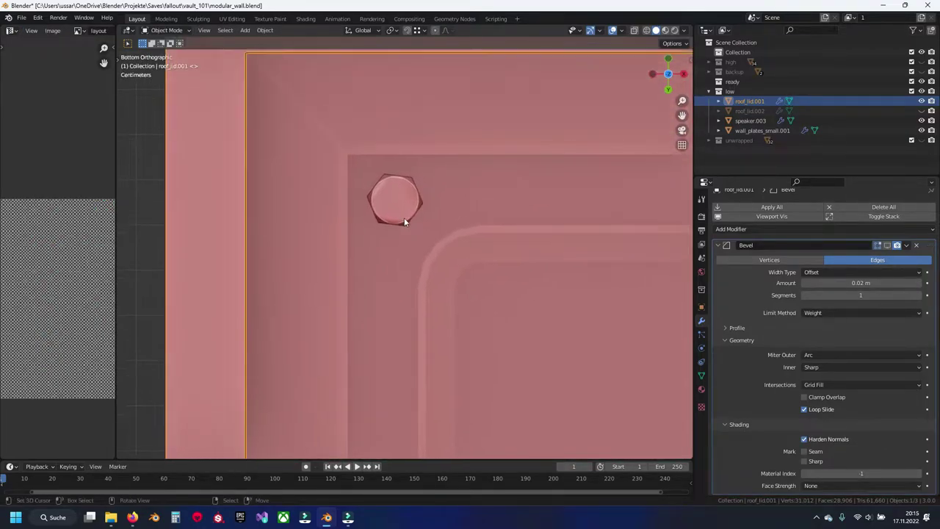
key("shift+z")
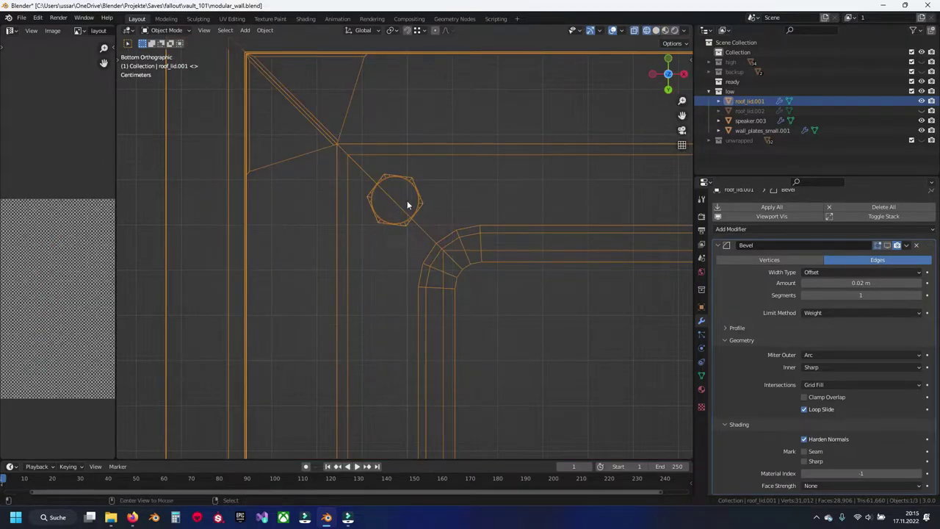
left_click(410, 199)
key("shift+z")
key("ctrl+s")
Set roof_lid.002's origin to the 3D cursor and add a Mirror modifier
scroll("down", 3)
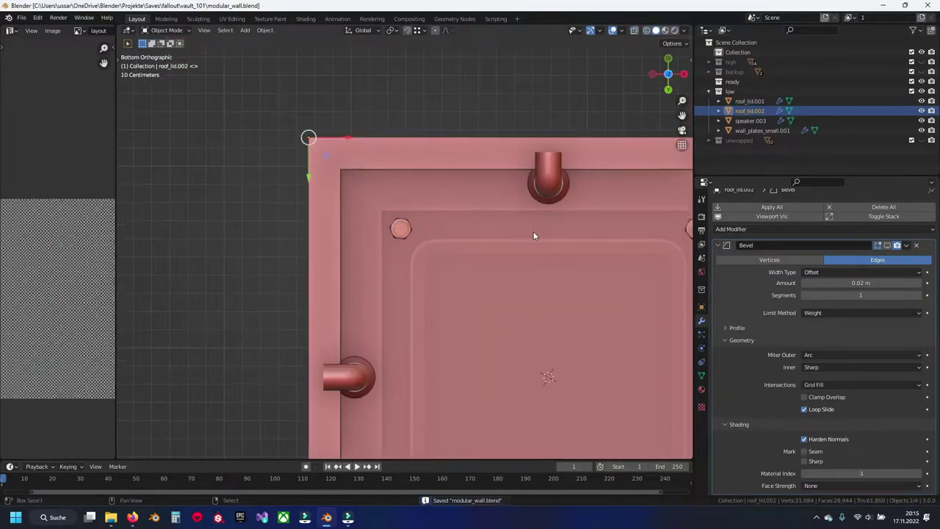
left_click_drag(533, 231, 410, 200)
key("q")
left_click(409, 200)
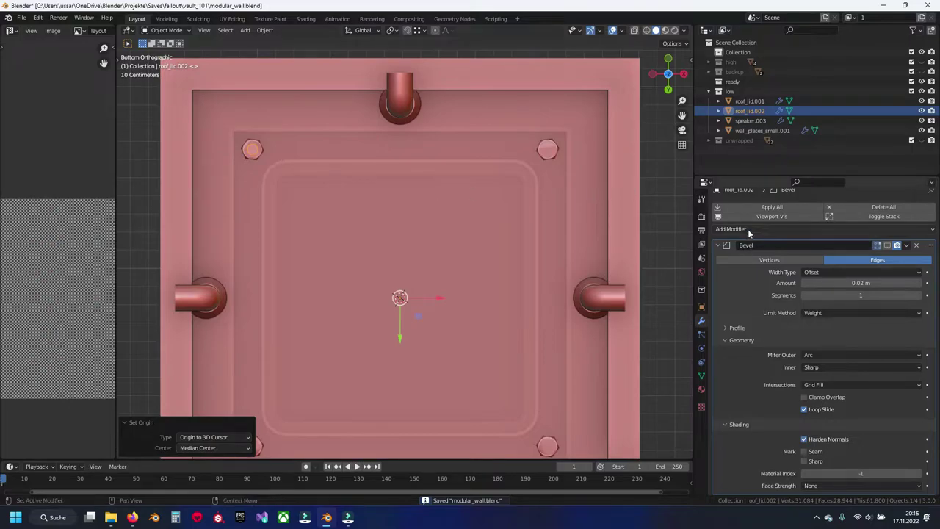
left_click(749, 229)
left_click(734, 342)
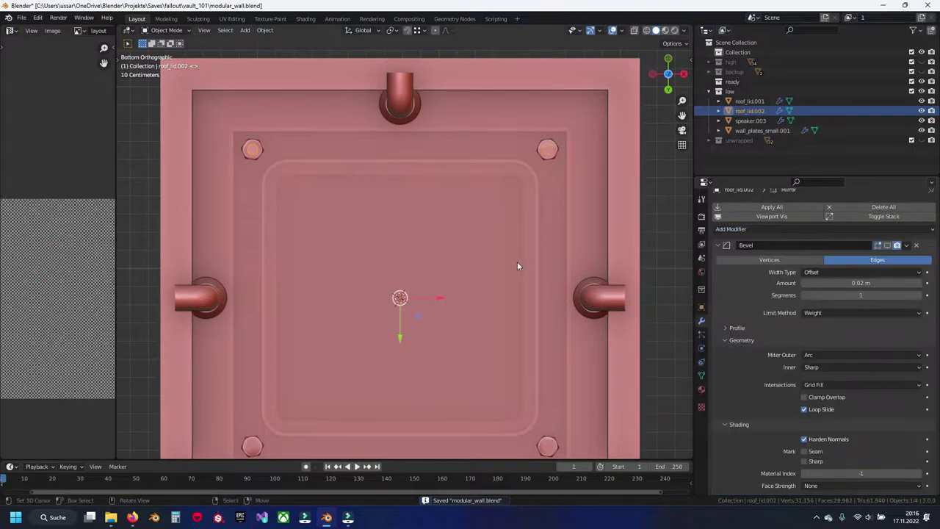
left_click_drag(516, 266, 538, 166)
left_click_drag(458, 196, 462, 279)
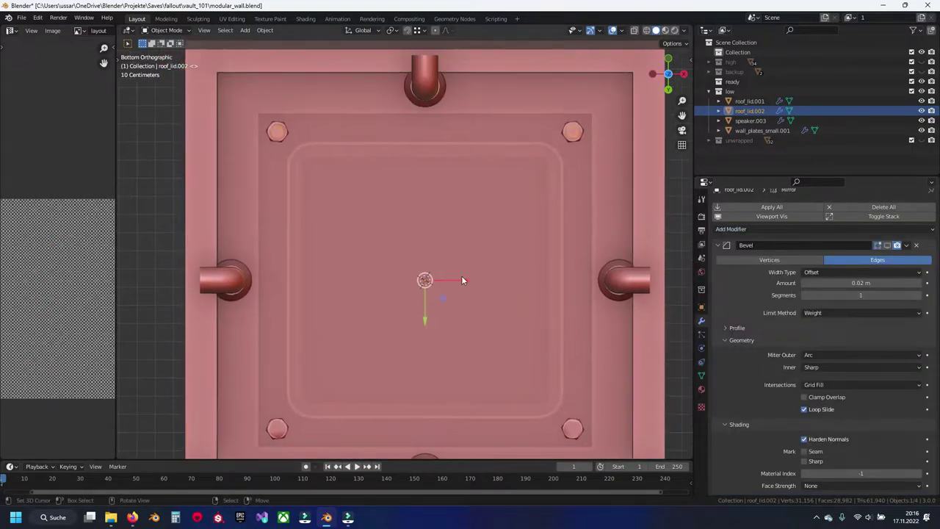
scroll("down", 3)
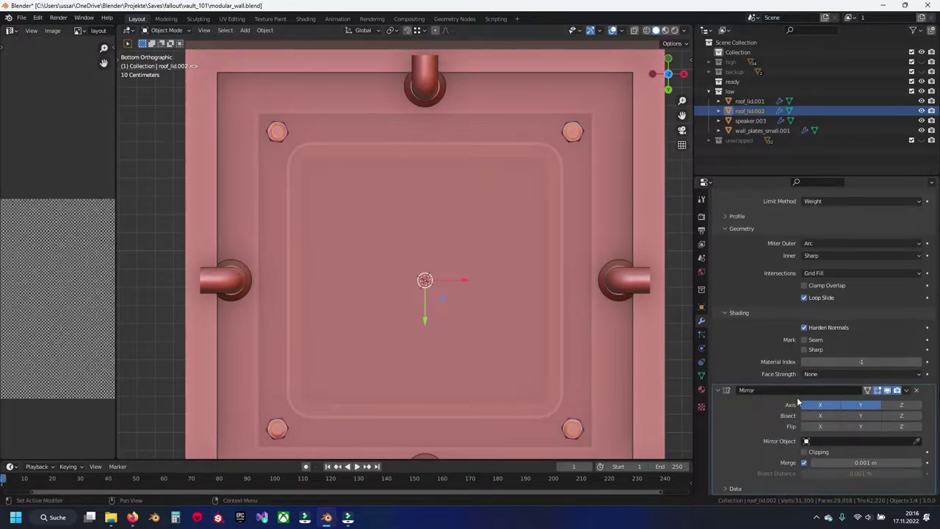
left_click_drag(507, 308, 476, 264)
left_click_drag(422, 209, 430, 295)
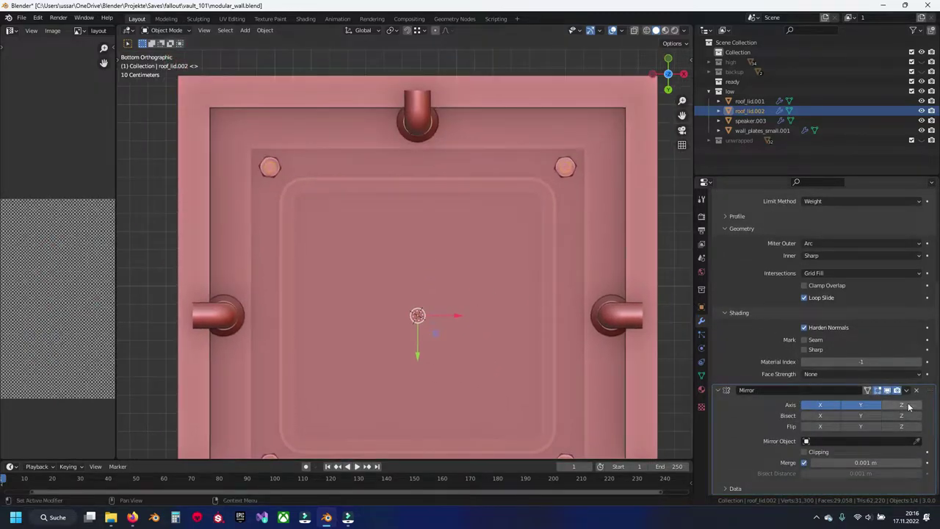
Apply the Mirror modifier permanently and add the bolt mesh to the selection
left_click(916, 391)
key("ctrl+z")
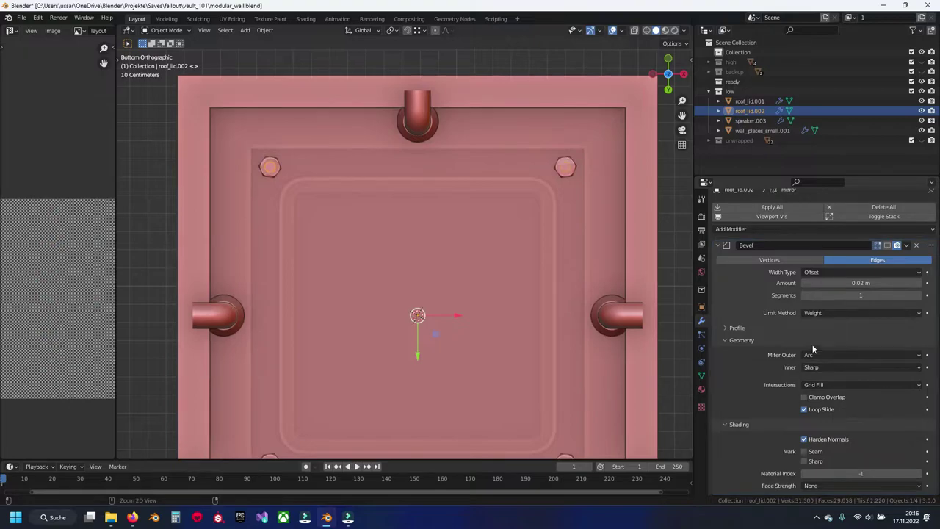
scroll("down", 3)
left_click(907, 393)
left_click(873, 404)
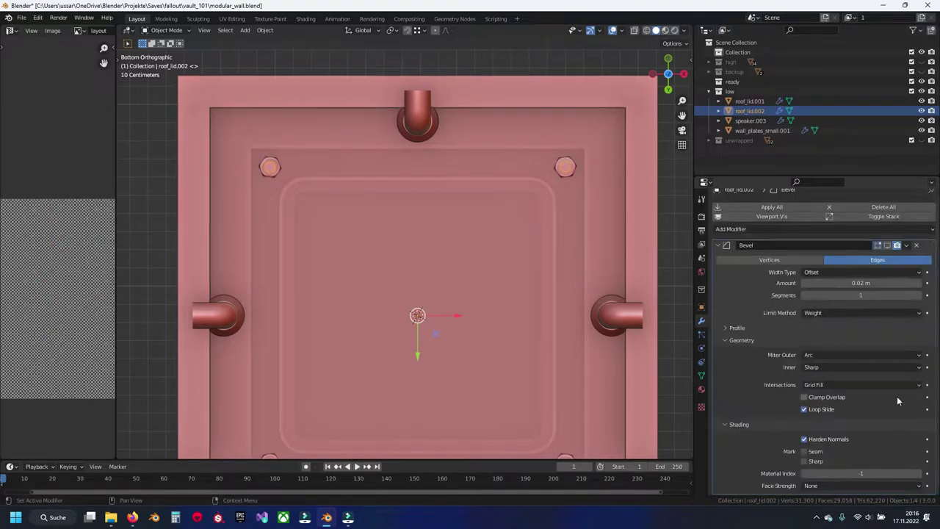
left_click_drag(350, 202, 395, 252)
left_click(395, 252)
Join the lid into the bolt mesh, hide the lid geometry, and save
key("ctrl+j")
key("Tab")
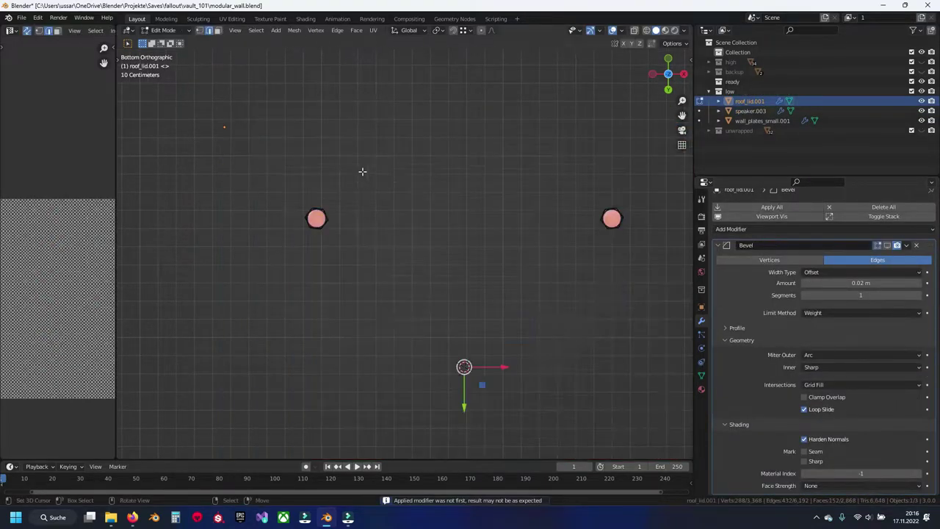
left_click_drag(387, 172, 264, 163)
key("h")
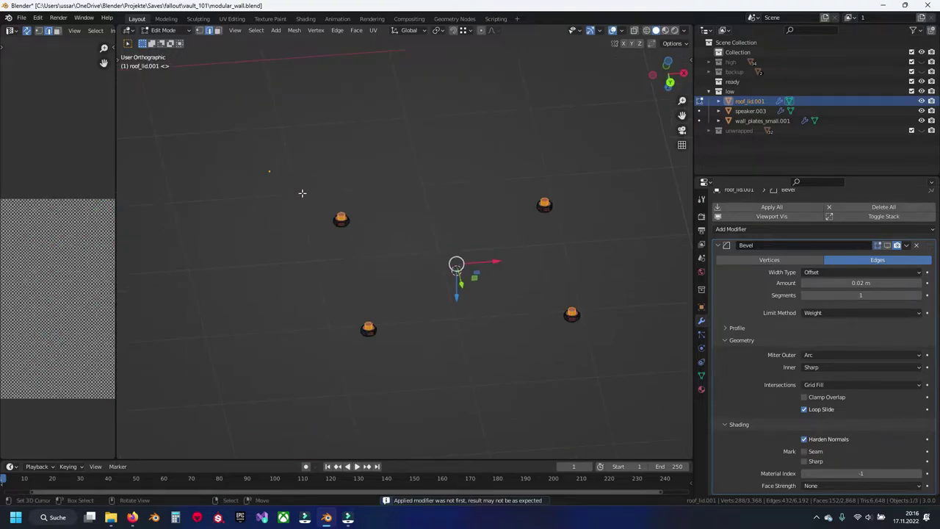
key("ctrl+s")
scroll("up", 3)
left_click_drag(321, 218, 389, 242)
scroll("up", 3)
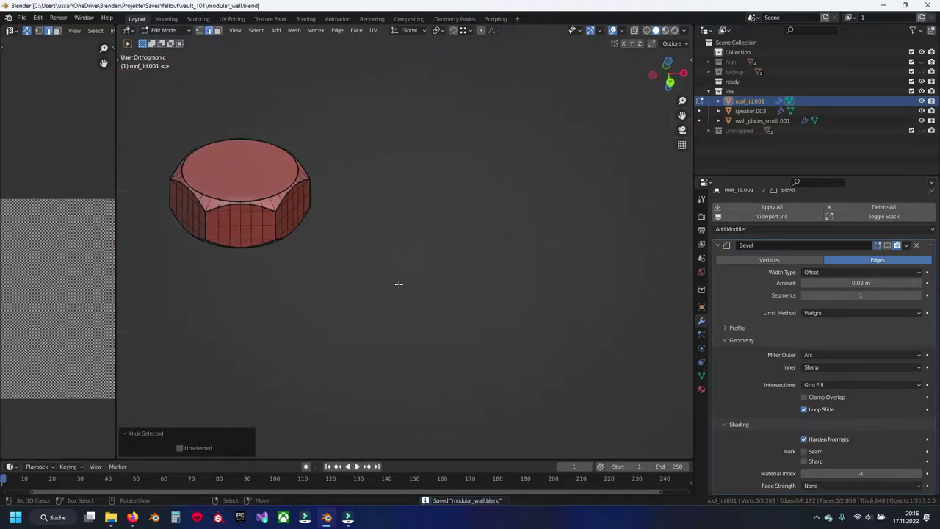
left_click_drag(399, 283, 302, 267)
scroll("up", 3)
scroll("up", 3)
left_click_drag(346, 294, 376, 301)
Duplicate the nut's edge loop and extrude it vertically along Z
left_click(330, 317)
scroll("down", 3)
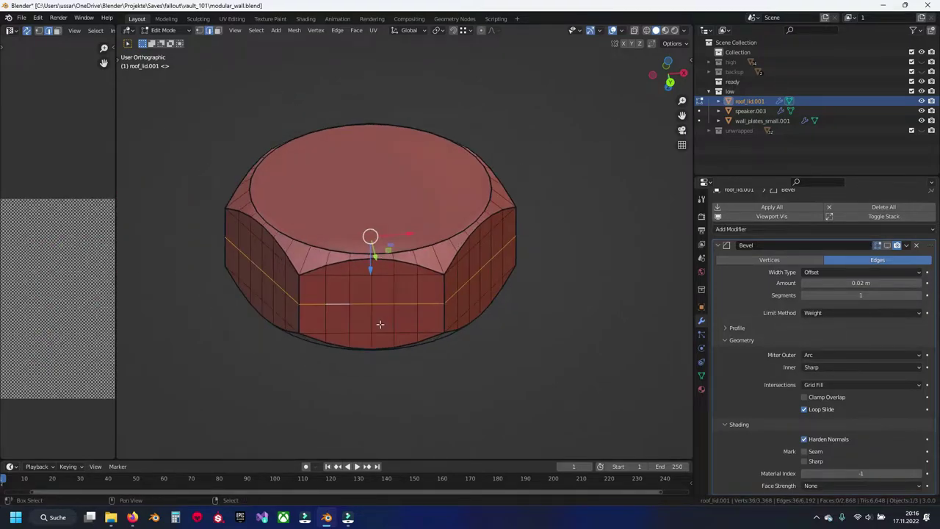
key("shift+d")
right_click(406, 307)
key("e")
right_click(389, 294)
key("g")
key("z")
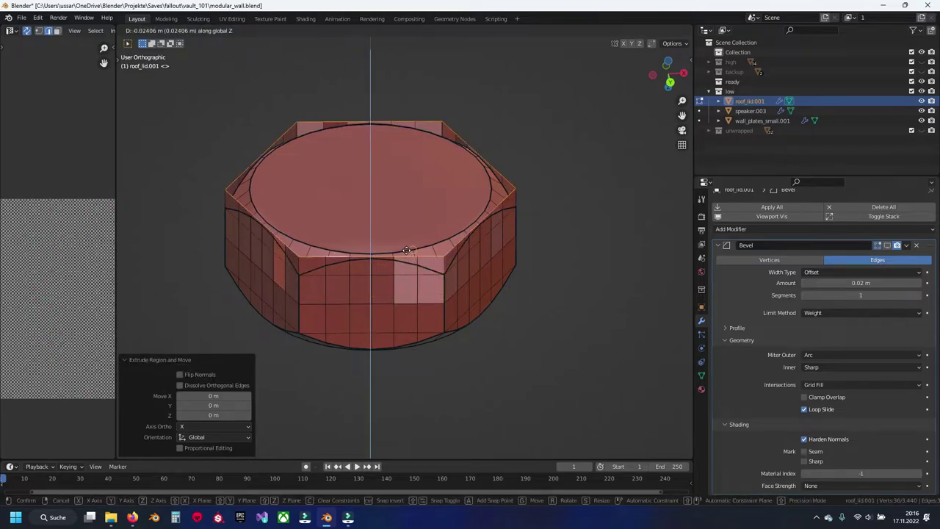
left_click(406, 250)
Raise a nut edge loop about 0.024 m in Z and separate the band as roof_lid.002
left_click_drag(397, 253, 378, 220)
left_click(371, 268)
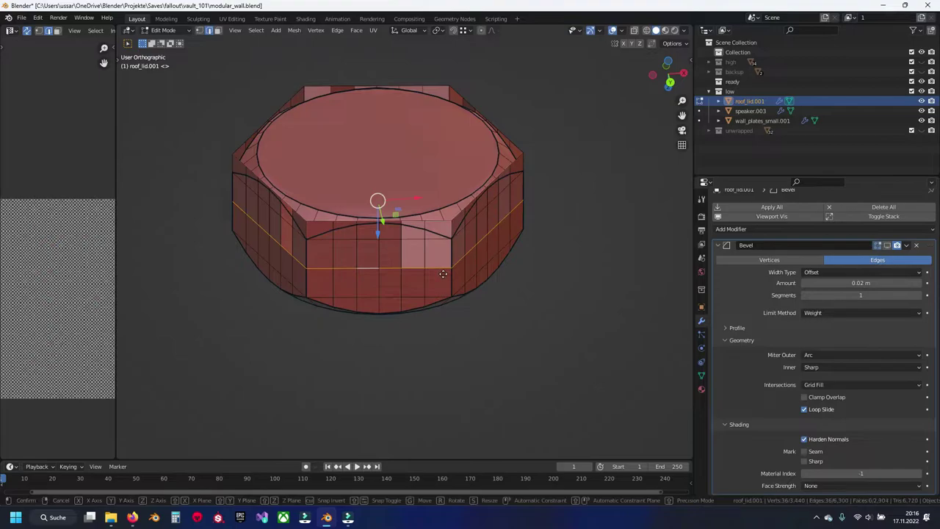
key("g")
key("z")
left_click(424, 268)
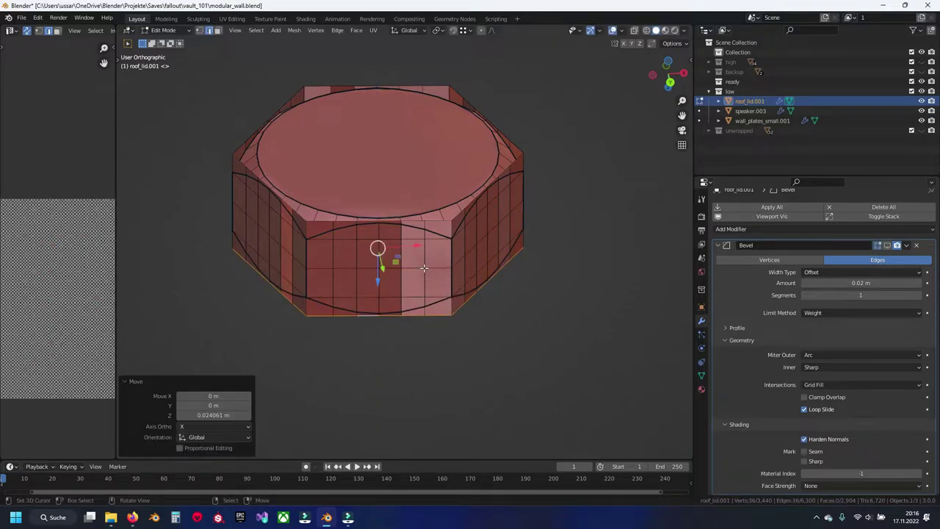
key("a")
key("p")
left_click(424, 267)
key("Tab")
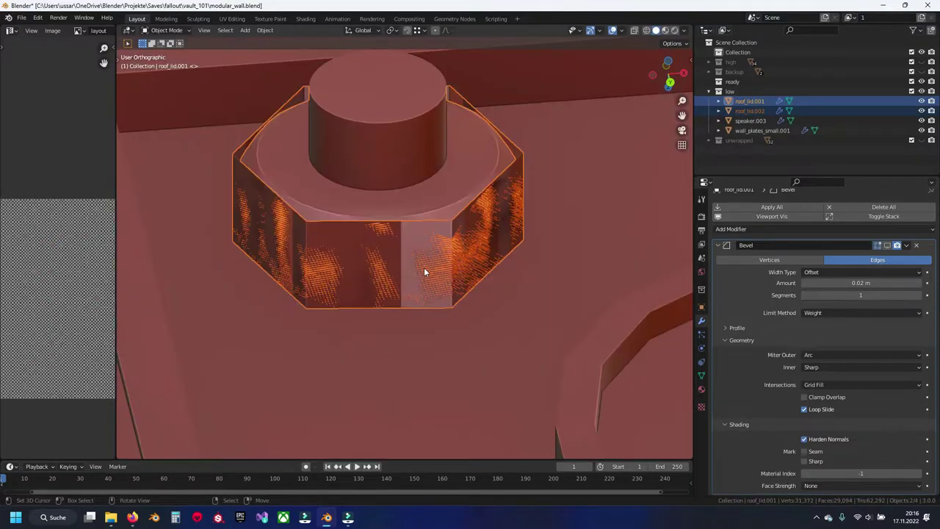
Recalculate roof_lid.002's normals outward in X-ray view and save modular_wall.blend
left_click(424, 267)
key("Tab")
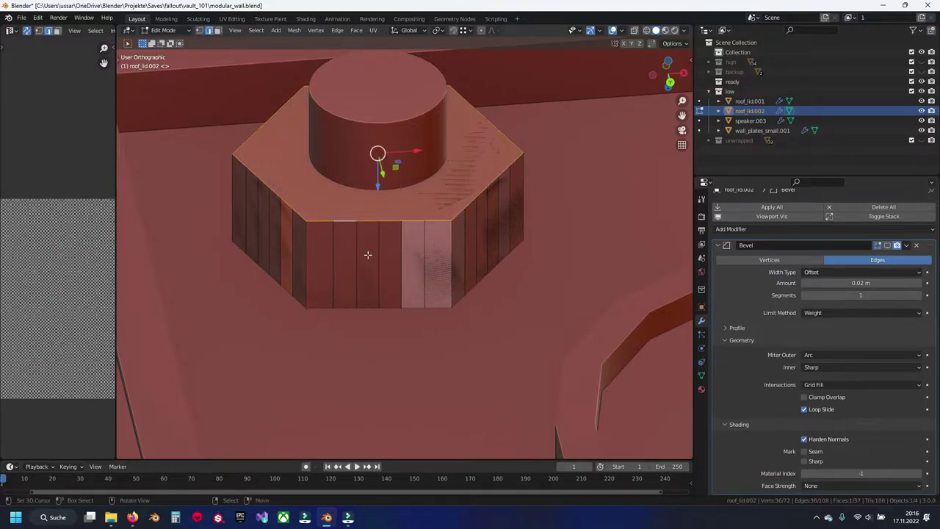
key("shift+z")
key("shift+z")
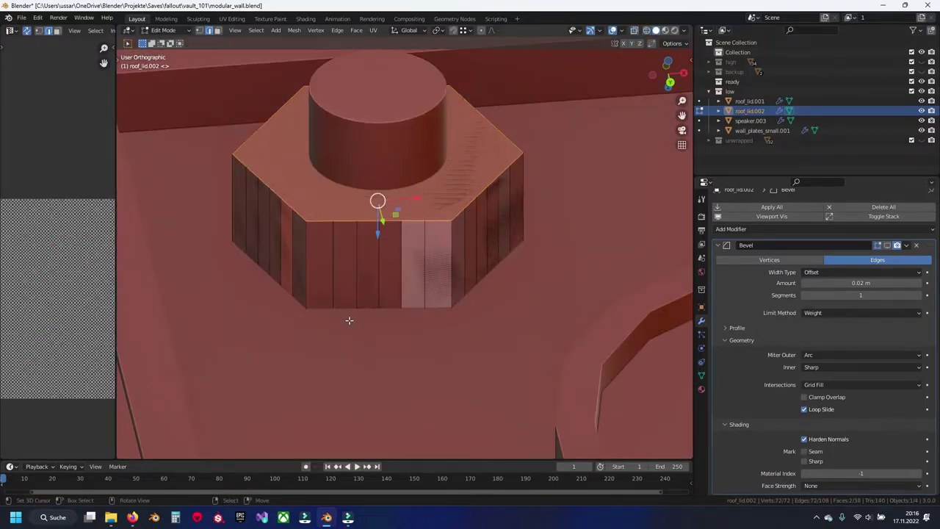
key("alt+a")
key("ctrl+z")
right_click(416, 279)
left_click(416, 280)
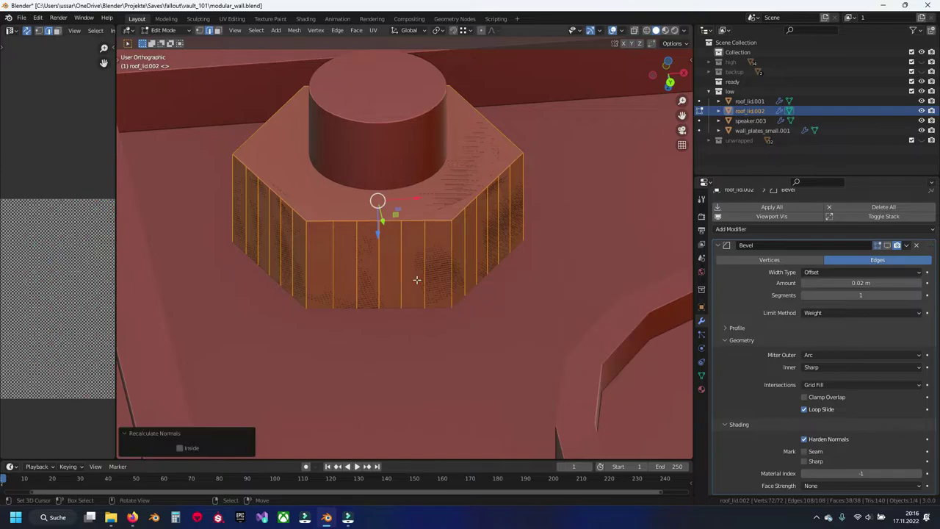
key("alt+a")
key("ctrl+s")
key("Tab")
Edit roof_lid.001 with all of its geometry selected
left_click(412, 301)
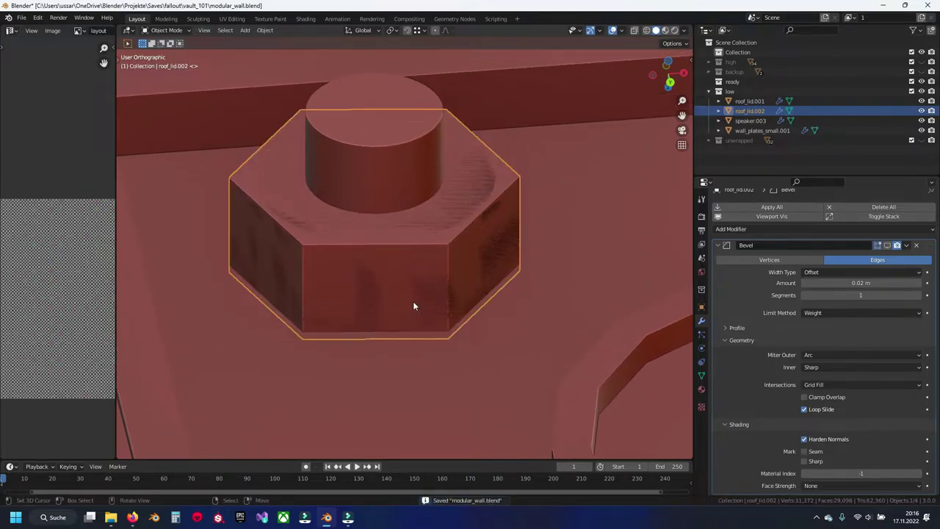
key("ctrl+z")
key("a")
scroll("down", 3)
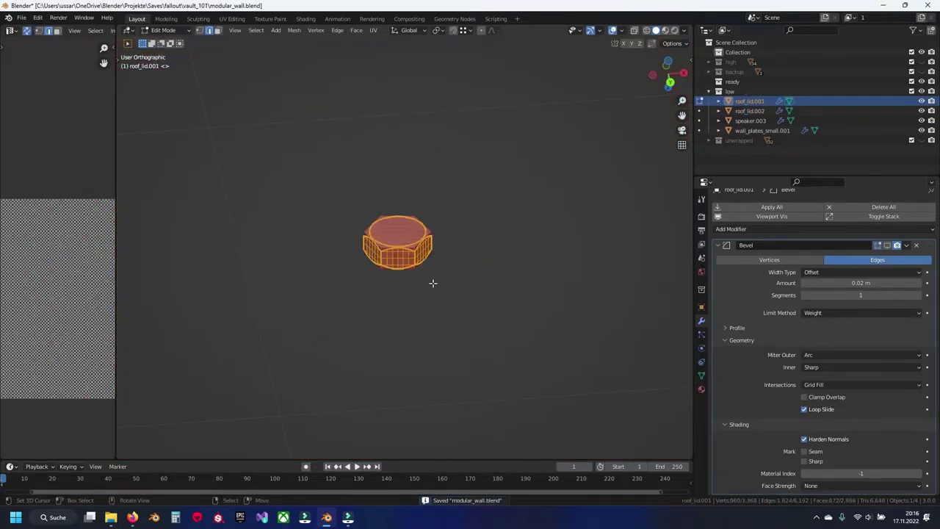
scroll("down", 3)
left_click_drag(499, 313, 432, 262)
Undo a trial bolt-geometry deletion, save, and select the corner nut in bottom view
key("x")
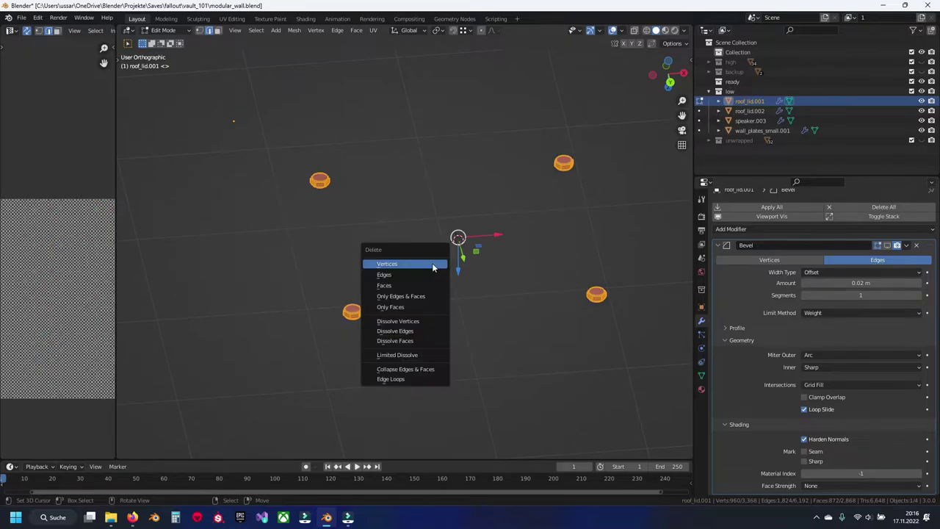
left_click(432, 268)
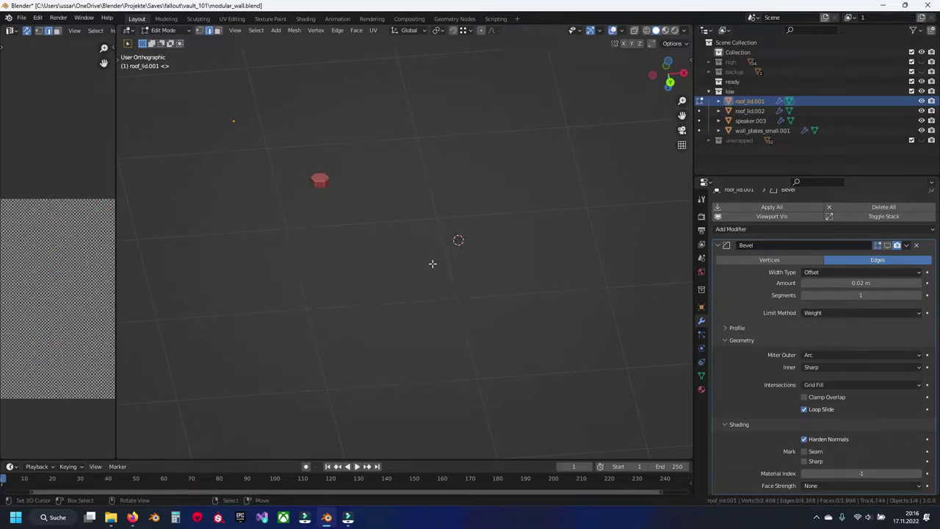
key("ctrl+z")
key("ctrl+z")
key("ctrl+s")
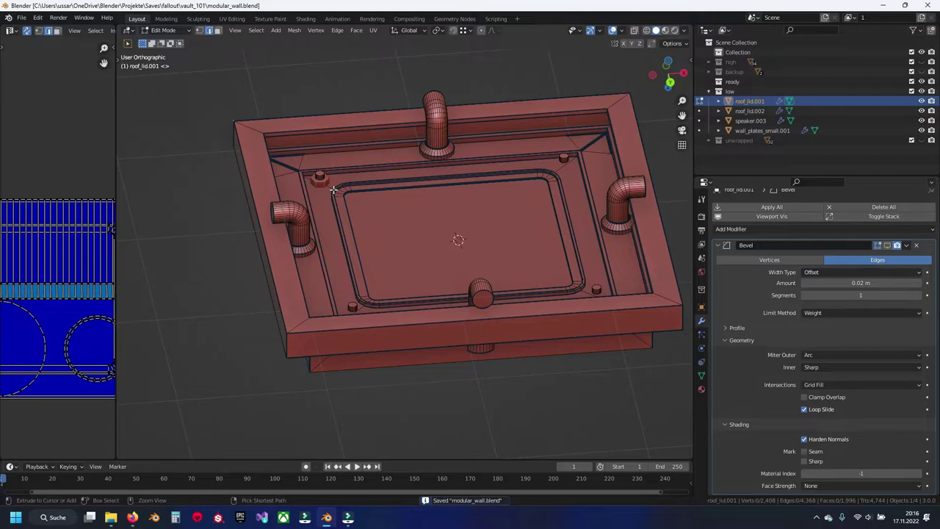
key("Tab")
key("ctrl+KP_7")
scroll("up", 3)
scroll("up", 3)
left_click(219, 148)
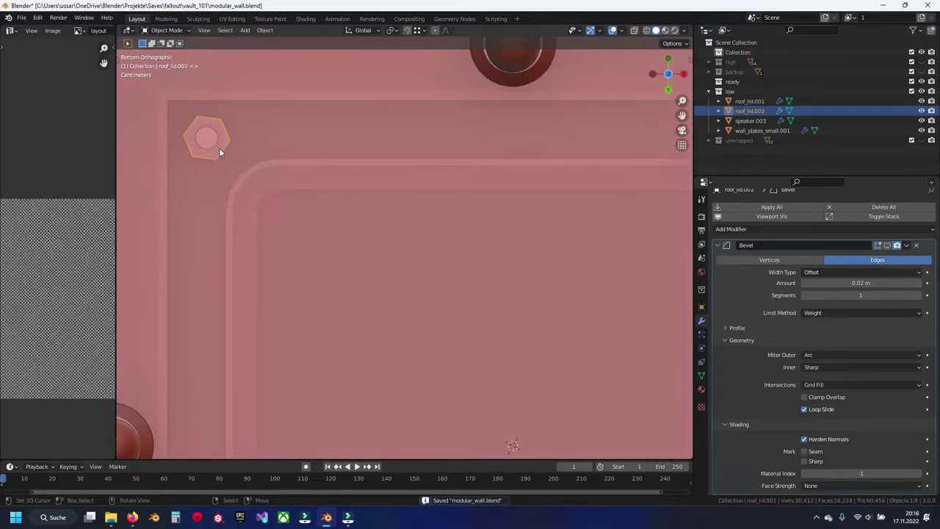
scroll("down", 3)
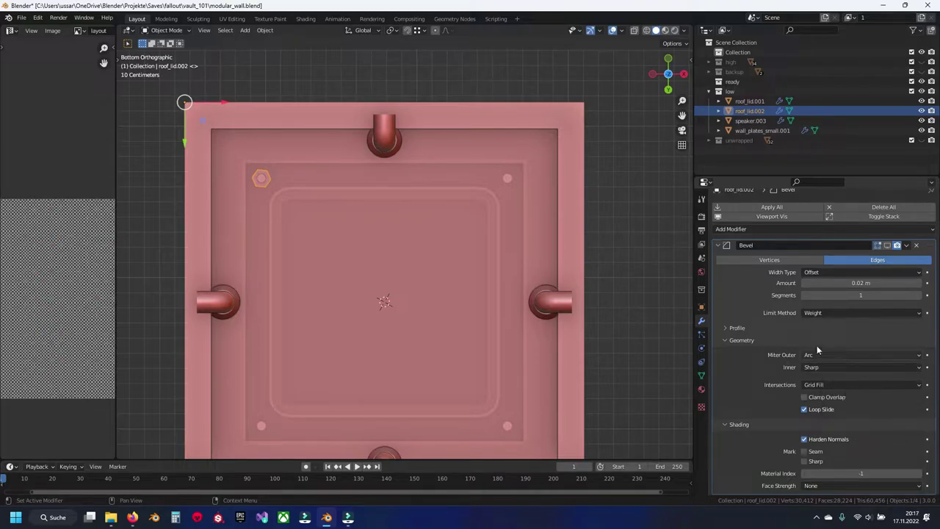
Add a Mirror modifier to the nut cap and set its origin to the 3D cursor
left_click(767, 229)
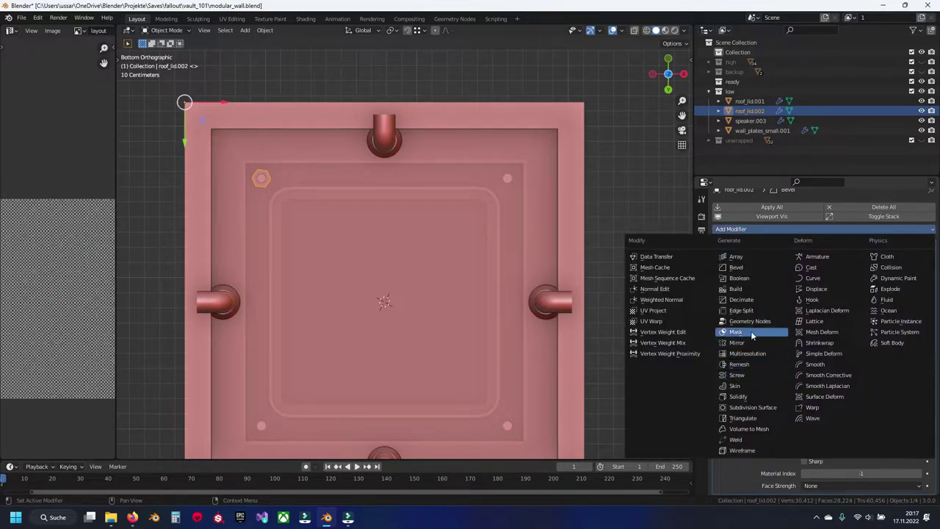
left_click(752, 333)
left_click_drag(446, 342, 464, 281)
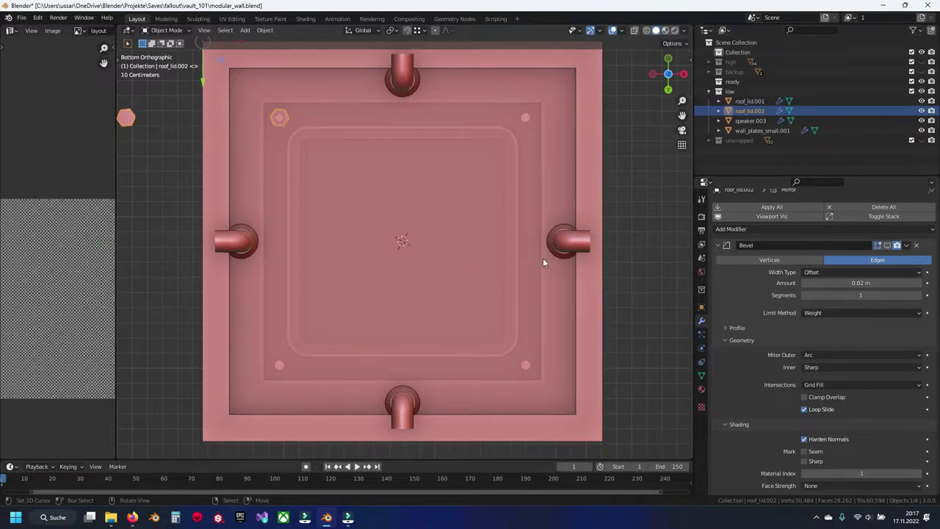
scroll("down", 3)
key("ctrl+alt+shift+c")
left_click(455, 261)
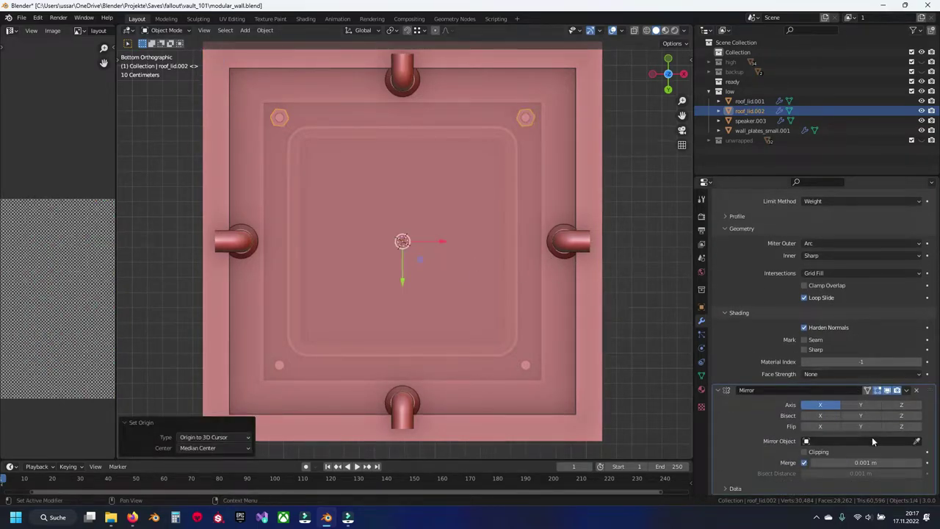
Enable Mirror axis Y, apply the modifier, join the caps into roof_lid.001, and save
left_click(859, 406)
left_click(905, 390)
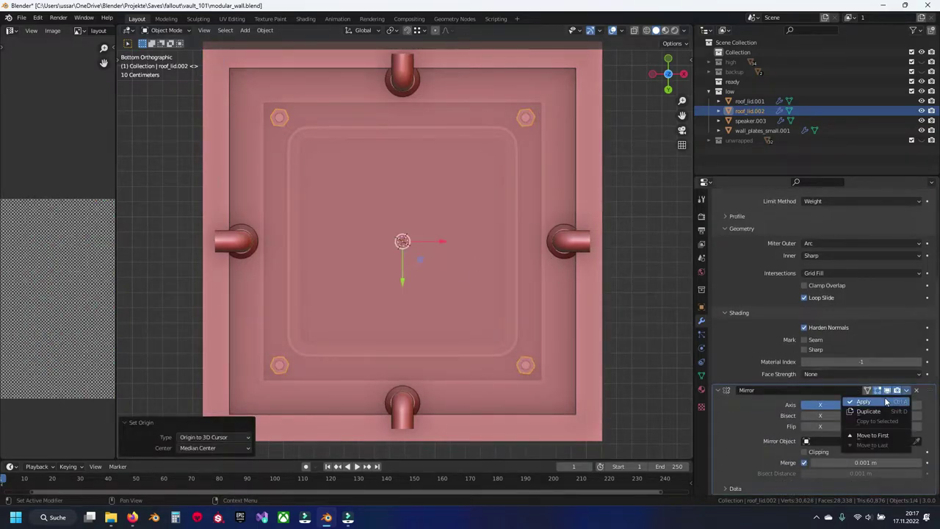
left_click(873, 400)
key("ctrl+z")
key("ctrl+z")
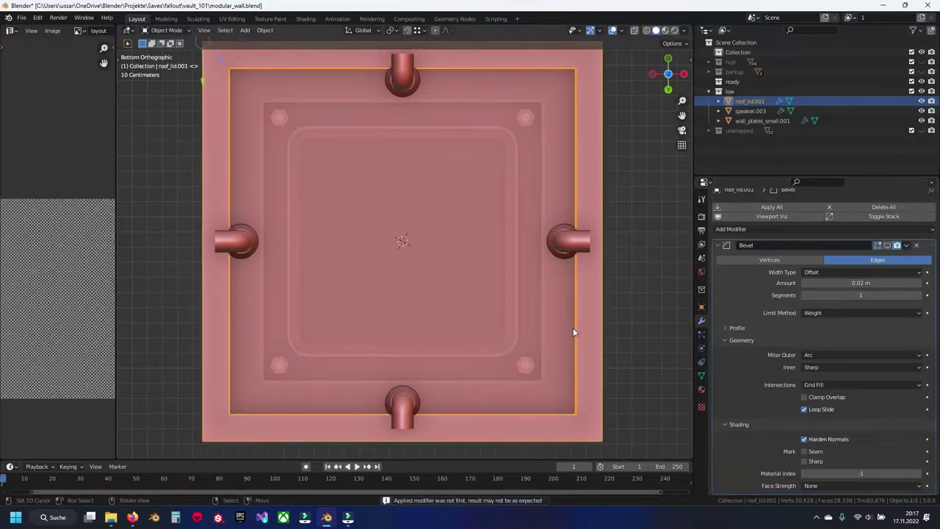
key("Tab")
key("ctrl+s")
left_click_drag(414, 276, 429, 252)
Isolate the corner hex bolt cap by hiding all other geometry, then save the file
scroll("up", 3)
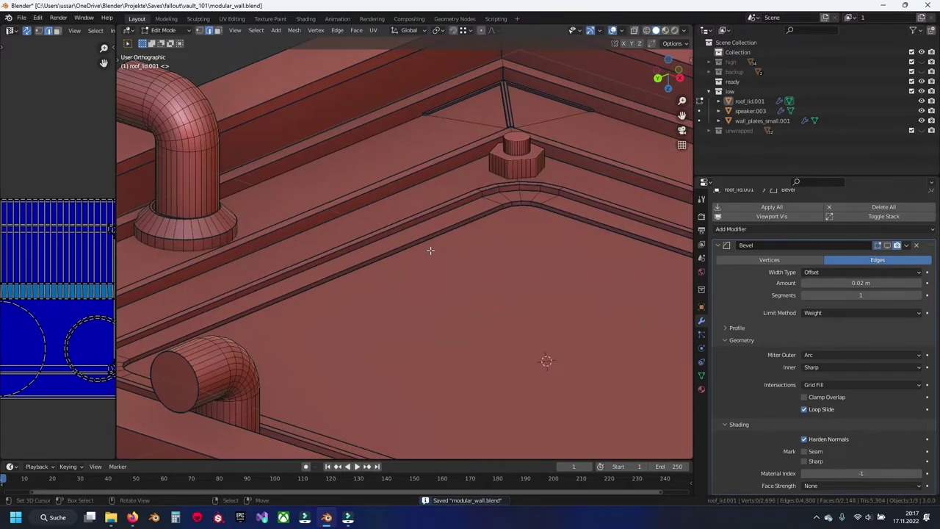
left_click_drag(437, 223, 403, 270)
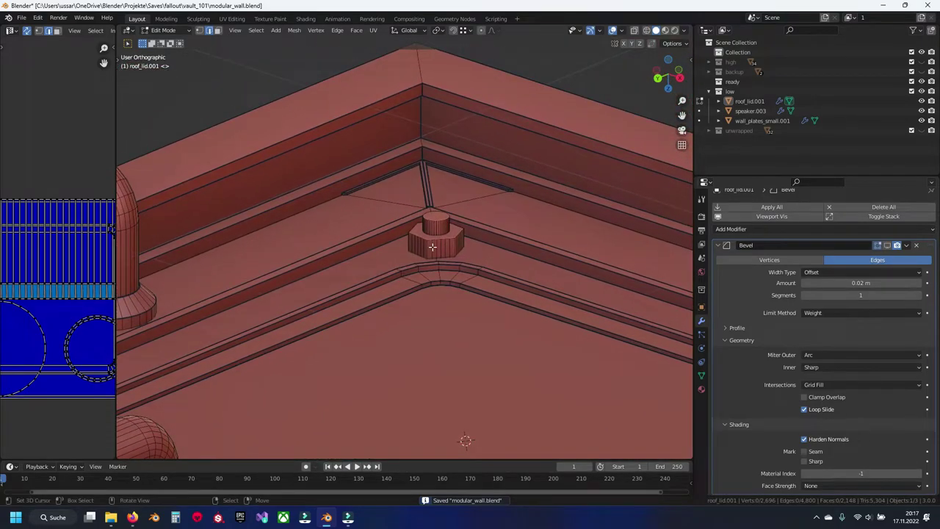
scroll("down", 3)
left_click(431, 248)
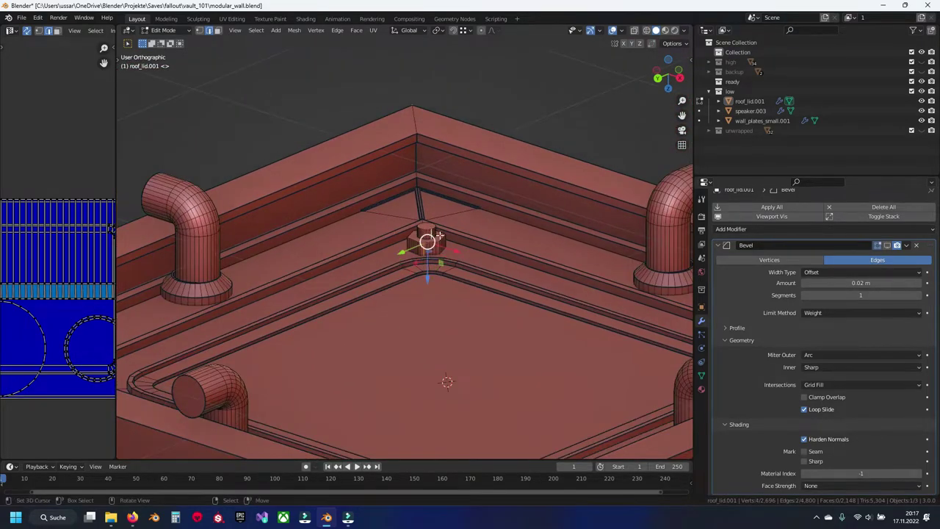
scroll("up", 3)
left_click_drag(431, 249, 271, 243)
left_click_drag(377, 219, 386, 217)
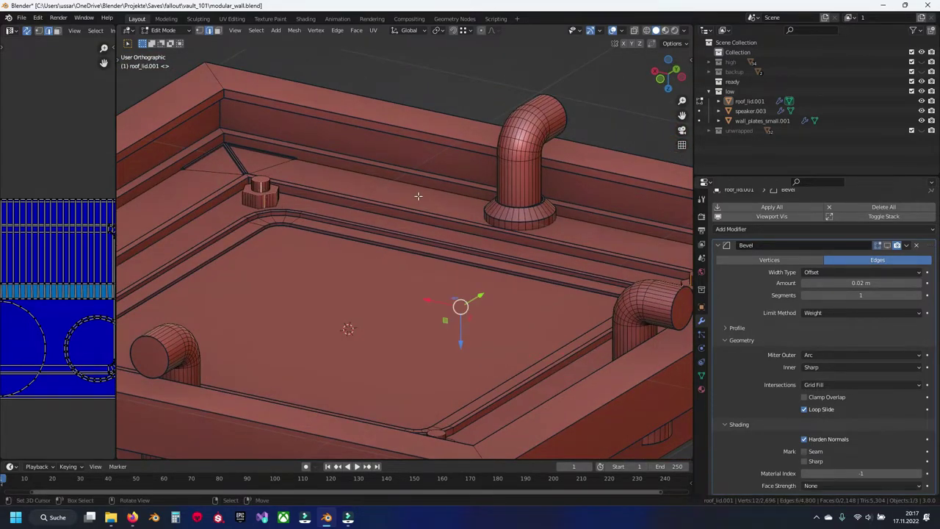
left_click_drag(418, 195, 383, 197)
key("l")
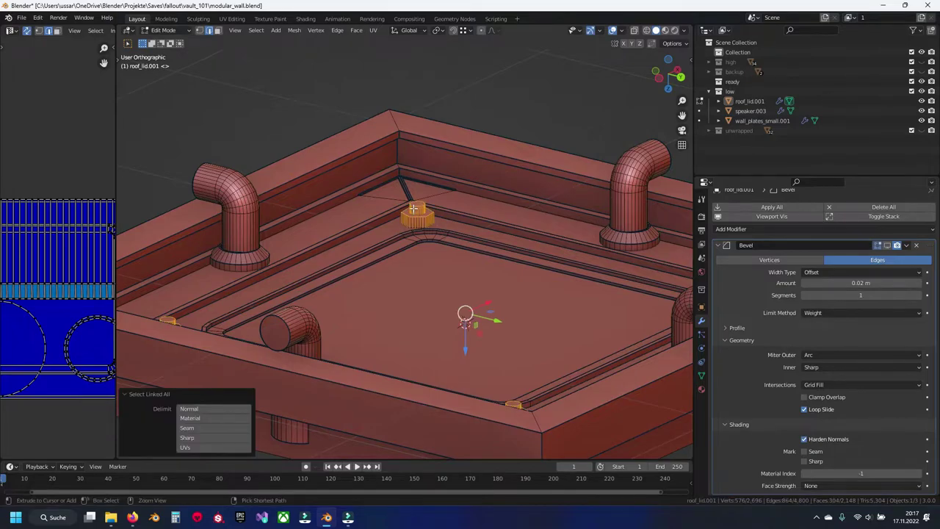
key("ctrl+i")
key("h")
key("ctrl+s")
Centre the bolt cap, select two of its front edges and zoom in on them
scroll("up", 3)
left_click_drag(412, 208, 364, 307)
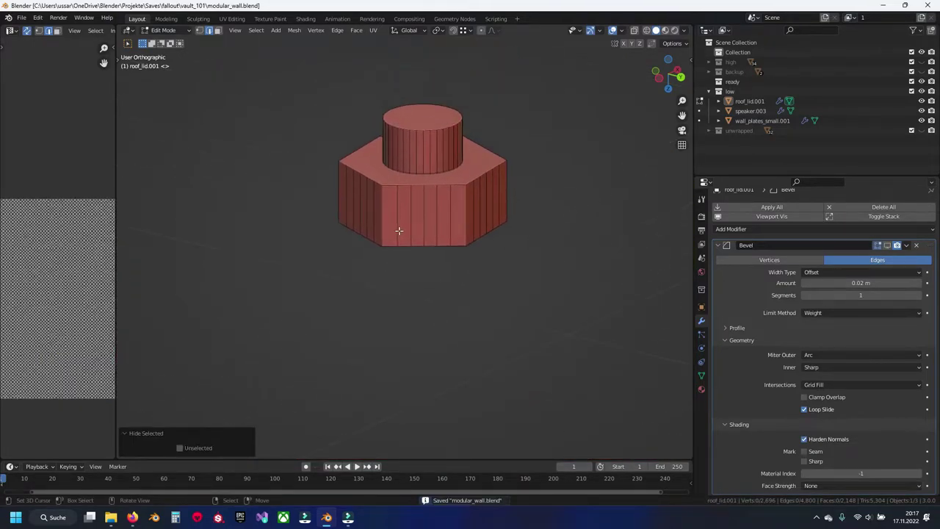
left_click(398, 213)
left_click(437, 213)
key("KP_Decimal")
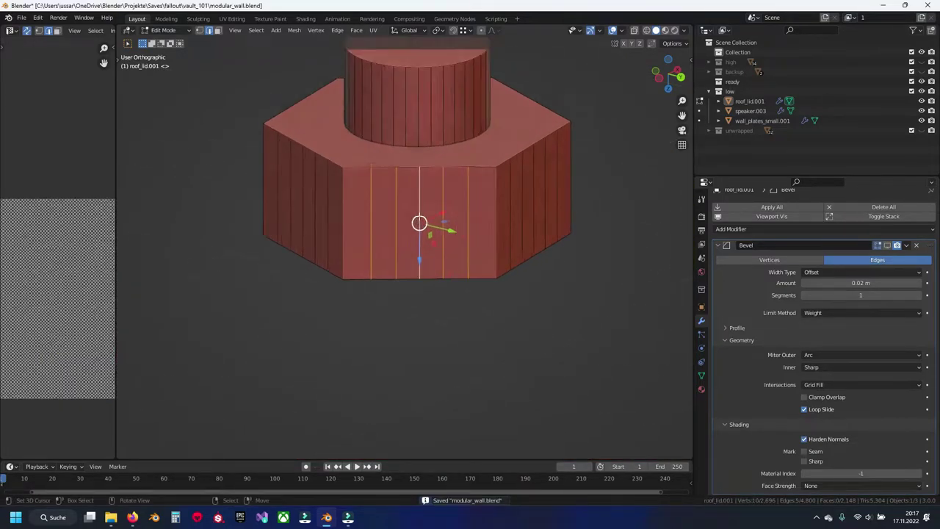
scroll("down", 3)
left_click_drag(289, 241, 335, 247)
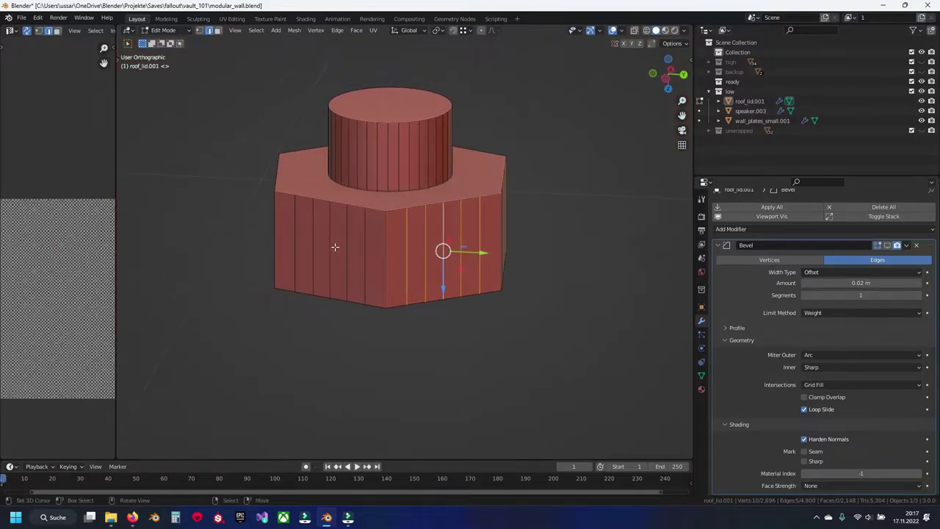
In face mode, dissolve the strips on the hexagon's left and right sides into single faces
key("3")
left_click(301, 237)
left_click(281, 228)
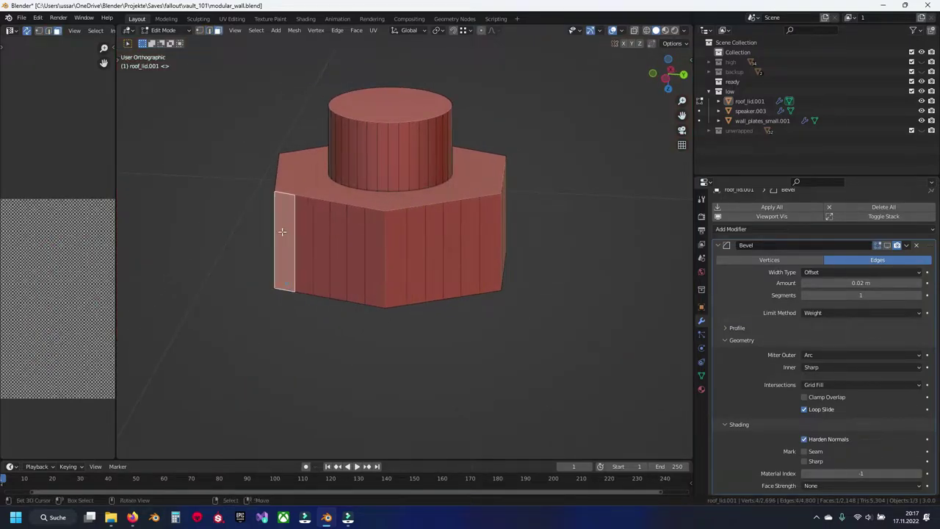
left_click(372, 250)
key("ctrl+x")
left_click(392, 249)
left_click(470, 246)
key("ctrl+x")
Hide the merged left face, reveal everything again, and show the bolt cap alone in local view
left_click(355, 252)
key("h")
key("alt+h")
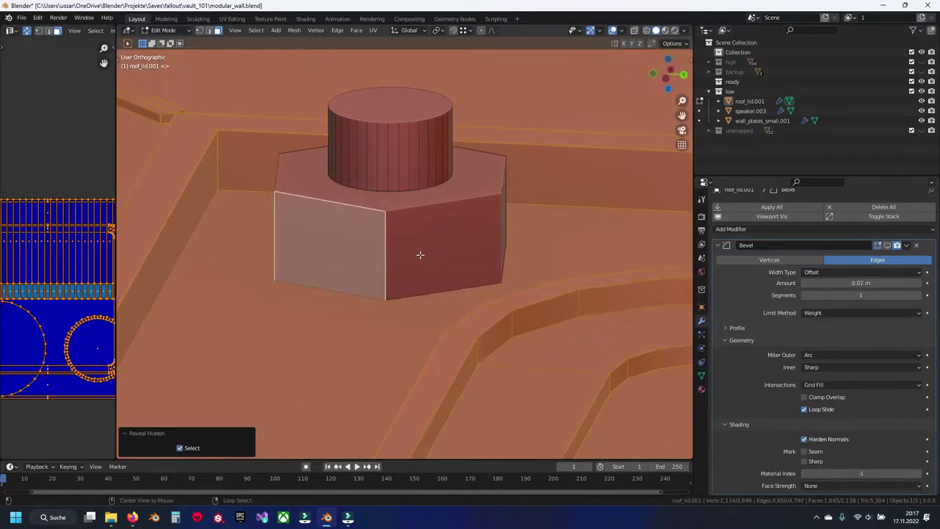
key("KP_Divide")
left_click_drag(419, 252, 480, 267)
Select the strips across the hexagon's front side and merge them into one face
left_click(479, 265)
left_click(568, 254)
key("ctrl+z")
left_click_drag(568, 254, 529, 258)
key("ctrl+z")
key("ctrl+shift+z")
left_click(489, 254)
key("ctrl+z")
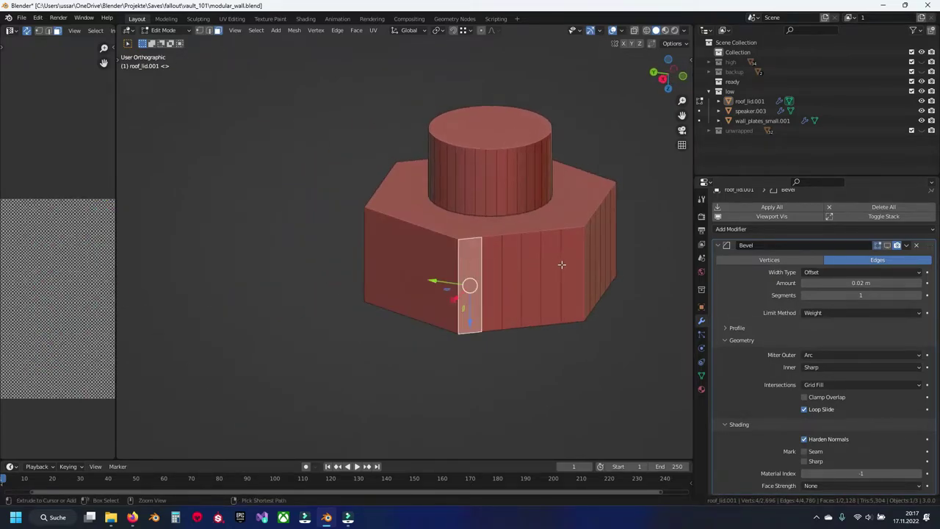
Merge the strips along the next hexagon side into one face
left_click(576, 264)
left_click_drag(587, 265, 390, 262)
key("ctrl+z")
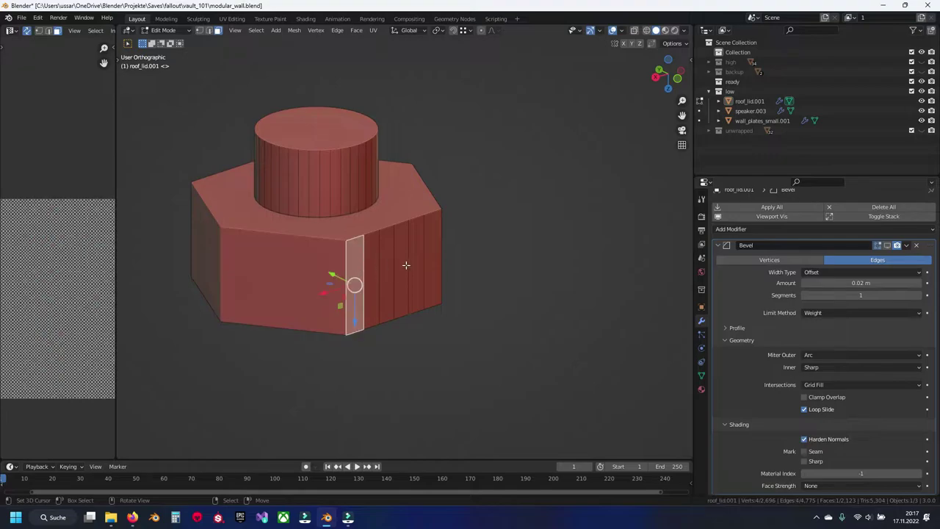
left_click(432, 254)
key("ctrl+z")
left_click_drag(430, 252, 384, 262)
Select the vertical edges on the bolt cap's cylinder and check the selection from another angle
left_click(367, 210)
scroll("up", 3)
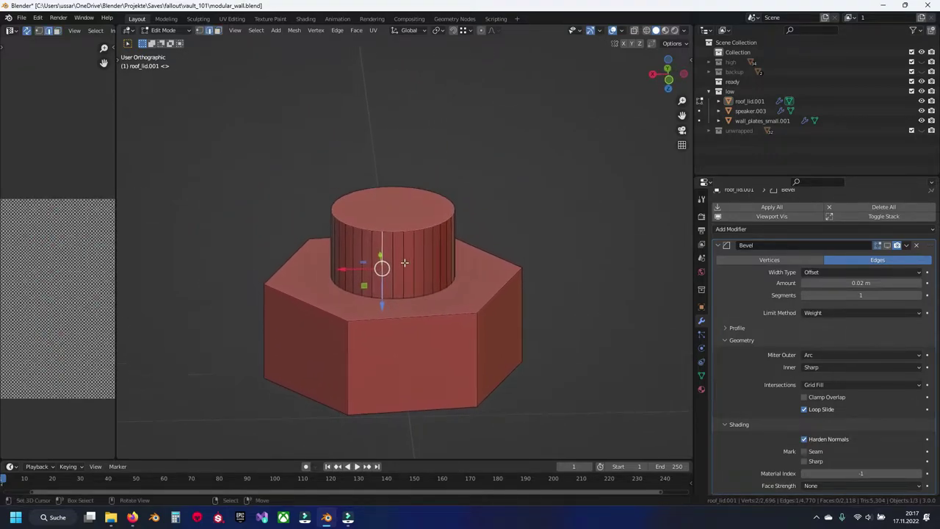
scroll("up", 3)
left_click(401, 254)
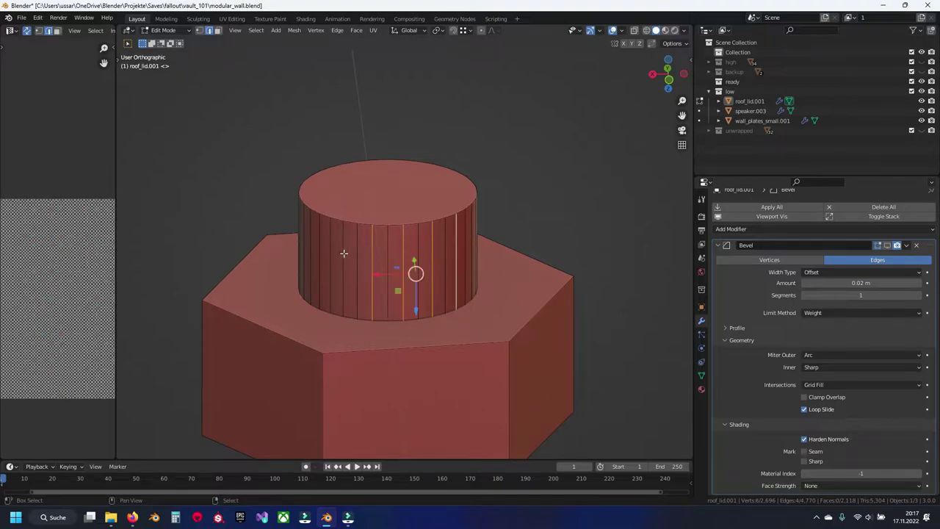
left_click(308, 241)
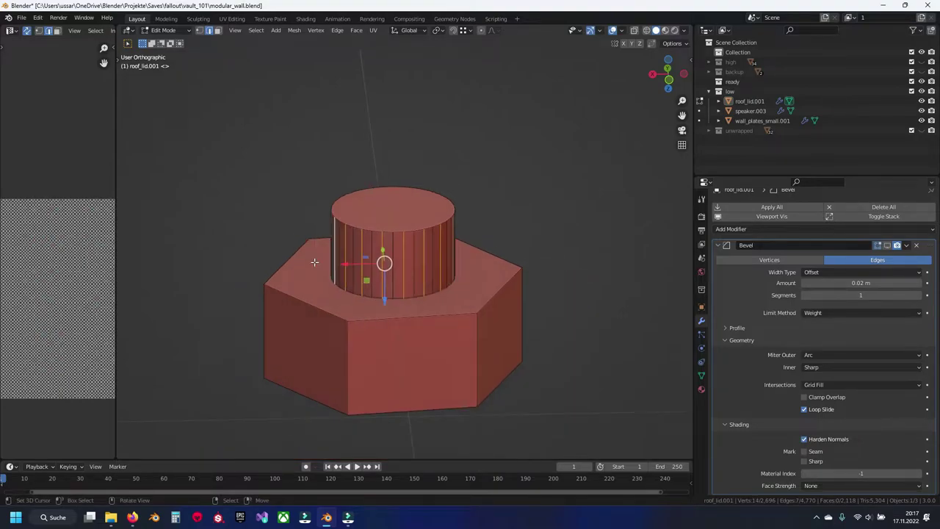
left_click_drag(311, 247, 412, 272)
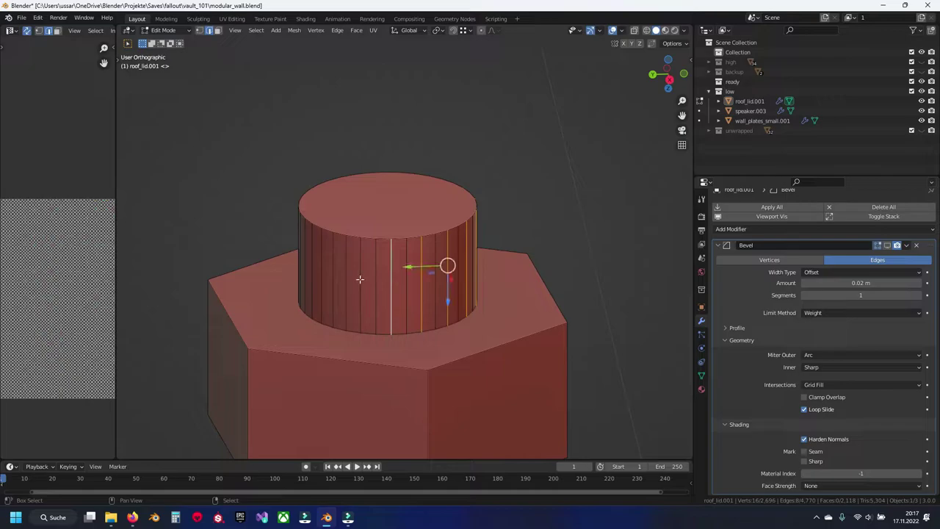
left_click_drag(313, 270, 397, 265)
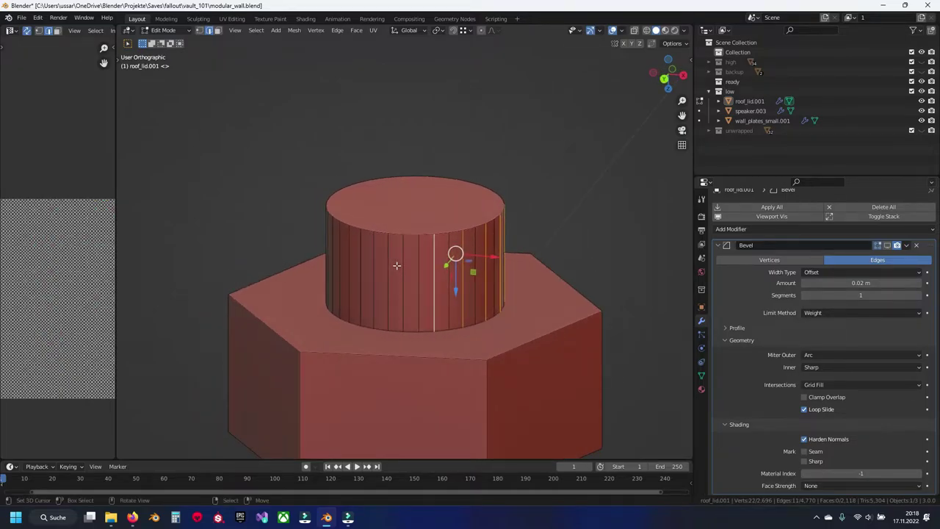
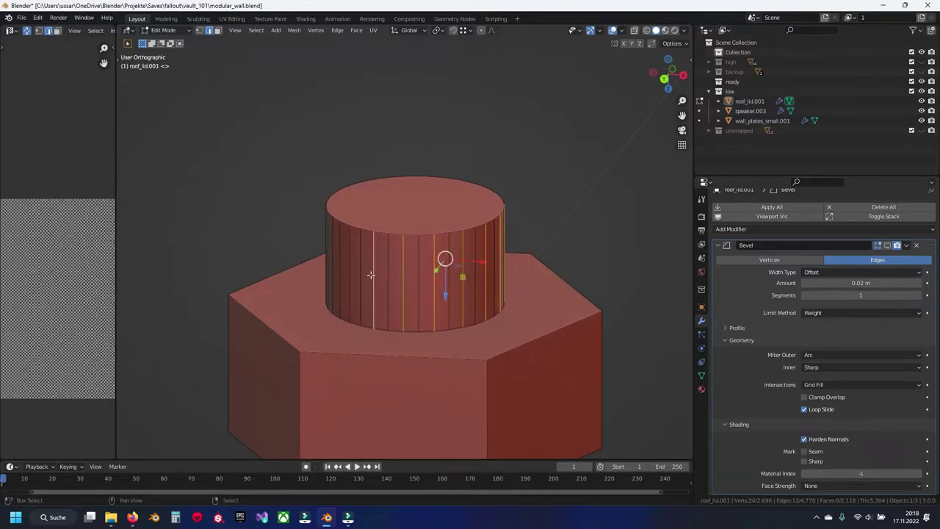
Dissolve the currently selected vertical edges on the bolt's cylinder
left_click_drag(349, 267, 419, 275)
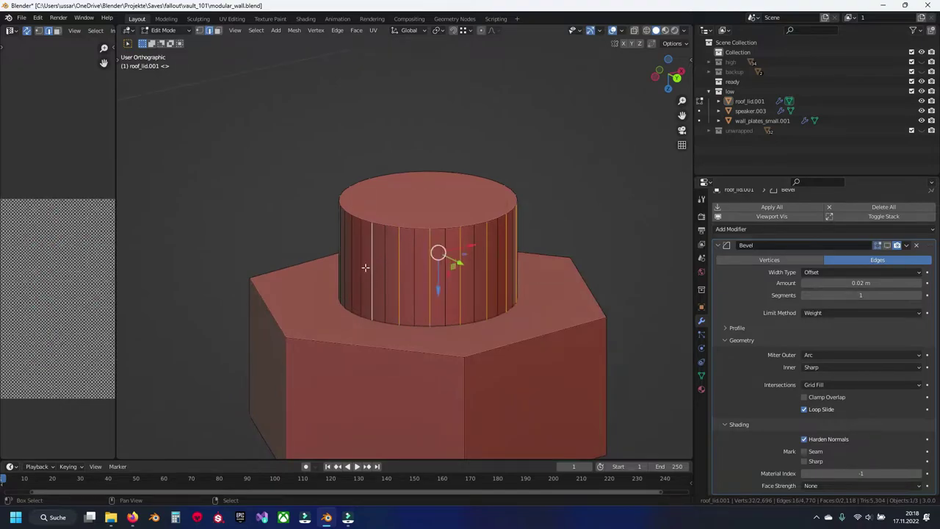
left_click_drag(353, 259, 447, 268)
key("x")
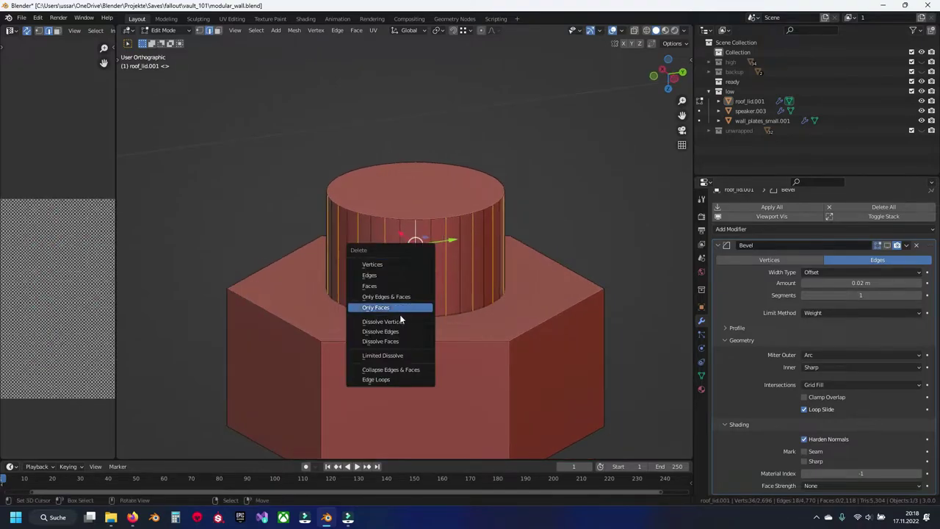
left_click(397, 331)
scroll("down", 3)
scroll("down", 3)
scroll("up", 3)
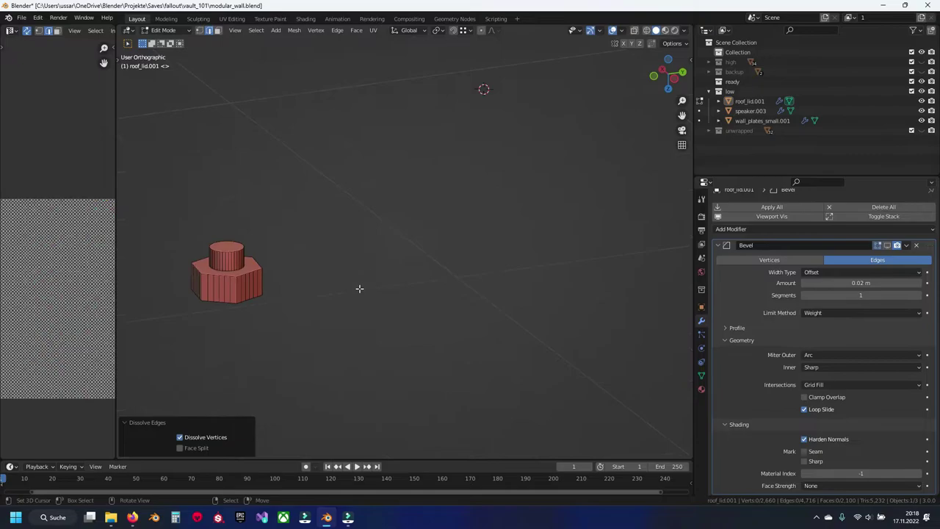
scroll("up", 3)
scroll("up", 3)
scroll("up", 3)
scroll("down", 3)
In face mode, merge a hexagon side's strip faces into one flat face
key("3")
left_click(371, 264)
left_click(467, 219)
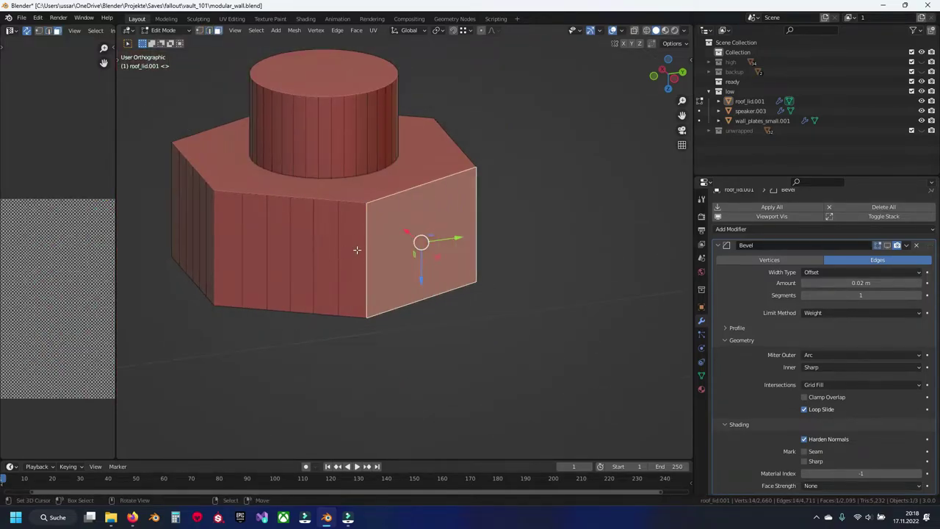
left_click(342, 252)
left_click_drag(242, 245, 279, 299)
left_click(158, 294)
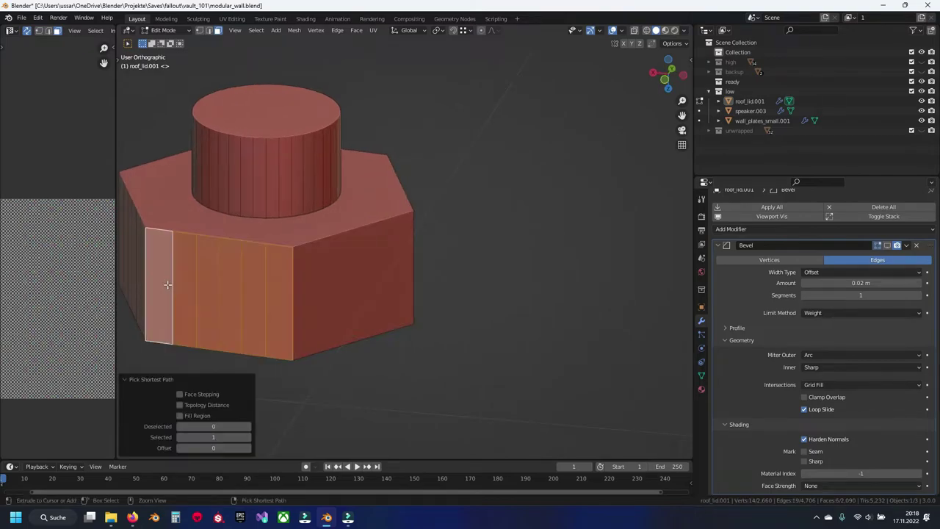
left_click_drag(221, 290, 436, 247)
key("ctrl+z")
key("ctrl+shift+z")
left_click_drag(327, 232, 360, 331)
key("ctrl+z")
key("ctrl+shift+z")
key("ctrl+z")
key("ctrl+z")
key("ctrl+z")
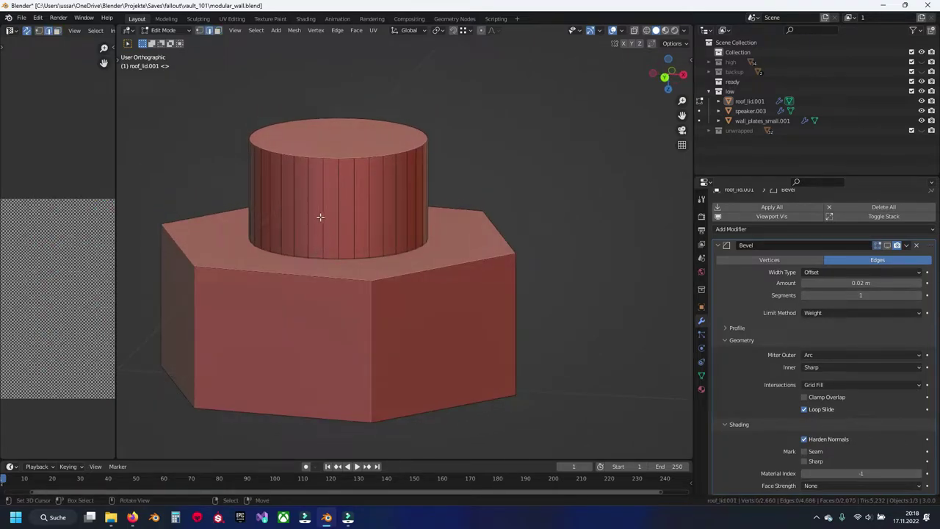
Select alternating vertical edges around the near and far sides of the cylinder
left_click(384, 195)
left_click(408, 190)
left_click(294, 204)
left_click(268, 199)
left_click(257, 192)
left_click_drag(257, 195, 454, 223)
left_click(481, 212)
left_click(453, 208)
left_click(439, 208)
left_click(401, 206)
left_click(381, 203)
Add the remaining alternating cylinder edges and dissolve them all
left_click_drag(380, 203, 468, 202)
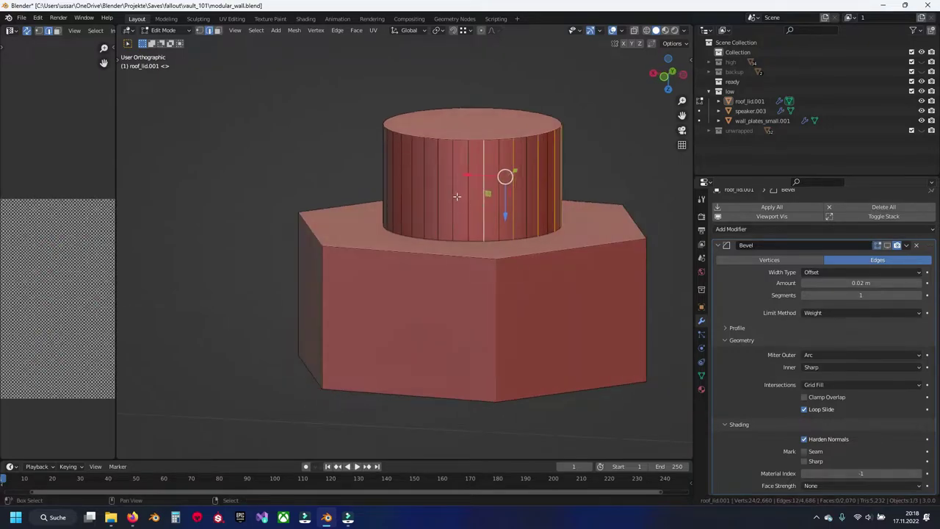
left_click(426, 193)
left_click(399, 193)
left_click_drag(398, 193, 478, 191)
left_click(395, 191)
left_click(363, 192)
key("x")
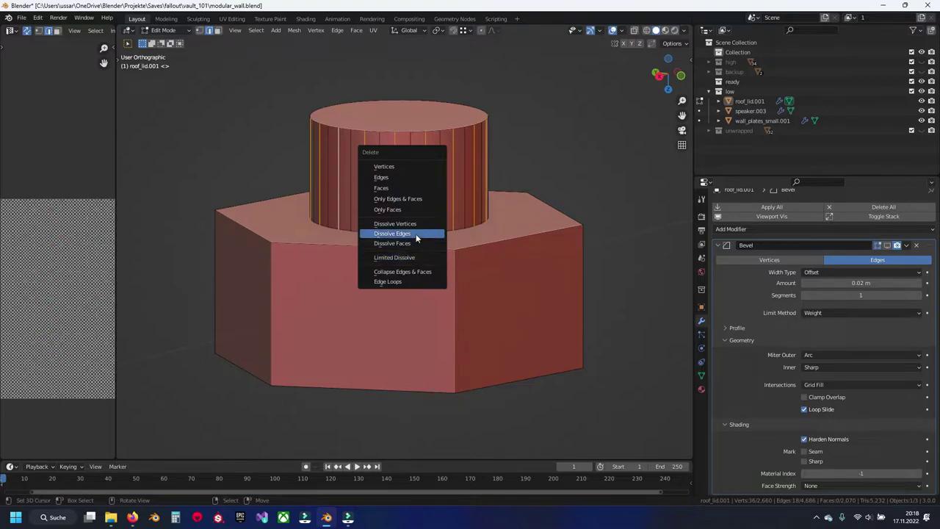
left_click(415, 234)
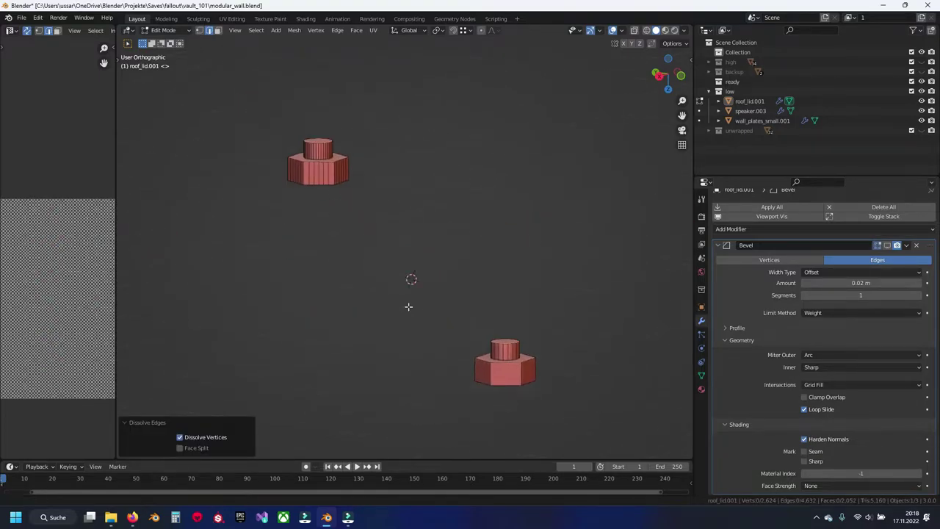
Select the strip faces on the second bolt's left and right hexagon sides
scroll("up", 3)
scroll("down", 3)
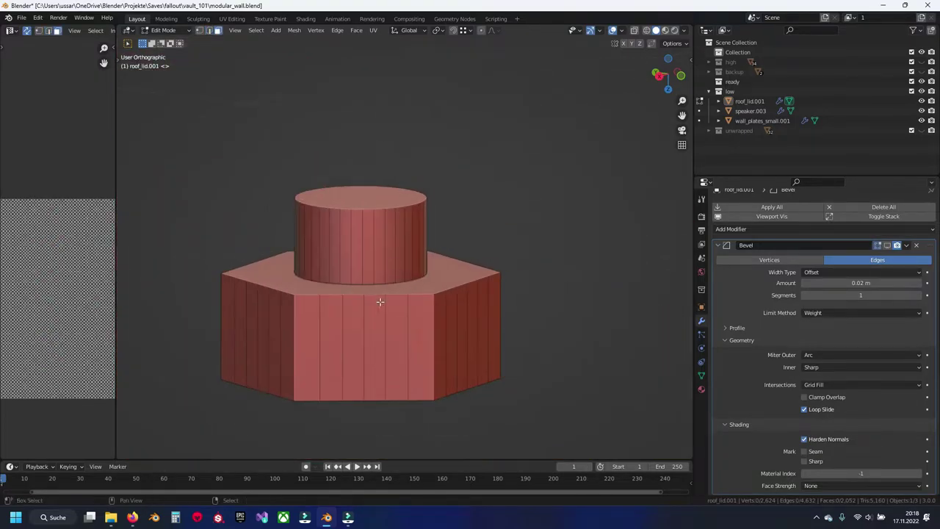
left_click_drag(381, 299, 437, 191)
left_click(362, 242)
left_click(495, 242)
left_click(495, 242)
left_click(549, 224)
left_click(341, 250)
left_click(308, 249)
Select the front and corner strips so each hexagon side is a single face
left_click_drag(309, 249, 396, 270)
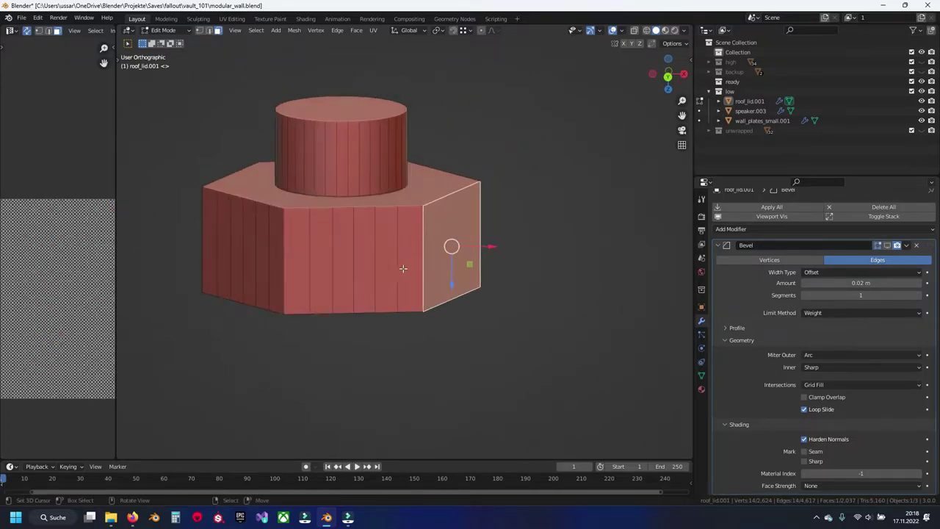
left_click(415, 261)
left_click(290, 262)
left_click(277, 263)
left_click(215, 255)
left_click_drag(215, 255, 409, 249)
left_click(419, 262)
left_click(365, 259)
Select alternating vertical edges around the second bolt's cylinder
left_click(396, 213)
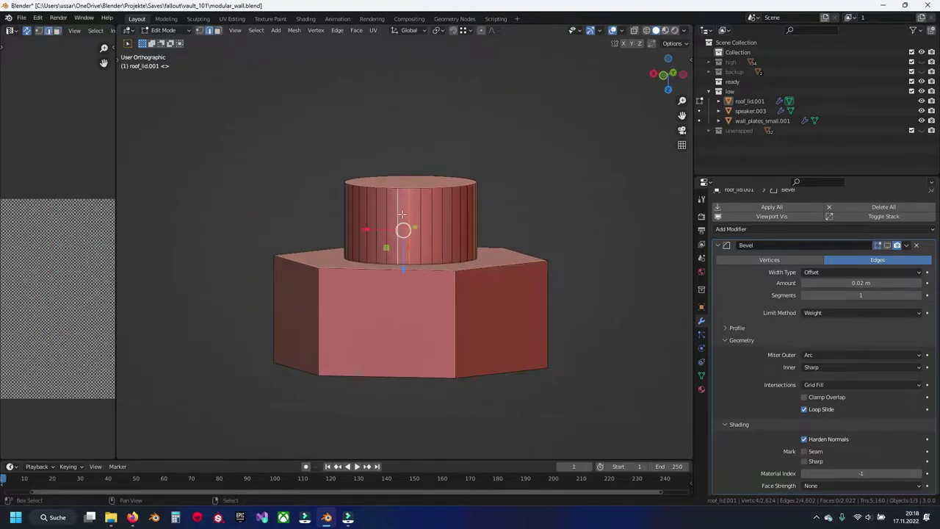
scroll("up", 3)
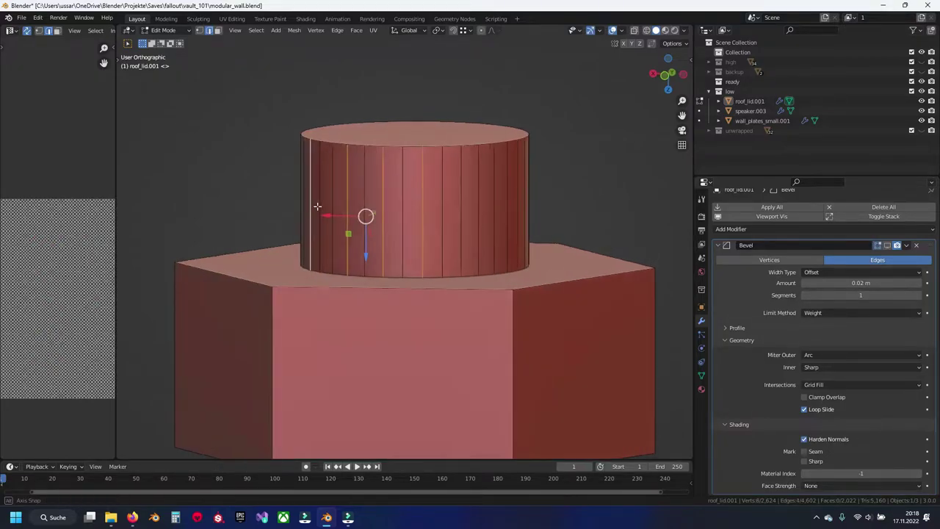
left_click_drag(315, 208, 404, 212)
left_click(417, 212)
left_click(417, 211)
left_click(379, 212)
left_click(341, 212)
left_click(315, 211)
left_click_drag(313, 210, 377, 218)
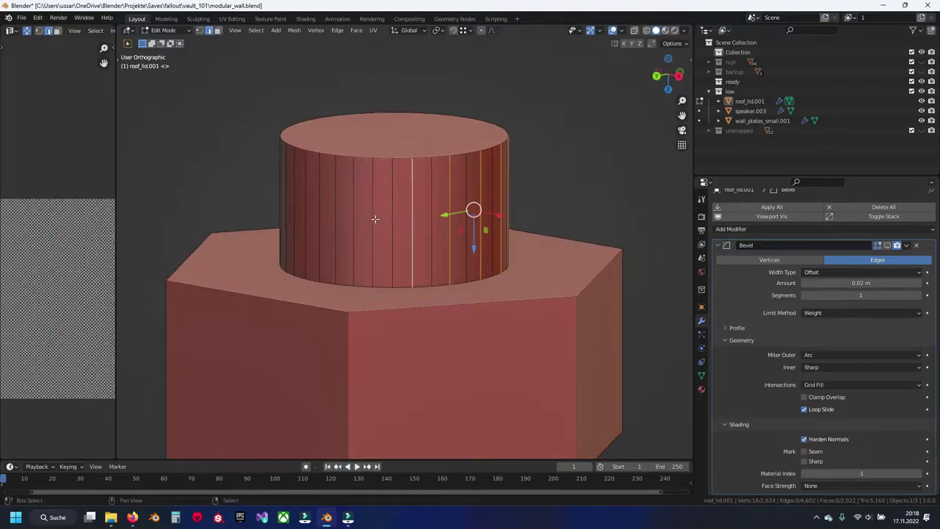
left_click(336, 217)
left_click(295, 217)
left_click(303, 217)
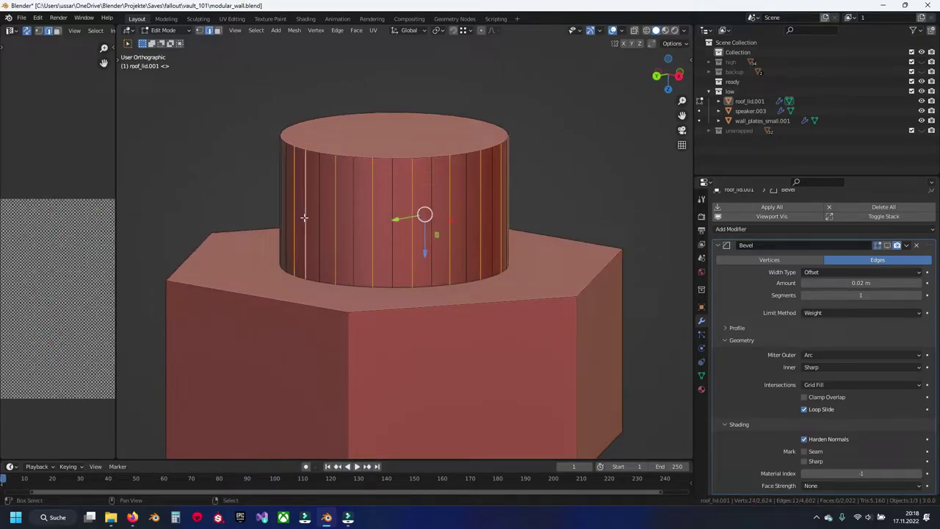
Add the last left-side cylinder edges and dissolve all selected edges
left_click_drag(293, 217, 430, 223)
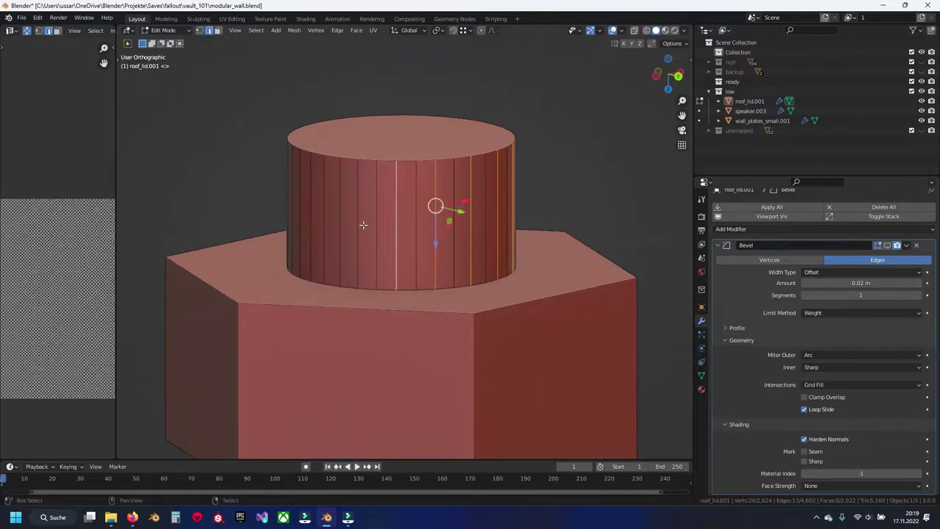
left_click(326, 226)
left_click(302, 224)
left_click_drag(302, 224, 427, 223)
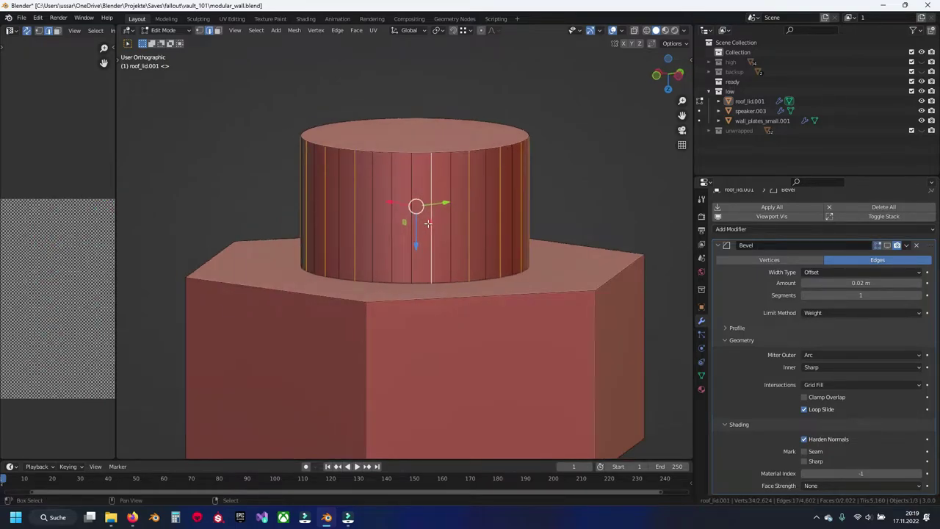
key("x")
left_click(392, 225)
scroll("down", 3)
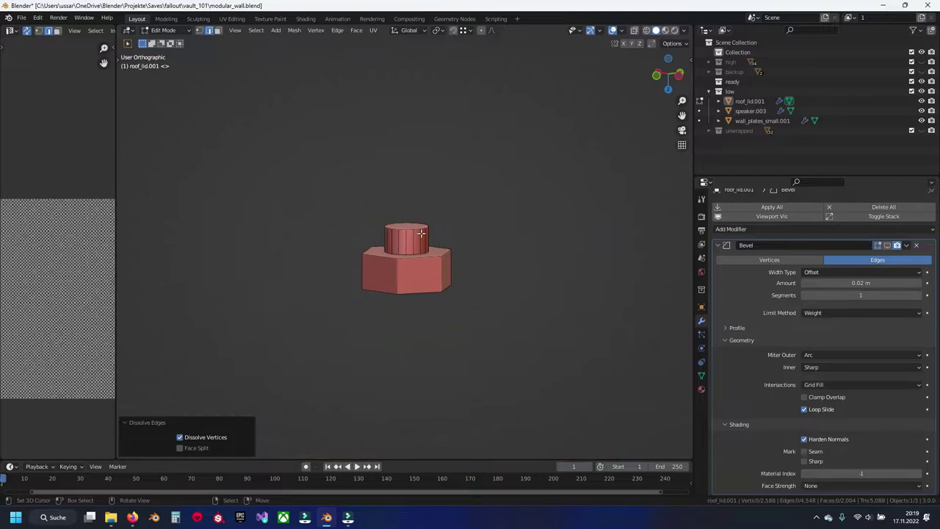
scroll("down", 3)
Select the strip faces across the third bolt's front, left and right hexagon sides
scroll("up", 3)
scroll("up", 3)
left_click(420, 180)
scroll("up", 3)
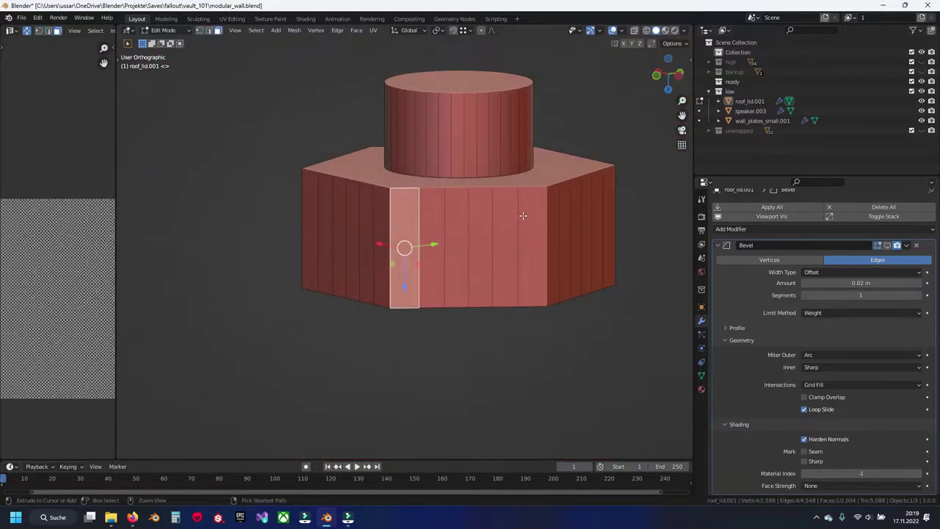
left_click(523, 216)
left_click(384, 251)
left_click(310, 242)
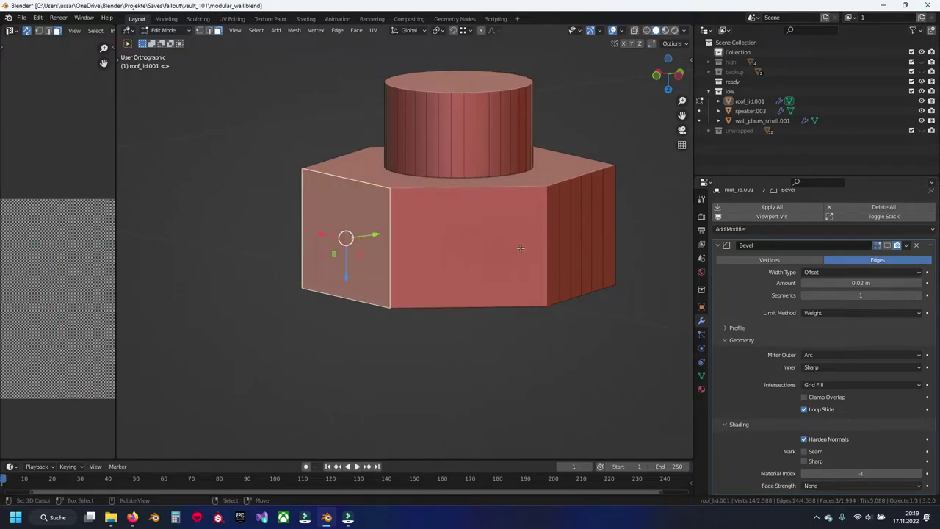
left_click(557, 237)
left_click(610, 218)
left_click_drag(610, 218, 304, 268)
left_click(304, 269)
left_click(195, 266)
left_click(175, 265)
Extend the selection across the strips on the remaining hexagon sides
left_click_drag(208, 268, 251, 269)
left_click(380, 300)
left_click(259, 301)
left_click_drag(259, 301, 420, 318)
left_click(462, 315)
left_click(339, 308)
Select alternating vertical edges around the third bolt's cylinder
left_click(440, 200)
left_click(461, 196)
left_click(485, 189)
left_click(505, 183)
left_click_drag(392, 191, 446, 243)
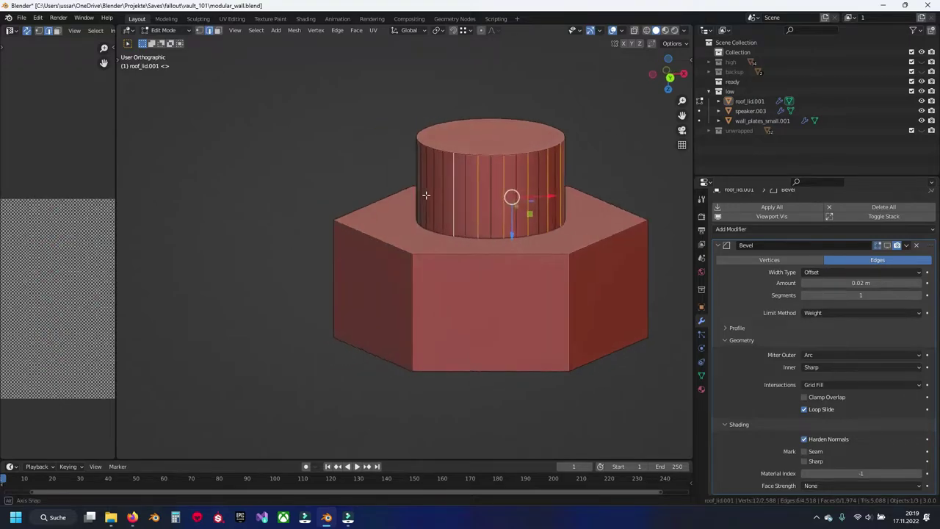
left_click(425, 245)
left_click(413, 247)
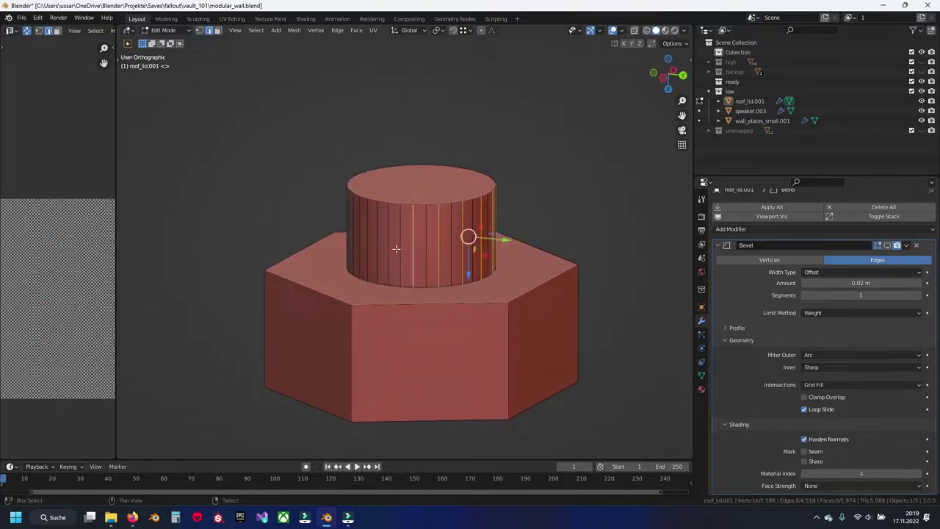
left_click(370, 247)
left_click_drag(370, 247, 411, 243)
left_click(361, 245)
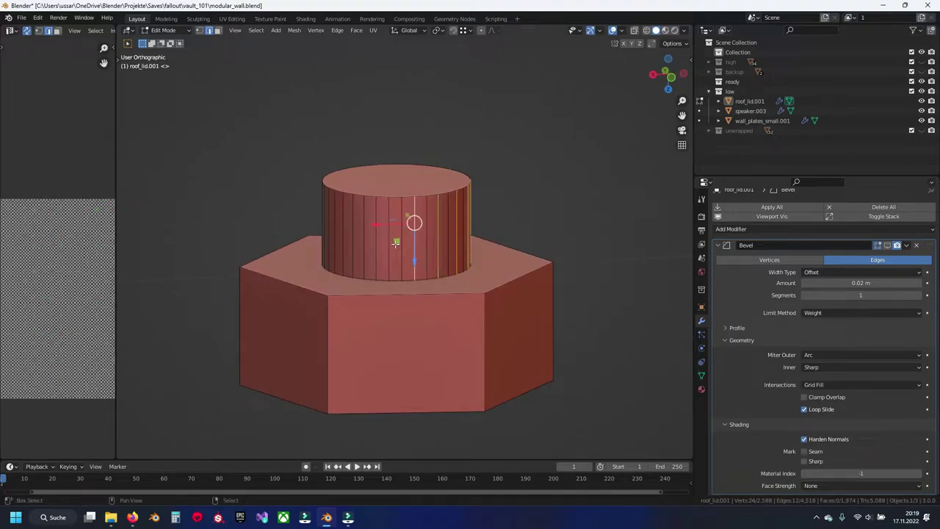
left_click(366, 244)
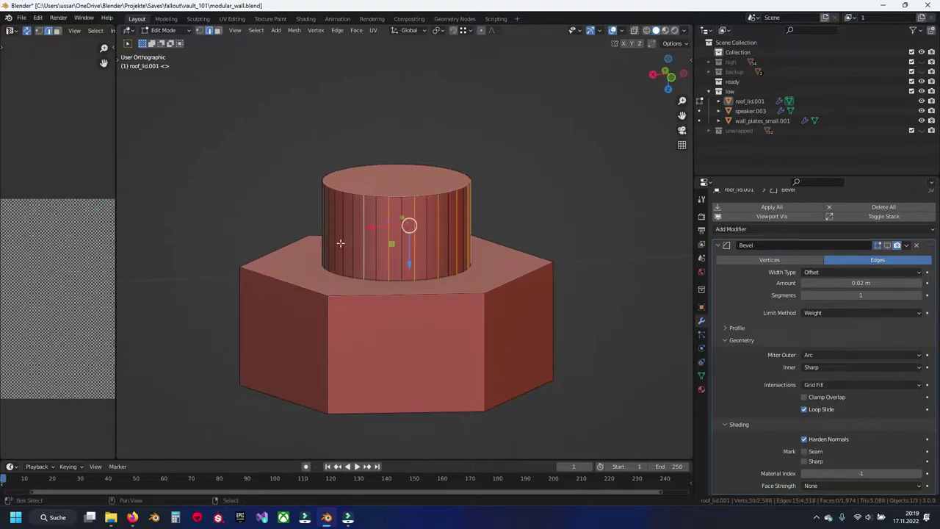
left_click(339, 243)
left_click_drag(339, 244, 385, 249)
Dissolve the selected cylinder edges, reveal hidden roof lid geometry, deselect, and save
right_click(362, 252)
left_click(362, 258)
key("h")
key("alt+h")
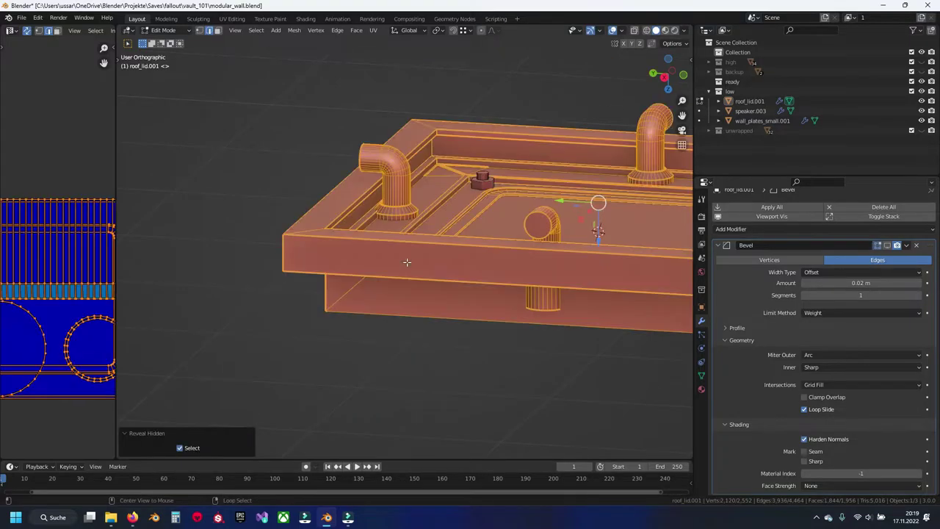
key("alt+a")
key("ctrl+s")
Widen the UV Editor to show the roof lid's full UV layout and save modular_wall.blend
left_click_drag(406, 262, 396, 268)
scroll("up", 3)
scroll("up", 3)
scroll("down", 3)
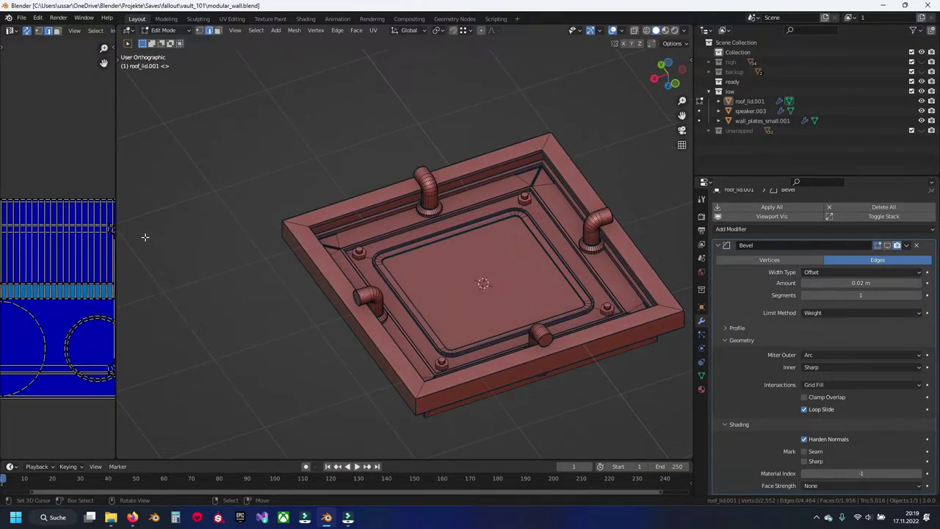
left_click_drag(114, 143, 286, 143)
key("ctrl+s")
left_click(437, 226)
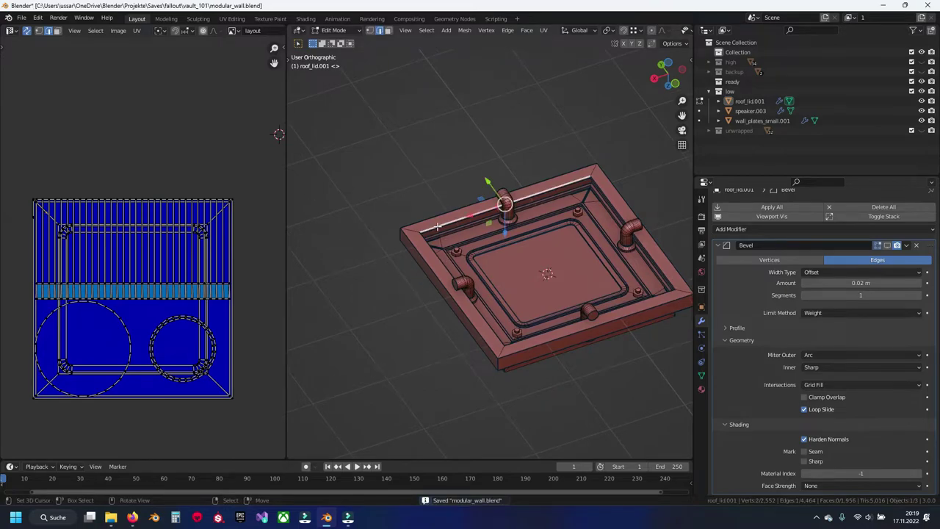
Select the lid's inner parts and hide them, leaving only the outer frame visible
key("l")
key("h")
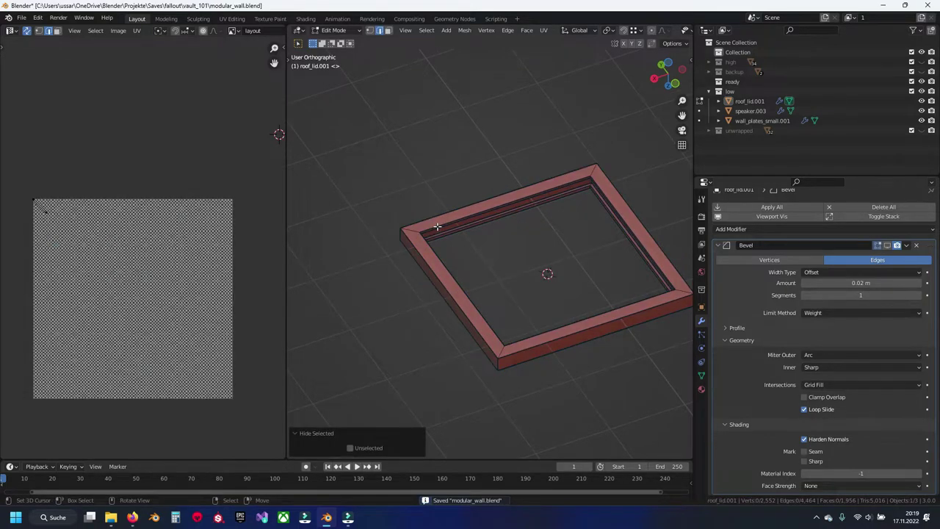
scroll("up", 3)
scroll("down", 3)
left_click_drag(436, 222, 360, 201)
scroll("up", 3)
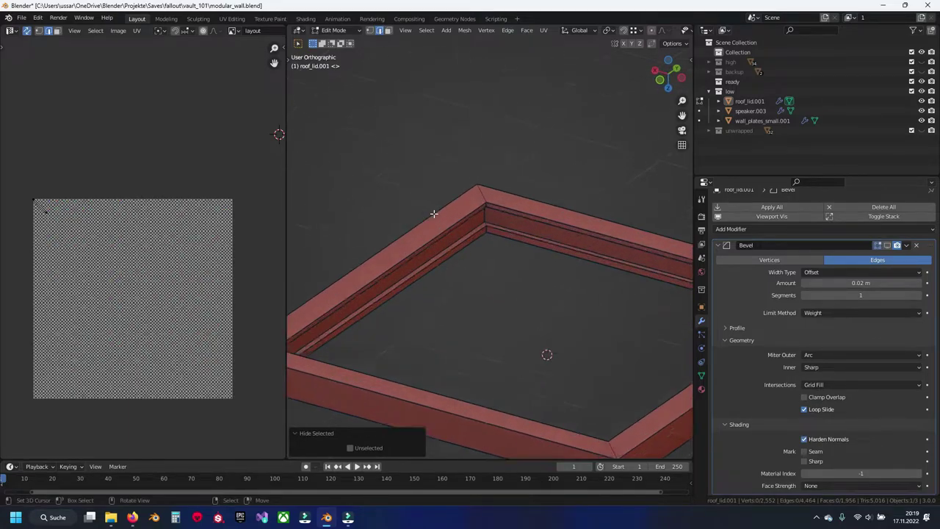
scroll("up", 3)
left_click_drag(472, 215, 466, 331)
Mark seams along the edge loops of the frame's lower bevel
left_click(453, 334)
left_click(437, 339)
right_click(441, 303)
left_click(440, 303)
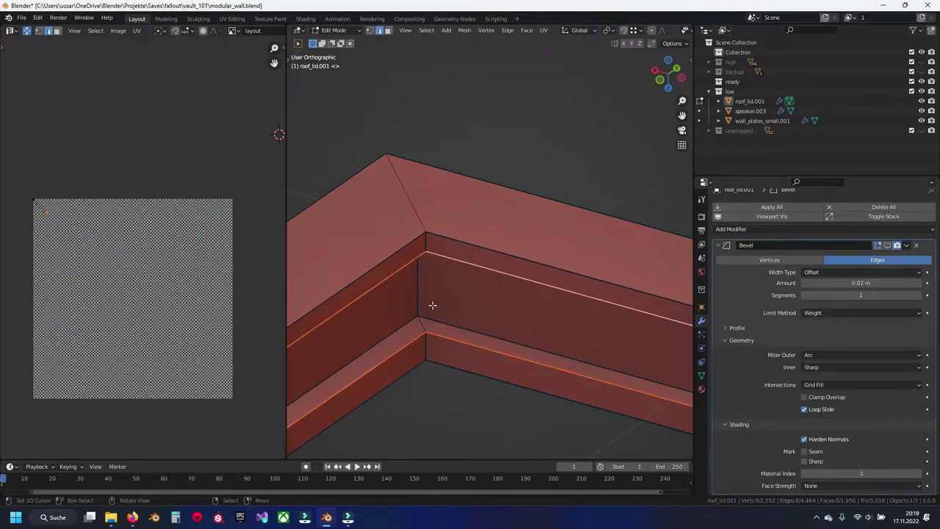
right_click(419, 288)
left_click(419, 288)
Select the whole frame mesh and unwrap it into UV islands
key("a")
key("u")
left_click(431, 301)
Select the seam-bounded inner strip with Ctrl+L and pan the UV view to its island
key("3")
left_click(440, 298)
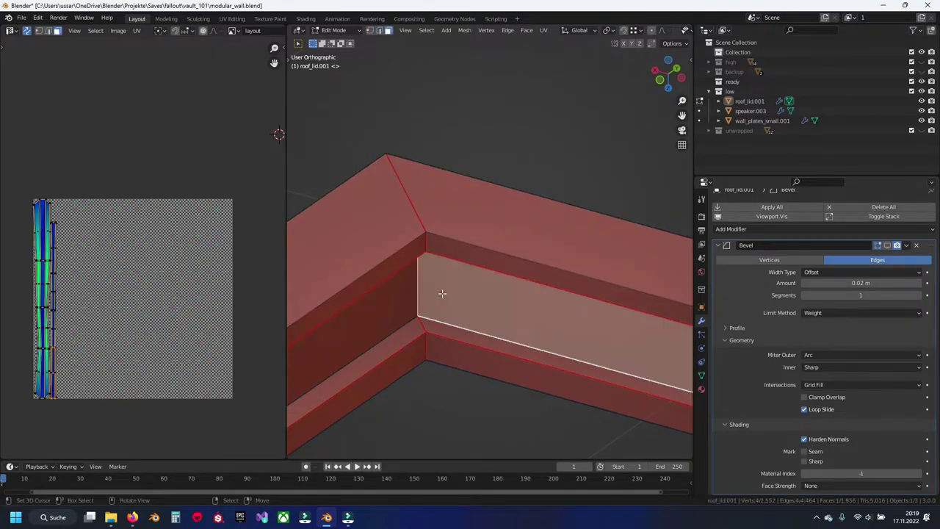
key("ctrl+l")
scroll("up", 3)
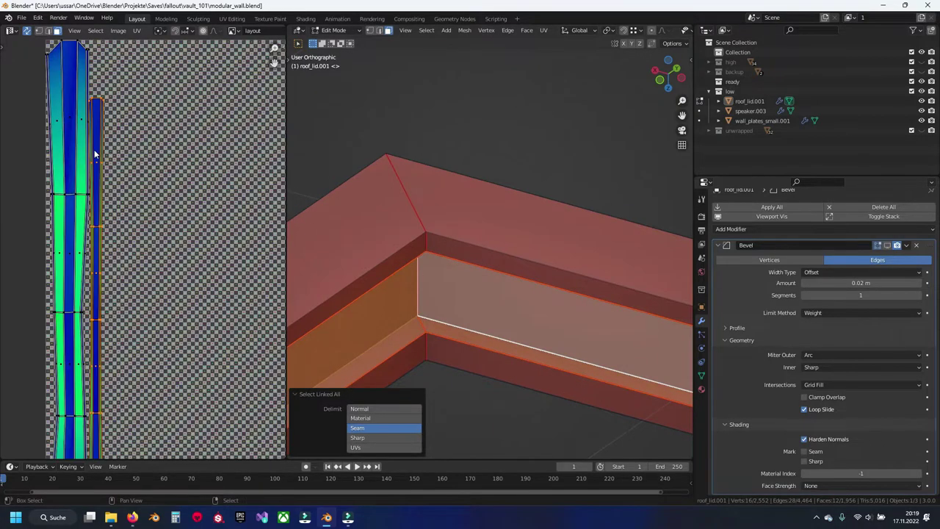
scroll("up", 3)
left_click_drag(143, 247, 176, 259)
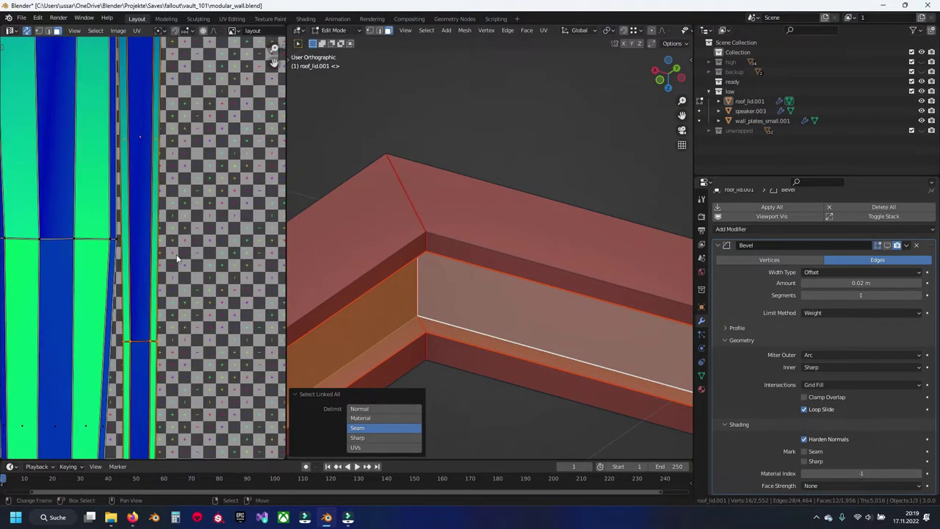
scroll("down", 3)
left_click_drag(449, 312, 499, 283)
scroll("up", 3)
Select the single vertical inner corner edge, checking it in X-ray from several angles
key("2")
left_click(506, 264)
right_click(505, 264)
key("shift+z")
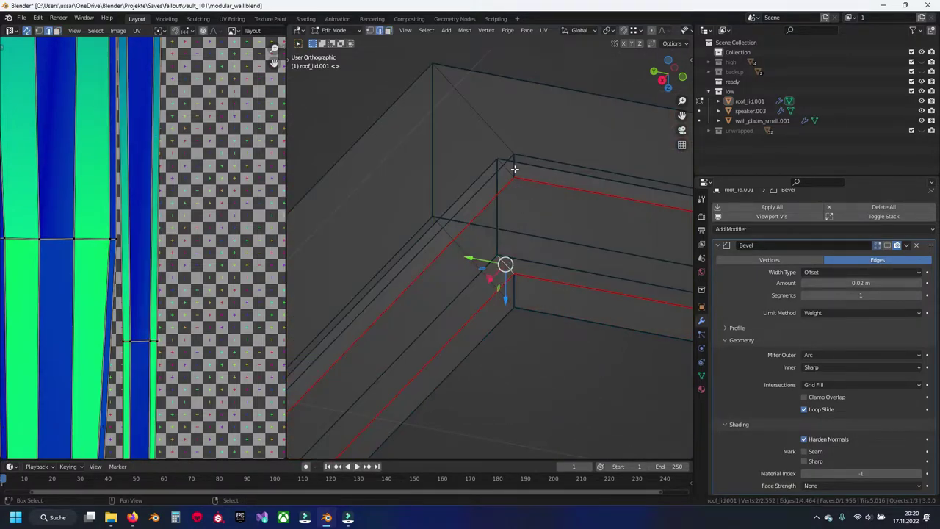
key("shift+z")
left_click_drag(501, 225, 394, 285)
key("shift+z")
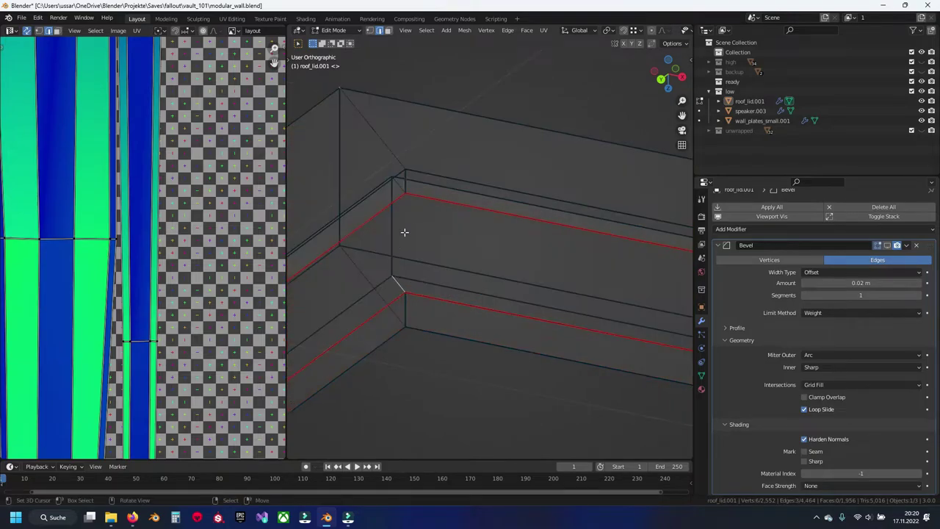
key("shift+z")
left_click_drag(401, 216, 481, 258)
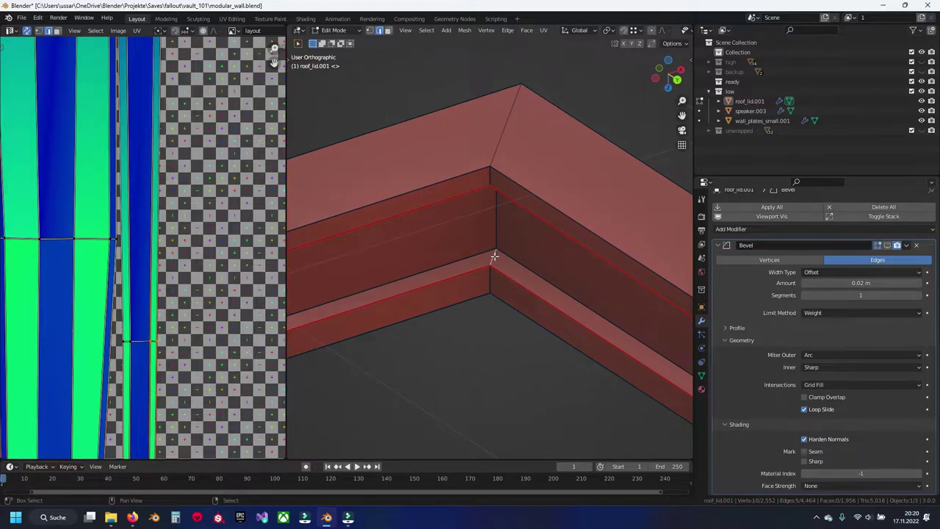
key("shift+z")
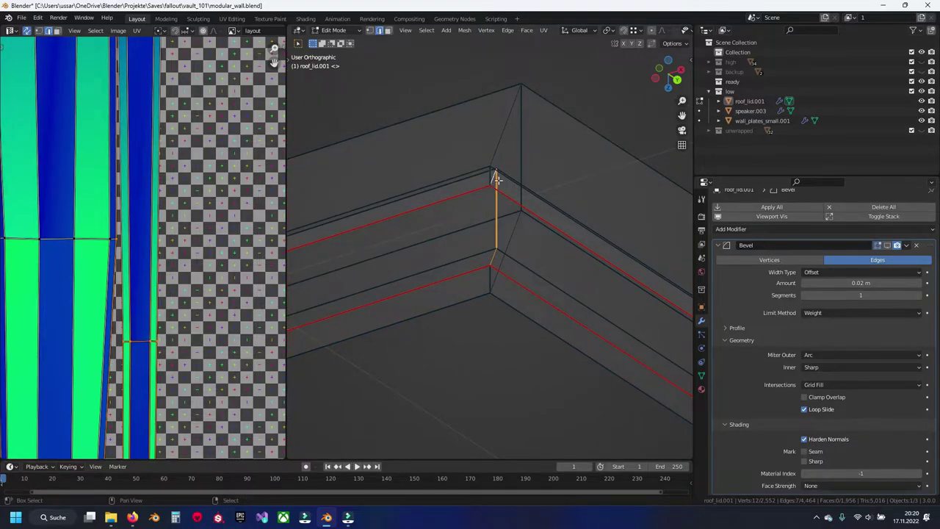
key("shift+z")
Mark the inner corner edge as a seam and re-unwrap the connected lid mesh
key("ctrl+e")
key("Escape")
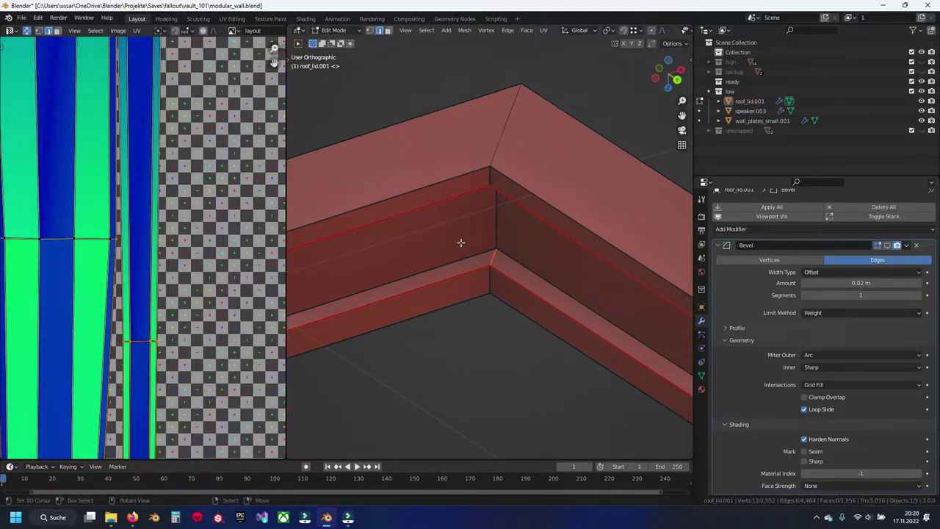
key("ctrl+l")
key("u")
left_click(460, 242)
Select the narrow strip's UV island and hide the finished inner strip
key("alt+a")
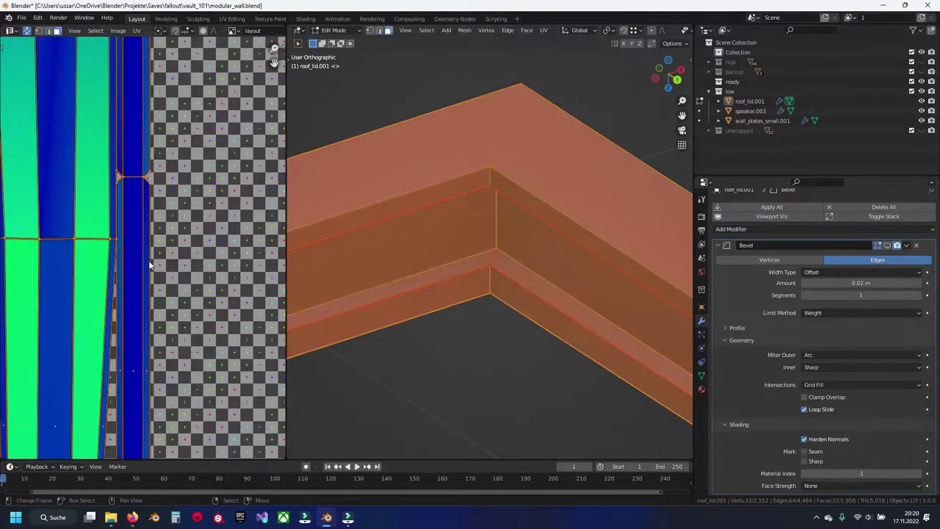
left_click(143, 242)
key("h")
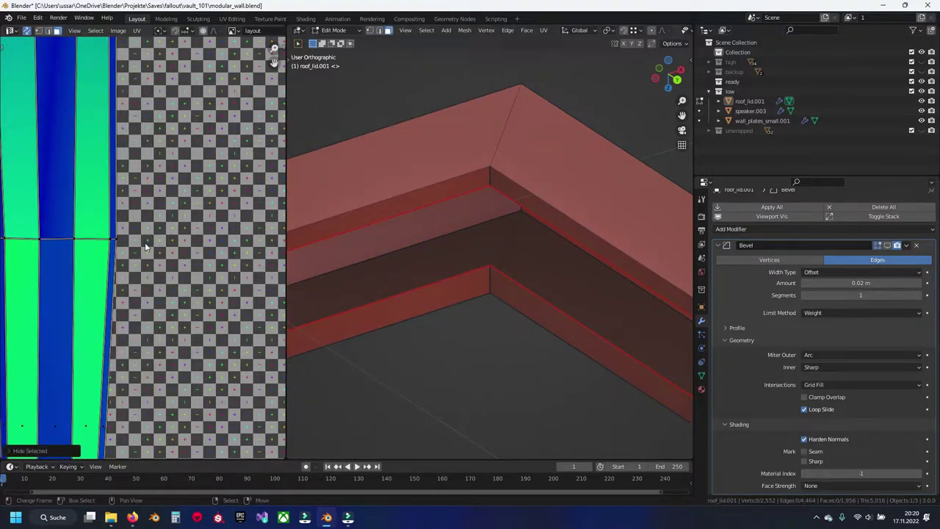
scroll("down", 3)
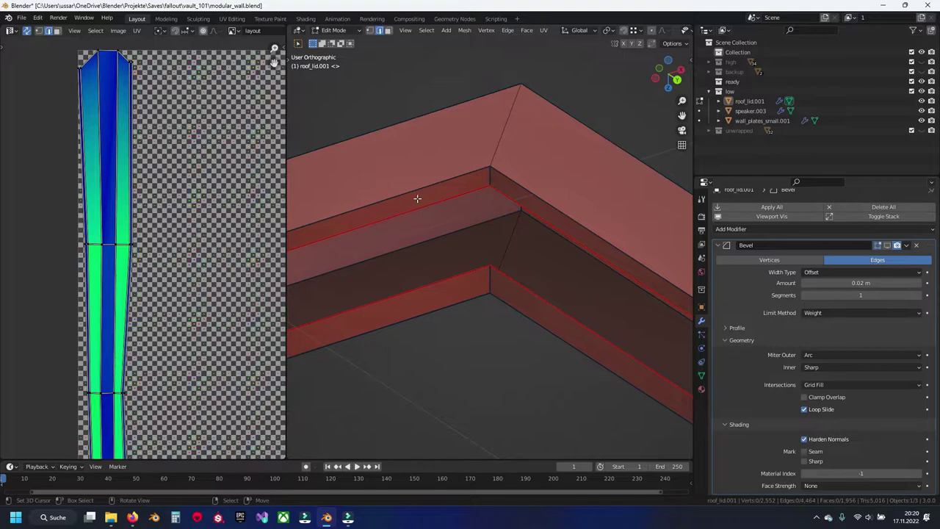
scroll("down", 3)
scroll("down", 3)
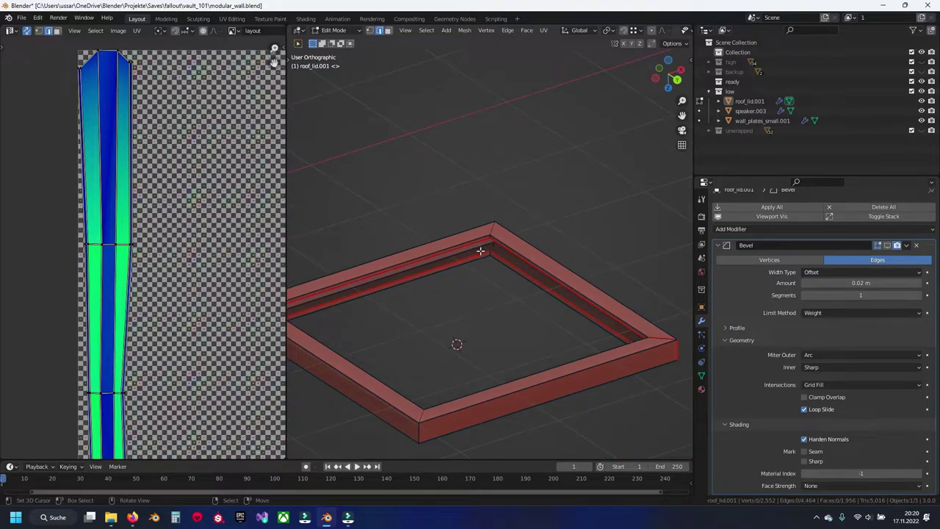
Mark seams on the frame's second edge loop and vertical outer corner edge
left_click_drag(484, 249, 461, 253)
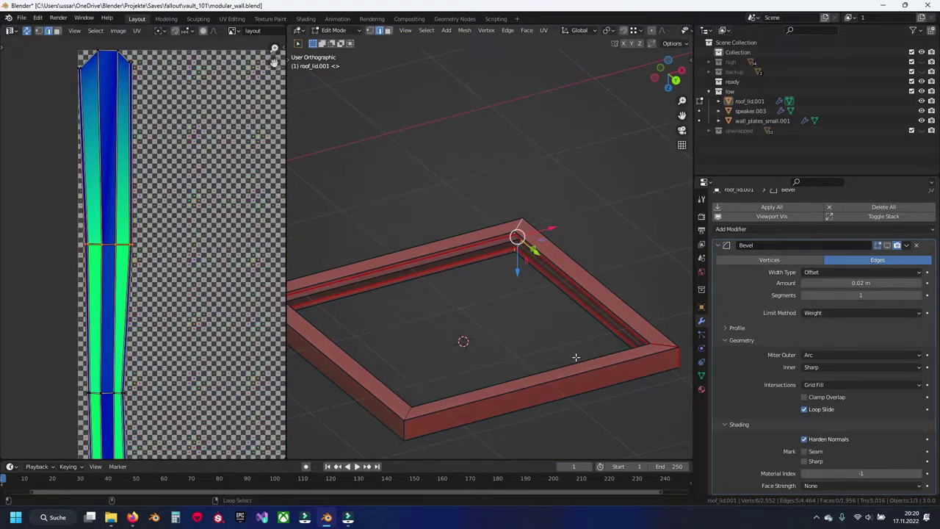
left_click(402, 414)
left_click_drag(398, 373, 459, 321)
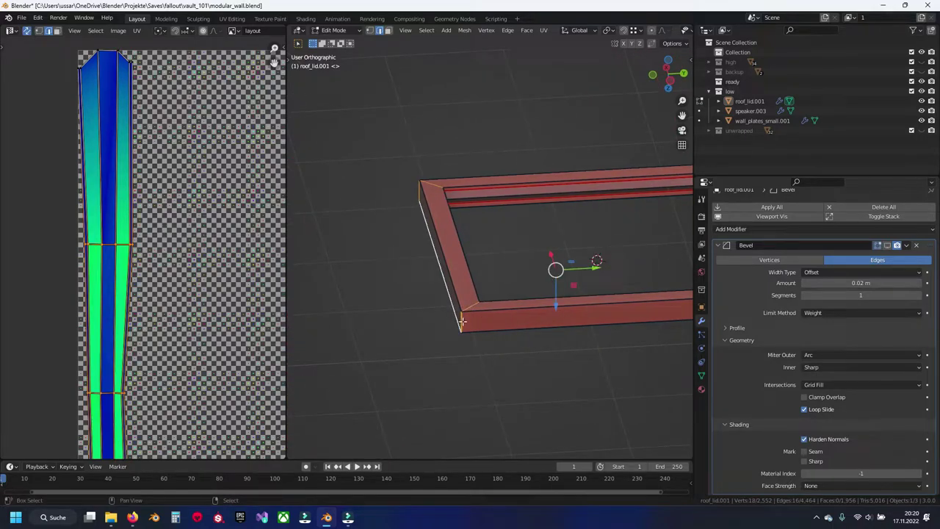
left_click_drag(459, 316, 399, 314)
left_click(481, 355)
key("ctrl+e")
left_click(476, 299)
Re-unwrap the whole lid, reveal all hidden parts and save modular_wall.blend
key("a")
key("u")
left_click(478, 299)
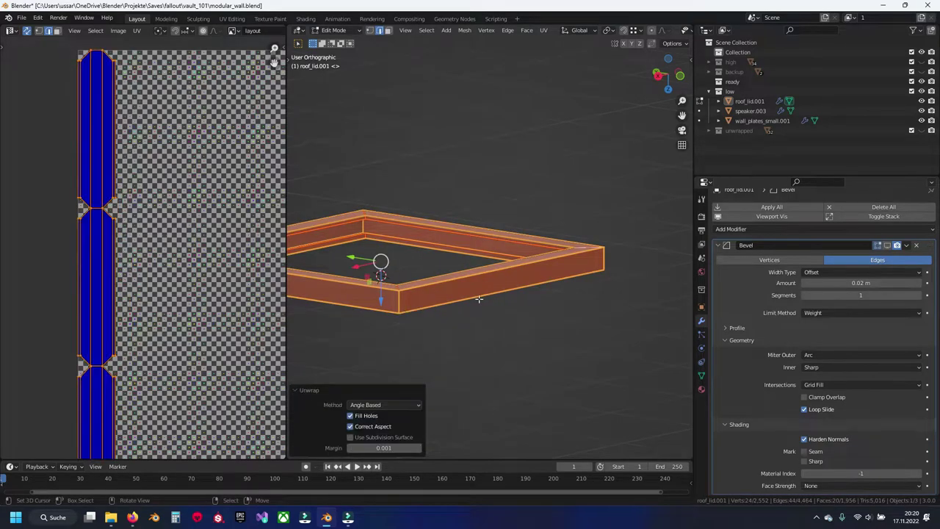
key("alt+h")
key("ctrl+s")
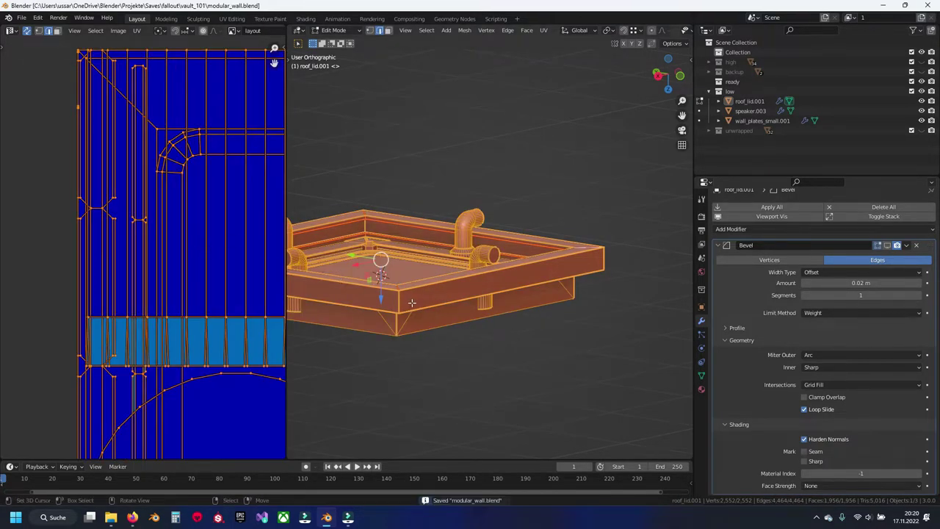
Select the roof rim's UV island, frame it in the UV view and hide the rim faces
left_click(403, 297)
key("ctrl+l")
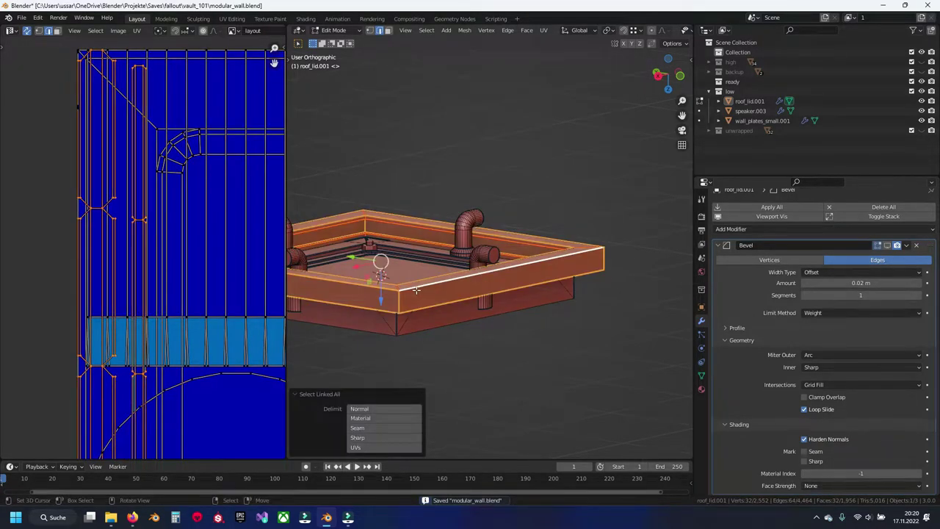
key("Home")
key("g")
left_click(90, 145)
key("h")
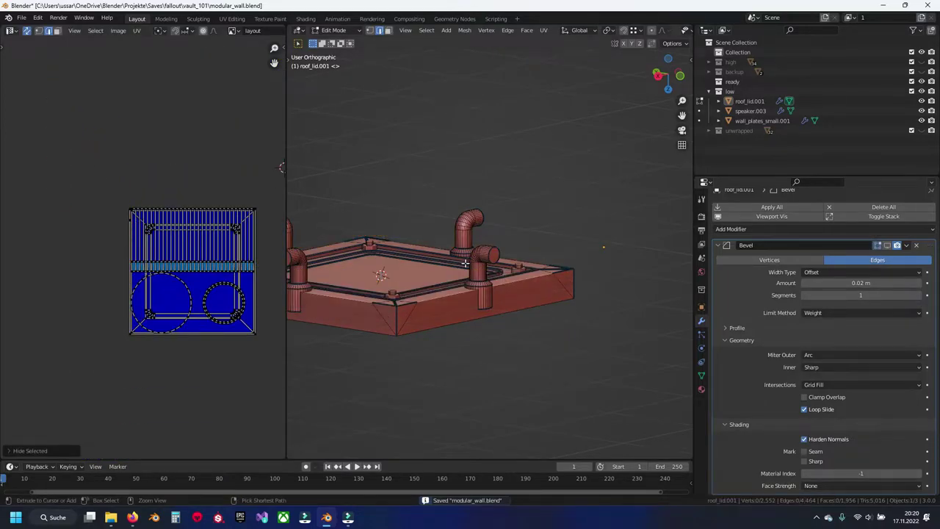
left_click_drag(455, 294, 478, 291)
scroll("up", 3)
left_click_drag(413, 289, 421, 249)
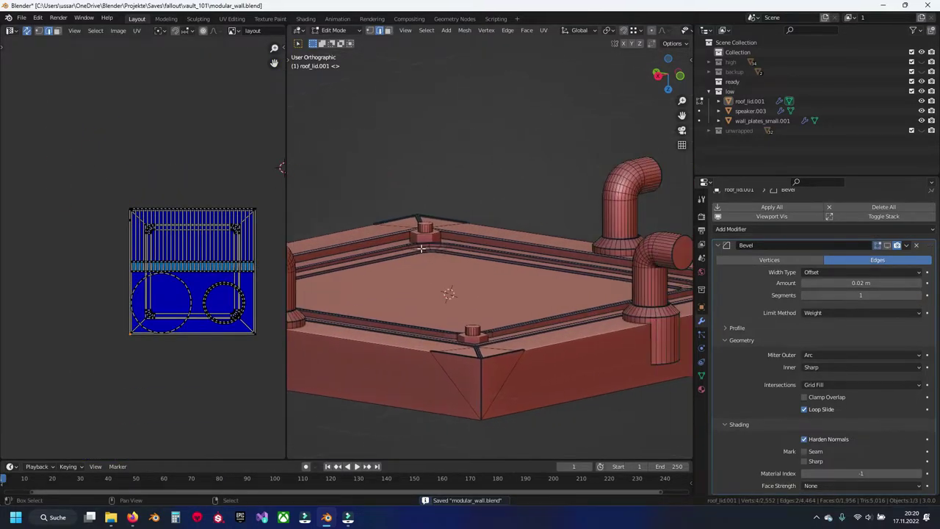
key("ctrl+l")
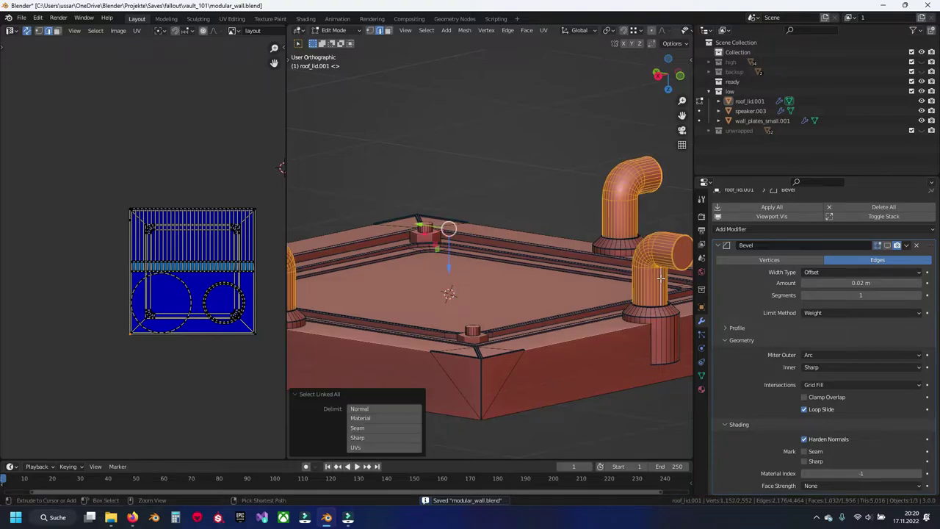
Hide the roof body and select the lower pipe's end-cap, bottom rim and vertical loops
key("h")
left_click_drag(600, 263, 498, 263)
scroll("up", 3)
left_click(591, 294)
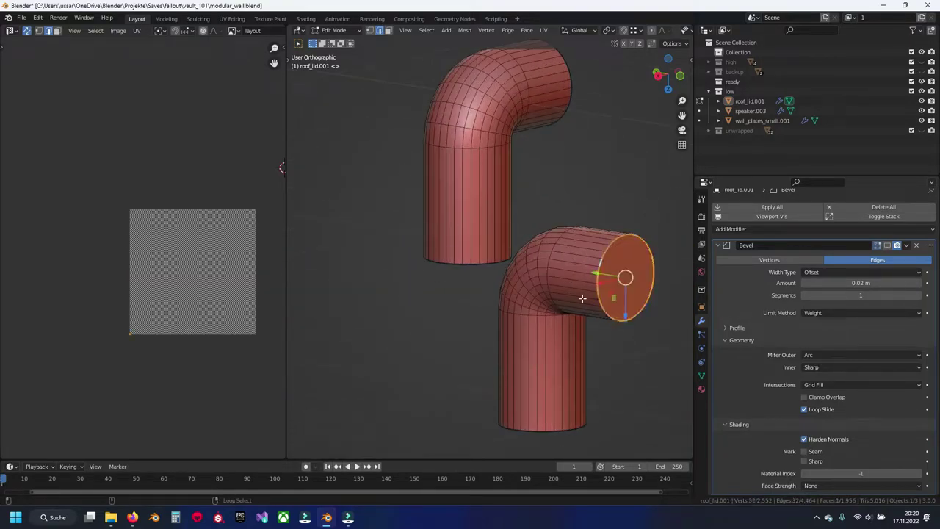
left_click(546, 420)
left_click(546, 384)
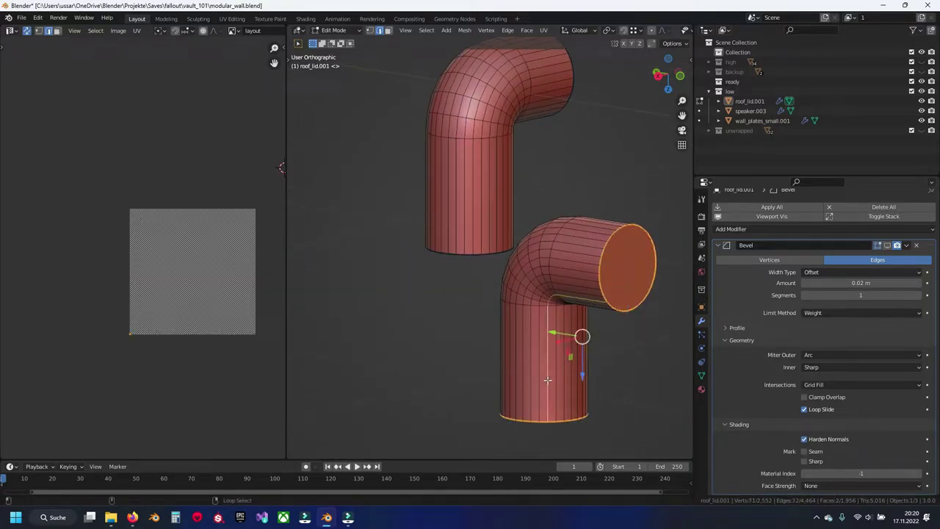
scroll("up", 3)
scroll("up", 3)
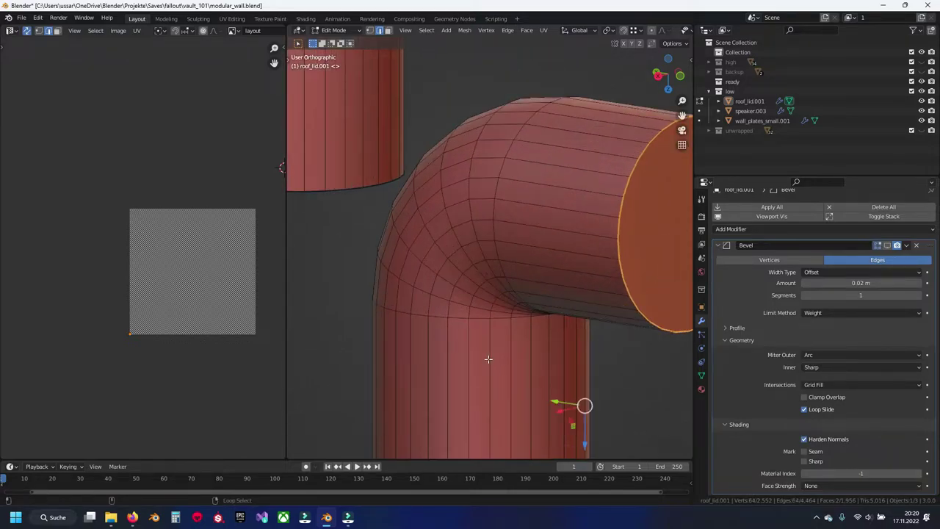
Add the loops below the pipe bends and the upper pipe's rim loops to the selection
left_click(483, 317)
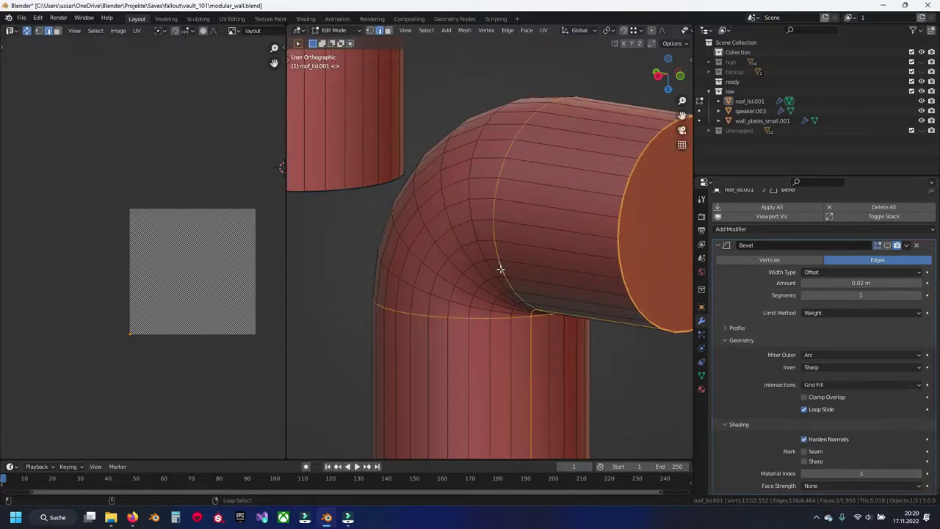
scroll("down", 3)
left_click(379, 195)
left_click_drag(397, 142, 411, 309)
scroll("up", 3)
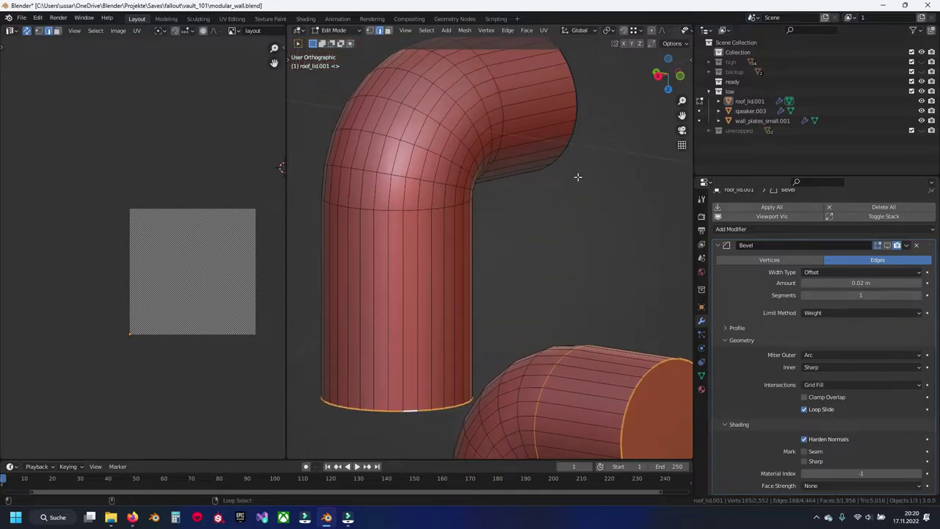
left_click(576, 126)
left_click(439, 209)
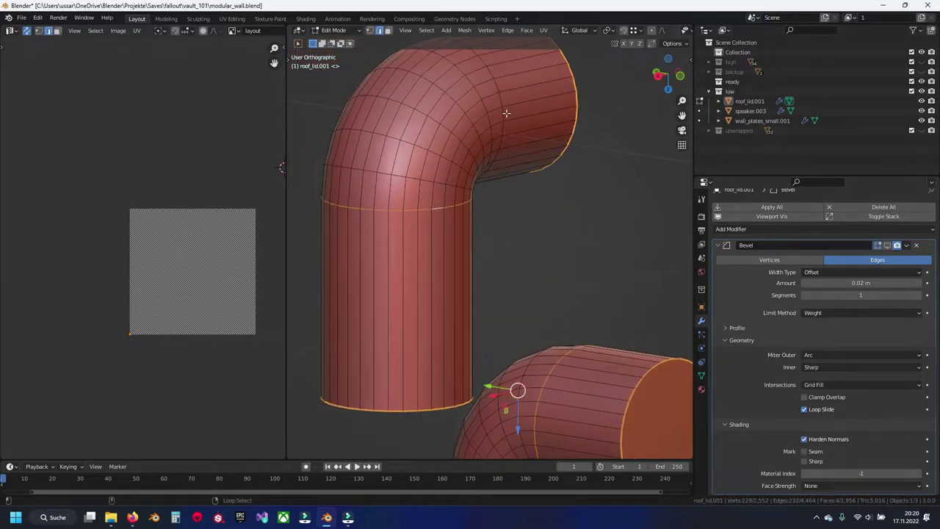
Orbit around the pipes and add the pipe end-cap edge loop to the selection
scroll("down", 3)
left_click_drag(566, 260, 413, 336)
scroll("up", 3)
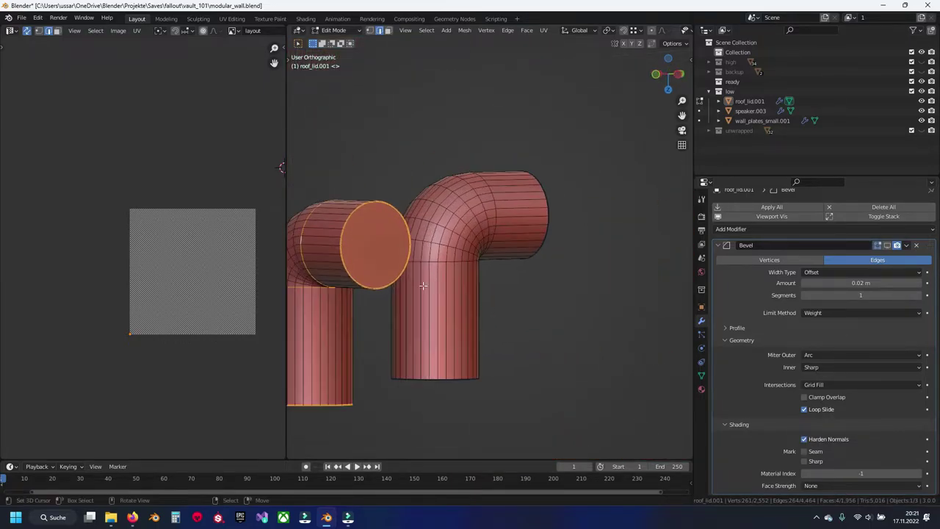
left_click_drag(330, 333, 551, 330)
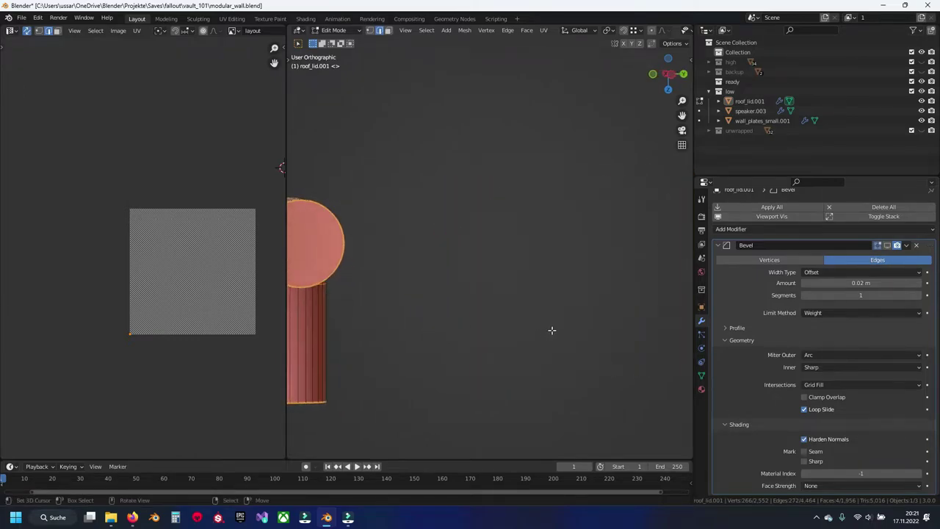
scroll("down", 3)
scroll("up", 3)
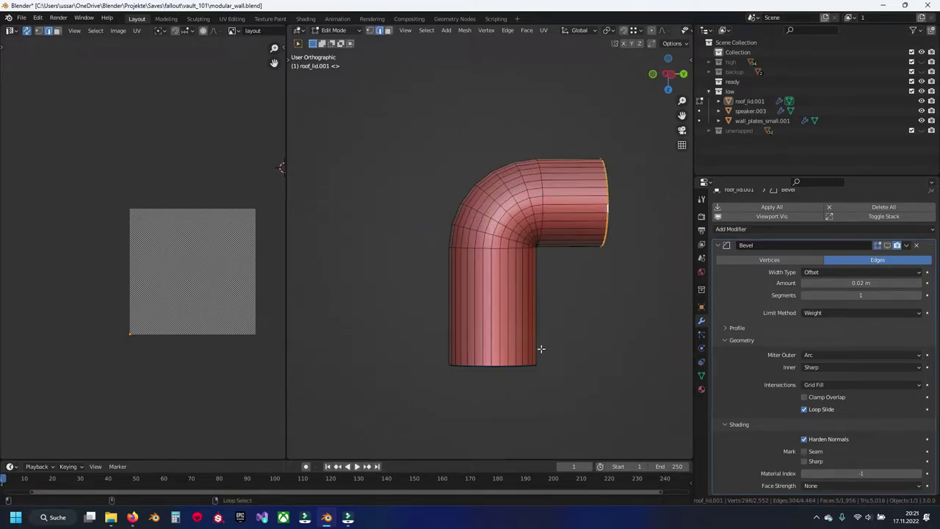
scroll("down", 3)
left_click_drag(554, 325, 352, 292)
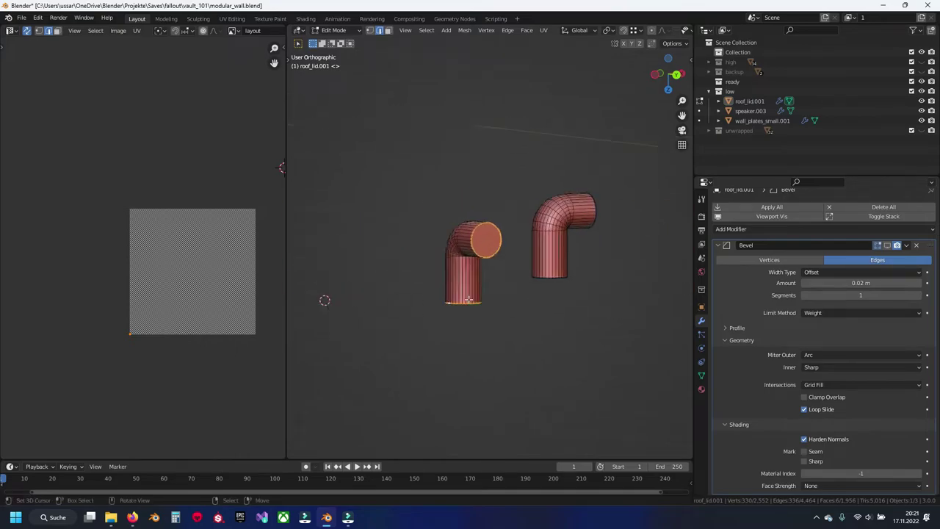
scroll("up", 3)
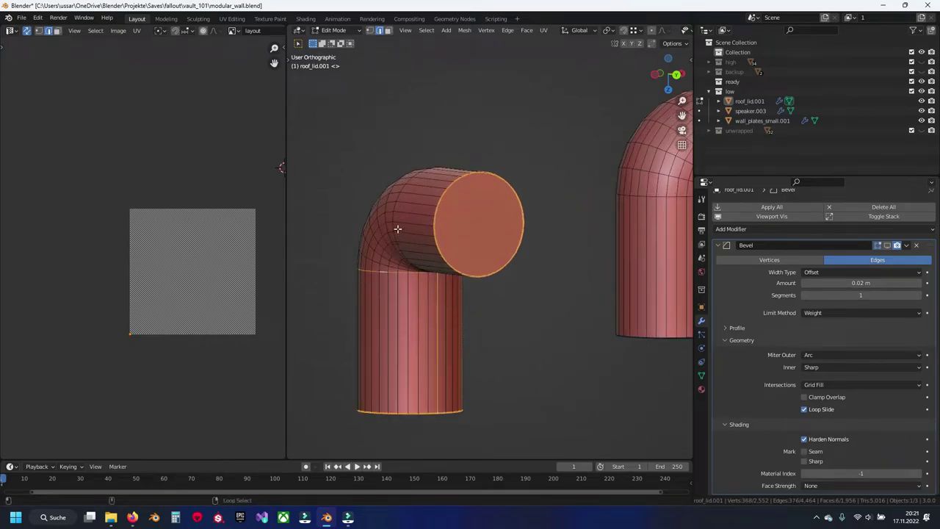
scroll("down", 3)
left_click_drag(619, 315, 434, 289)
scroll("up", 3)
scroll("up", 3)
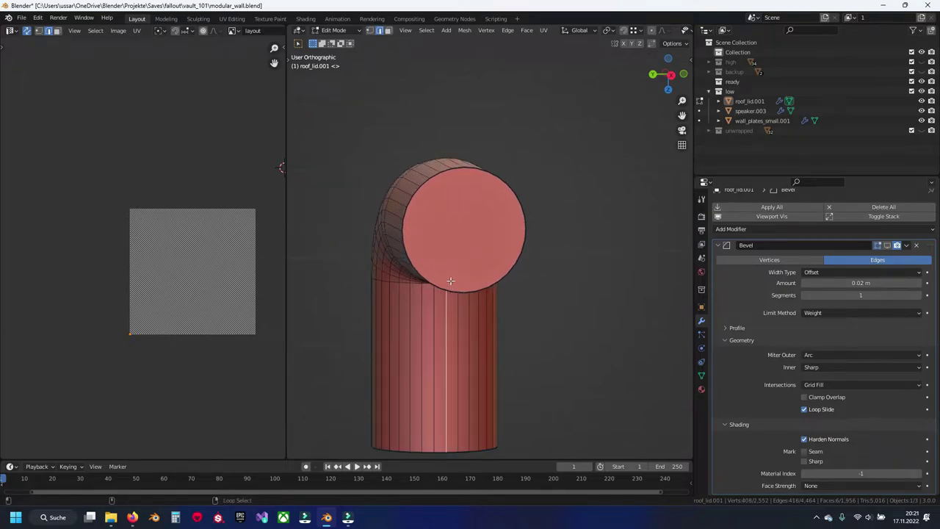
left_click(450, 280)
scroll("down", 3)
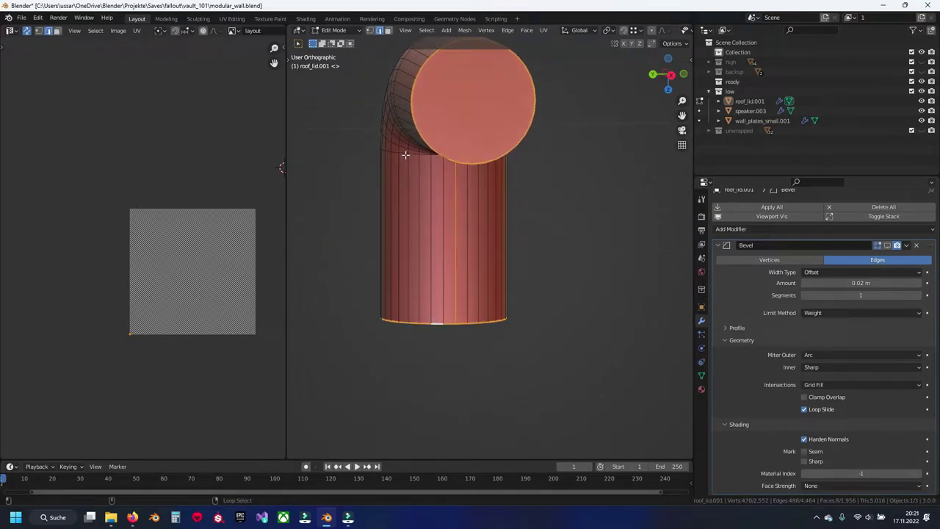
Mark the selected loops as seams, unwrap the pipes, move their UVs aside and hide them
key("ctrl+e")
left_click(469, 238)
key("a")
key("u")
left_click(468, 237)
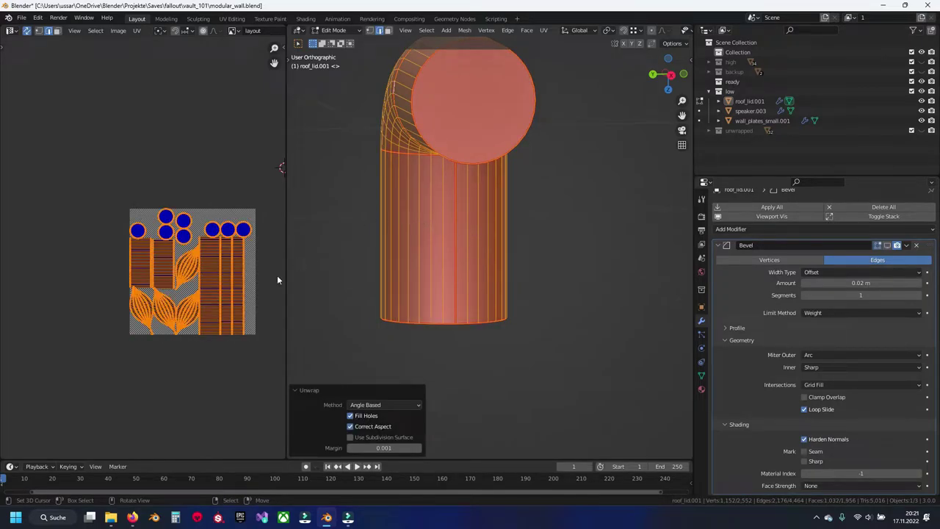
key("ctrl+z")
key("ctrl+z")
key("ctrl+z")
key("ctrl+z")
Hide the lid body so only the knob cylinders remain visible
scroll("down", 3)
key("ctrl+z")
key("ctrl+z")
scroll("down", 3)
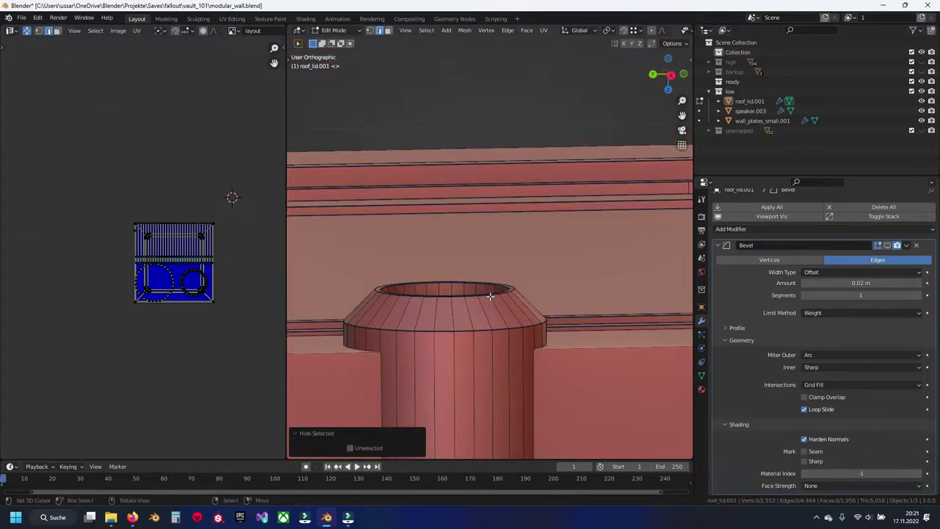
scroll("down", 3)
left_click_drag(630, 286, 630, 254)
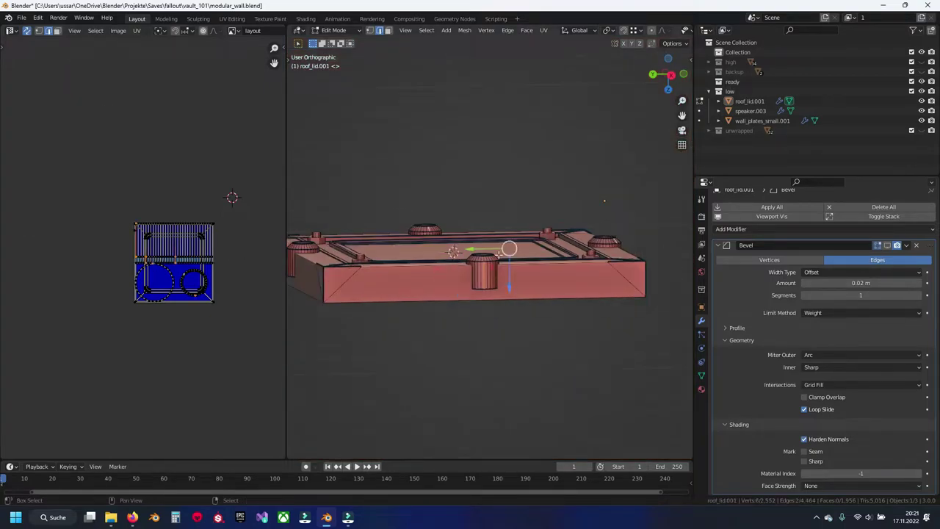
key("l")
key("ctrl+i")
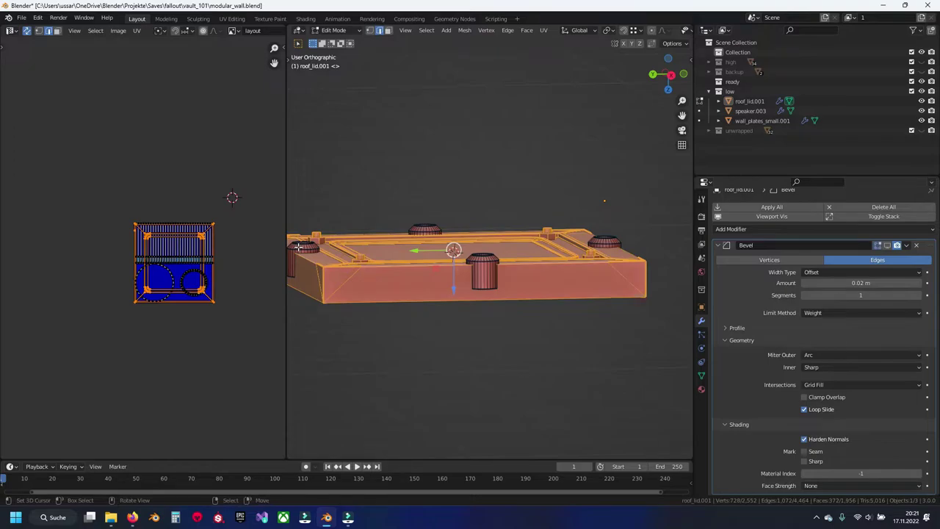
key("h")
Mark the knob's bottom edge loop as a seam
scroll("up", 3)
left_click(562, 258)
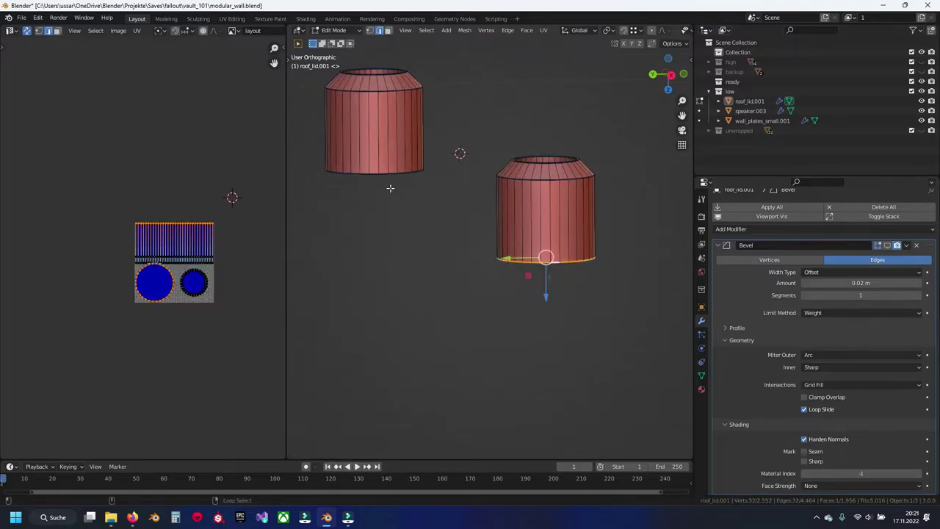
scroll("up", 3)
left_click_drag(572, 259, 428, 269)
left_click_drag(590, 287, 635, 258)
left_click(635, 258)
key("ctrl+e")
left_click(576, 241)
key("alt+a")
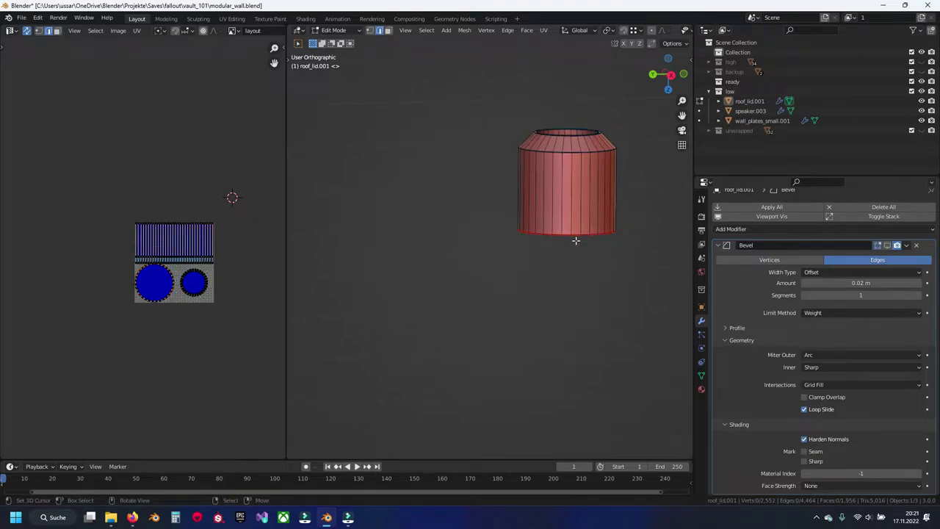
Select and frame the knob's top edge loop, and save the file
left_click(584, 150)
key("KP_Decimal")
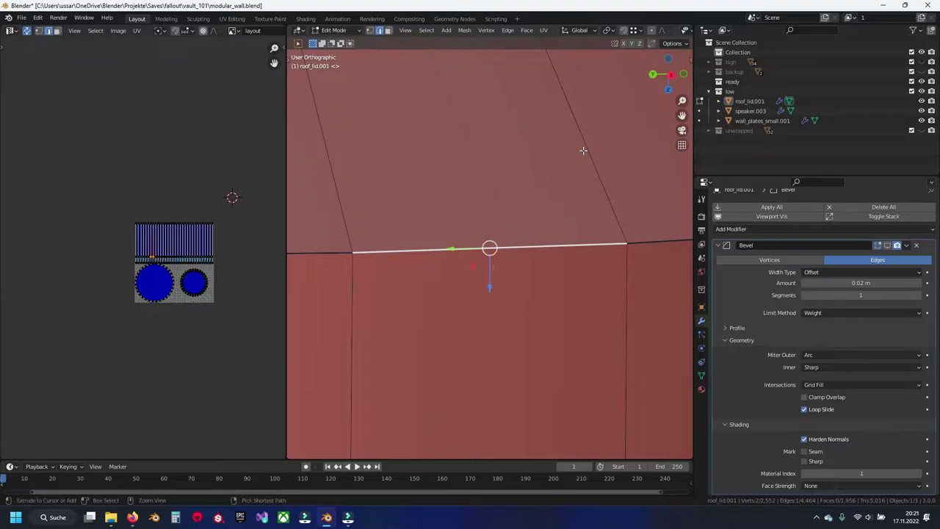
key("ctrl+s")
scroll("down", 3)
left_click_drag(536, 193, 507, 213)
scroll("up", 3)
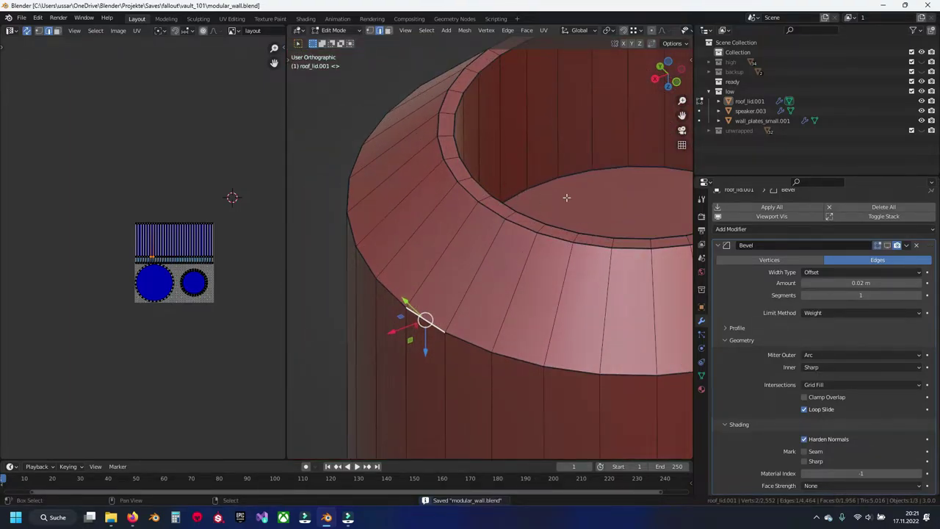
Mark the knob's upper rim edge loop as a seam
scroll("down", 3)
scroll("down", 3)
left_click(498, 264)
scroll("up", 3)
left_click(483, 218)
scroll("down", 3)
scroll("down", 3)
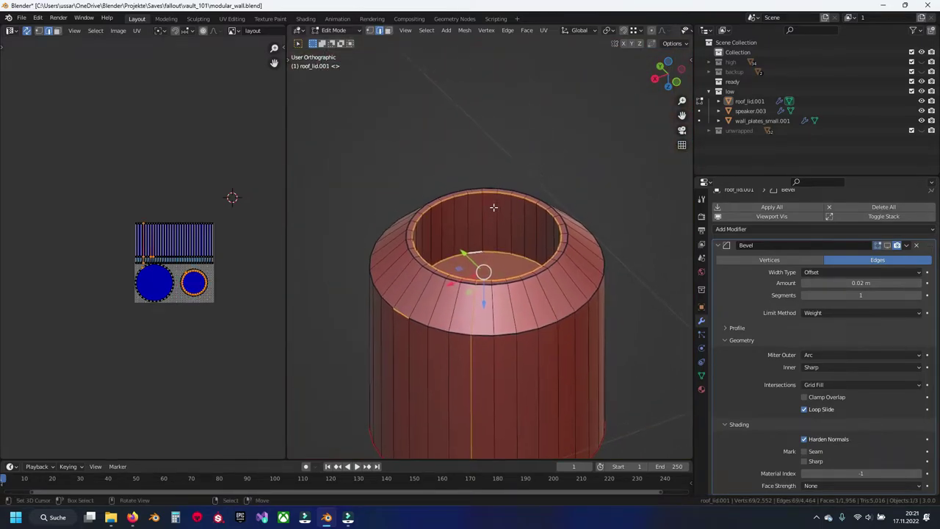
key("ctrl+e")
left_click(493, 208)
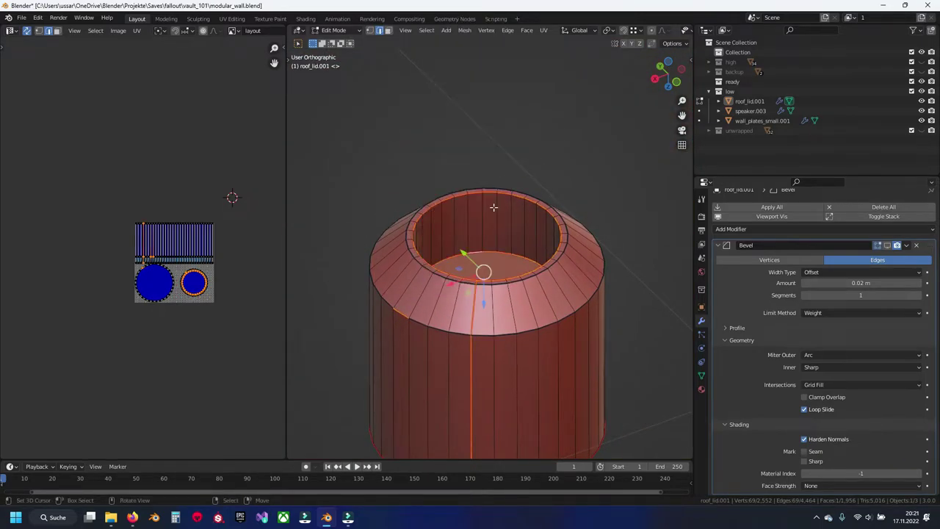
Unwrap the whole knob, move its UV islands to the upper left, and hide it
key("a")
key("u")
left_click(493, 208)
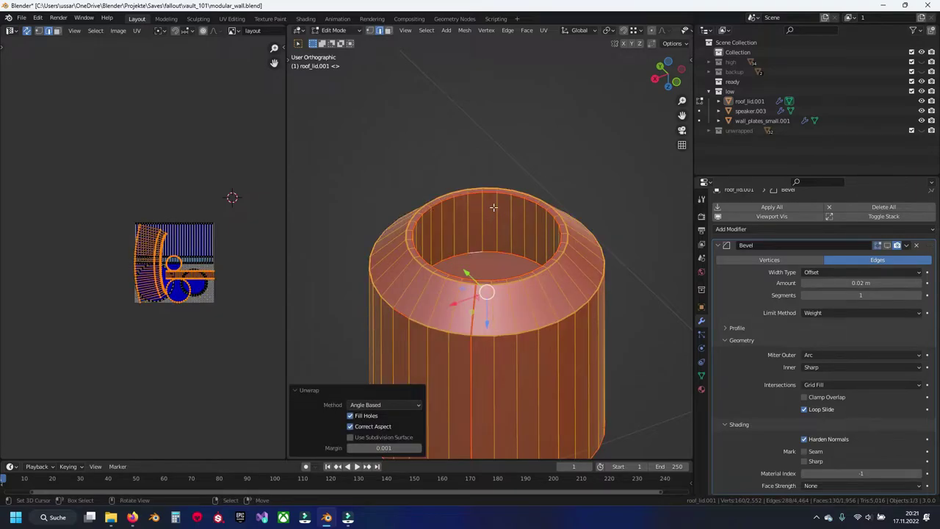
key("g")
left_click(43, 200)
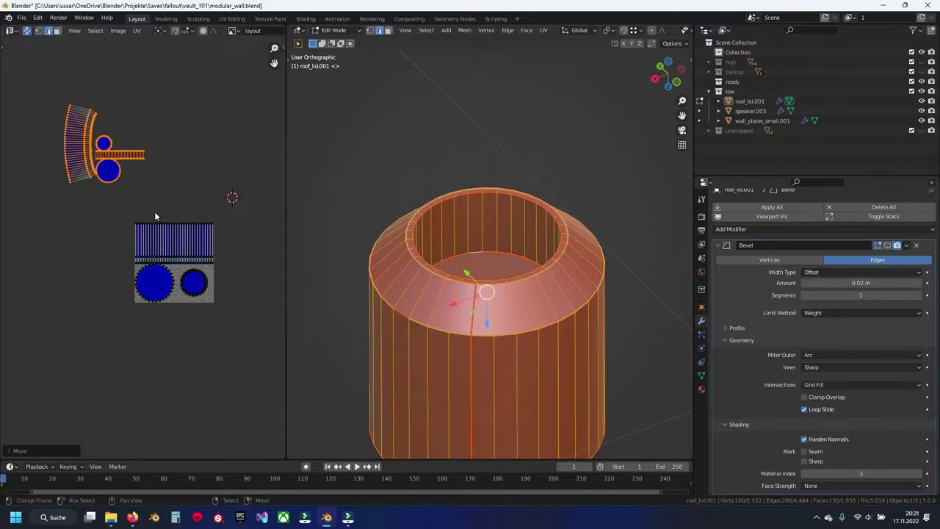
key("h")
scroll("down", 3)
left_click_drag(409, 273, 462, 308)
scroll("up", 3)
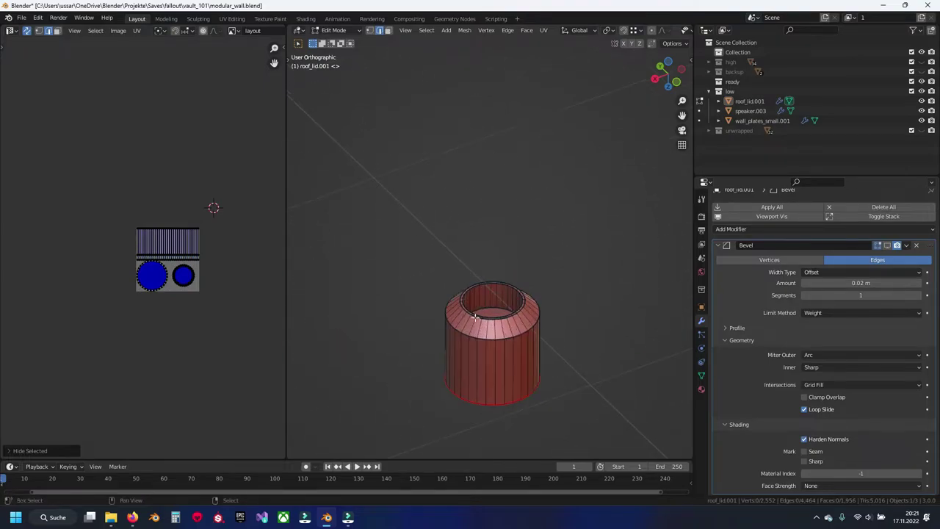
Select a vertical edge loop and the outer rim loop on the second knob
left_click(493, 263)
scroll("down", 3)
scroll("up", 3)
scroll("down", 3)
scroll("down", 3)
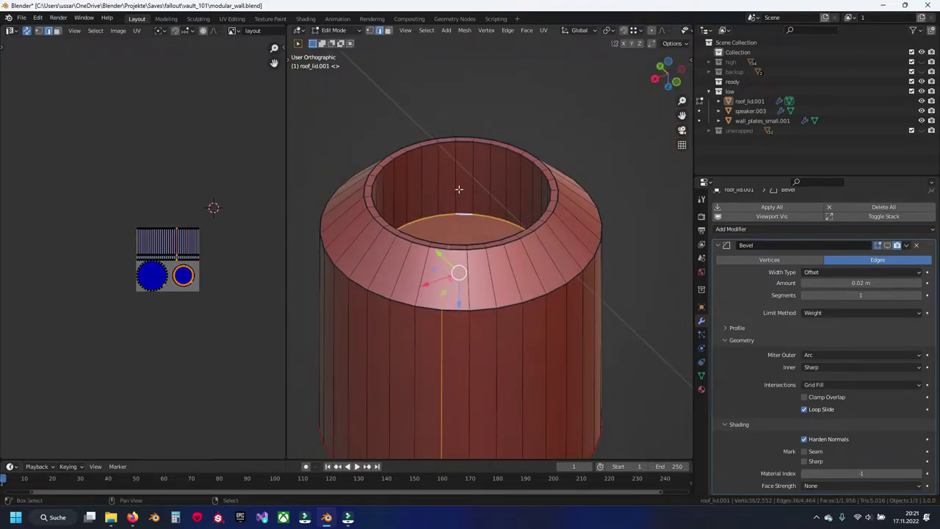
left_click_drag(458, 188, 467, 232)
left_click(446, 319)
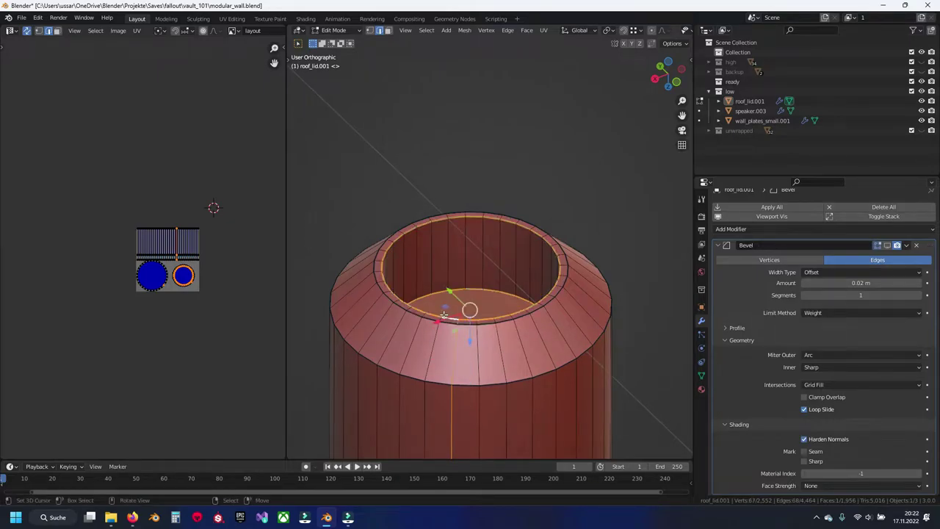
scroll("down", 3)
scroll("down", 3)
left_click_drag(441, 314, 591, 251)
left_click_drag(372, 298, 488, 252)
scroll("up", 3)
scroll("up", 3)
Add the inner top, rim and floor loops, and mark all selected loops as seams
left_click(481, 271)
left_click(490, 231)
scroll("down", 3)
scroll("down", 3)
scroll("up", 3)
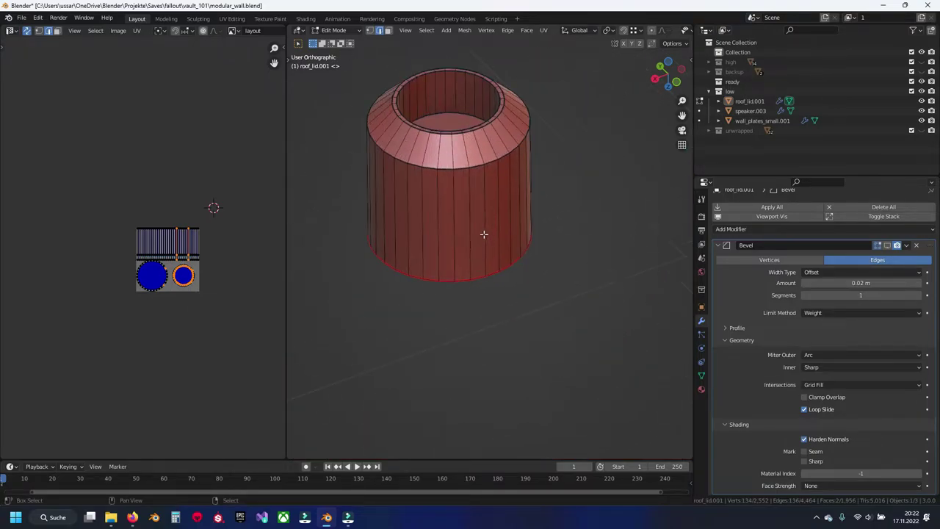
left_click_drag(484, 234, 438, 296)
scroll("up", 3)
scroll("up", 3)
left_click(434, 325)
left_click(424, 289)
key("ctrl+e")
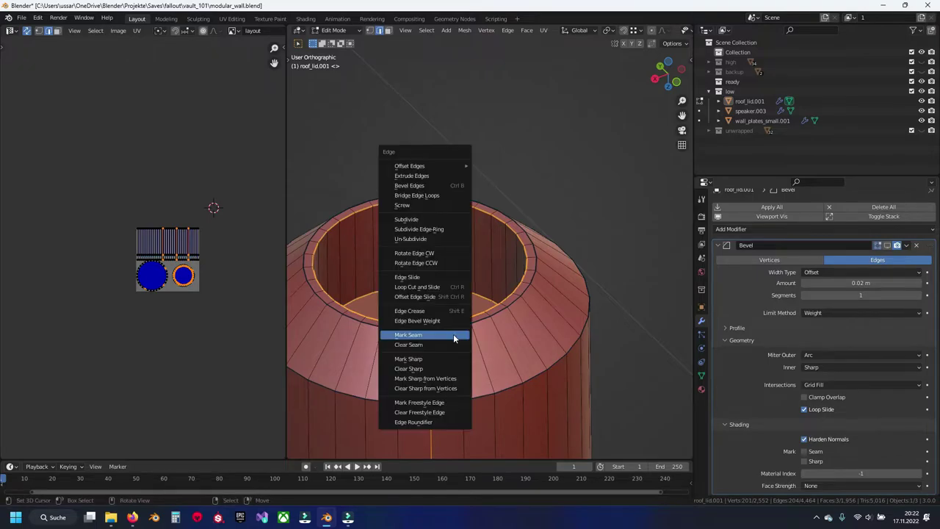
left_click(453, 334)
Unwrap the second knob and move its UV island to the upper left
key("a")
key("u")
left_click(453, 334)
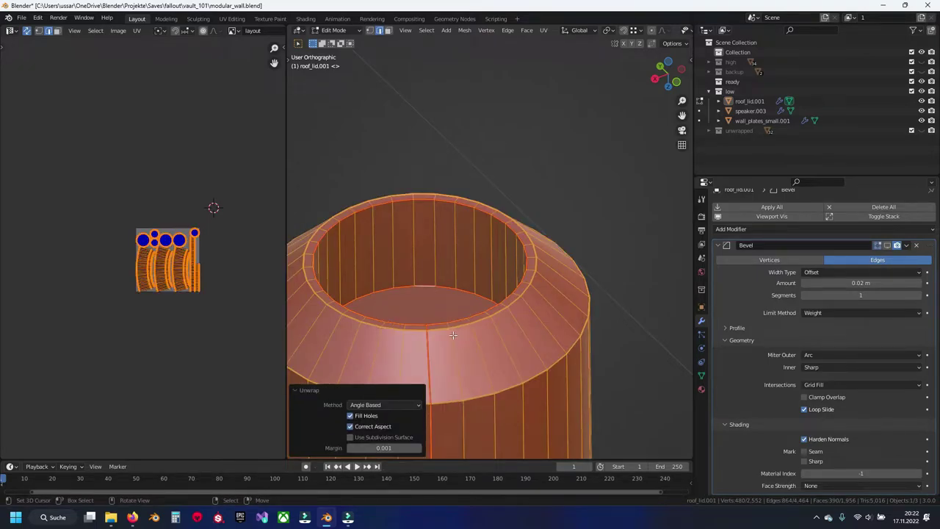
key("g")
left_click(97, 193)
Reveal everything, box-select the set-aside UV islands, hide those parts, and save
key("alt+h")
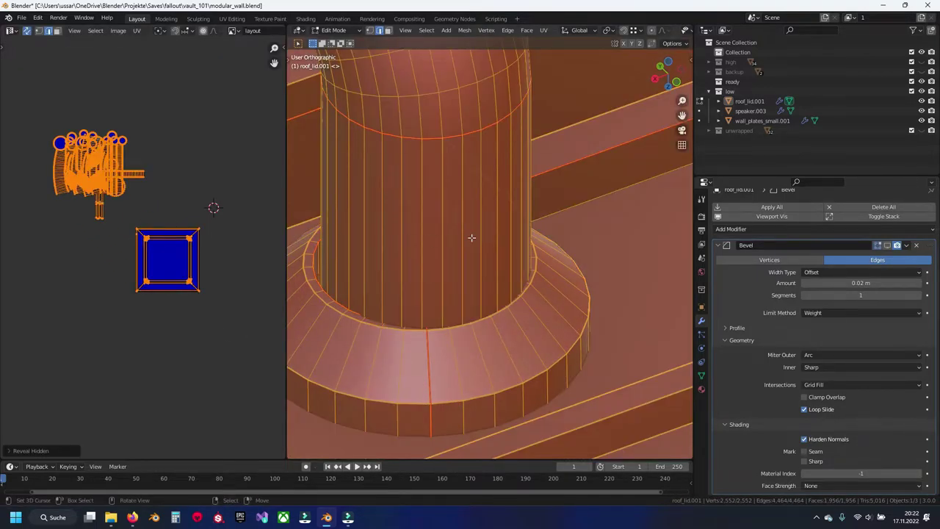
key("alt+a")
left_click_drag(24, 104, 145, 234)
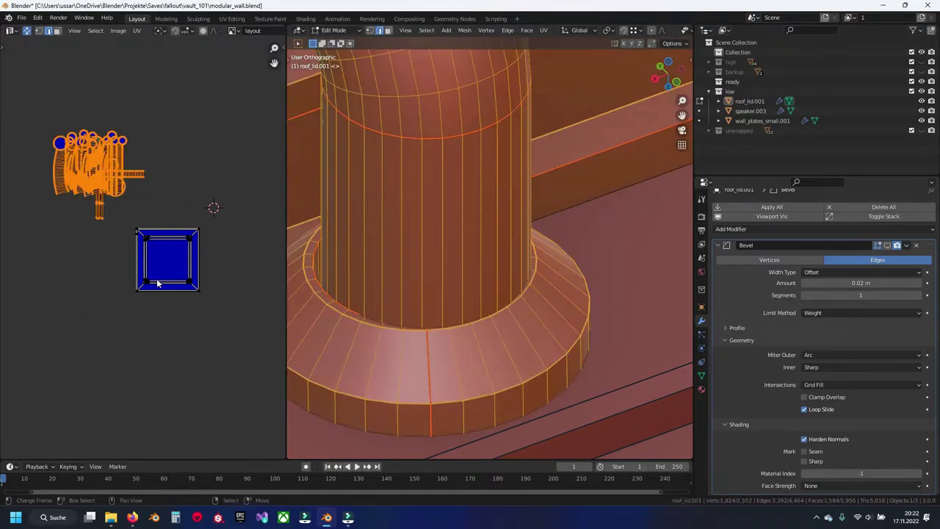
key("h")
key("ctrl+s")
key("Home")
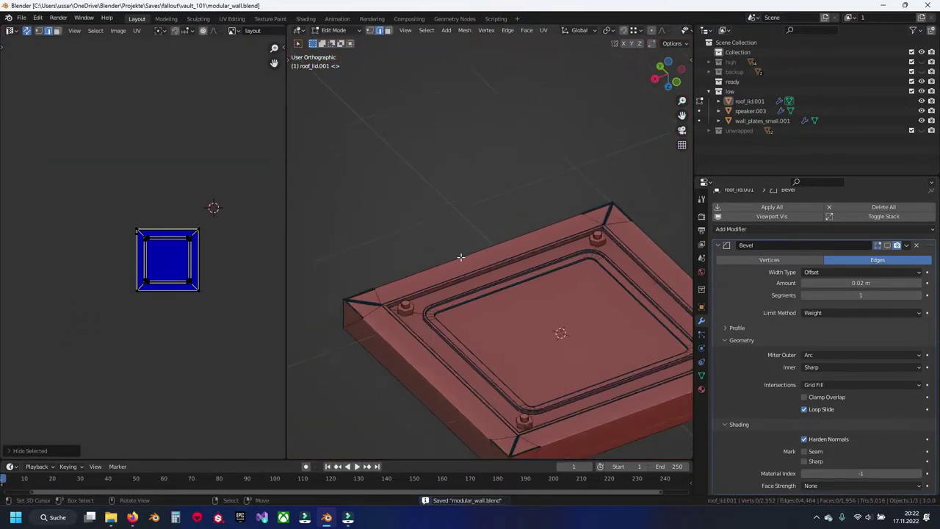
Select the top and right bolts and hide all other geometry
scroll("up", 3)
left_click_drag(409, 283, 506, 198)
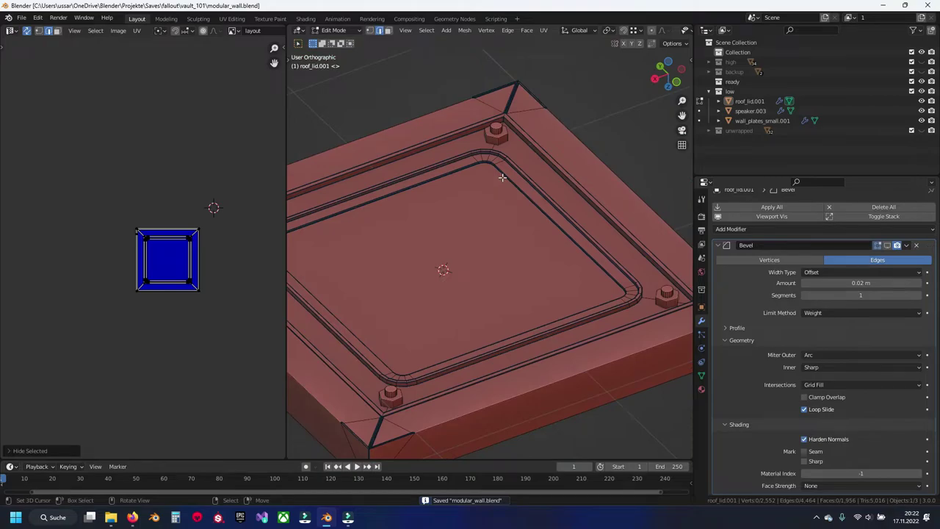
left_click(496, 137)
left_click(665, 298)
scroll("up", 3)
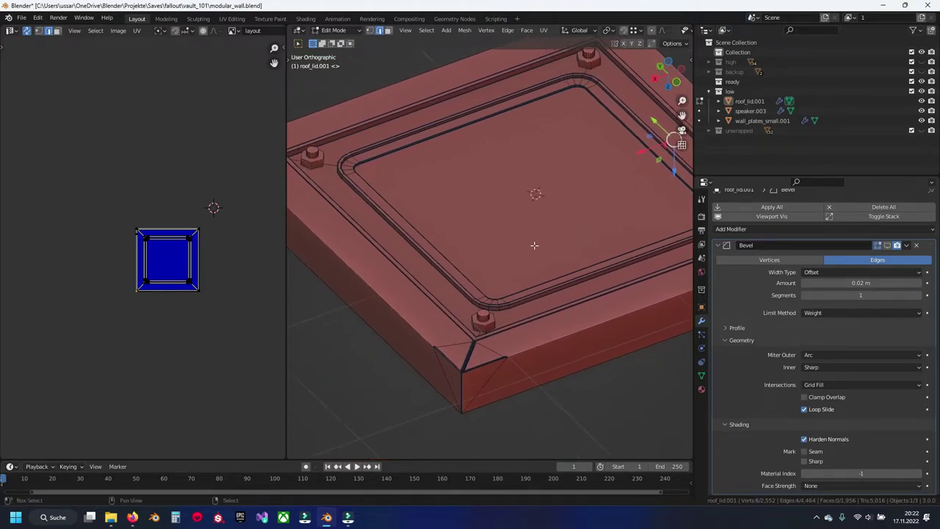
left_click_drag(353, 418, 465, 327)
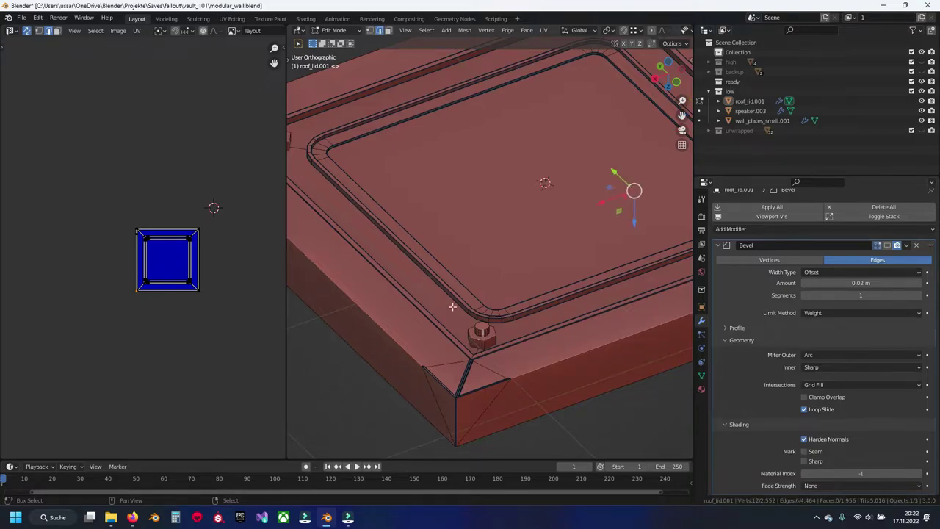
left_click_drag(452, 307, 509, 277)
key("l")
key("ctrl+i")
key("h")
Save the file and select all sharp edges of the bolts
key("ctrl+s")
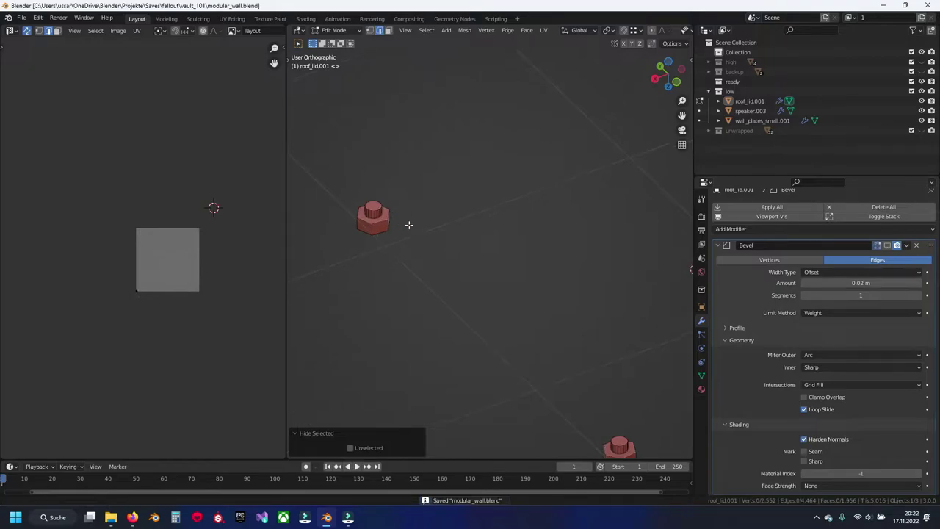
key("Home")
left_click(431, 284)
scroll("up", 3)
scroll("down", 3)
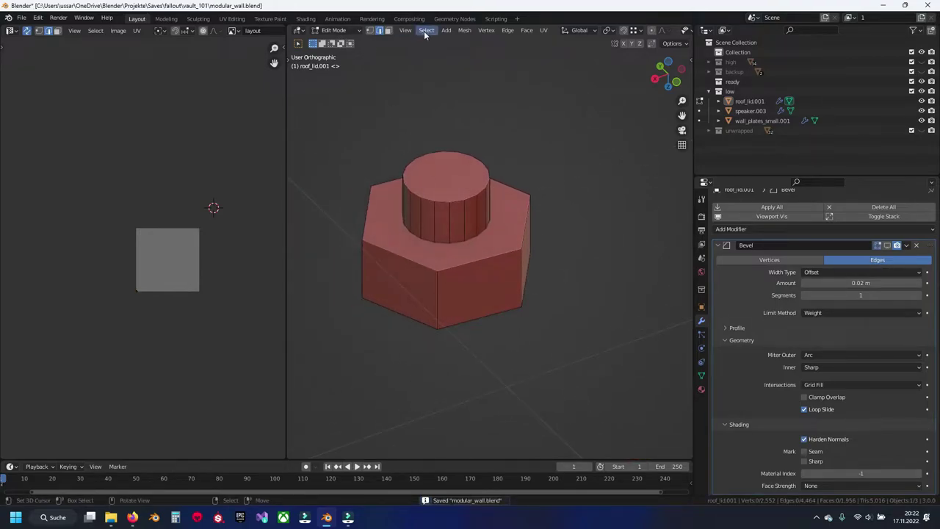
left_click(425, 31)
left_click(453, 130)
Give the sharp edges a bevel weight of 1, isolate the bolts, and hide the low collection
key("n")
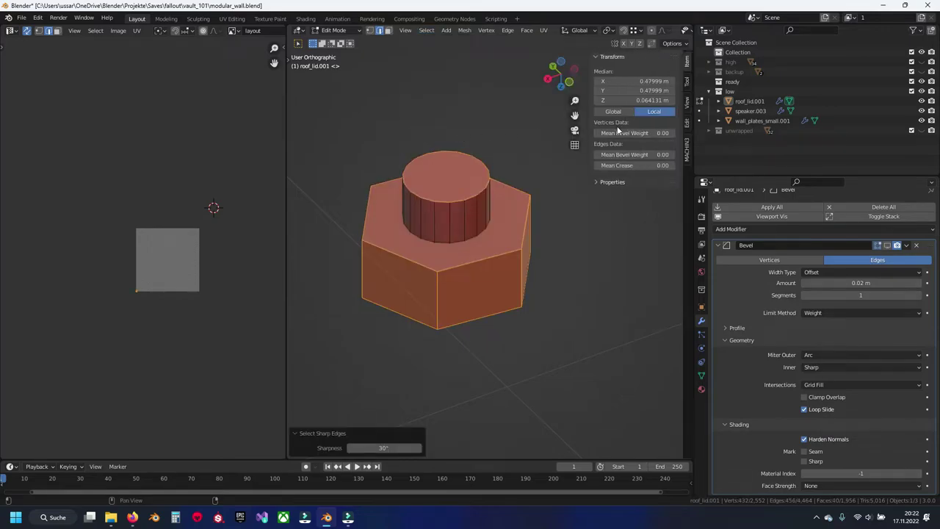
left_click(635, 154)
key("Return")
key("n")
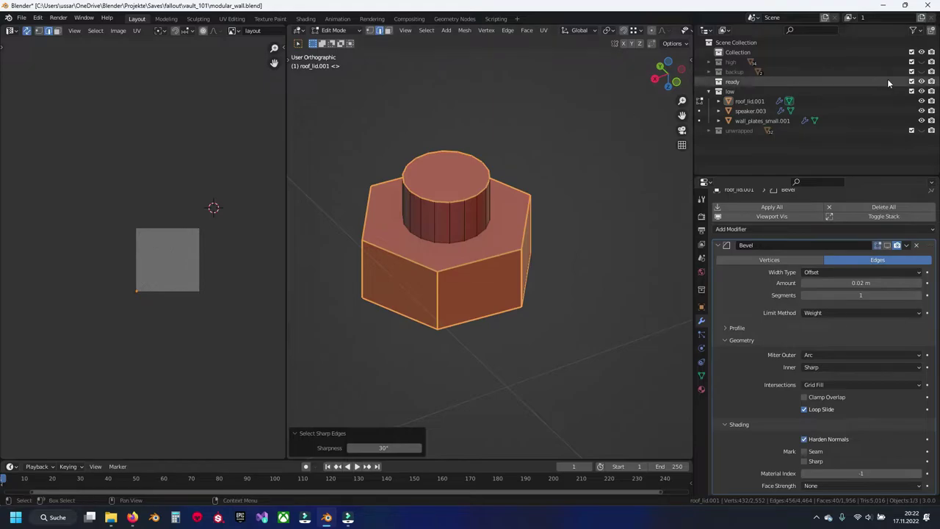
key("KP_Divide")
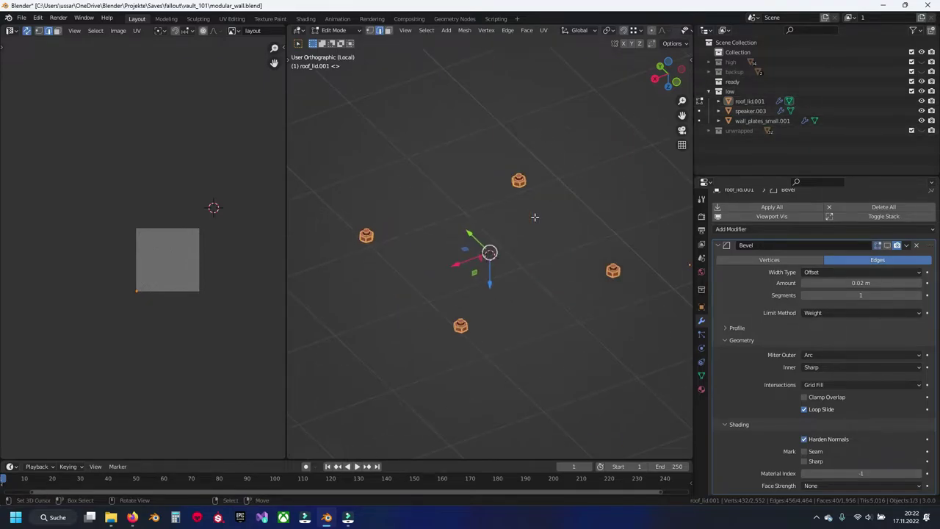
key("Tab")
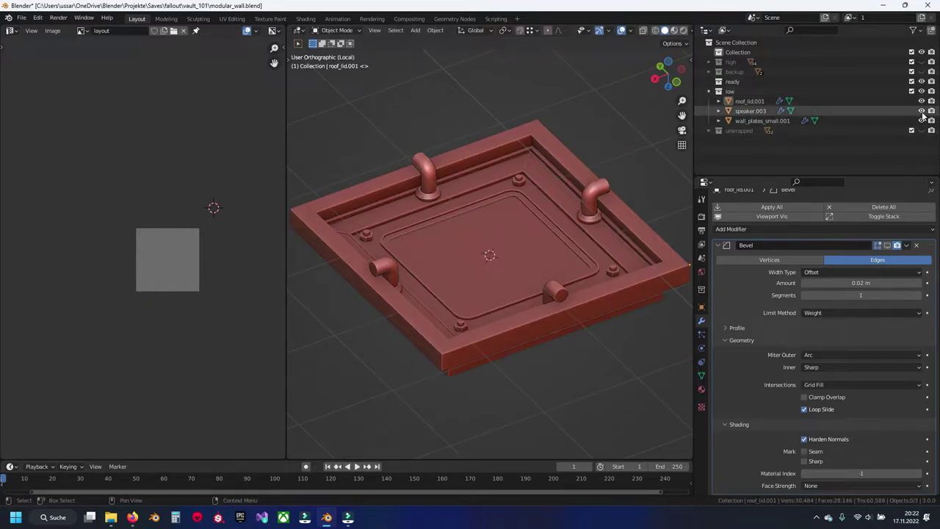
left_click(921, 91)
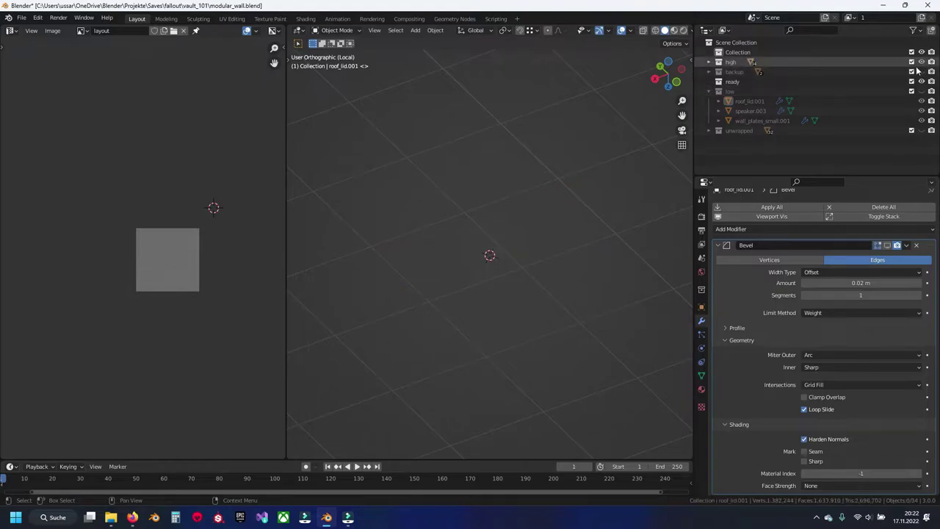
Read the high-poly bolt's 0.02 bevel weight, then hide the high collection and show low
key("KP_Divide")
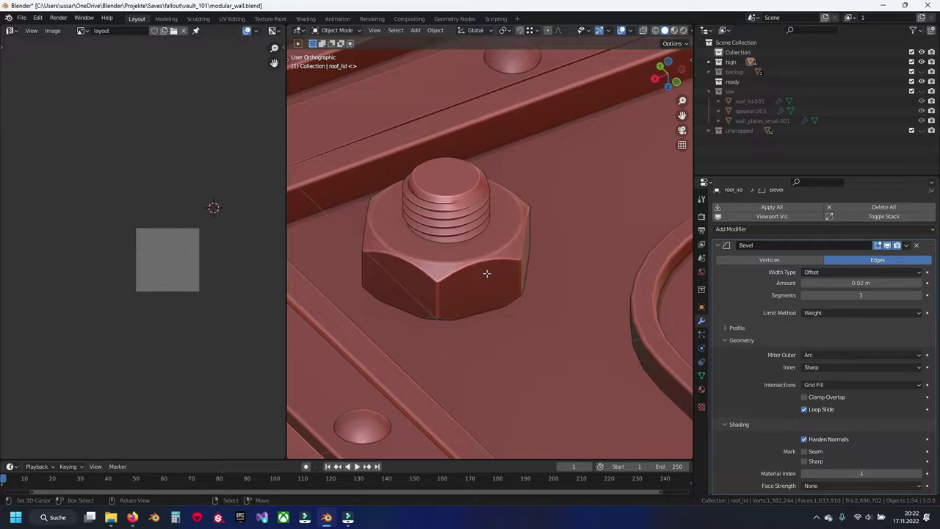
key("Tab")
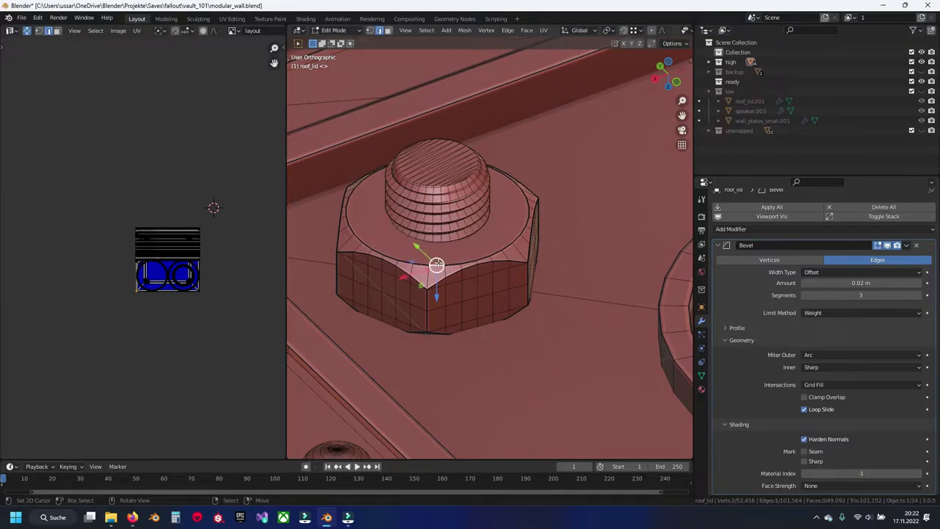
key("n")
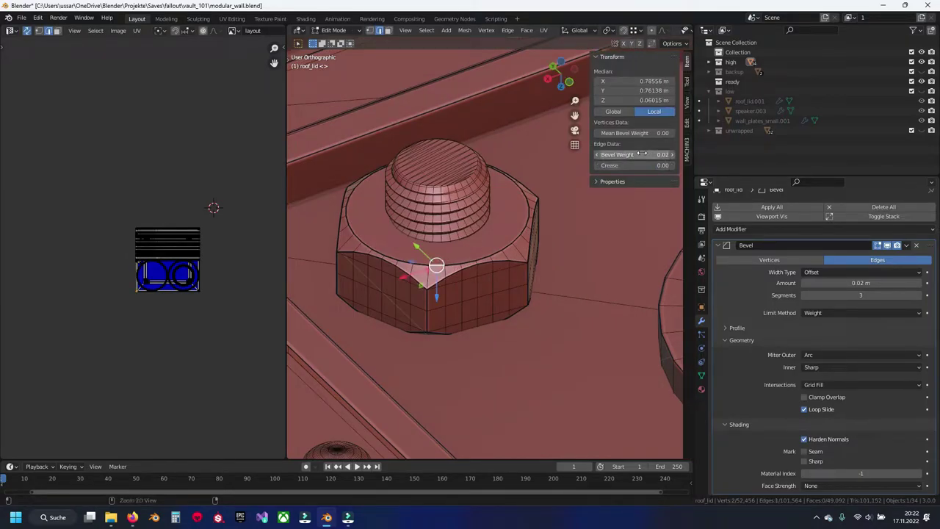
key("n")
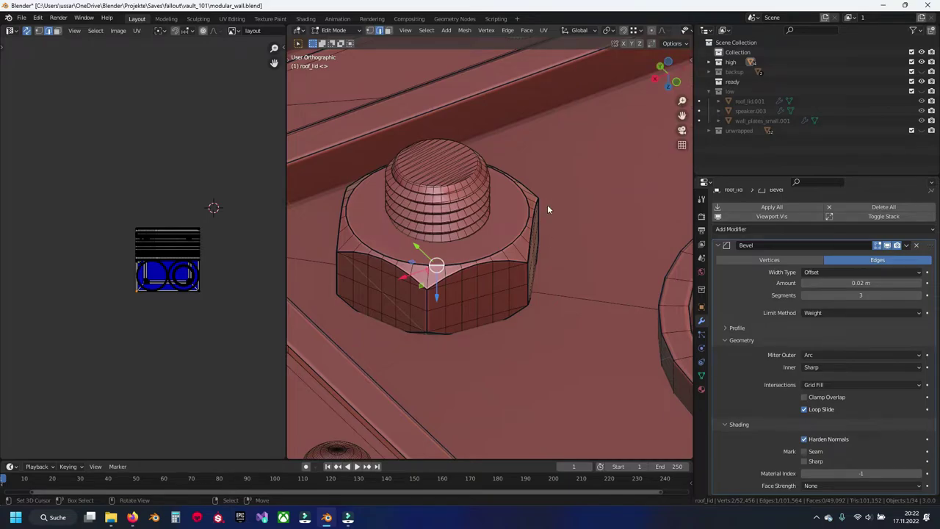
key("Tab")
left_click(922, 62)
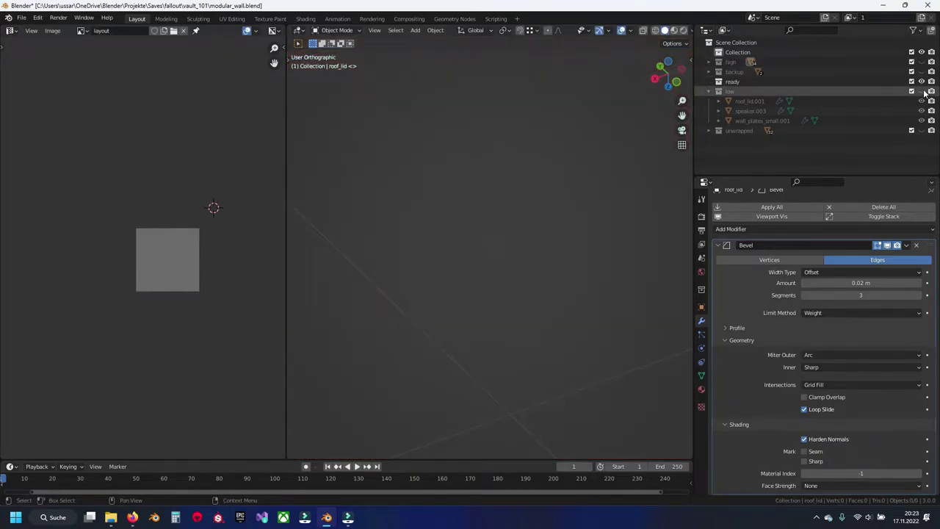
left_click(922, 91)
Set roof_lid.001's nut edges to a mean bevel weight of 0.02 and save
left_click(486, 245)
key("Tab")
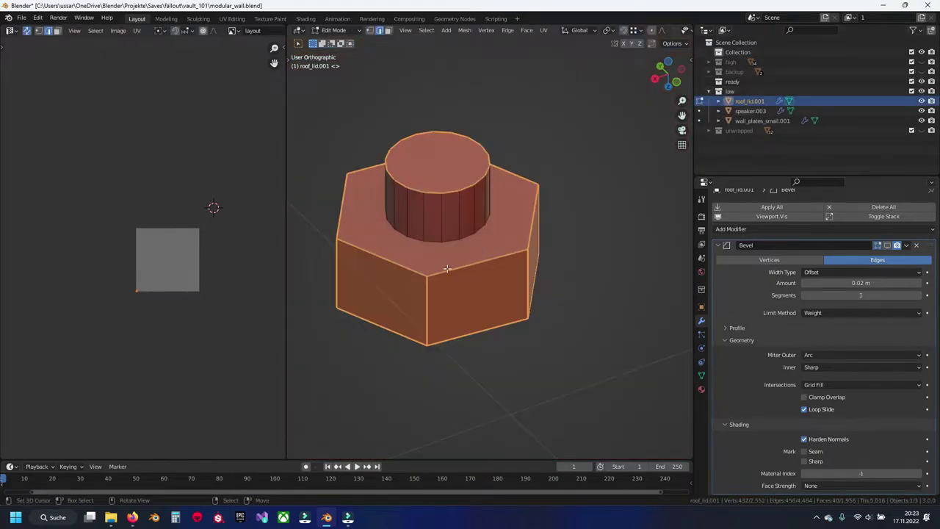
key("n")
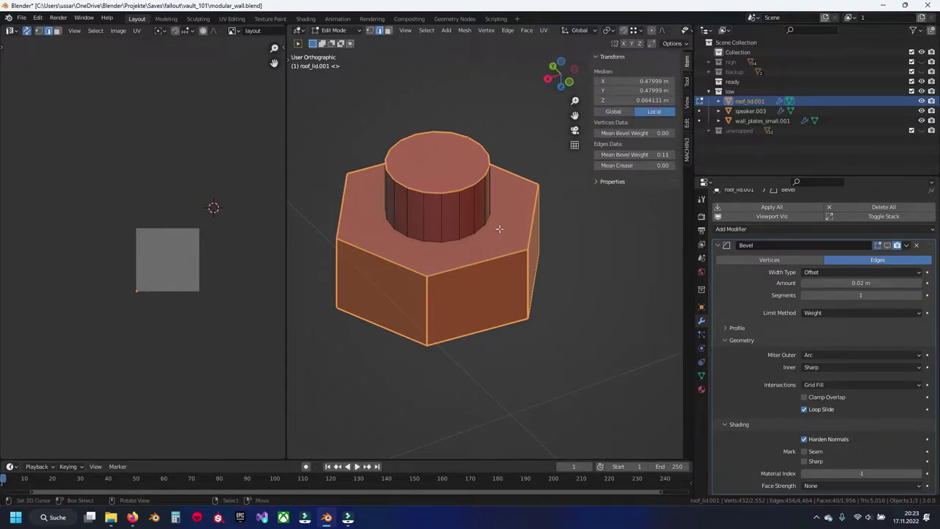
left_click(655, 154)
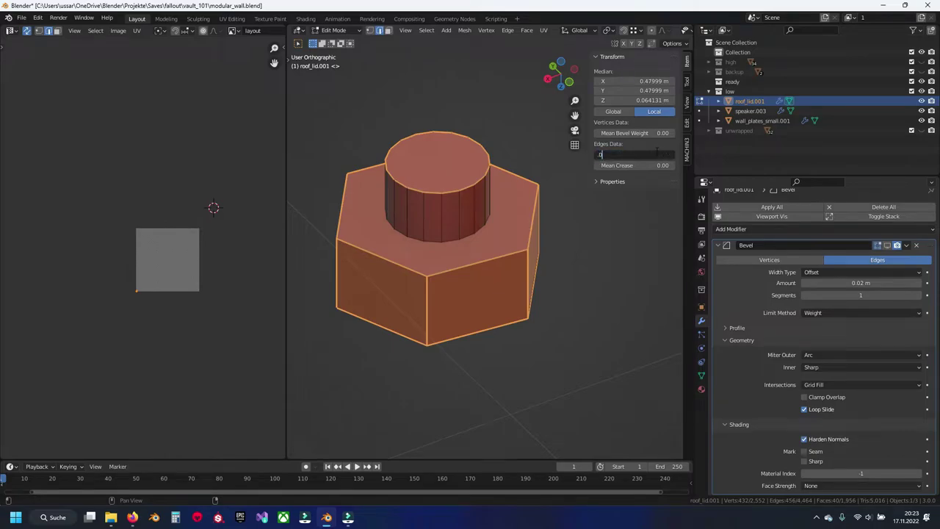
type("0.02")
key("Return")
key("alt+a")
key("ctrl+s")
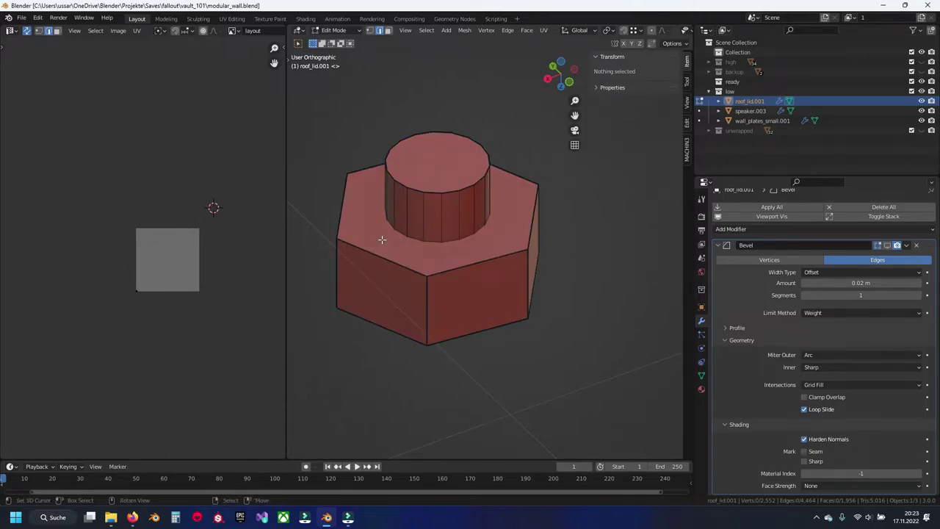
Inspect the nut's bottom and vertical edges, then re-enter Edit Mode in vertex select and save
scroll("down", 3)
left_click_drag(419, 278, 447, 290)
left_click(458, 296)
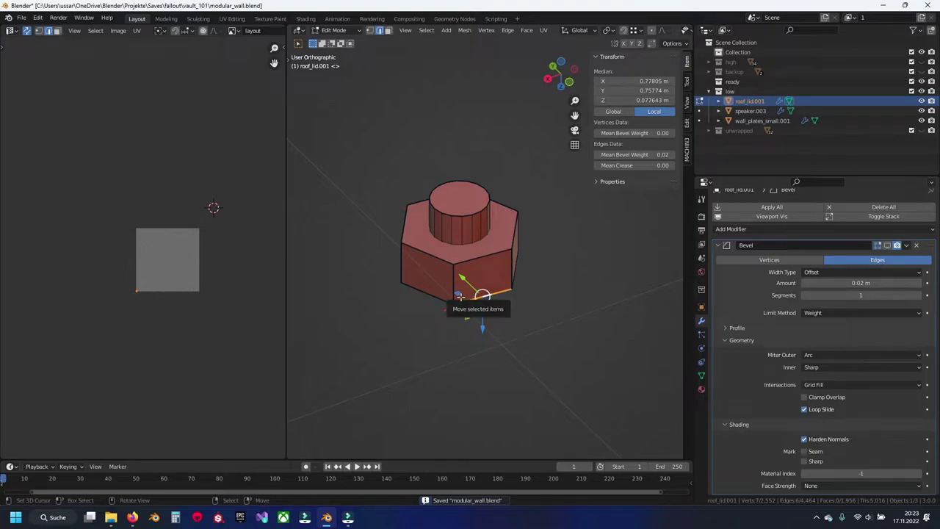
left_click(468, 279)
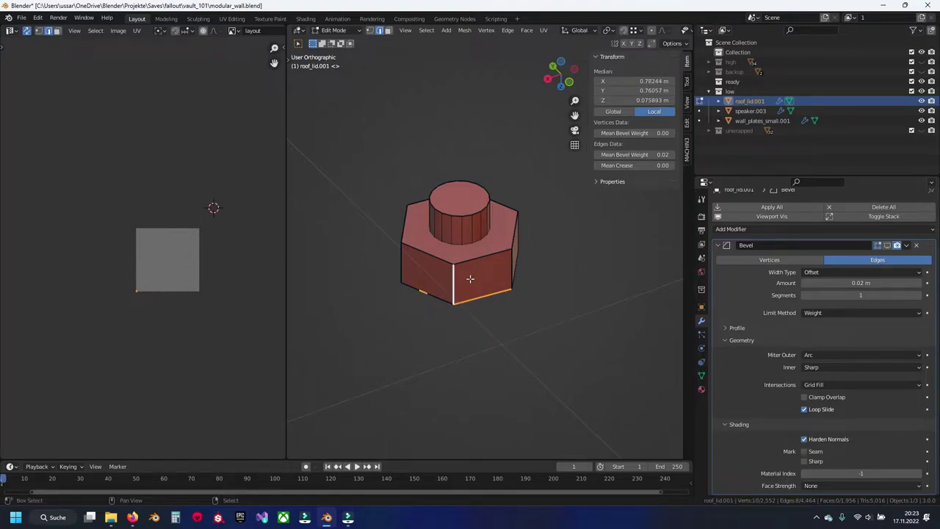
key("KP_Decimal")
key("Tab")
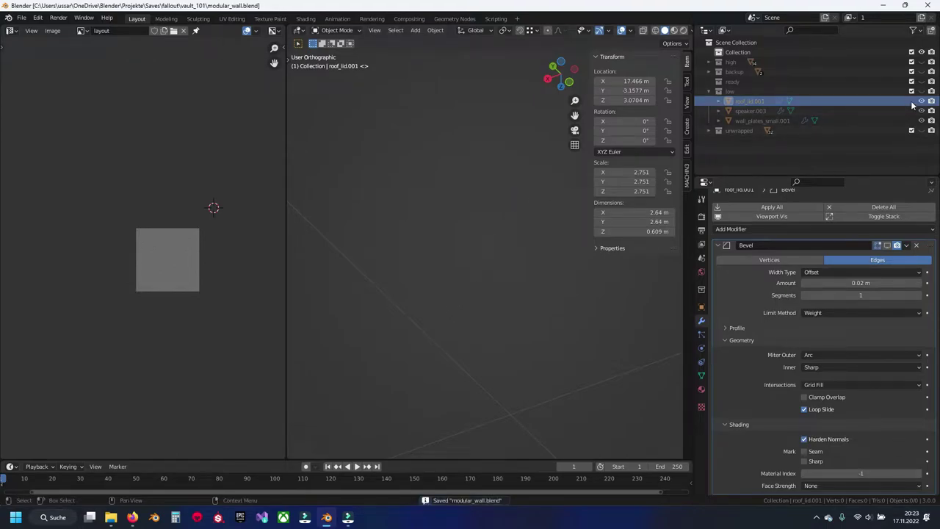
left_click(921, 91)
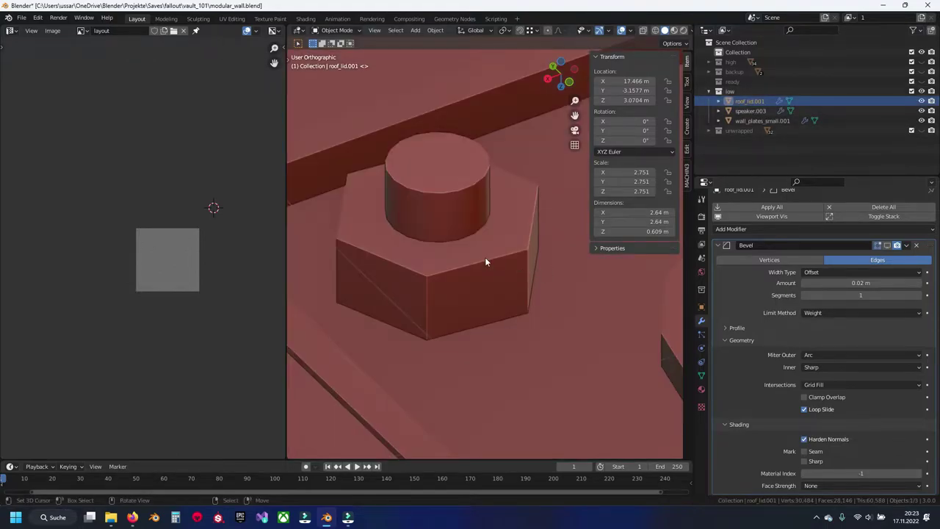
key("n")
key("Tab")
key("alt+a")
key("1")
key("ctrl+s")
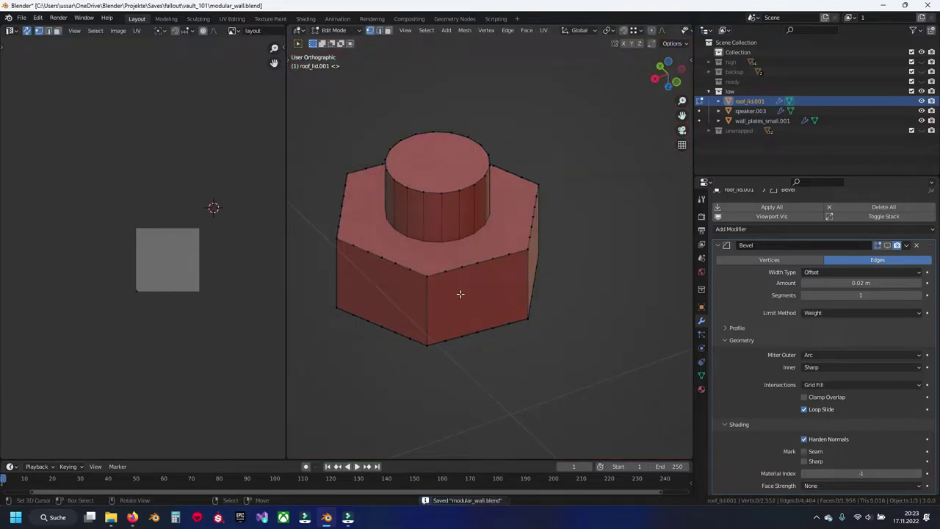
Try dissolving all of the nut's edges, undo it, deselect everything and save the file
left_click_drag(466, 291, 480, 253)
left_click_drag(522, 210, 495, 264)
key("a")
key("q")
left_click(492, 294)
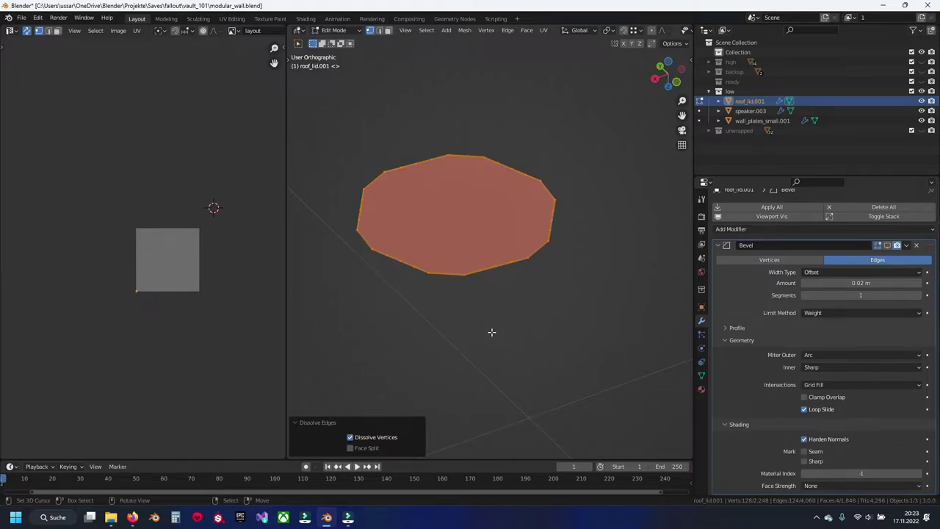
key("ctrl+z")
key("alt+a")
key("ctrl+s")
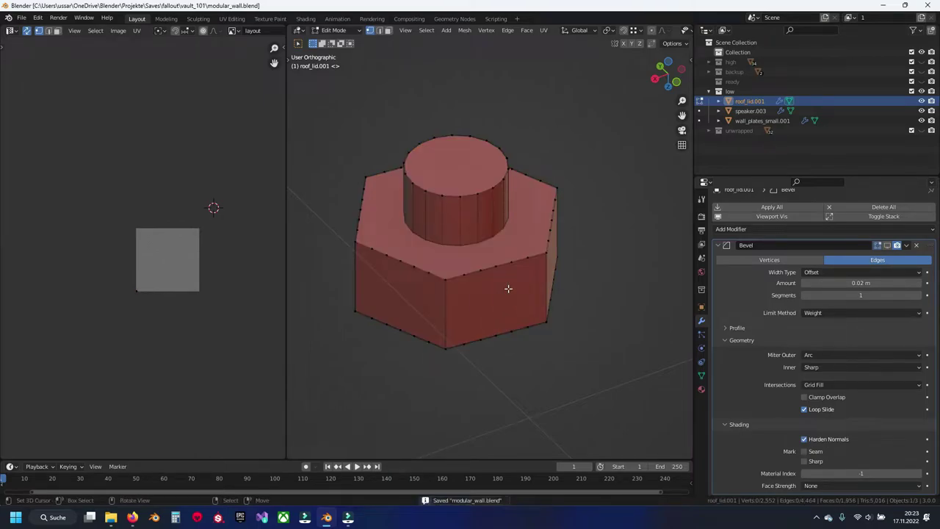
Select the path along one hexagon edge and dissolve its extra vertices
left_click(463, 273)
left_click(497, 265)
key("x")
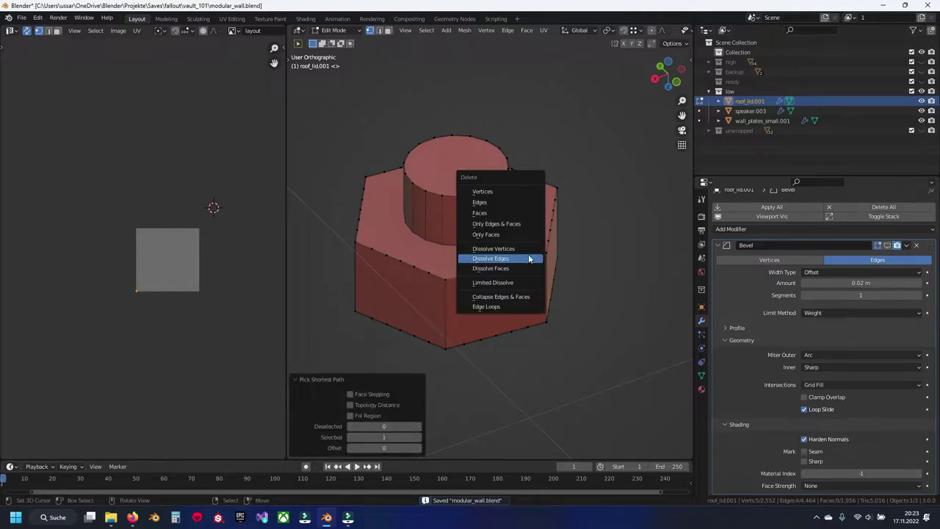
left_click(528, 254)
key("ctrl+z")
key("x")
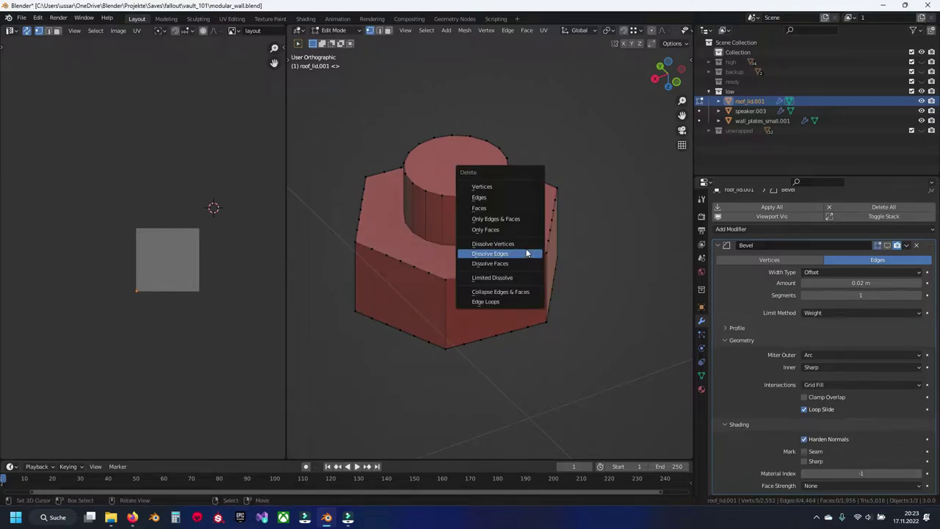
left_click(523, 243)
Dissolve the surplus vertices along the bottom-right and bottom-left hexagon edges
left_click(449, 345)
left_click(546, 322)
key("x")
left_click(529, 328)
left_click(445, 344)
left_click(355, 311)
key("x")
left_click(411, 281)
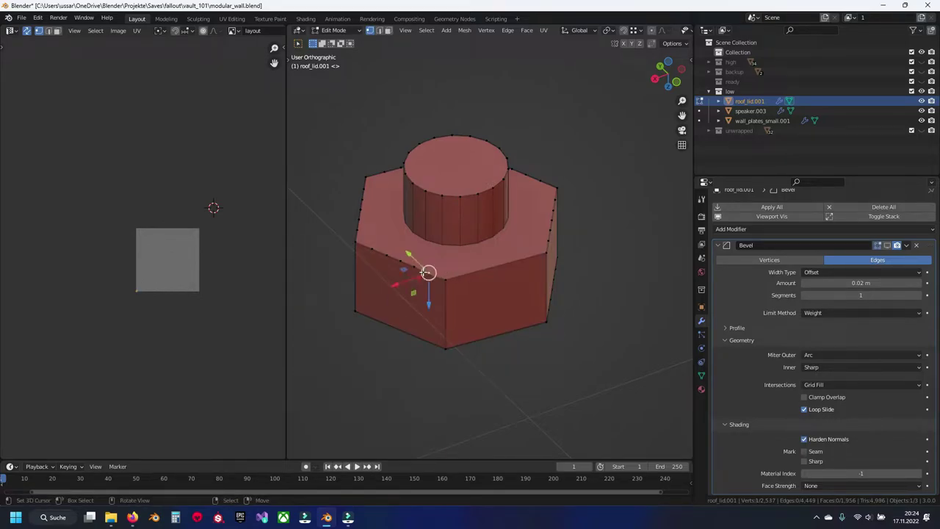
Dissolve the extra vertices along the right edge and the next hexagon edge
left_click(426, 272)
left_click(375, 251)
left_click(546, 243)
left_click(556, 189)
key("x")
left_click(558, 203)
left_click(427, 271)
left_click(360, 245)
key("x")
left_click(412, 249)
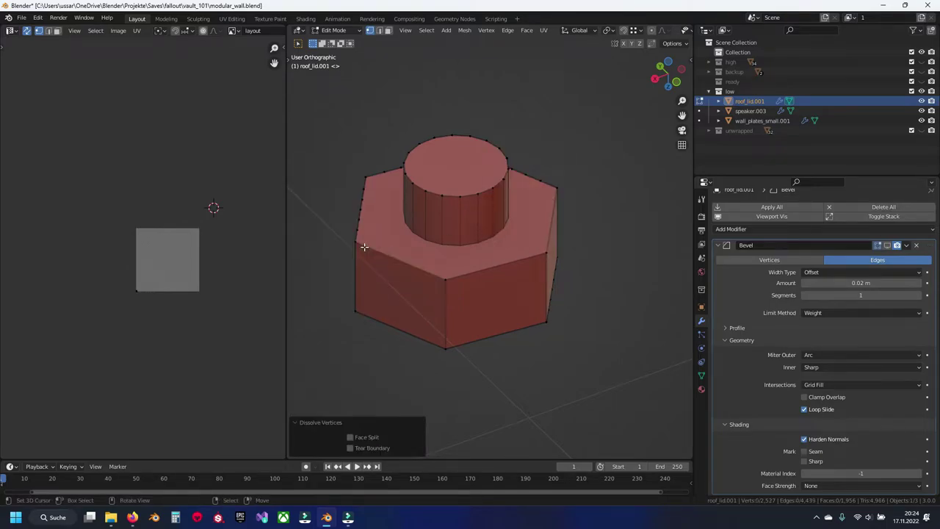
Zoom in and dissolve the extra vertices on the upper-left and lower-left edges
scroll("up", 3)
scroll("up", 3)
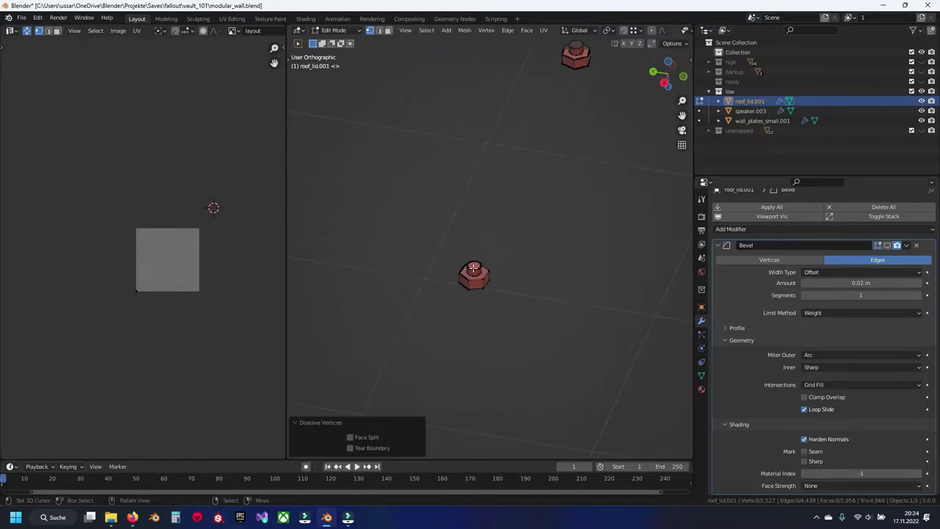
scroll("up", 3)
scroll("up", 3)
left_click(446, 277)
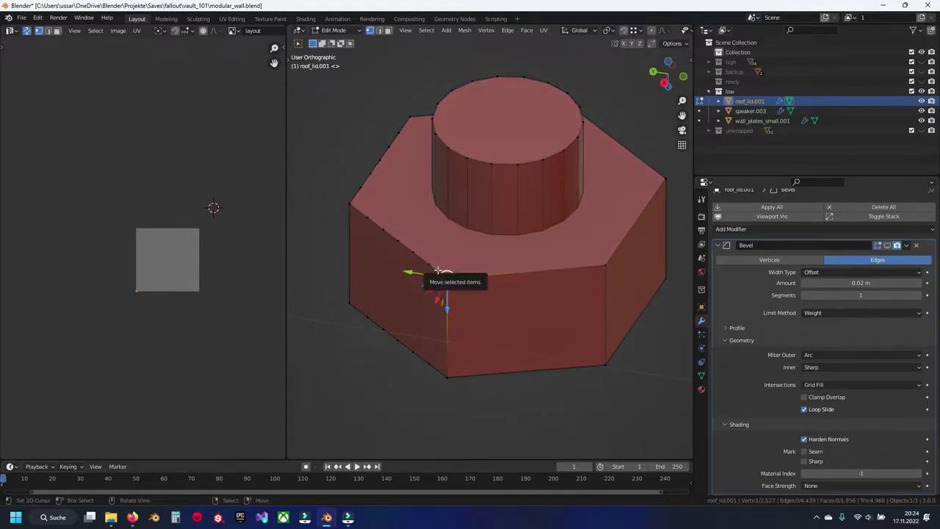
key("KP_Decimal")
left_click(472, 236)
key("x")
left_click(422, 294)
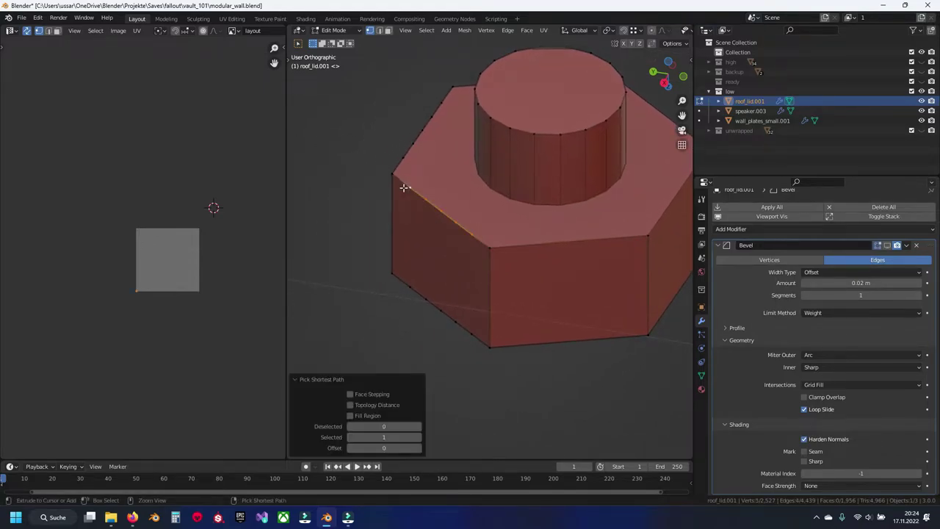
left_click(470, 334)
left_click(403, 284)
key("x")
left_click(399, 287)
Dissolve the extra vertices along the nut's lower and upper edges
left_click_drag(398, 287, 452, 345)
left_click(452, 345)
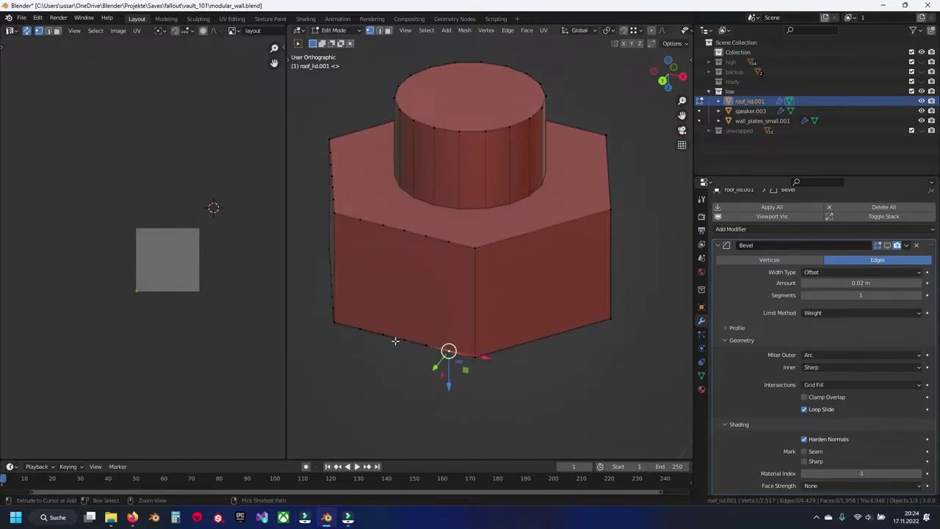
left_click(361, 334)
key("x")
left_click(361, 335)
left_click(450, 244)
left_click(403, 230)
key("x")
left_click(360, 225)
Dissolve the extra vertices on the top-front and bottom-front edges
left_click_drag(360, 224, 453, 293)
left_click(504, 252)
left_click(381, 246)
key("x")
left_click(381, 246)
left_click(376, 352)
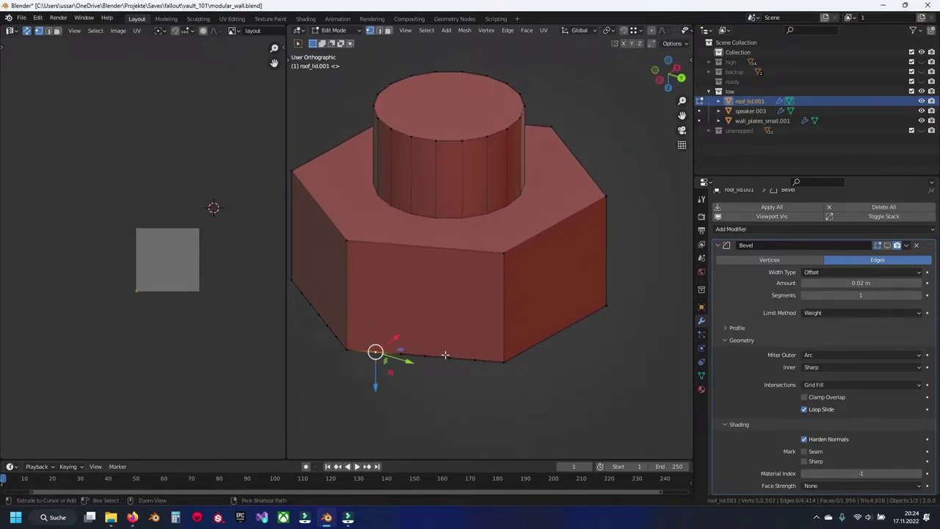
left_click(412, 353)
key("x")
left_click(481, 357)
Dissolve the extra vertices along the last remaining bottom edge
left_click_drag(481, 357, 459, 348)
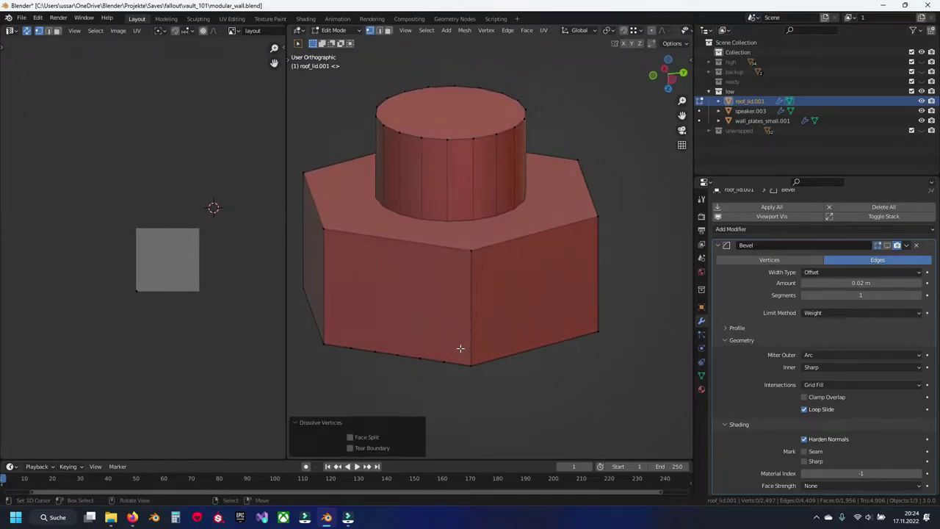
left_click(470, 364)
left_click(445, 360)
left_click(397, 357)
key("x")
left_click(345, 353)
Mark the nut's bottom rim and vertical edges as seams
key("2")
left_click(400, 338)
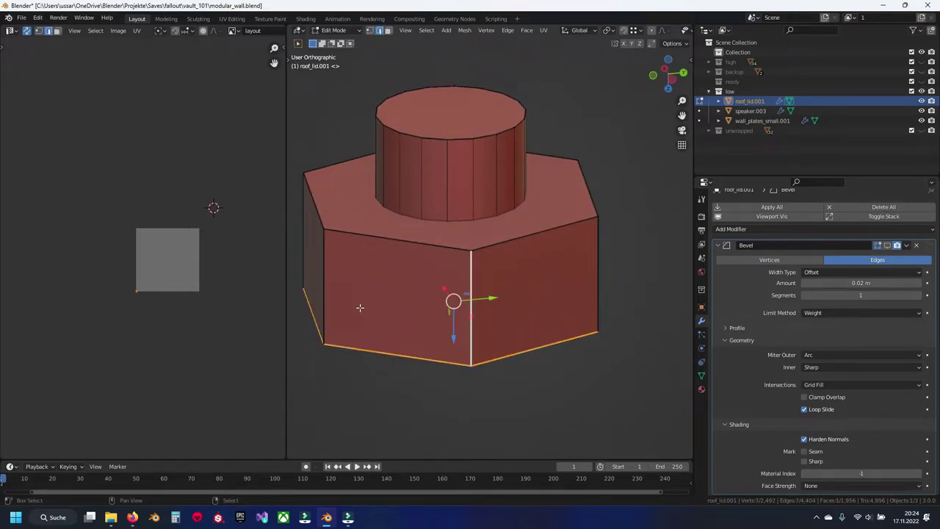
left_click(360, 309)
left_click(597, 279)
left_click_drag(596, 279, 494, 293)
left_click(399, 294)
left_click_drag(331, 304, 440, 316)
key("ctrl+e")
left_click(419, 318)
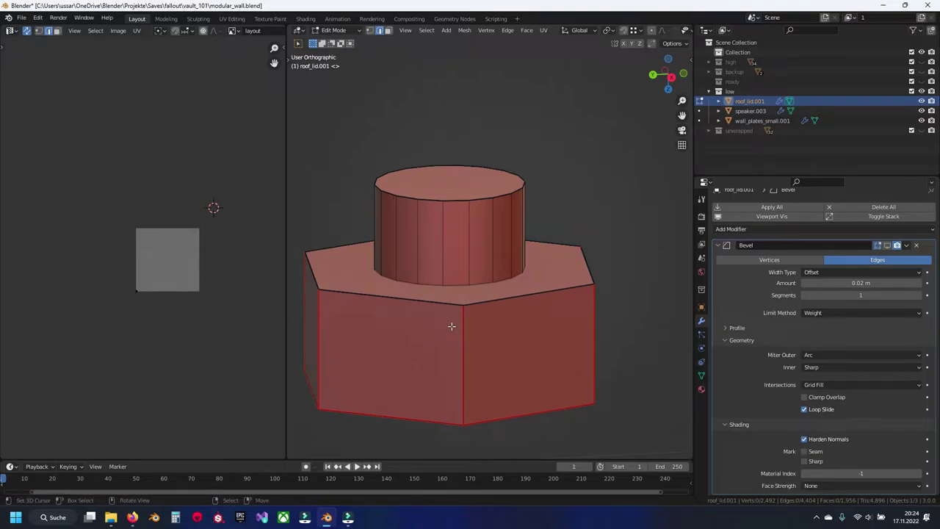
Mark the cylinder's rim loops as seams in X-ray view and apply an unwrap option
left_click(426, 200)
key("alt+z")
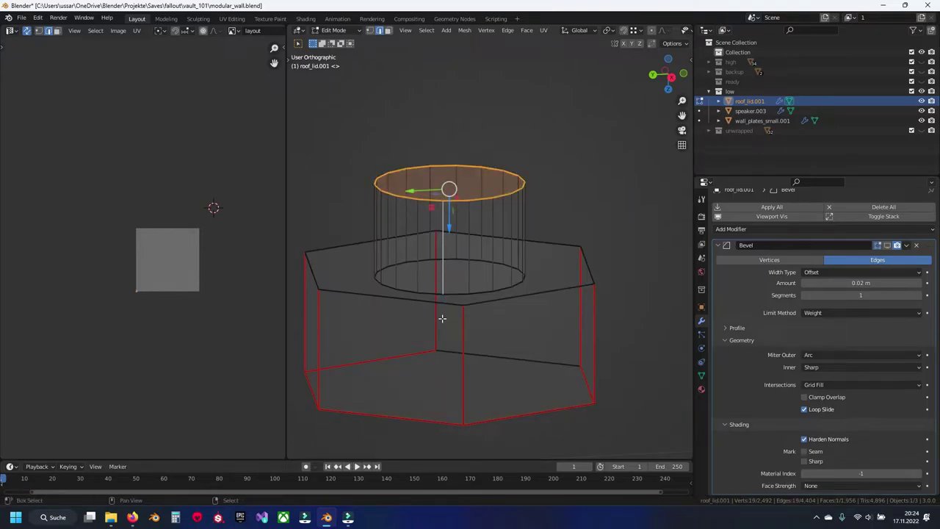
right_click(454, 296)
left_click(462, 301)
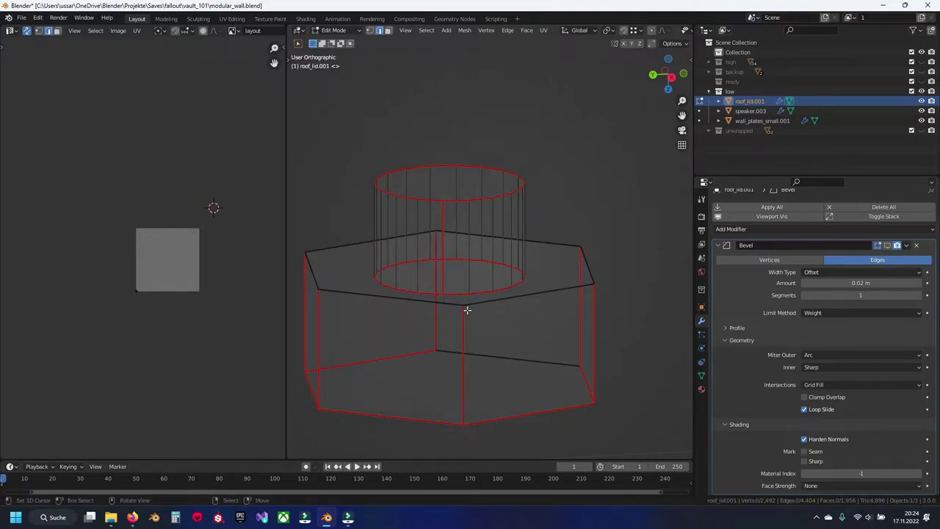
key("u")
left_click(478, 310)
Unwrap the entire linked bolt and place its UV islands at the upper left
key("shift+z")
left_click_drag(296, 145, 569, 398)
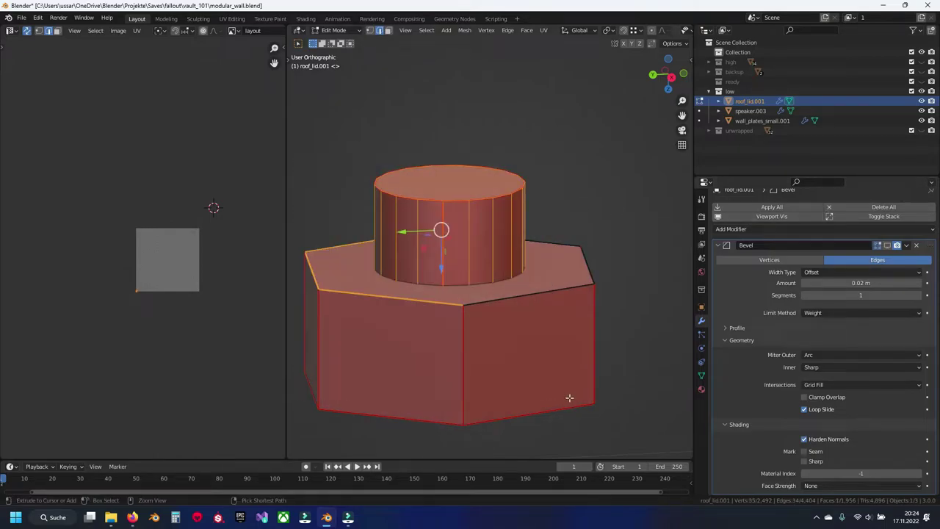
key("ctrl+l")
key("u")
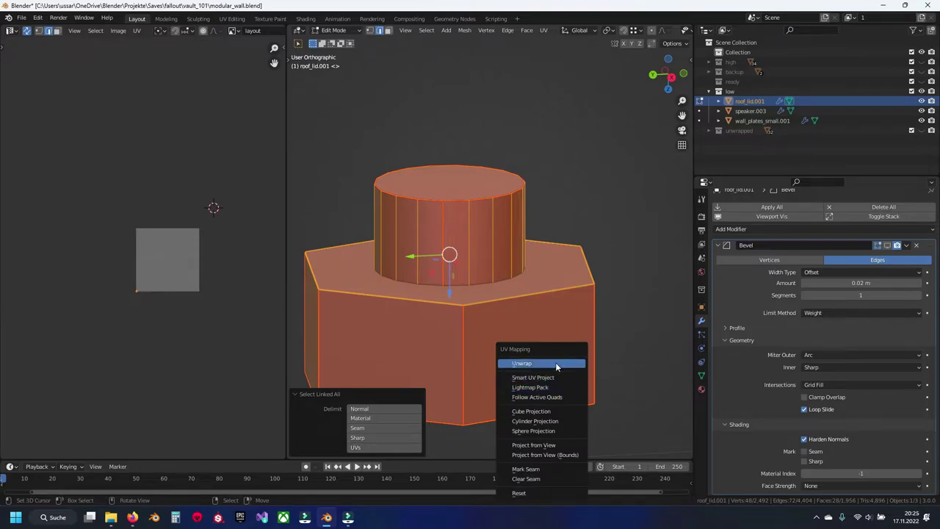
left_click(556, 365)
key("g")
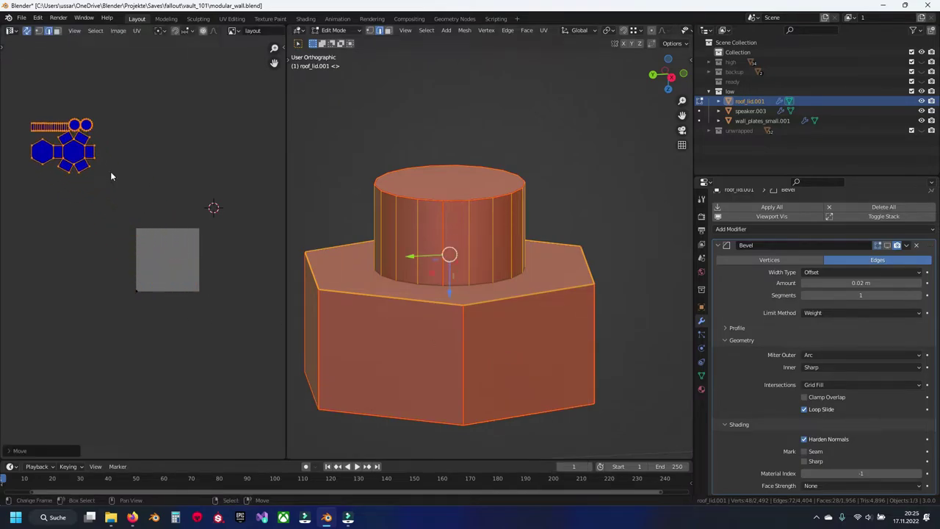
left_click(110, 171)
Hide the unwrapped bolt, save modular_wall.blend, then reveal and frame the next bolt
key("h")
key("ctrl+s")
key("alt+h")
key("KP_Decimal")
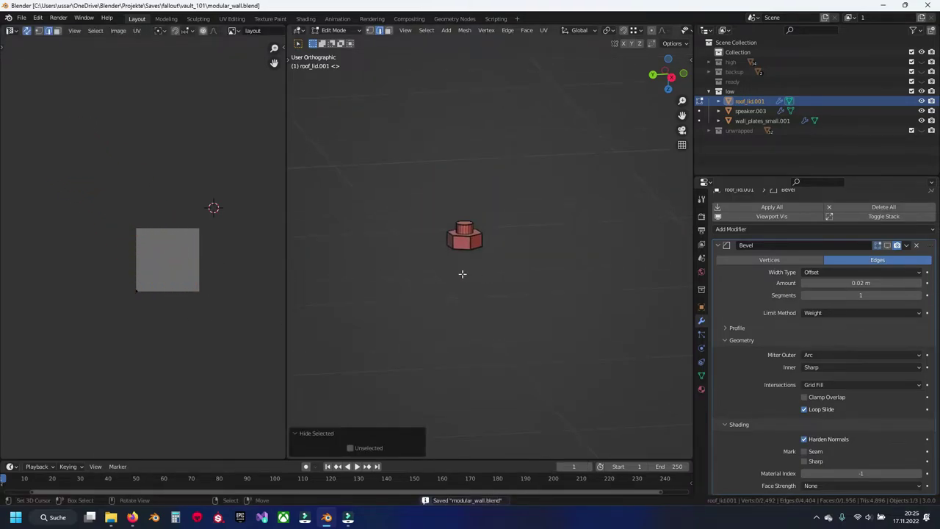
Zoom onto the nut and dissolve the surplus vertices on its top rim and lower edges
key("KP_Decimal")
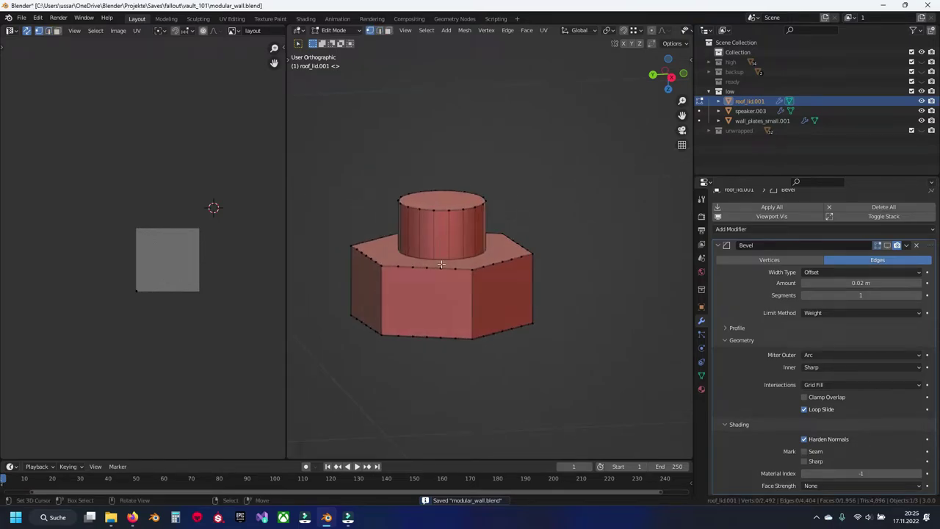
scroll("up", 3)
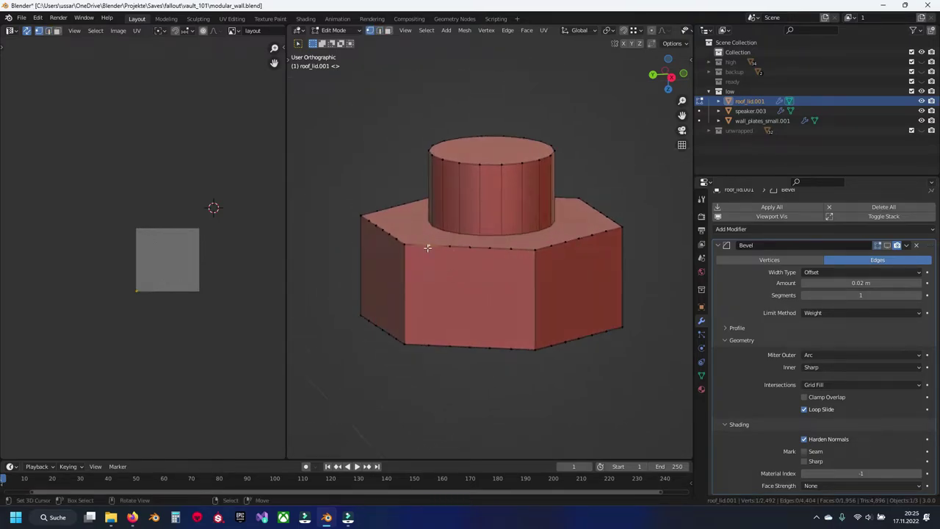
left_click(508, 247)
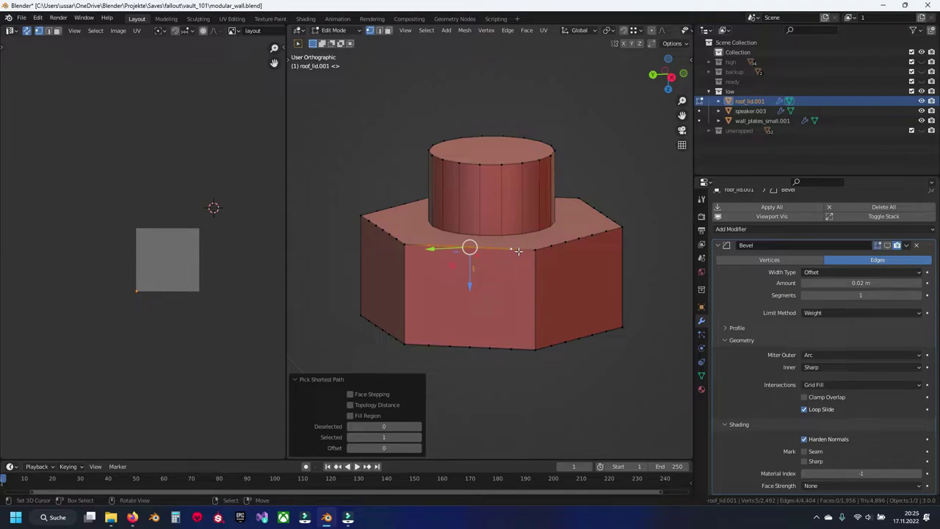
key("x")
left_click(518, 251)
left_click(423, 343)
key("x")
left_click(505, 350)
left_click(542, 342)
left_click(605, 331)
key("x")
left_click(565, 259)
Dissolve the extra vertices along the nut's front-left edges and bottom corners
left_click(563, 243)
left_click(604, 232)
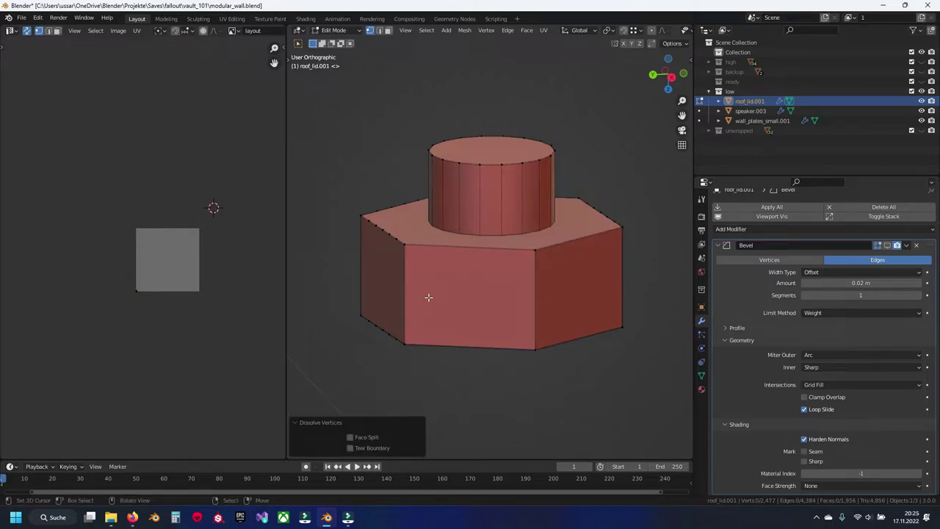
left_click_drag(604, 232, 455, 294)
left_click(388, 256)
left_click(357, 251)
key("x")
left_click(321, 248)
left_click(320, 346)
key("x")
left_click(392, 350)
left_click_drag(392, 350, 430, 379)
left_click(430, 379)
key("x")
left_click(434, 377)
Dissolve the remaining surplus vertices on the nut's front, bottom and top edges
left_click(340, 281)
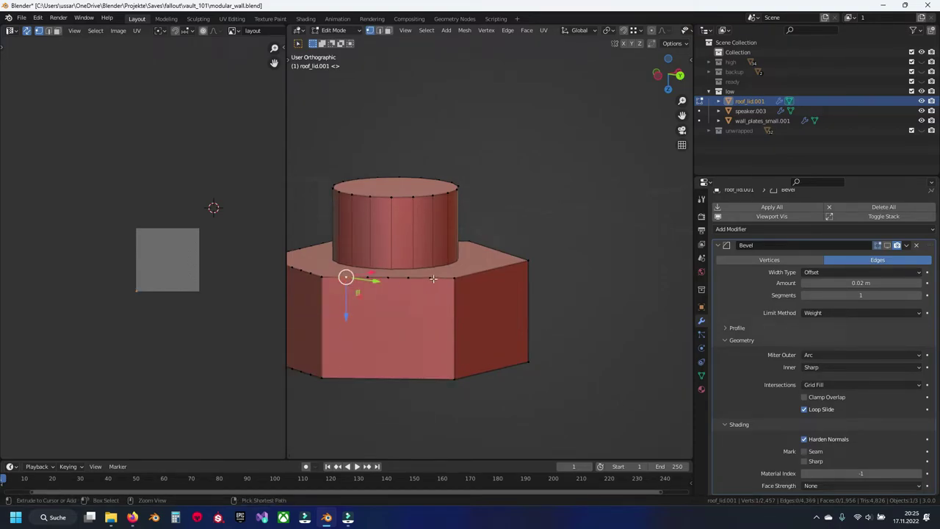
key("x")
left_click(342, 316)
left_click_drag(342, 319, 621, 345)
left_click(646, 344)
left_click(615, 346)
key("x")
left_click(572, 349)
left_click(561, 249)
key("x")
left_click(646, 247)
left_click(473, 232)
key("x")
left_click(474, 232)
left_click(470, 325)
left_click(497, 336)
key("x")
key("Escape")
key("x")
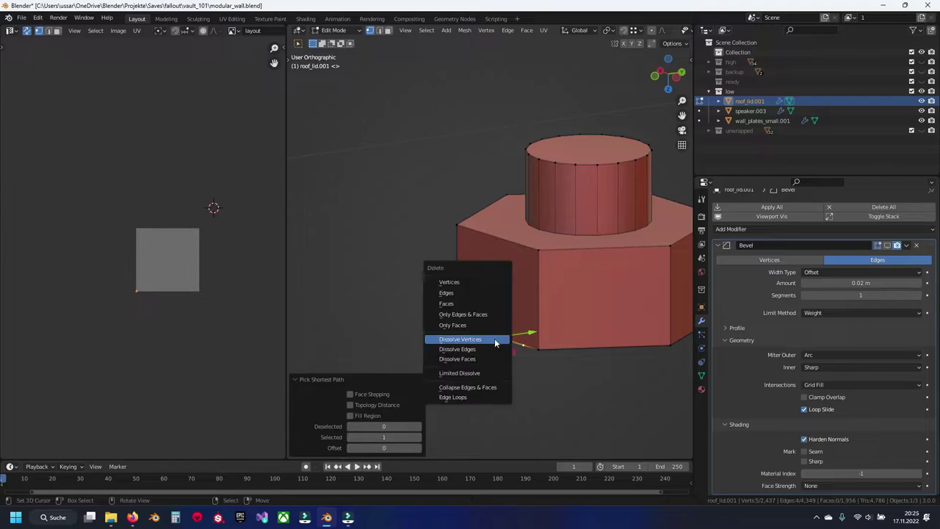
left_click(497, 337)
Select the hexagon's bottom edge loop plus its vertical edges for seam marking
left_click_drag(497, 336, 406, 295)
left_click(400, 341)
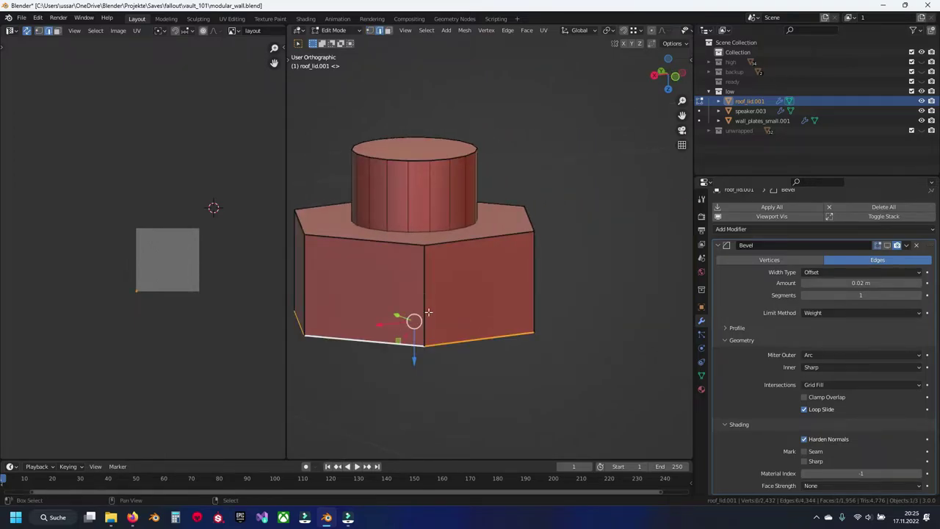
left_click_drag(384, 315, 609, 323)
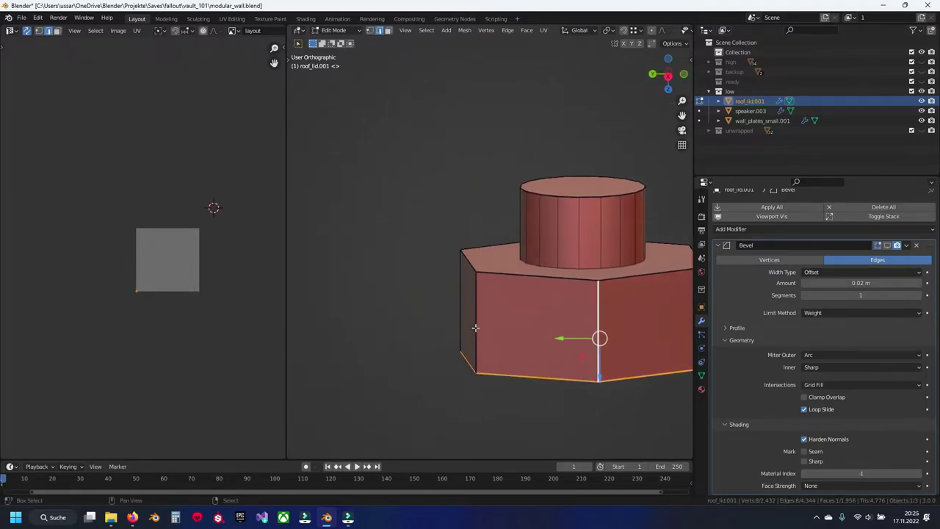
left_click(474, 323)
left_click_drag(427, 319, 464, 314)
left_click(411, 325)
key("ctrl+e")
Mark seams on the selected nut edges and the cylinder's top and bottom loops
left_click(414, 325)
left_click(488, 206)
key("shift+z")
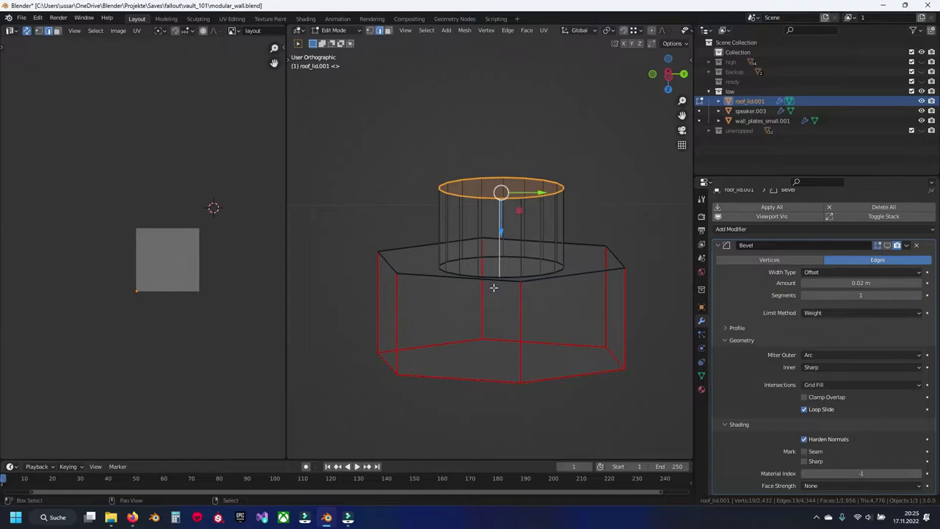
left_click(515, 275)
key("e")
key("Escape")
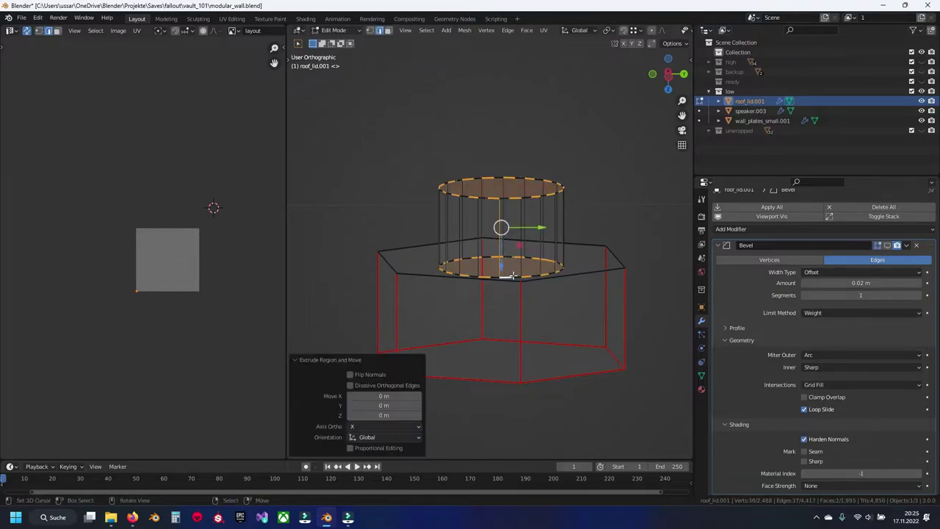
key("ctrl+e")
left_click(513, 274)
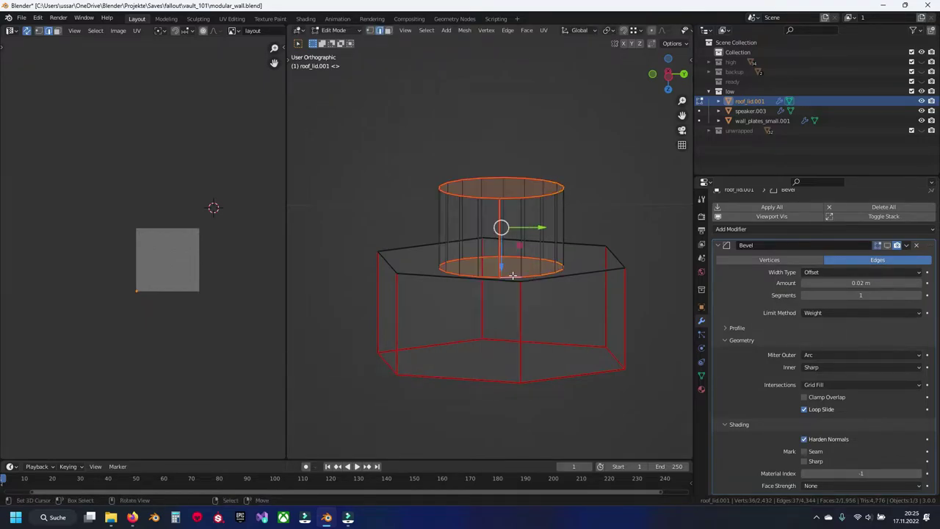
key("shift+z")
Unwrap the whole bolt, hide it, save modular_wall.blend, and reveal the remaining hidden parts
key("a")
key("u")
left_click(498, 288)
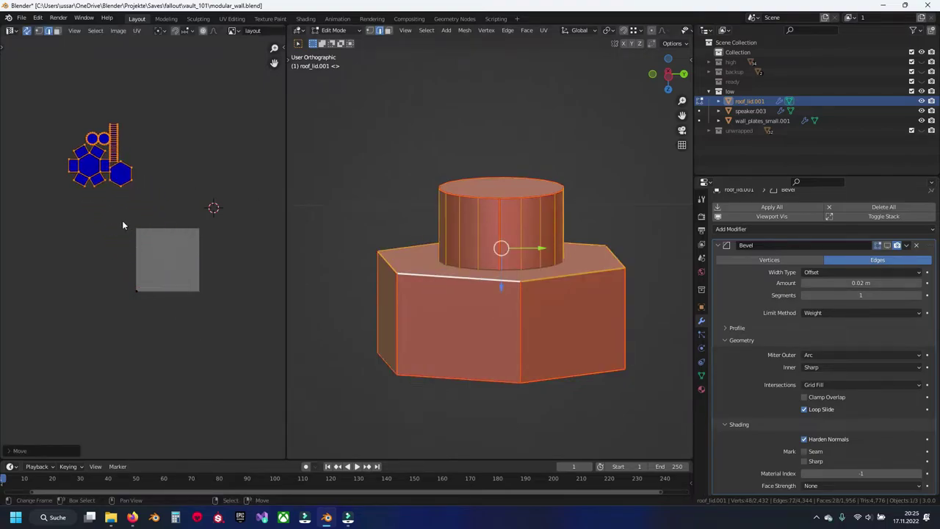
key("h")
key("ctrl+s")
key("alt+h")
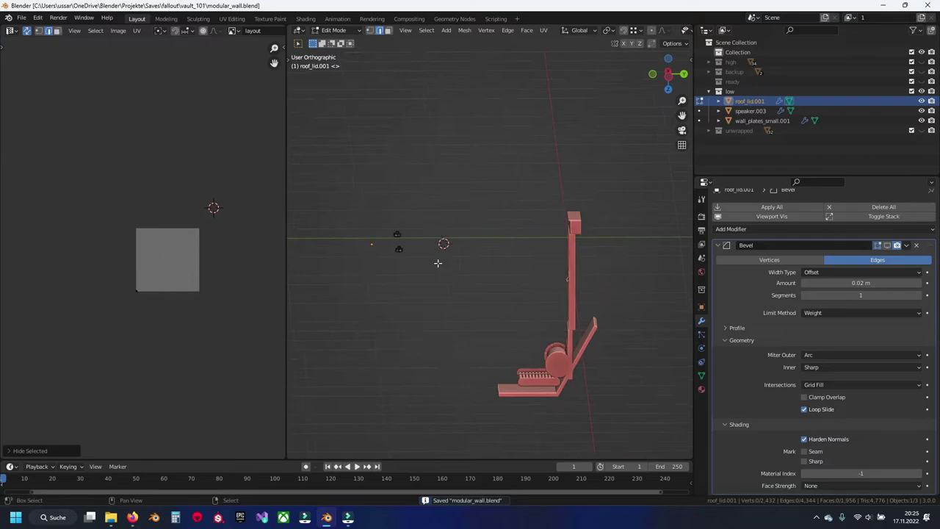
Frame the third bolt's nut and dissolve the extra vertices along its bottom edge
key("KP_Decimal")
scroll("up", 3)
scroll("up", 3)
left_click(491, 180)
key("KP_Decimal")
scroll("up", 3)
left_click(470, 248)
left_click(536, 252)
left_click(529, 251)
left_click_drag(536, 254, 562, 270)
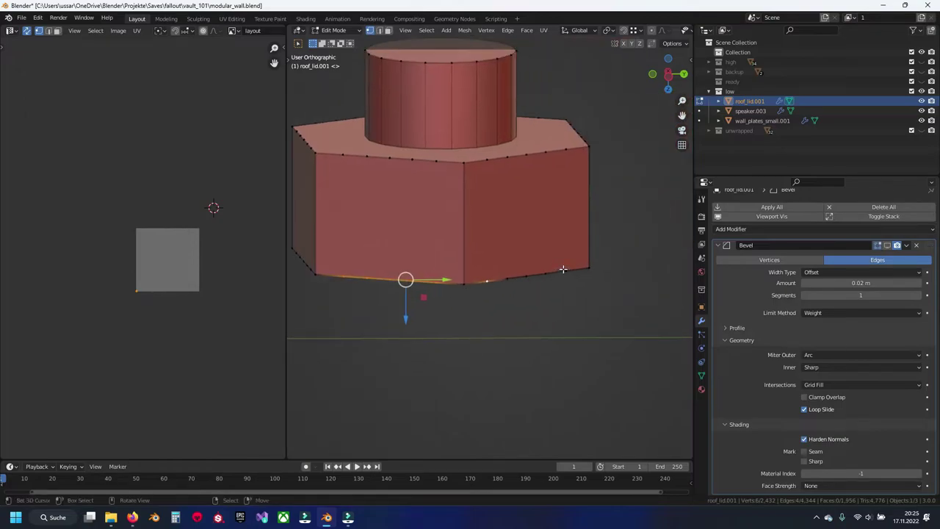
left_click(563, 270)
key("x")
left_click(563, 270)
Select the surplus vertex paths along the nut's top and side edges
left_click_drag(418, 227, 367, 216)
left_click(367, 217)
left_click(411, 218)
left_click(455, 220)
left_click_drag(506, 220, 514, 243)
left_click(422, 364)
left_click(546, 354)
left_click_drag(546, 353, 520, 340)
left_click(482, 229)
left_click(500, 346)
left_click(593, 346)
left_click(580, 341)
Reselect the remaining extra top and bottom edge vertices and dissolve them
left_click_drag(580, 342, 525, 247)
left_click(526, 247)
left_click(626, 243)
left_click(526, 364)
left_click(622, 361)
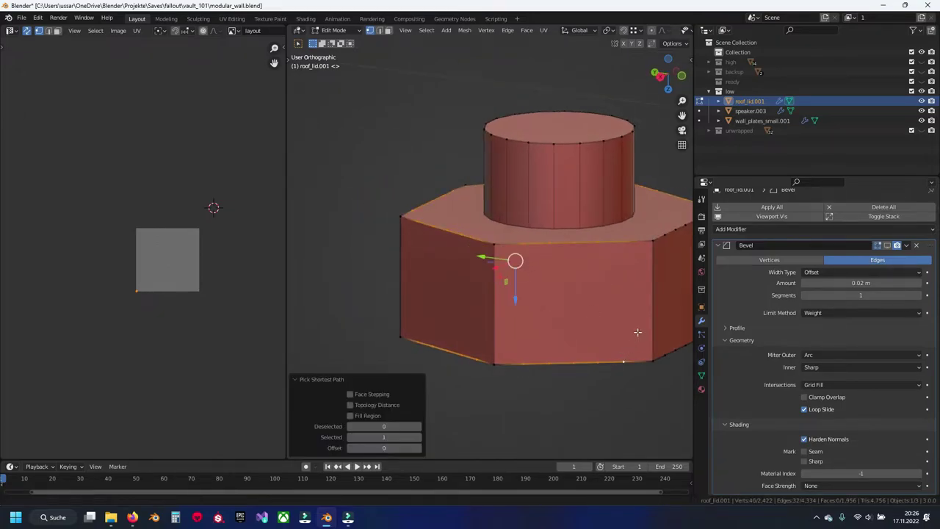
left_click_drag(637, 331, 432, 222)
left_click(431, 222)
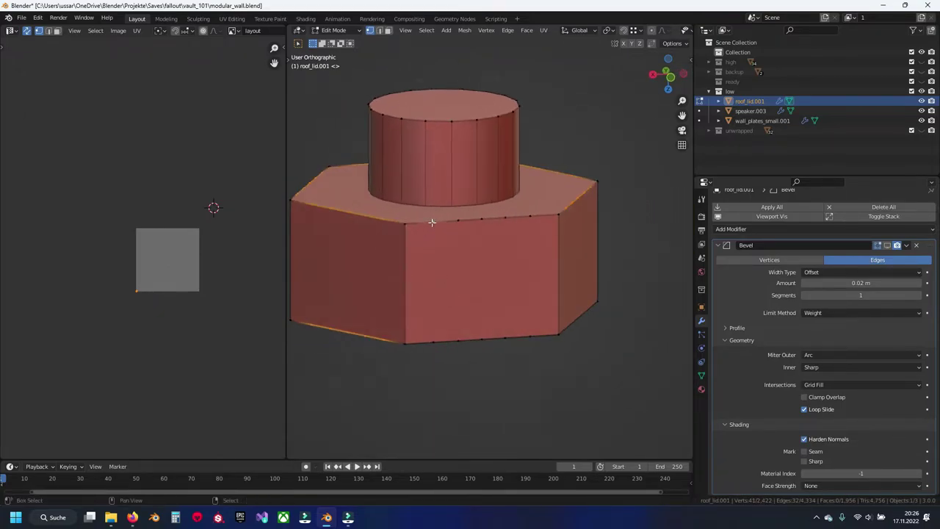
left_click(524, 216)
left_click(434, 340)
left_click(528, 336)
key("x")
left_click(525, 339)
Select the nut's bottom loop, four vertical edges and the cylinder's top and bottom loops
left_click(463, 339)
left_click(408, 279)
left_click(558, 273)
left_click(594, 242)
left_click(312, 264)
left_click_drag(310, 260, 459, 252)
left_click(436, 180)
key("alt+z")
left_click(455, 272)
key("ctrl+l")
key("alt+z")
Unwrap the whole bolt, hide it, save modular_wall.blend, and unhide the last bolt
key("a")
key("u")
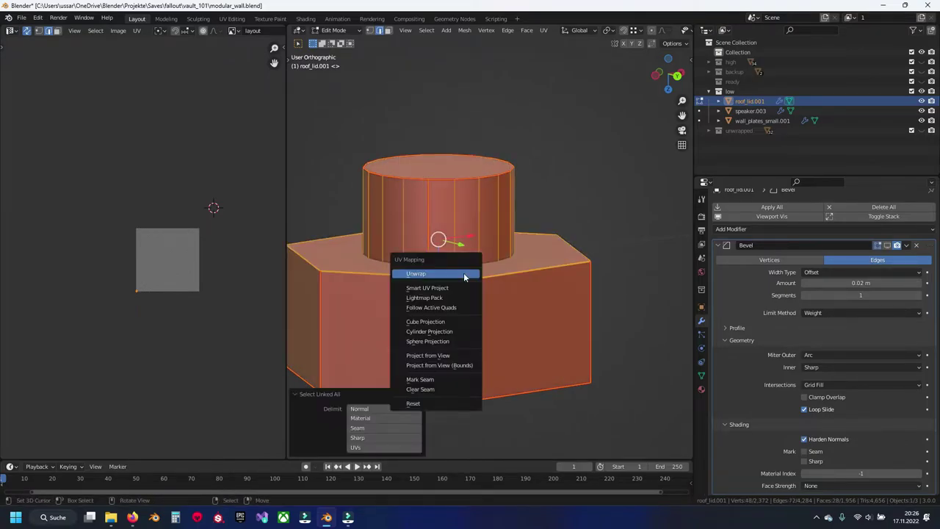
left_click(463, 273)
key("h")
key("ctrl+s")
left_click_drag(401, 266, 495, 281)
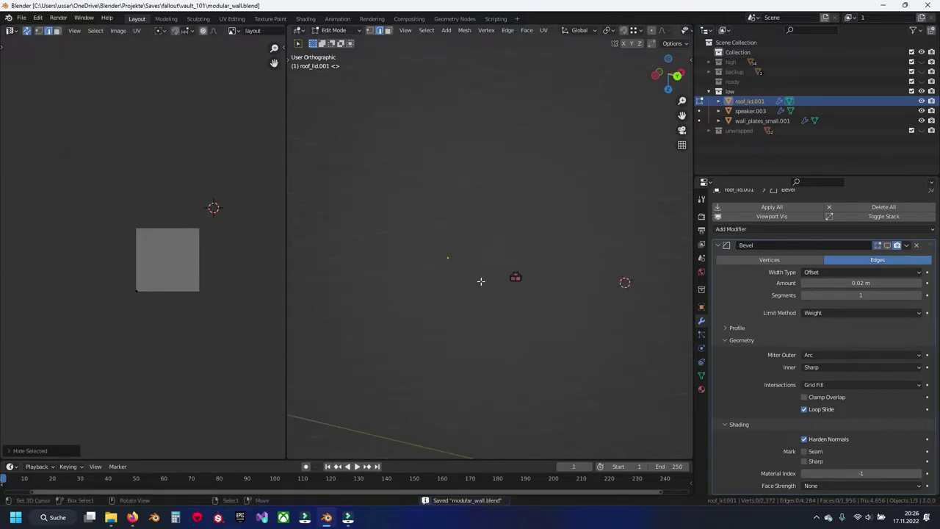
left_click(540, 307)
key("alt+h")
key("alt+a")
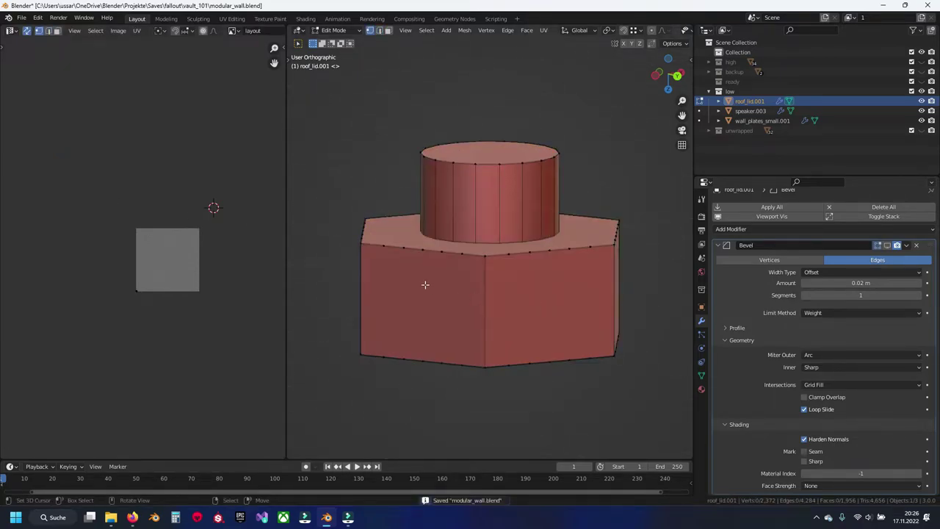
Select the nut's top and bottom edge paths all around and dissolve the extra vertices
left_click(384, 243)
left_click(396, 360)
left_click_drag(593, 248, 483, 260)
left_click(496, 371)
left_click_drag(496, 371, 497, 280)
left_click(562, 253)
left_click(560, 362)
left_click_drag(625, 340, 524, 378)
left_click(546, 362)
left_click(531, 253)
left_click(531, 253)
left_click_drag(544, 255, 552, 261)
left_click(503, 370)
left_click(553, 366)
left_click(576, 361)
key("x")
left_click(573, 362)
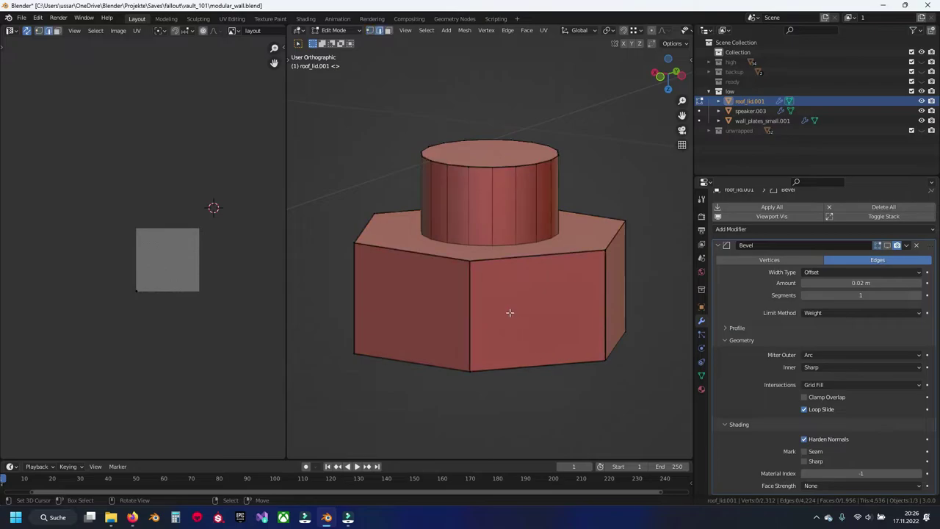
Select the seam edges: vertical nut edges plus the cylinder's top and bottom loops
left_click(459, 302)
left_click_drag(458, 301, 447, 298)
left_click(408, 286)
left_click_drag(346, 277, 489, 283)
left_click(485, 173)
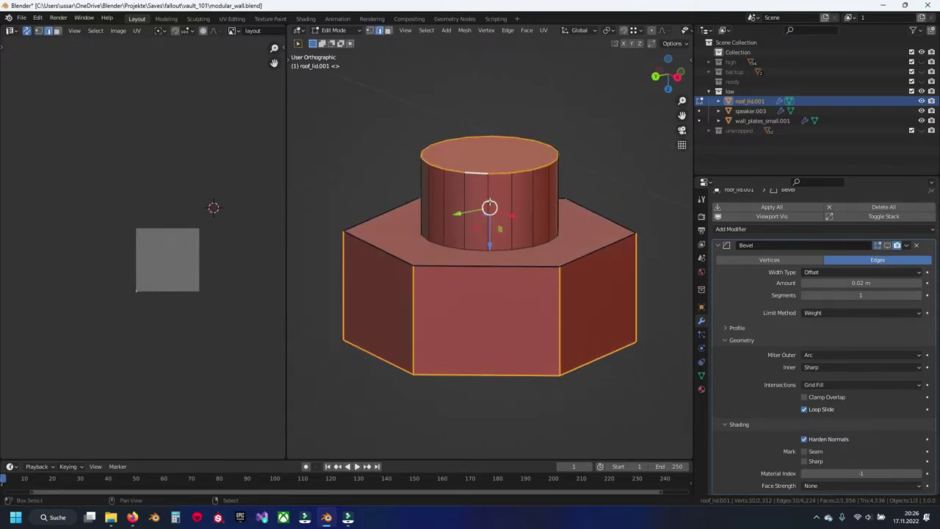
key("alt+z")
left_click(507, 260)
Unwrap the whole bolt and move its UV islands to the upper left
key("a")
key("alt+z")
key("ctrl+l")
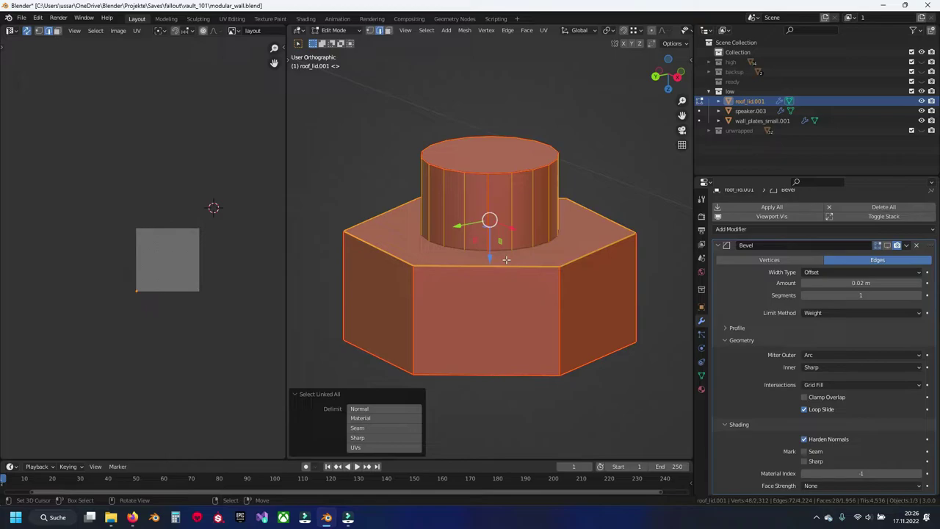
key("u")
left_click(507, 262)
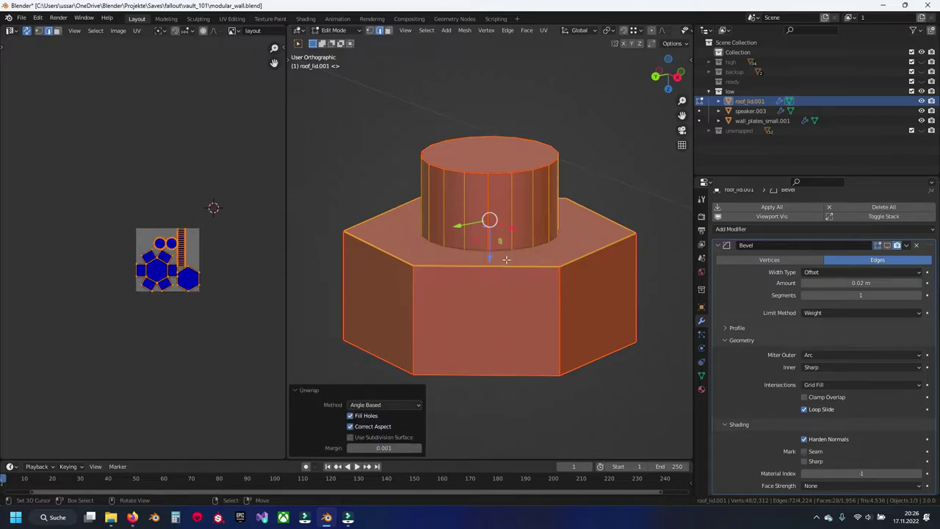
key("ctrl+z")
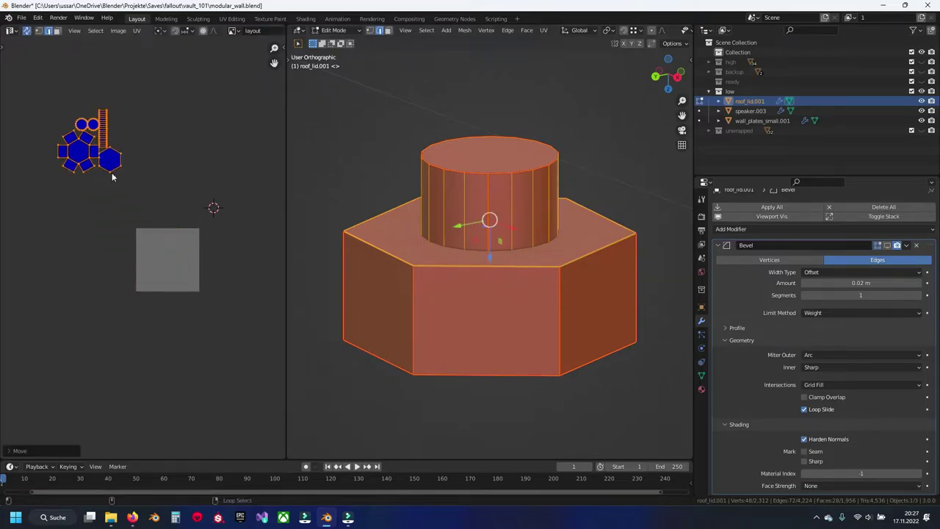
key("alt+h")
key("alt+a")
Hide the finished bolt and its UV islands, then save modular_wall.blend
left_click_drag(4, 105, 147, 225)
key("h")
key("ctrl+s")
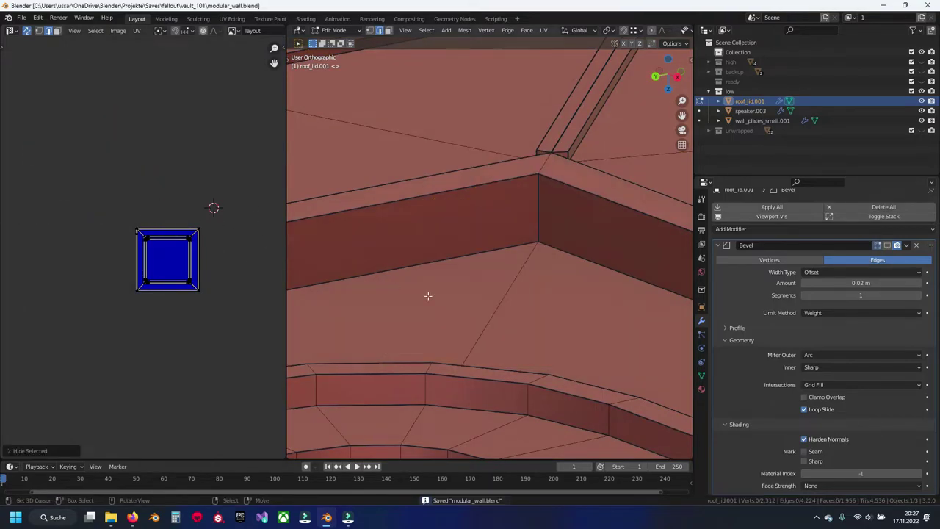
scroll("down", 3)
scroll("down", 3)
scroll("up", 3)
scroll("up", 3)
Hide the roof lid's rim so only the flat plate remains
left_click(495, 271)
left_click_drag(495, 270, 508, 275)
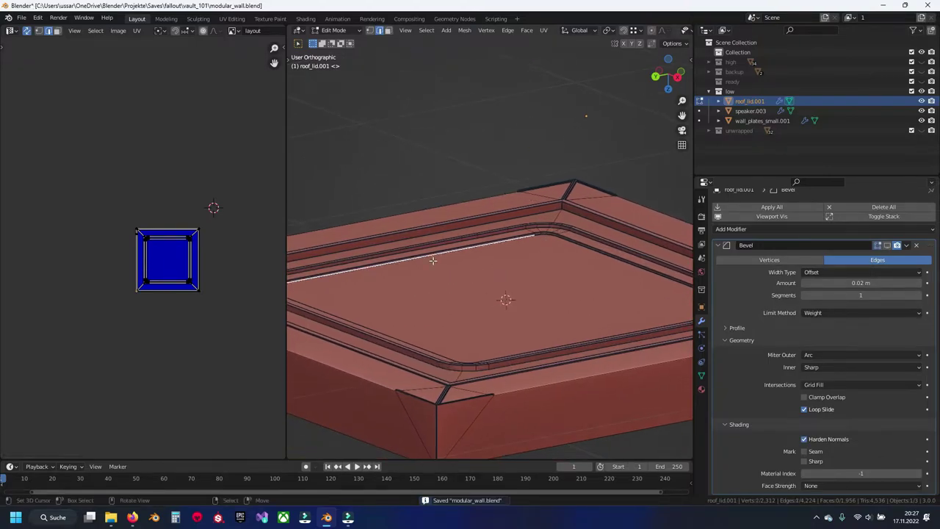
key("ctrl+l")
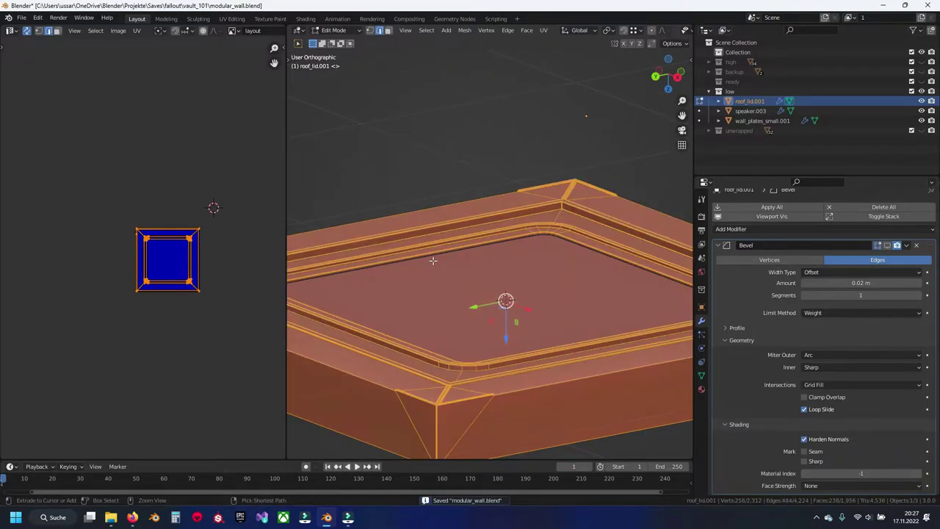
key("h")
left_click_drag(432, 260, 470, 277)
scroll("up", 3)
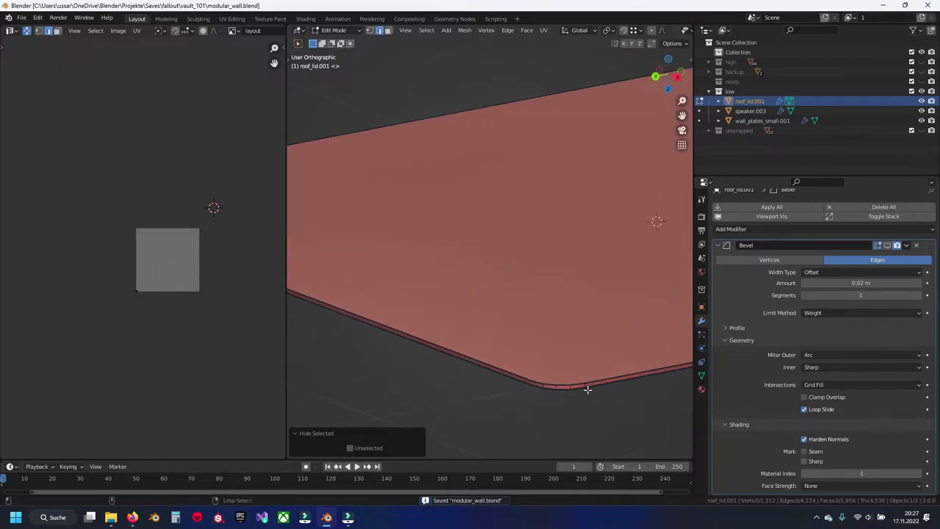
key("alt+h")
Mark a seam along the plate's long front edge
left_click_drag(589, 360, 524, 389)
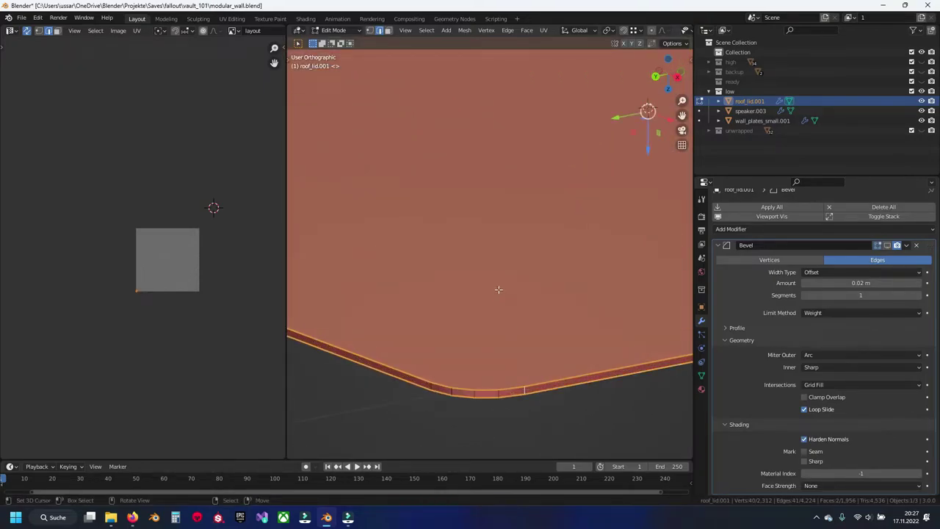
scroll("down", 3)
left_click_drag(419, 279, 440, 302)
scroll("up", 3)
left_click(366, 293)
left_click(433, 276)
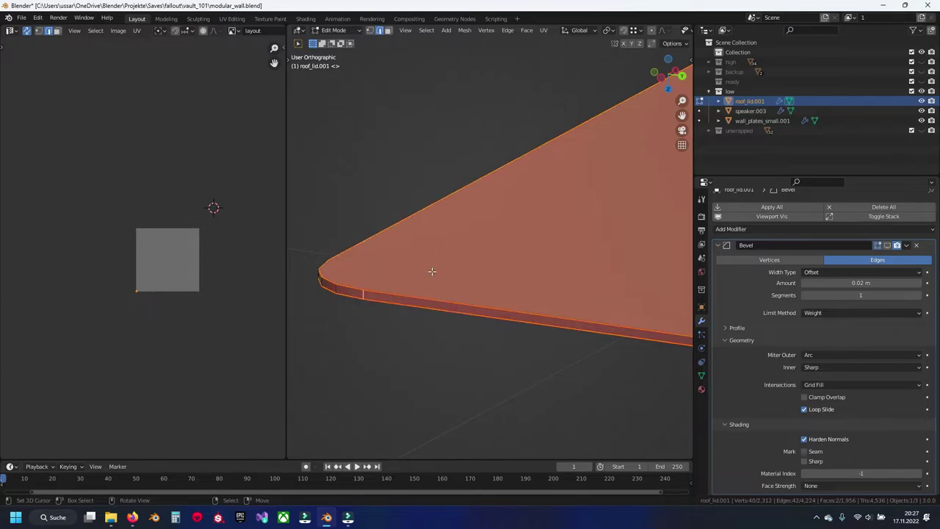
Unwrap the plate and place its UV island in the upper left
key("u")
left_click(431, 272)
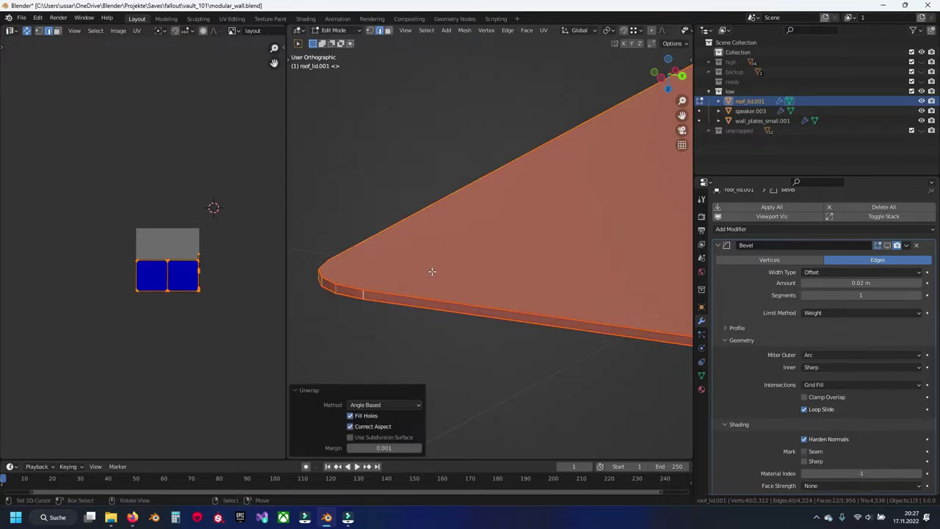
key("g")
left_click(88, 180)
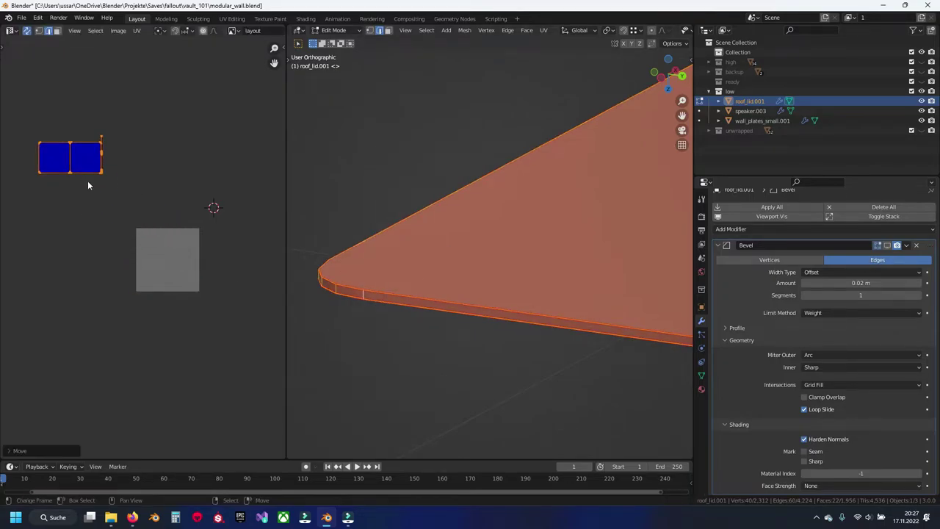
key("alt+h")
key("alt+a")
left_click_drag(6, 99, 149, 227)
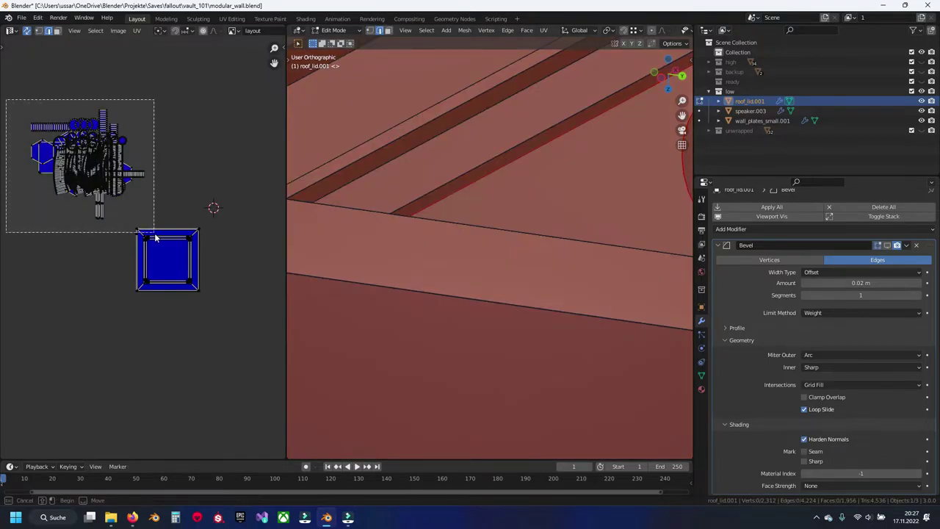
Hide the plate, save modular_wall.blend, and isolate the rim
key("h")
key("ctrl+s")
left_click_drag(434, 227, 472, 269)
left_click(470, 226)
key("shift+h")
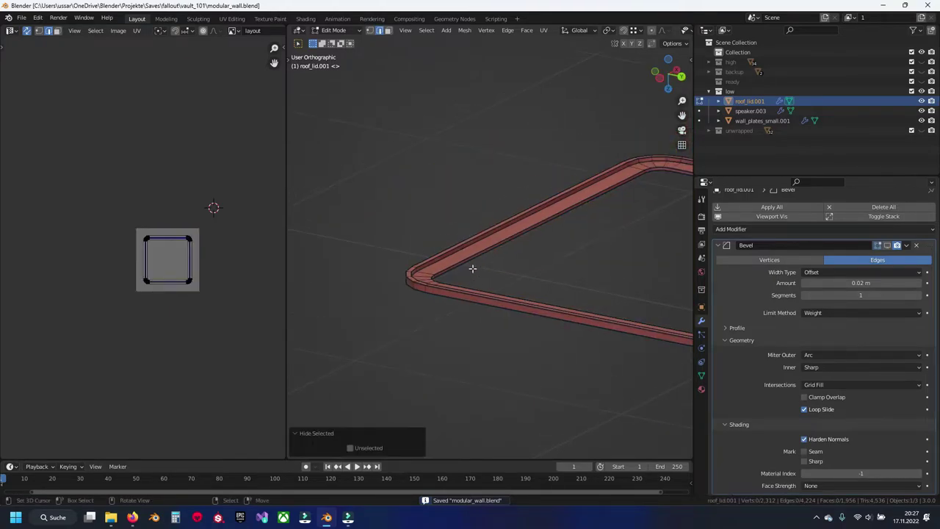
Mark a seam on an edge loop running along the rim
left_click_drag(586, 324, 516, 305)
scroll("up", 3)
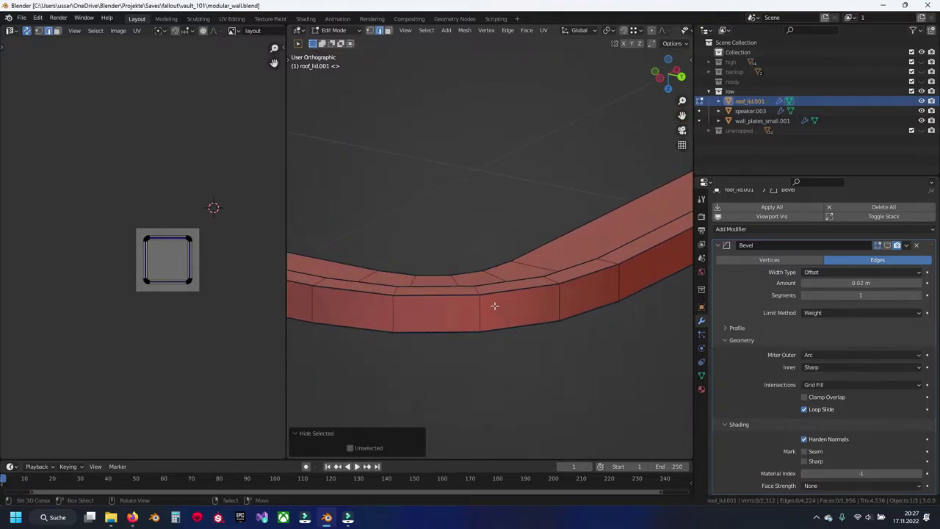
left_click(472, 319)
scroll("down", 3)
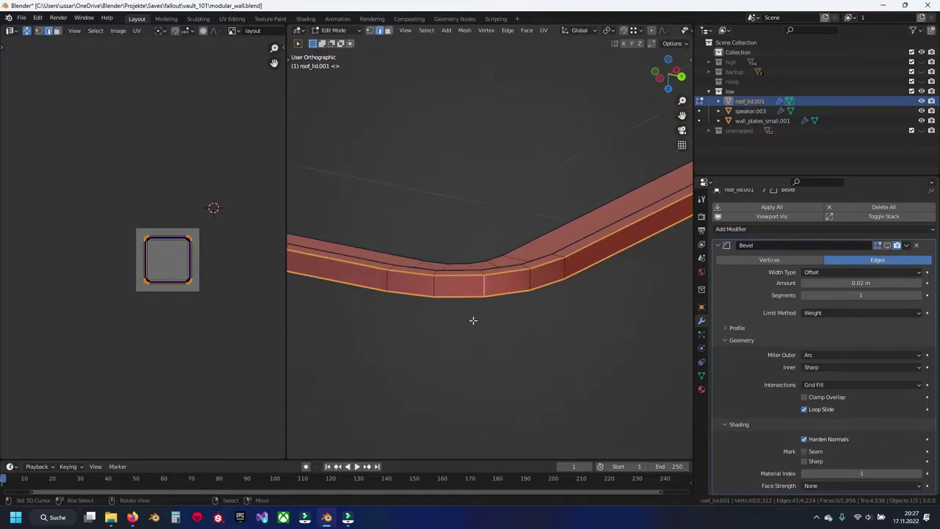
scroll("down", 3)
scroll("down", 3)
left_click_drag(471, 316, 474, 286)
scroll("up", 3)
scroll("up", 3)
scroll("up", 3)
key("ctrl+e")
left_click(470, 262)
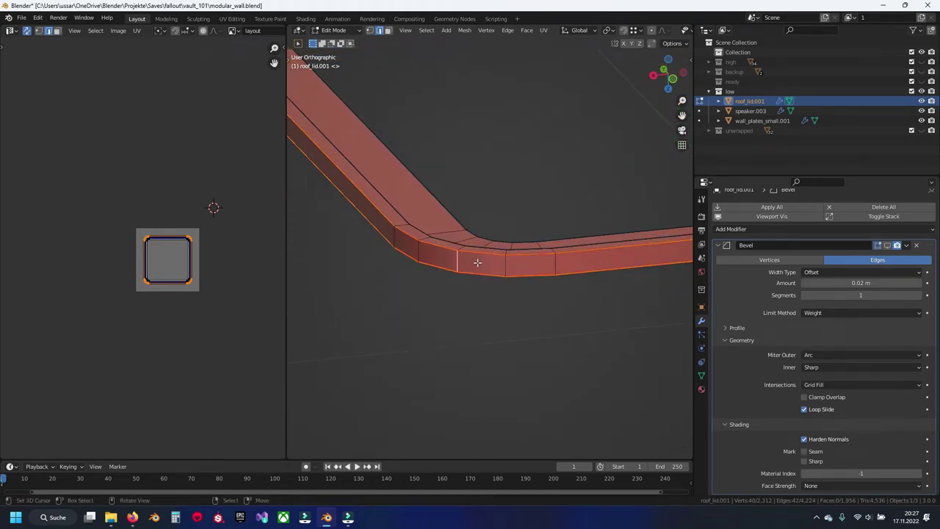
Unwrap the whole rim into UV strips
key("alt+a")
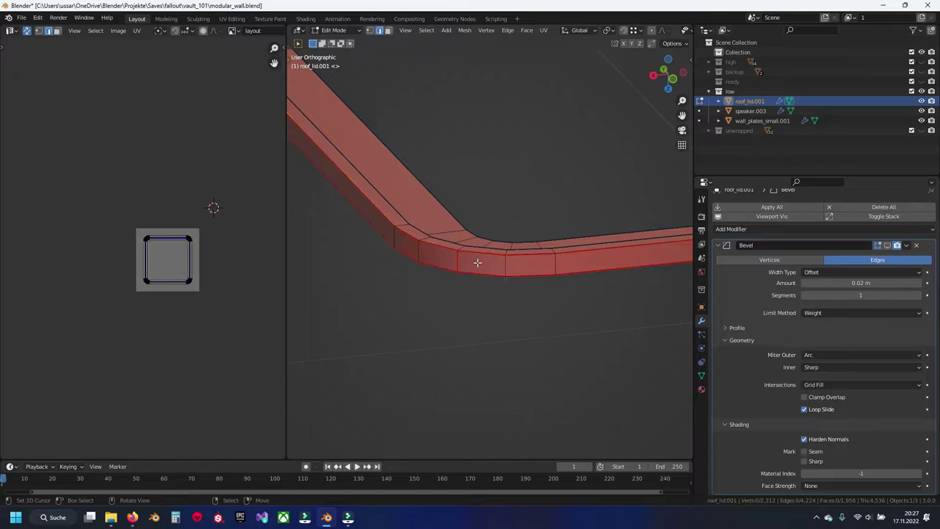
key("a")
key("u")
left_click(477, 262)
scroll("up", 3)
scroll("down", 3)
scroll("up", 3)
key("alt+a")
key("alt+h")
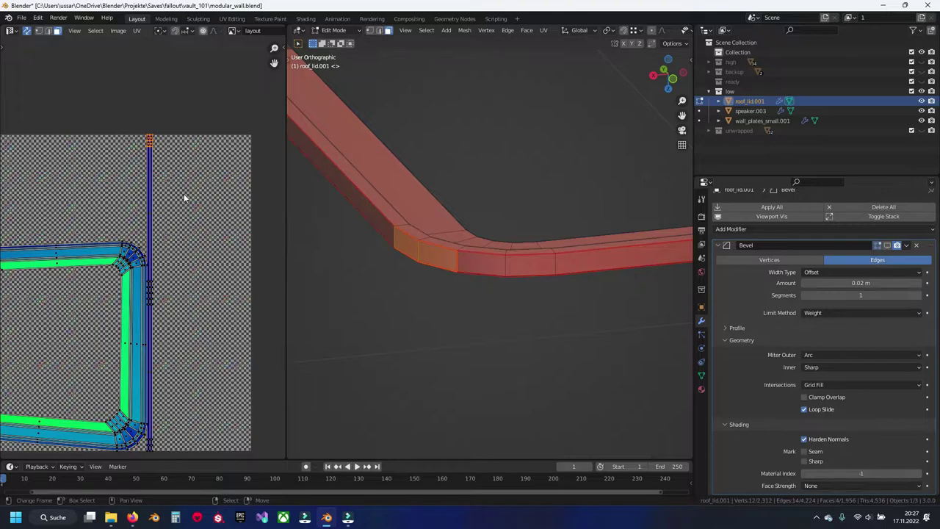
key("alt+a")
scroll("down", 3)
scroll("up", 3)
Select the rim's inner edge loop at the corner
left_click_drag(401, 223, 422, 283)
left_click(440, 257)
scroll("down", 3)
scroll("down", 3)
scroll("up", 3)
scroll("up", 3)
left_click_drag(514, 273, 386, 239)
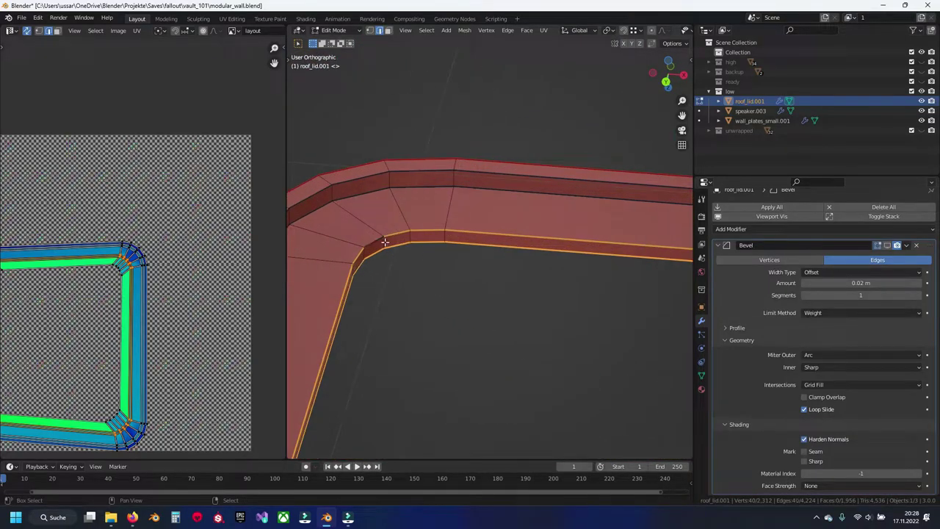
Mark the inner edge loop as a seam and re-unwrap the entire rim
key("ctrl+e")
left_click(478, 296)
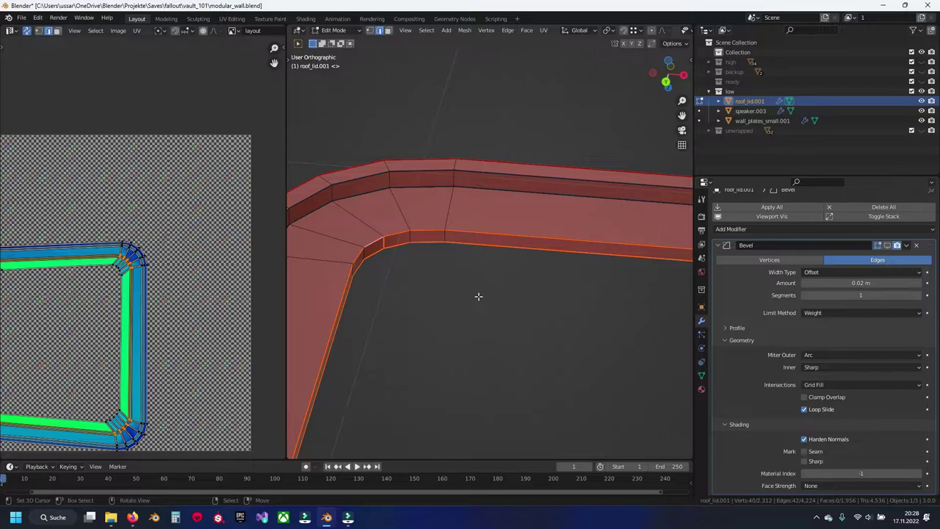
key("a")
key("u")
left_click(478, 295)
key("alt+a")
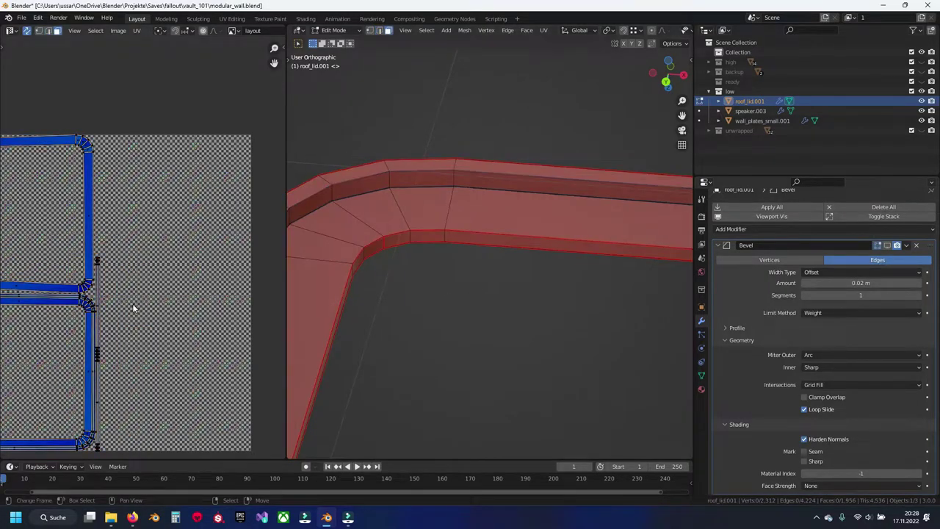
Hide the finished upper rim UV strips, leaving a single rim band
scroll("up", 3)
left_click_drag(158, 185, 191, 216)
left_click(191, 221)
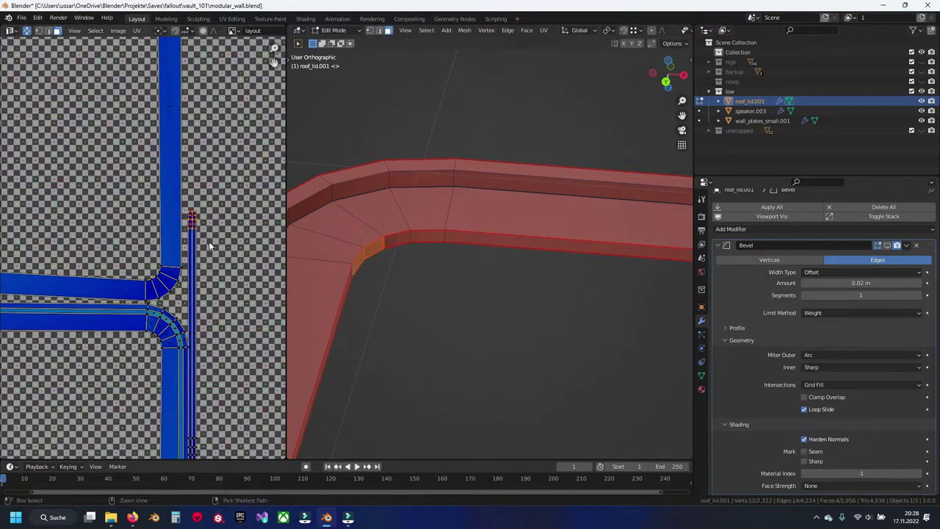
key("h")
left_click_drag(514, 287, 499, 275)
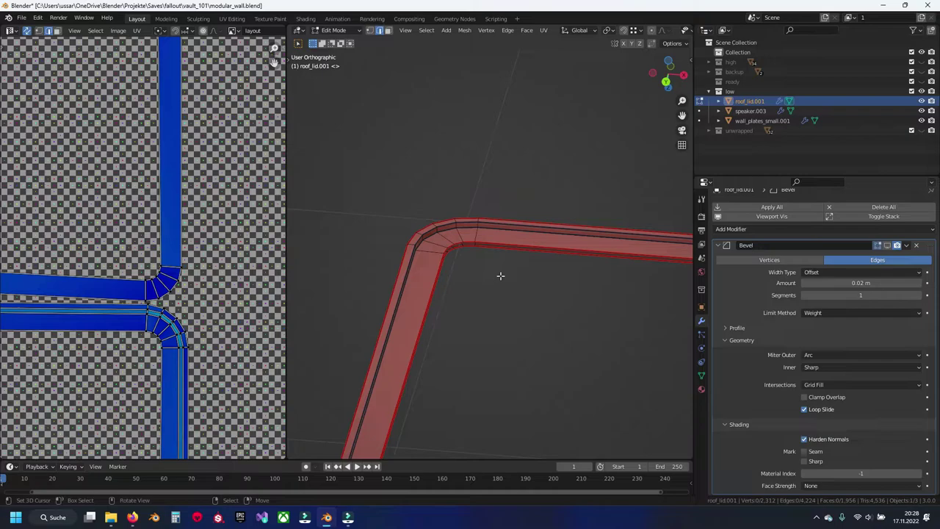
scroll("down", 3)
left_click_drag(475, 308, 497, 228)
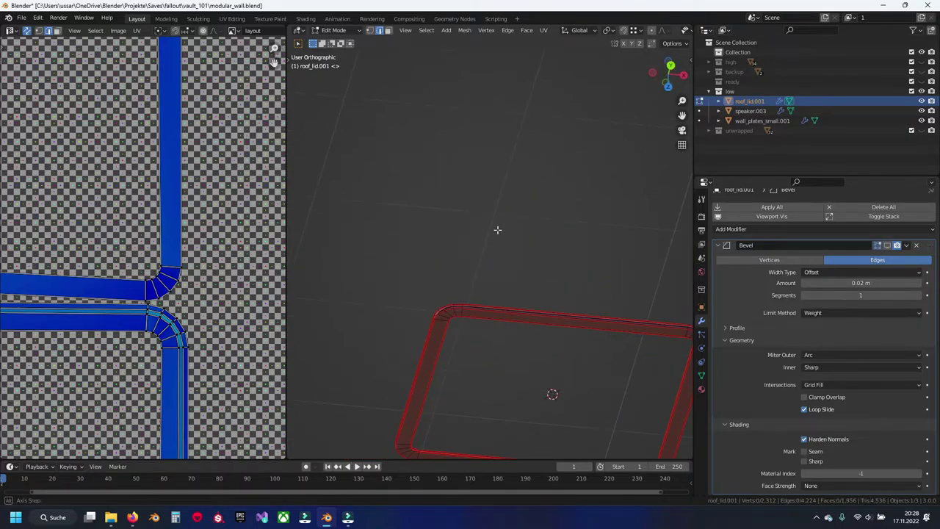
scroll("down", 3)
scroll("down", 3)
scroll("up", 3)
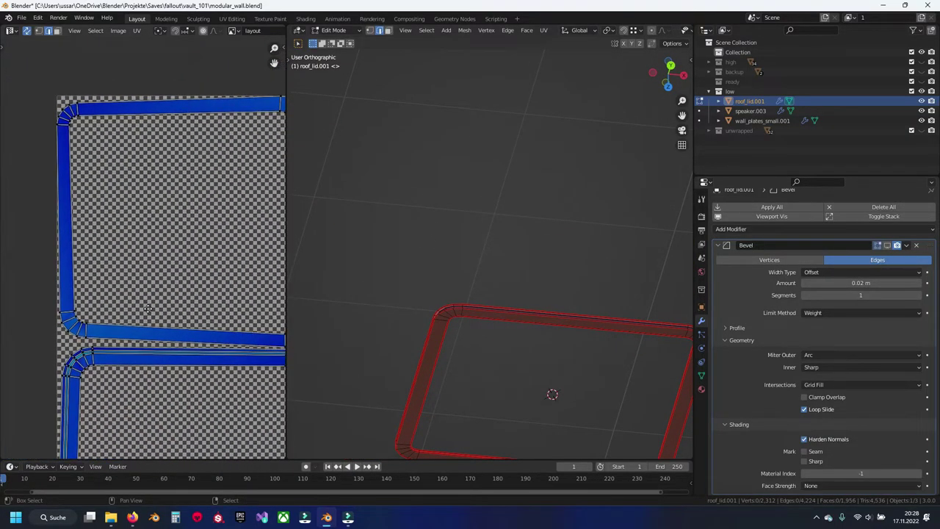
scroll("down", 3)
key("h")
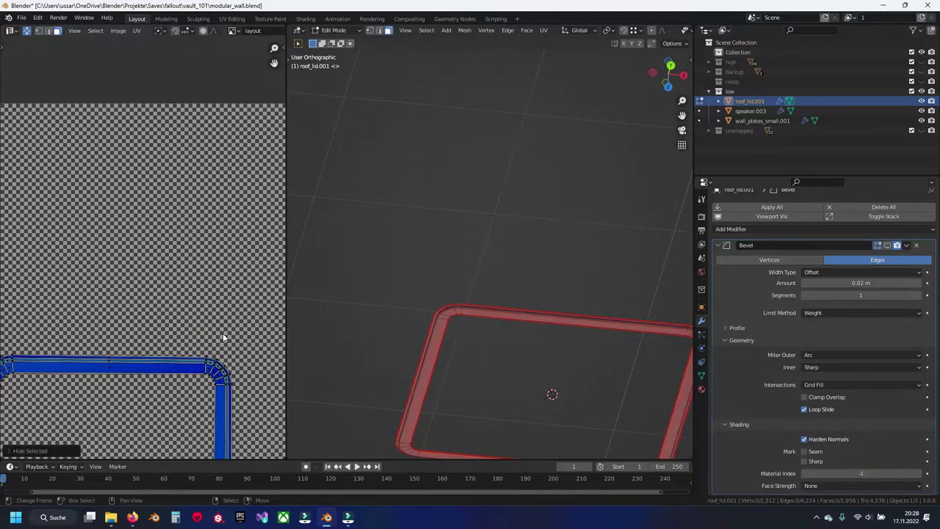
key("alt+a")
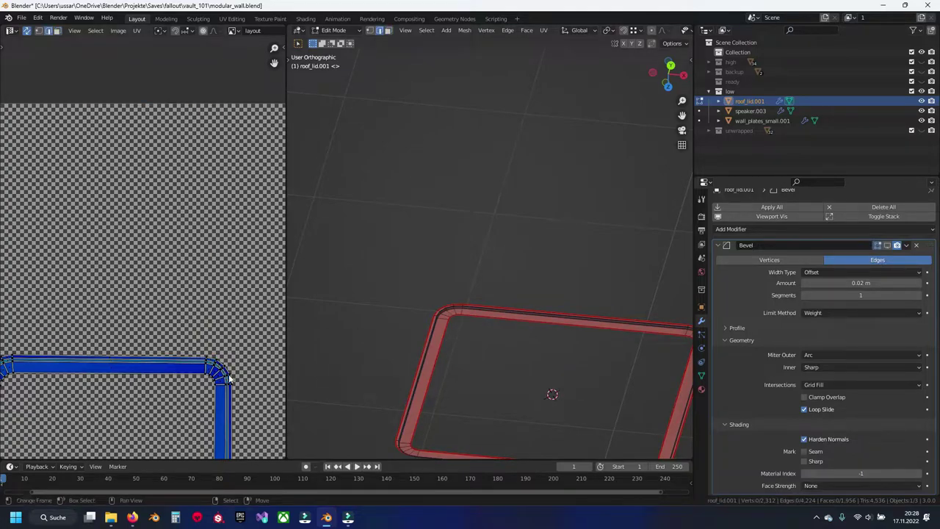
Pan and zoom in on the lid corner to inspect the remaining rim band
left_click_drag(478, 363, 534, 307)
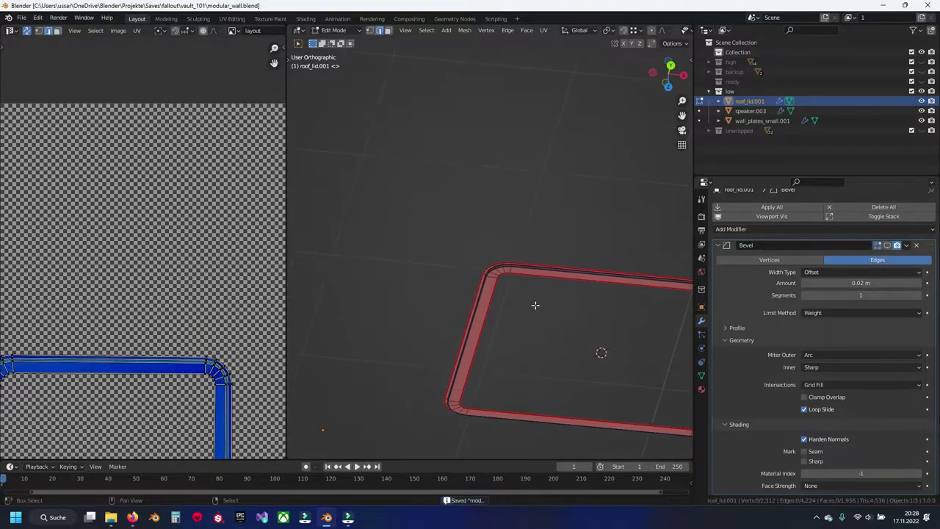
scroll("up", 3)
scroll("up", 3)
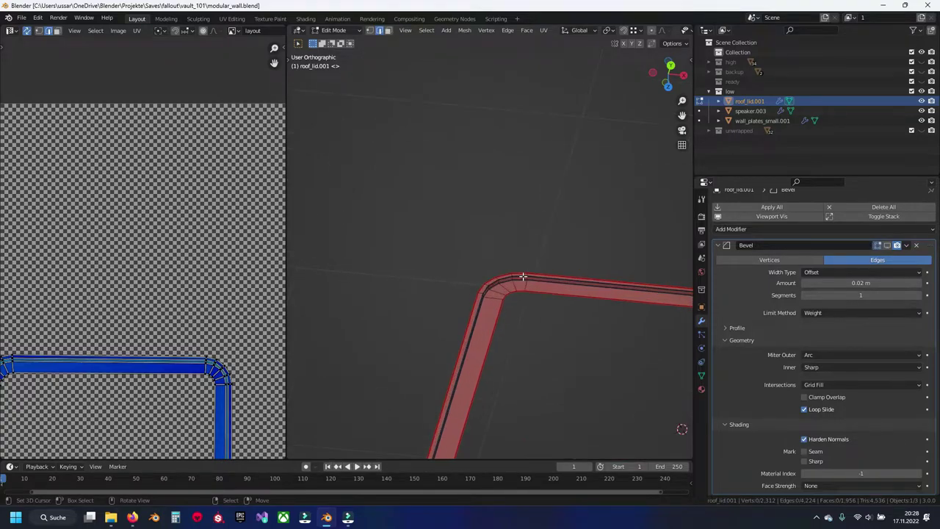
left_click_drag(522, 276, 519, 222)
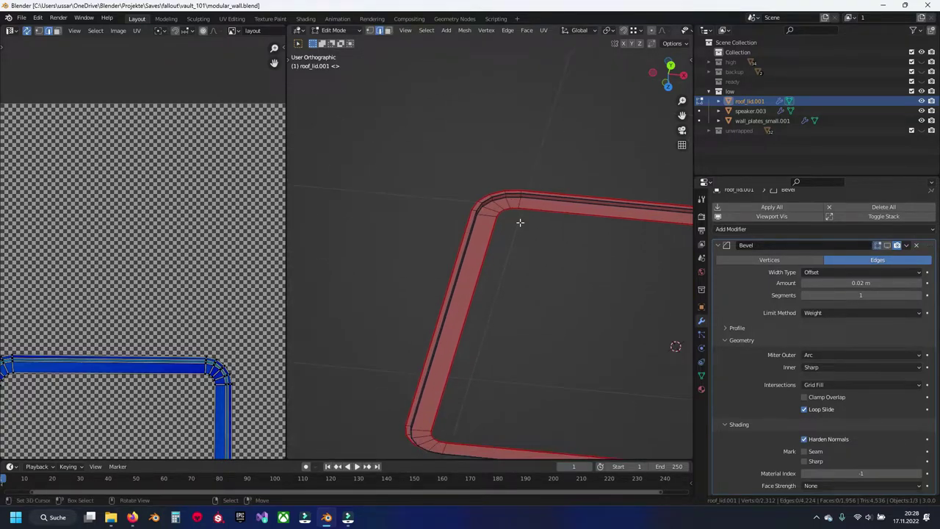
scroll("up", 3)
scroll("up", 3)
scroll("up", 3)
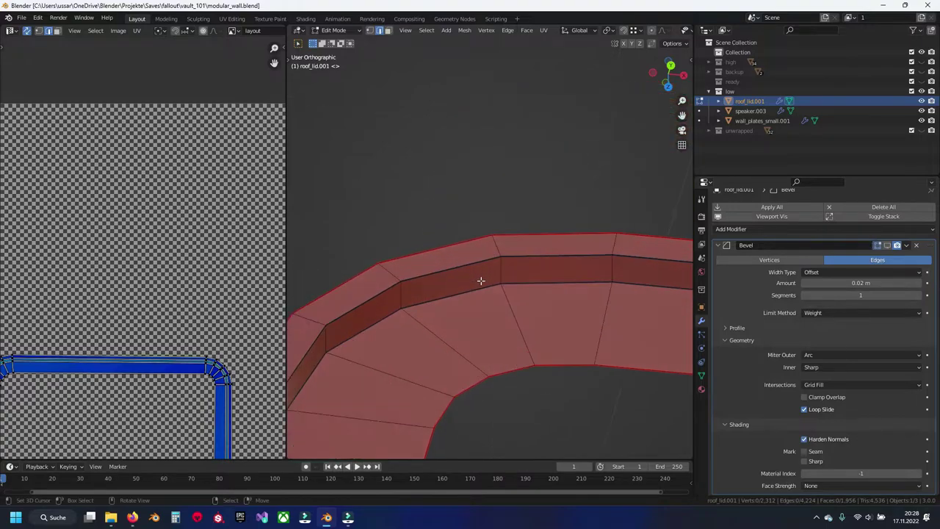
Mark the upper and lower bevel edge loops of the rim band as seams
left_click(472, 295)
left_click(405, 287)
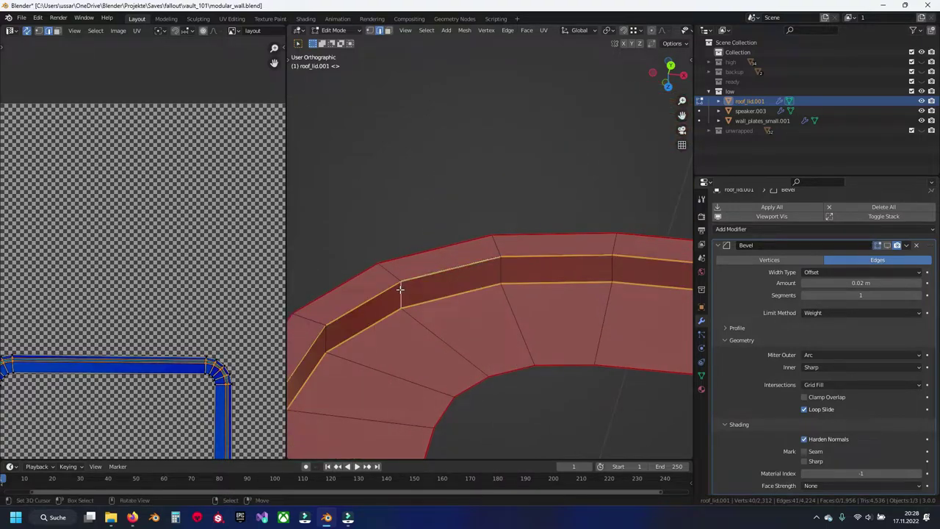
scroll("down", 3)
left_click_drag(536, 335, 492, 290)
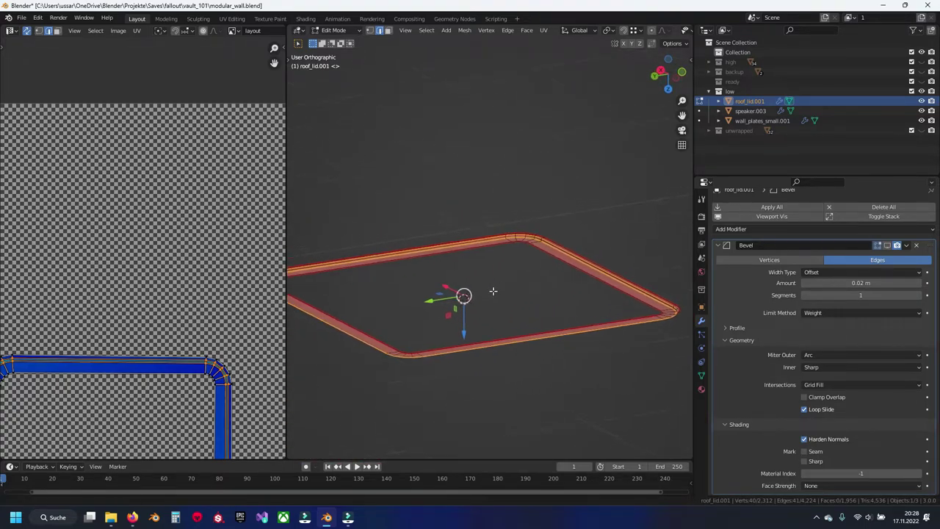
scroll("up", 3)
scroll("up", 3)
scroll("up", 3)
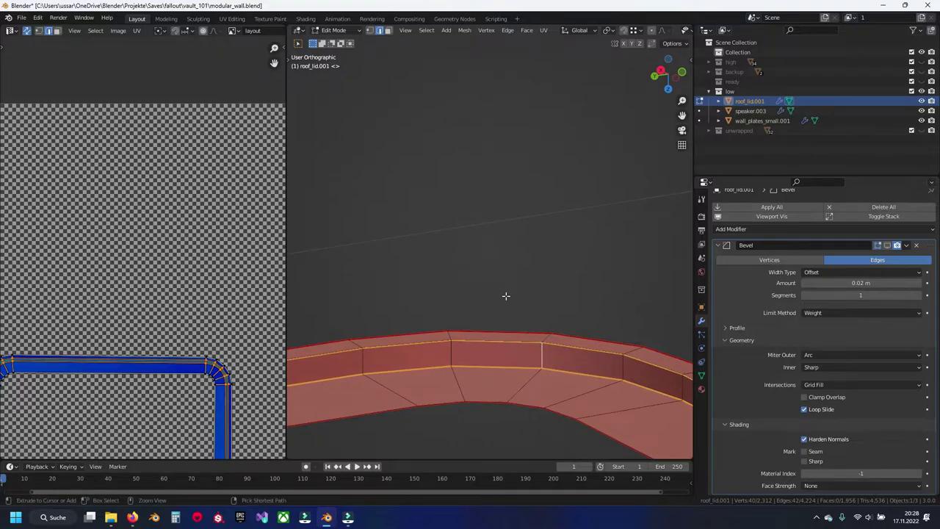
key("ctrl+e")
left_click(505, 295)
Select the whole rim band and unwrap it with the new seams
key("a")
key("u")
left_click(504, 295)
scroll("down", 3)
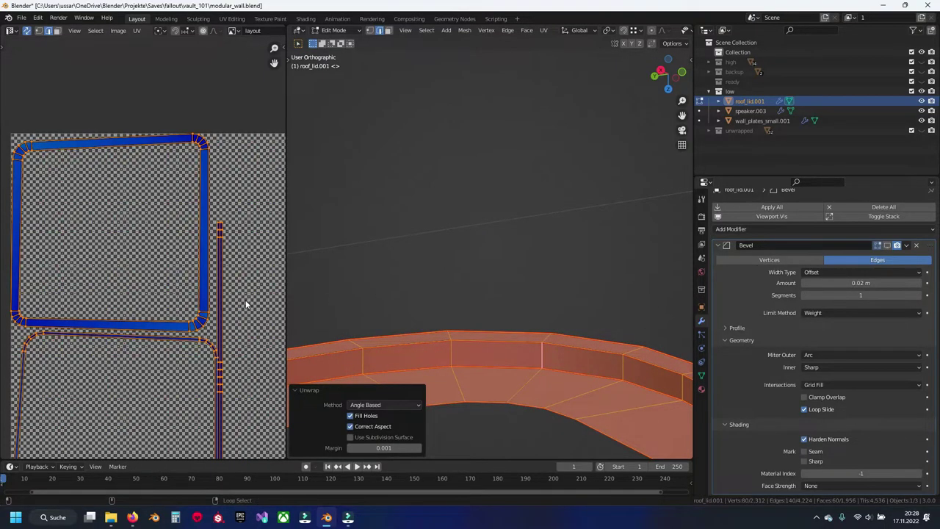
Unhide every hidden part of roof_lid.001, recentre the UV view, and deselect all
key("alt+h")
scroll("down", 3)
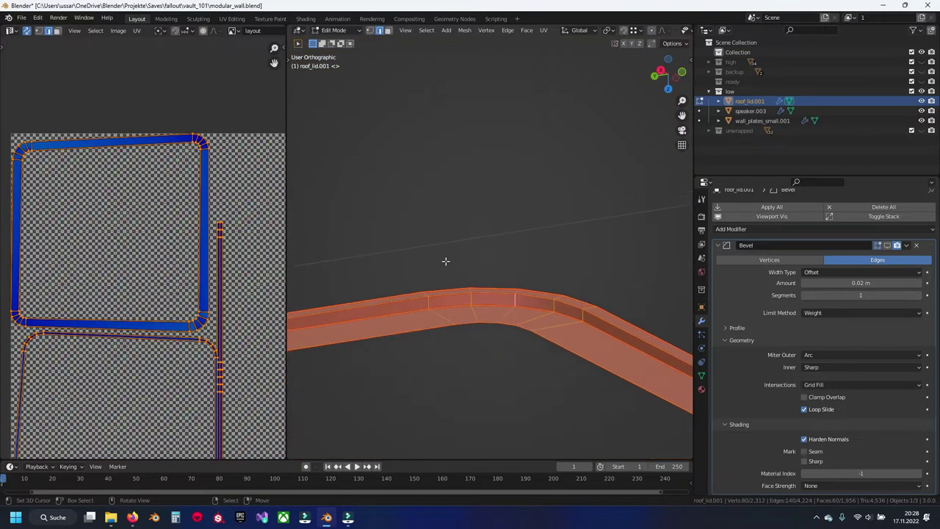
left_click_drag(179, 240, 186, 238)
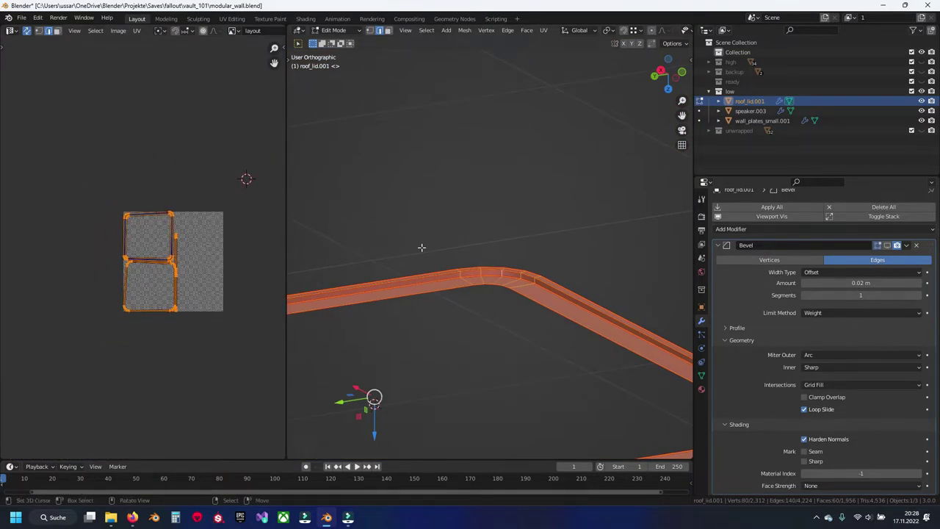
key("alt+h")
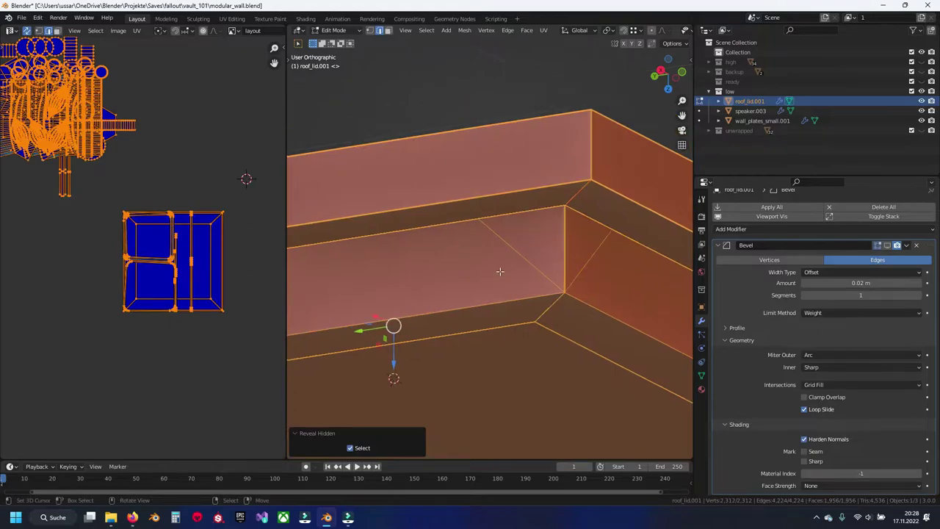
scroll("down", 3)
scroll("down", 3)
scroll("up", 3)
key("alt+a")
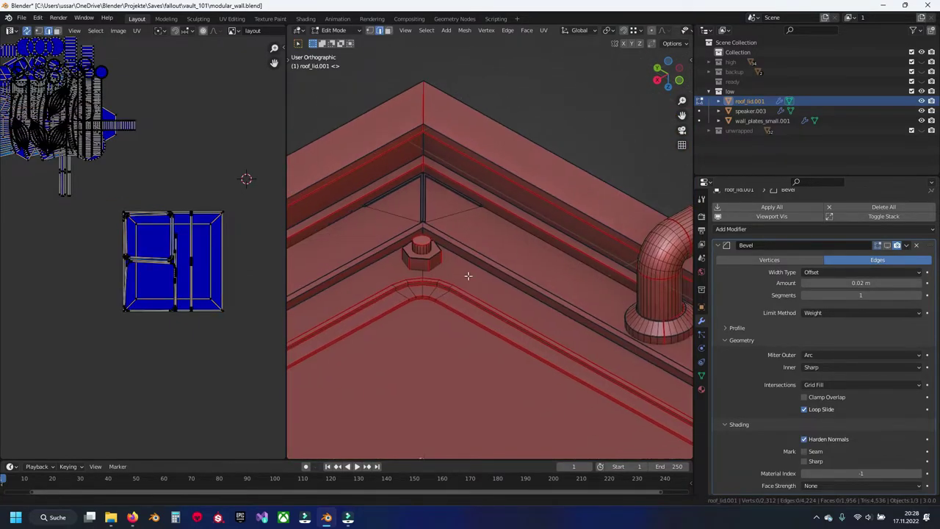
Select the linked corner trim strip and move its UV islands onto the upper-left cluster
scroll("up", 3)
key("ctrl+l")
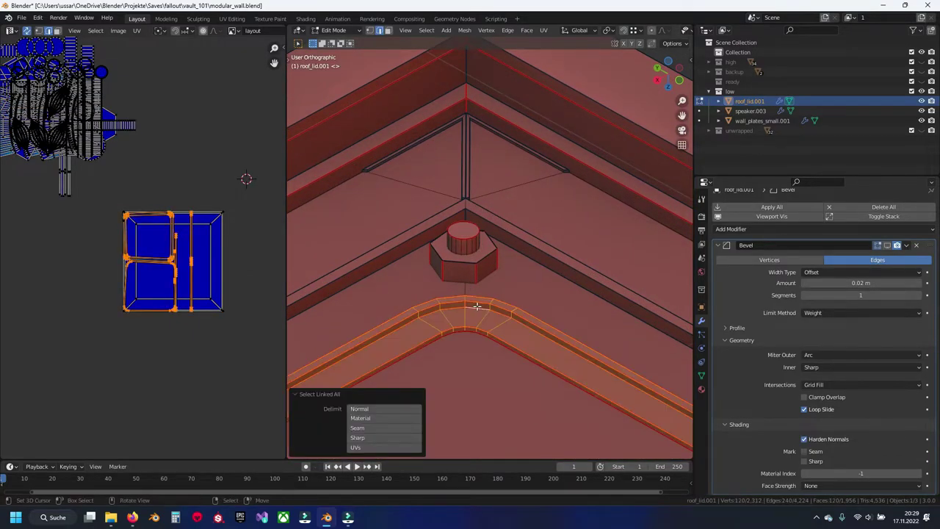
key("g")
left_click(115, 98)
left_click_drag(206, 158, 251, 227)
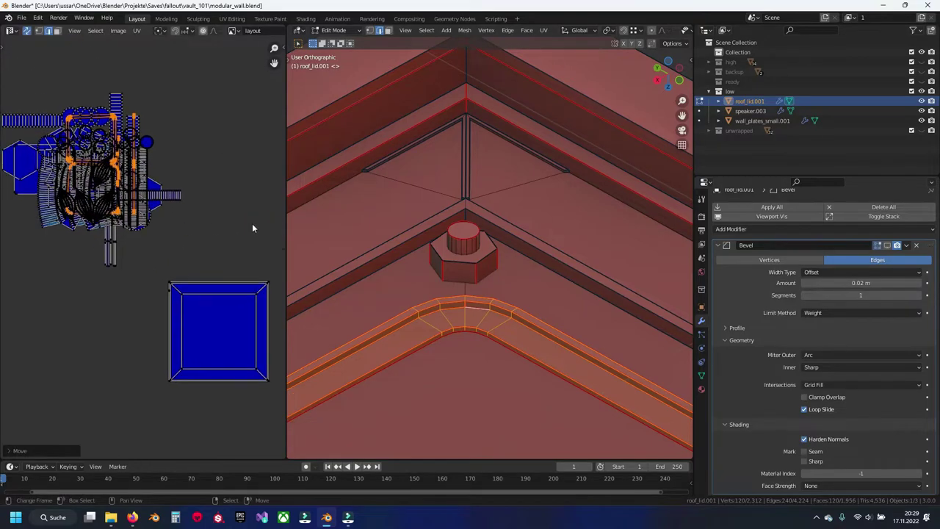
Box-select the remaining finished UV islands and move them up beside the cluster
key("a")
key("alt+a")
left_click_drag(36, 117, 46, 125)
scroll("down", 3)
left_click_drag(37, 113, 169, 295)
left_click_drag(29, 112, 200, 248)
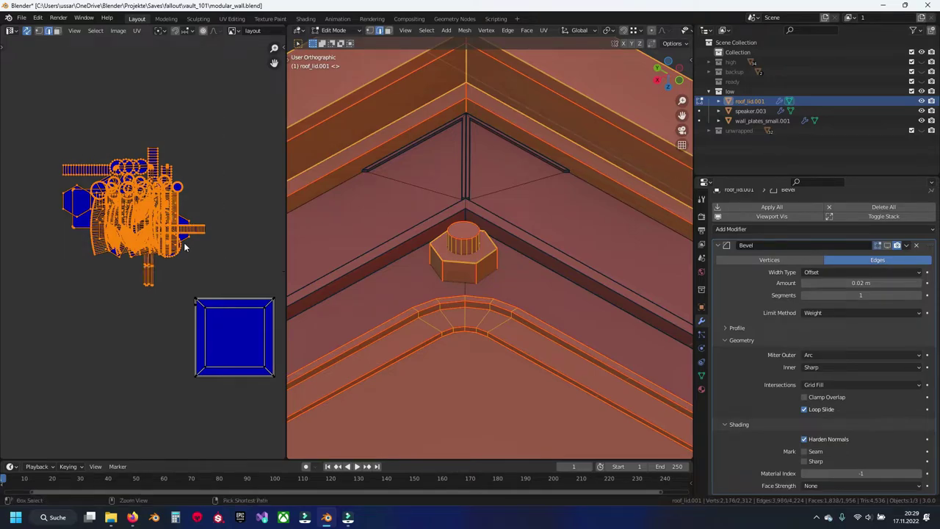
key("g")
left_click(163, 181)
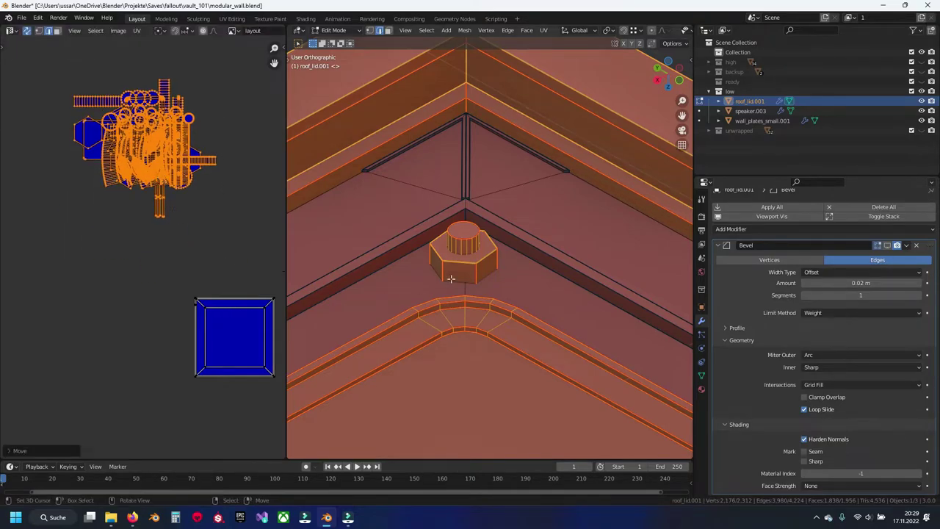
Hide the finished lid parts, save modular_wall.blend, and select the outer top rim
key("alt+a")
left_click_drag(39, 74, 230, 229)
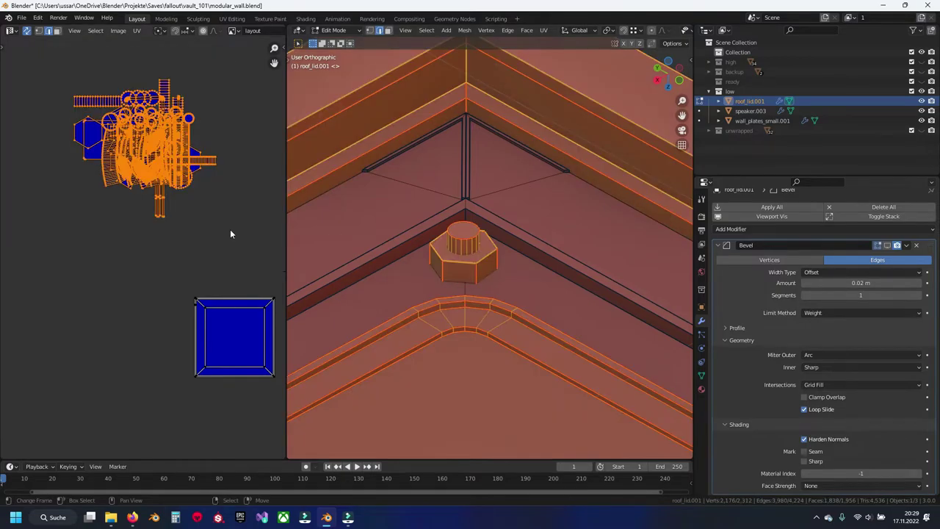
key("h")
key("ctrl+s")
left_click(372, 304)
key("ctrl+l")
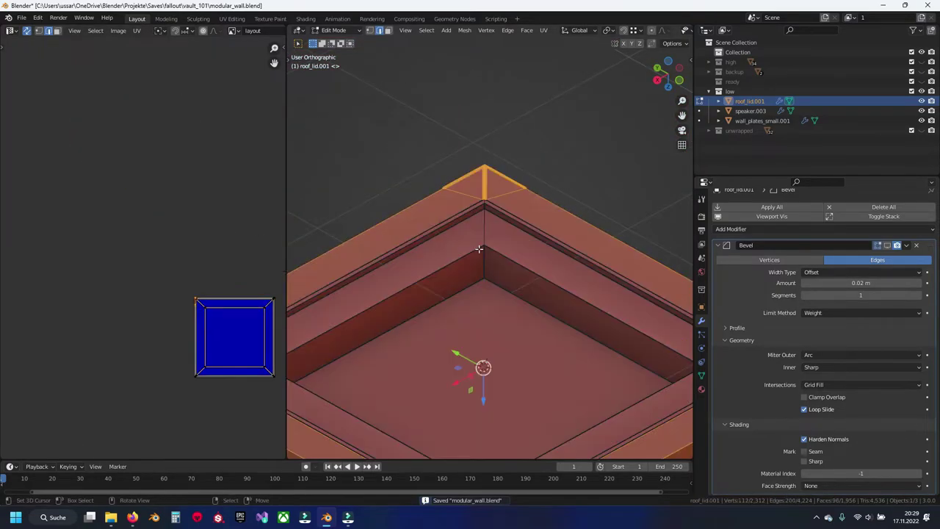
Hide the top rim, then mark the remaining rim's corner edges as seams
key("h")
scroll("down", 3)
left_click_drag(434, 260, 447, 243)
left_click(413, 219)
left_click(558, 343)
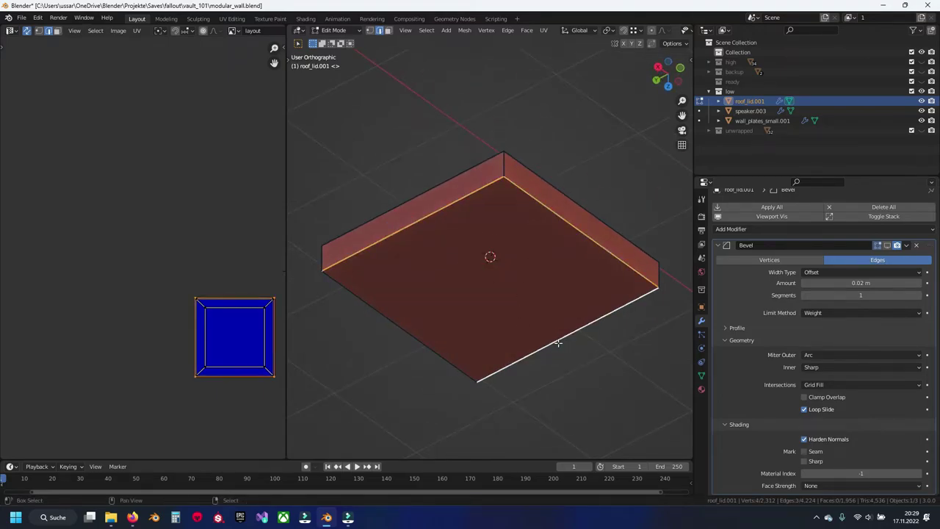
left_click(513, 190)
left_click(661, 277)
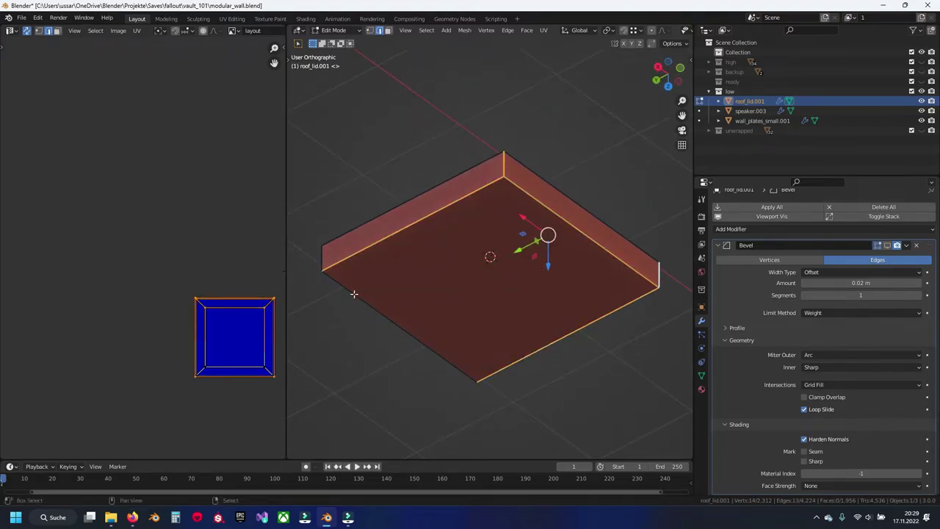
left_click_drag(323, 260, 528, 273)
key("ctrl+e")
left_click(528, 272)
Select the whole rim and unwrap it along the new corner seams
key("alt+a")
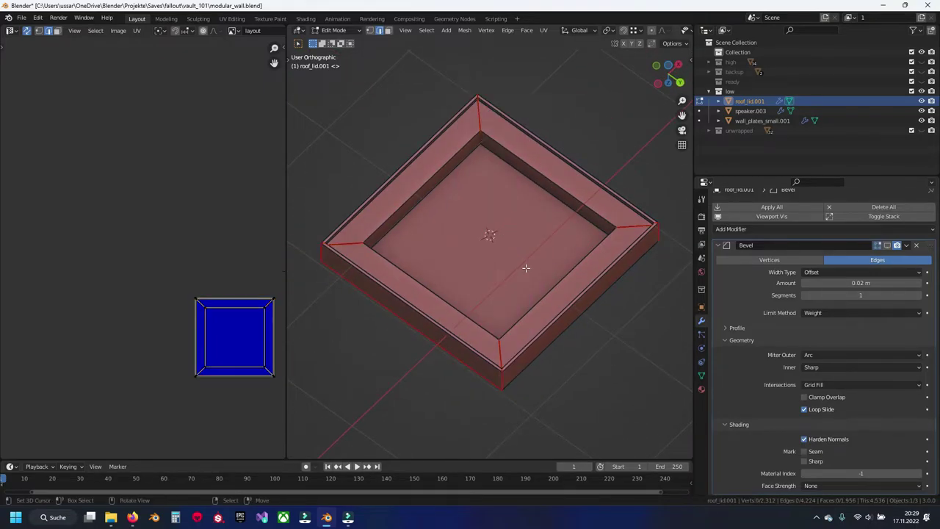
key("a")
key("u")
left_click(524, 268)
scroll("up", 3)
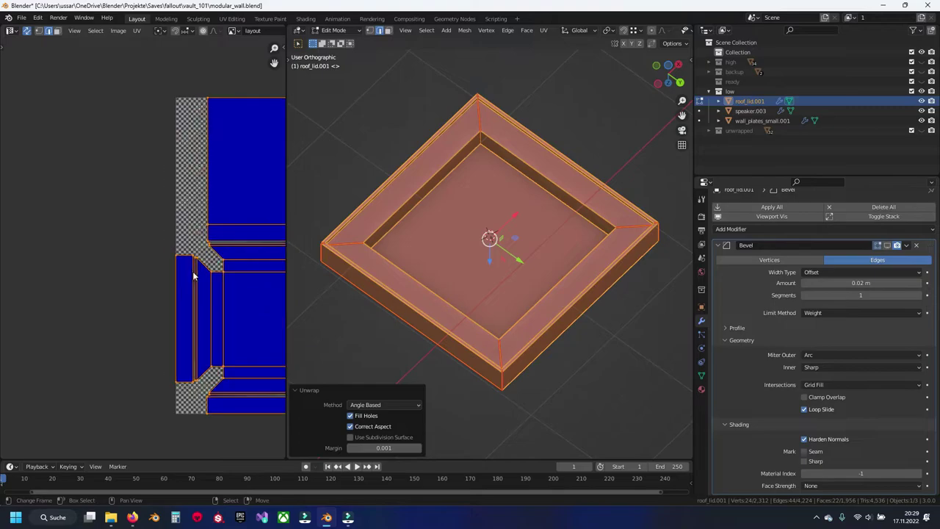
scroll("up", 3)
scroll("down", 3)
Reveal all lid parts and move the inner trim loop's UV islands off the checker
key("alt+h")
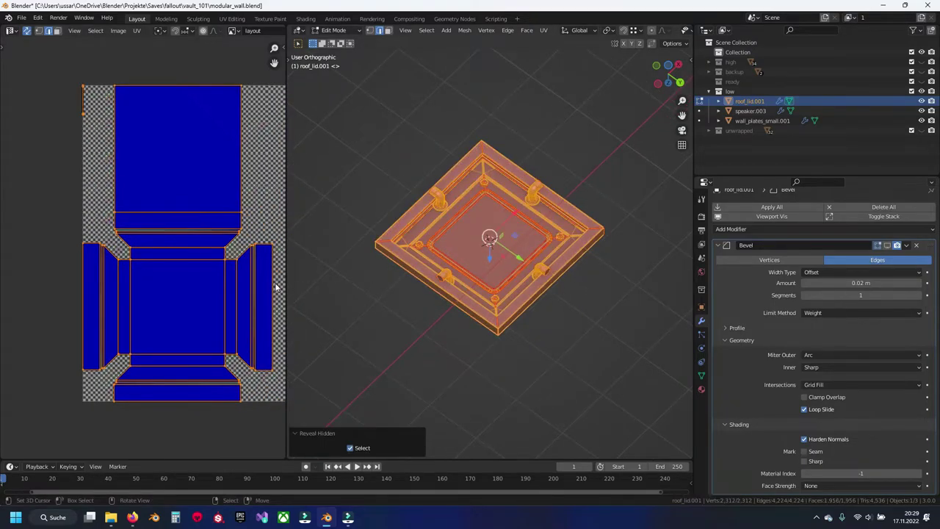
scroll("down", 3)
left_click(163, 266)
left_click(163, 266)
Box-select the finished UV islands, hide those lid parts, and save modular_wall.blend
scroll("down", 3)
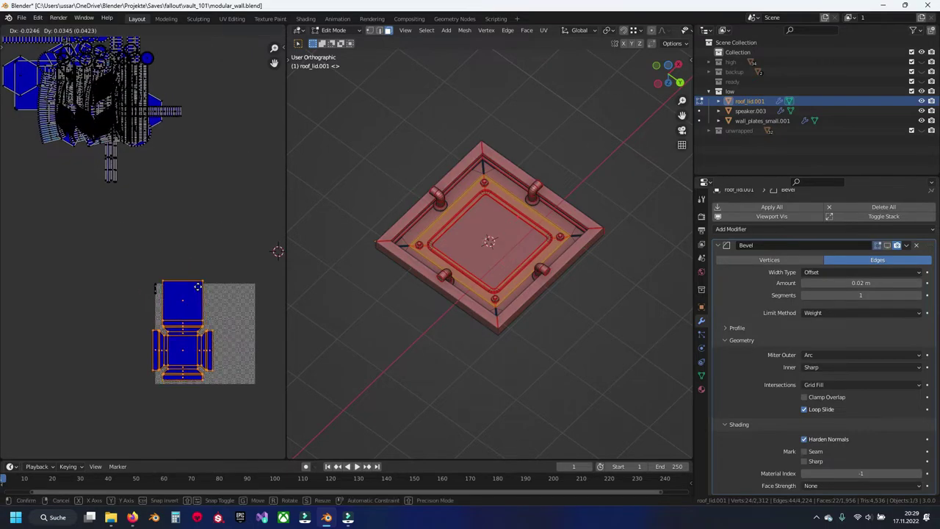
key("g")
scroll("down", 3)
left_click_drag(77, 117, 215, 257)
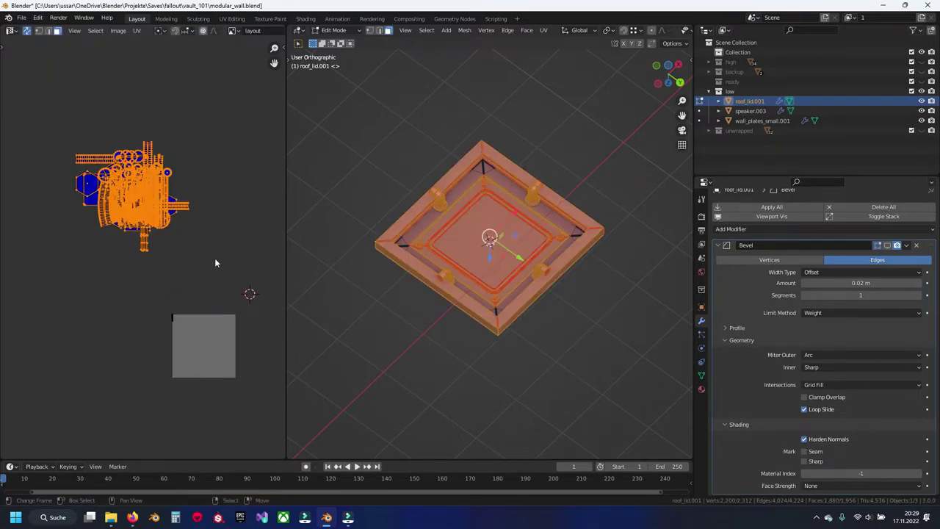
key("h")
key("ctrl+s")
scroll("up", 3)
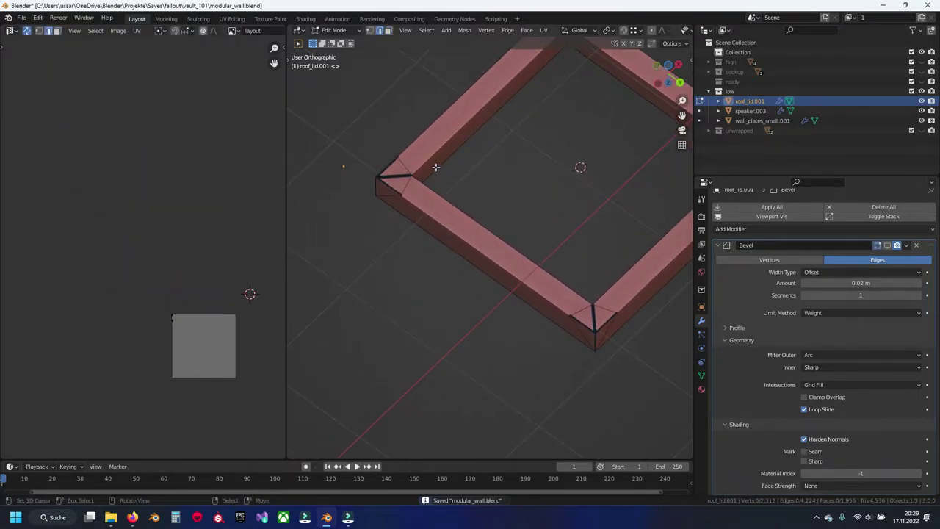
Select the connected frame wall faces, hide them, and save the file
scroll("down", 3)
left_click_drag(435, 167, 435, 245)
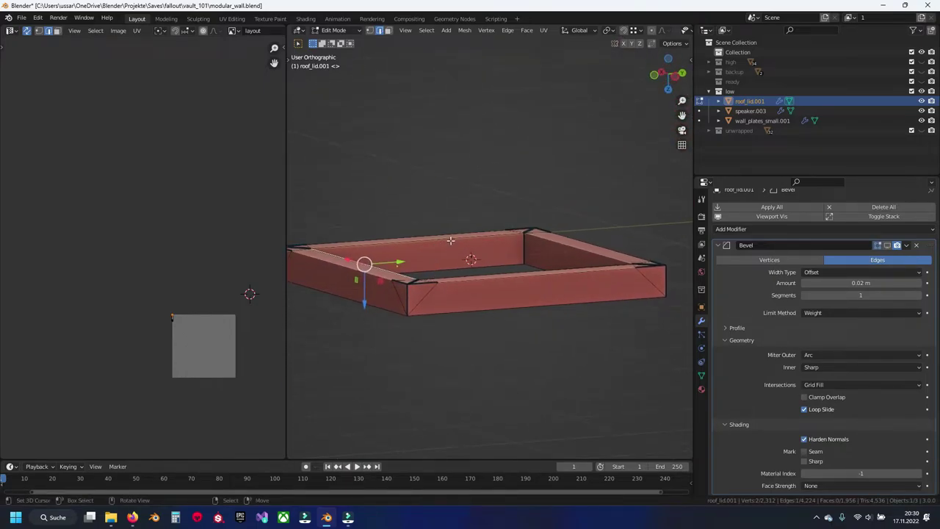
scroll("up", 3)
left_click_drag(450, 238, 451, 283)
left_click(628, 247)
key("l")
key("h")
scroll("down", 3)
key("ctrl+s")
Orbit to the roof lid strip's corner and select its top edge loop
scroll("up", 3)
left_click_drag(484, 286, 440, 293)
left_click_drag(371, 311, 412, 320)
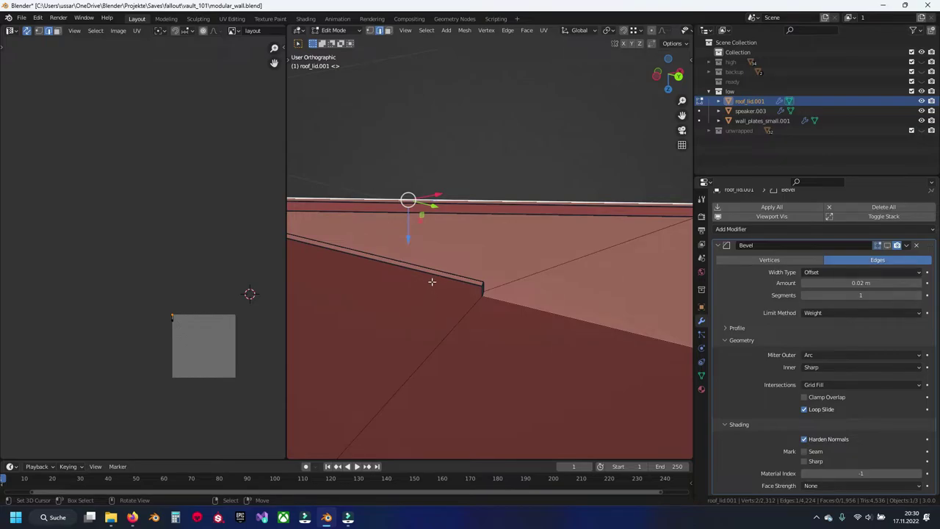
scroll("up", 3)
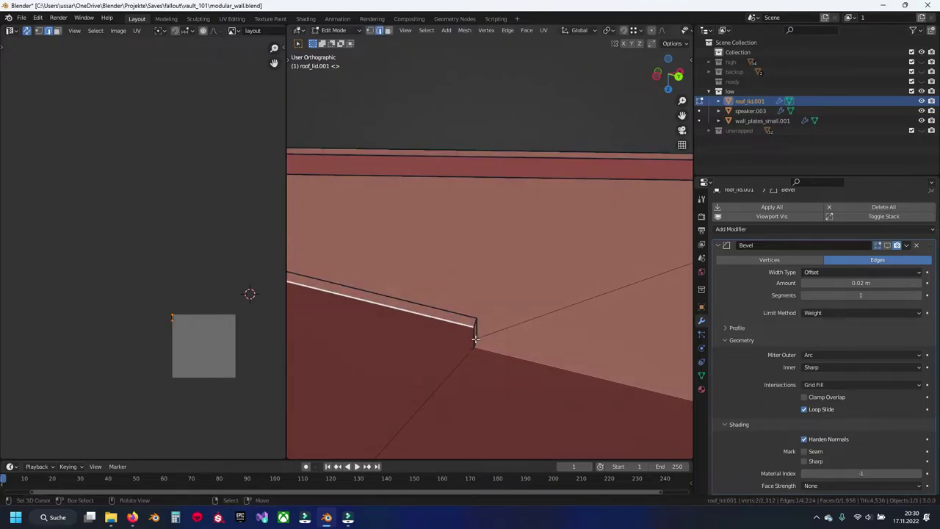
left_click_drag(475, 340, 374, 310)
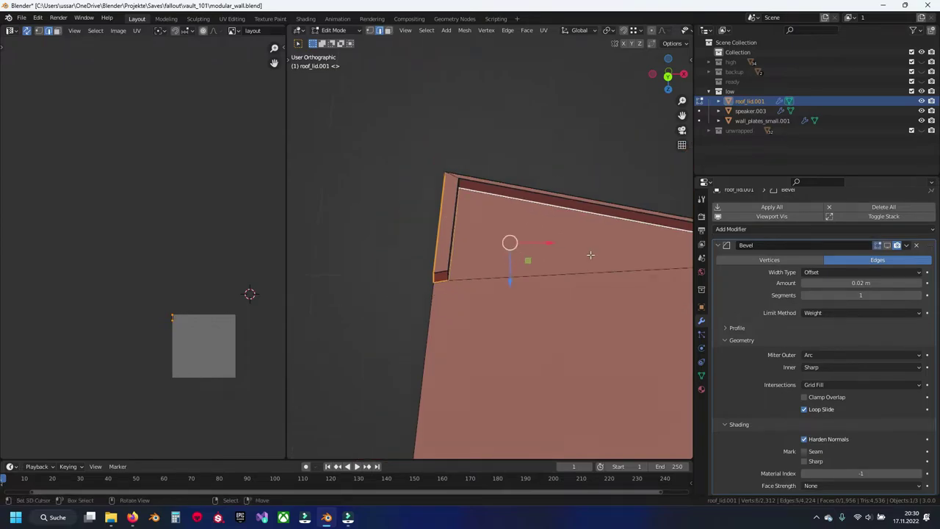
scroll("down", 3)
left_click(628, 227)
Add more edges along the roof strip and mark the selection as seams
scroll("down", 3)
left_click_drag(590, 256, 451, 322)
left_click(436, 379)
left_click_drag(435, 378, 440, 311)
left_click(430, 340)
left_click(602, 317)
left_click_drag(601, 318, 469, 299)
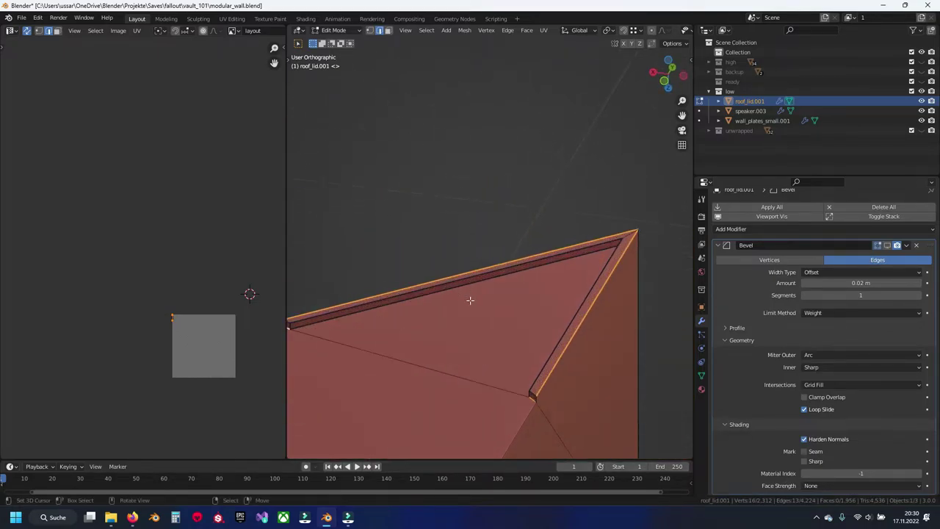
key("ctrl+e")
left_click(473, 288)
Unwrap the roof strip into a long tapered strip and small triangular UV islands
scroll("up", 3)
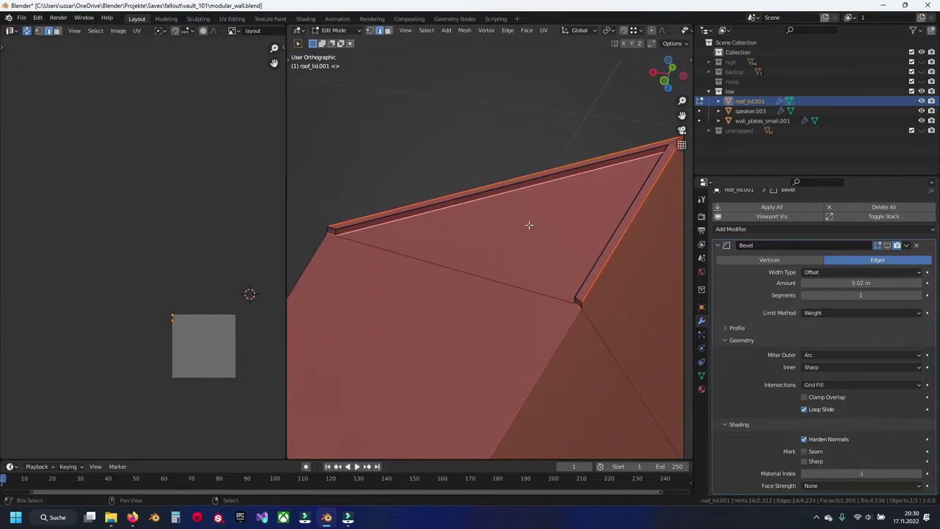
scroll("up", 3)
left_click_drag(578, 294, 505, 296)
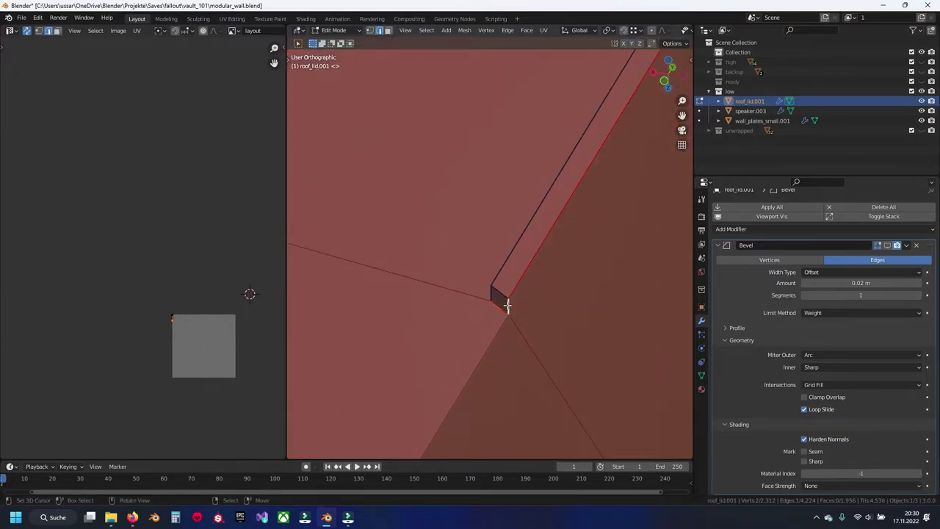
left_click_drag(487, 292, 404, 281)
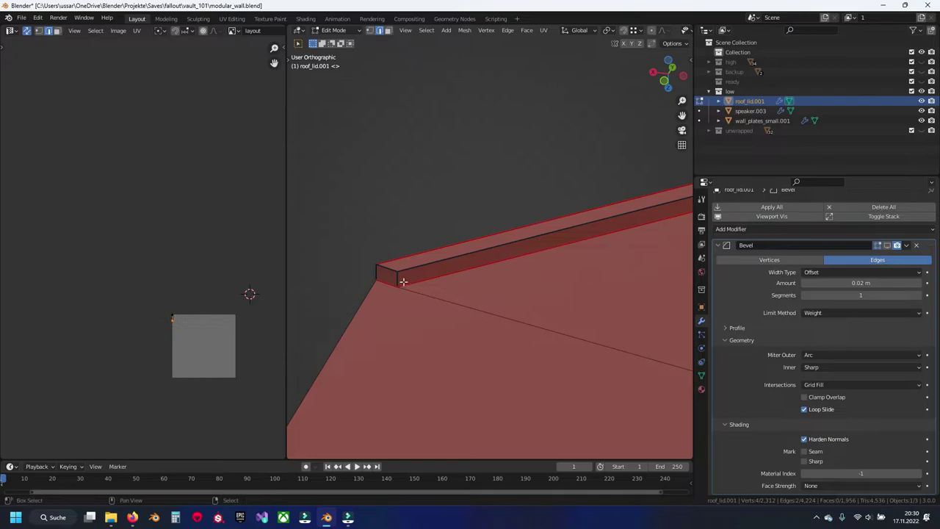
scroll("down", 3)
left_click_drag(378, 273, 513, 262)
scroll("up", 3)
scroll("up", 3)
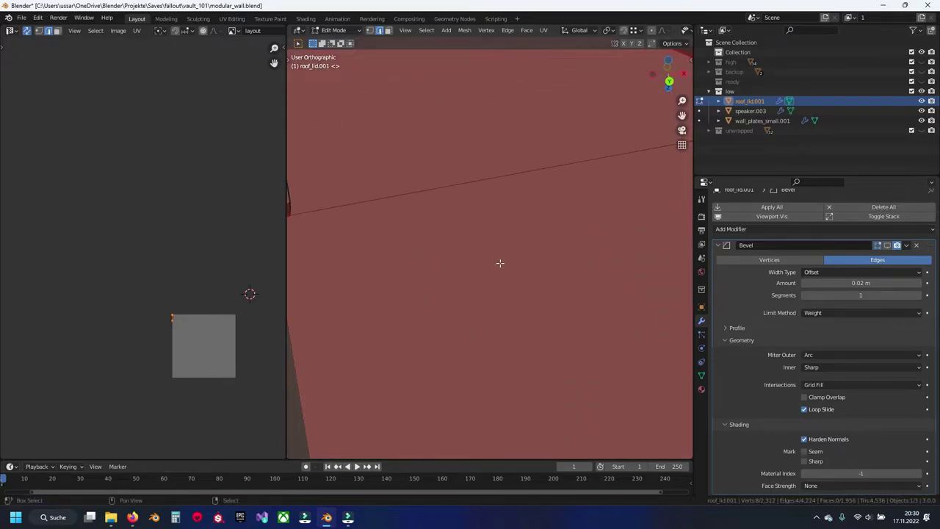
scroll("down", 3)
left_click_drag(417, 232, 502, 260)
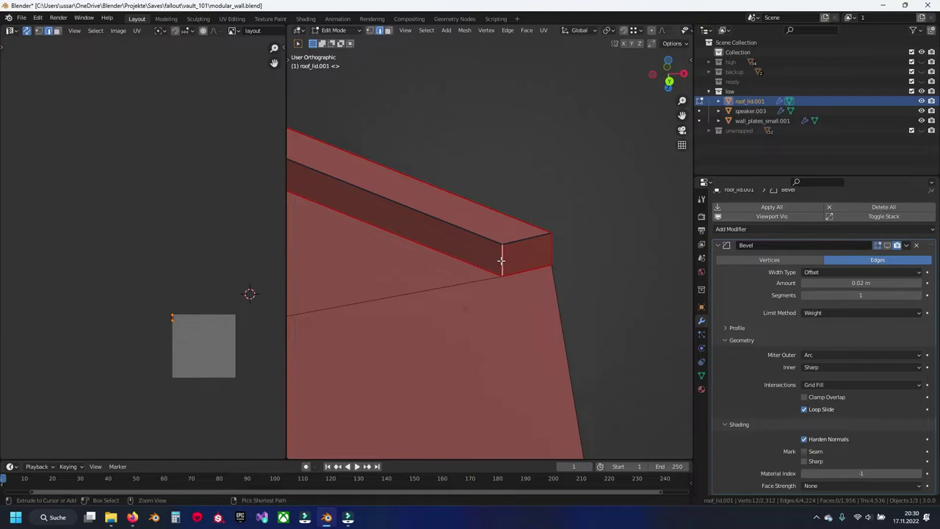
key("u")
left_click(503, 262)
scroll("up", 3)
scroll("down", 3)
scroll("down", 3)
scroll("down", 3)
Hide a connected part of the lid so the beam is isolated
key("3")
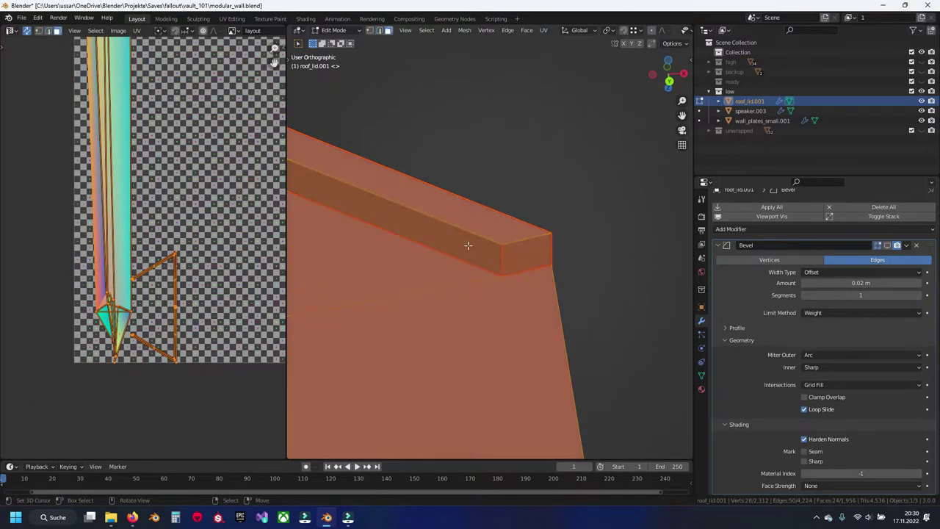
left_click(467, 244)
left_click_drag(467, 244, 437, 301)
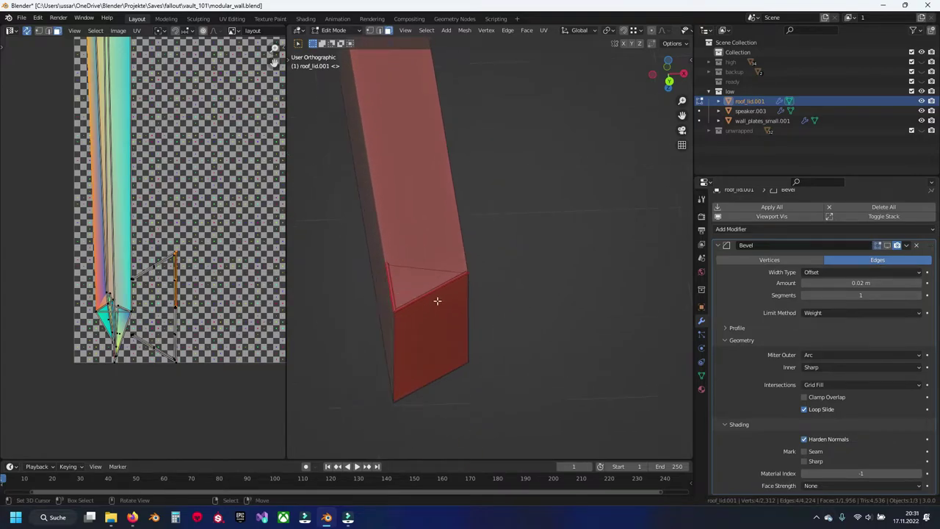
scroll("up", 3)
key("ctrl+l")
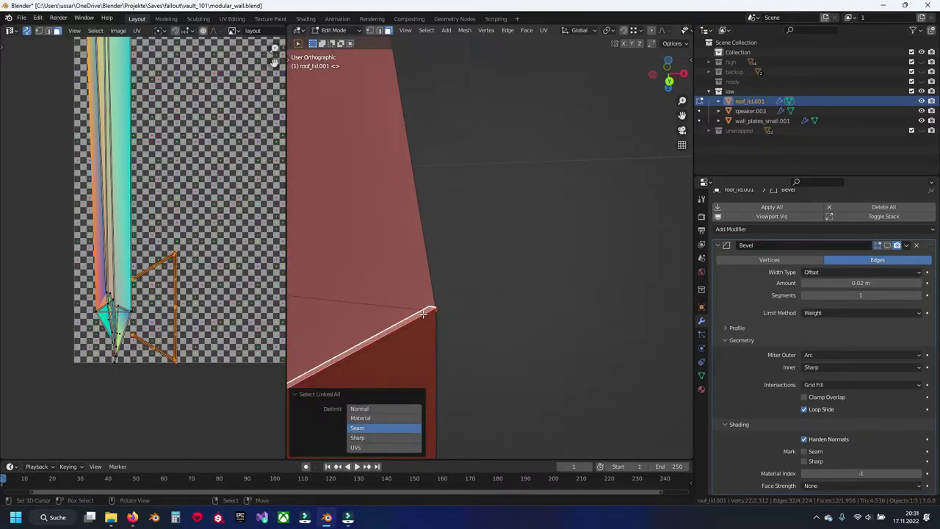
key("h")
scroll("down", 3)
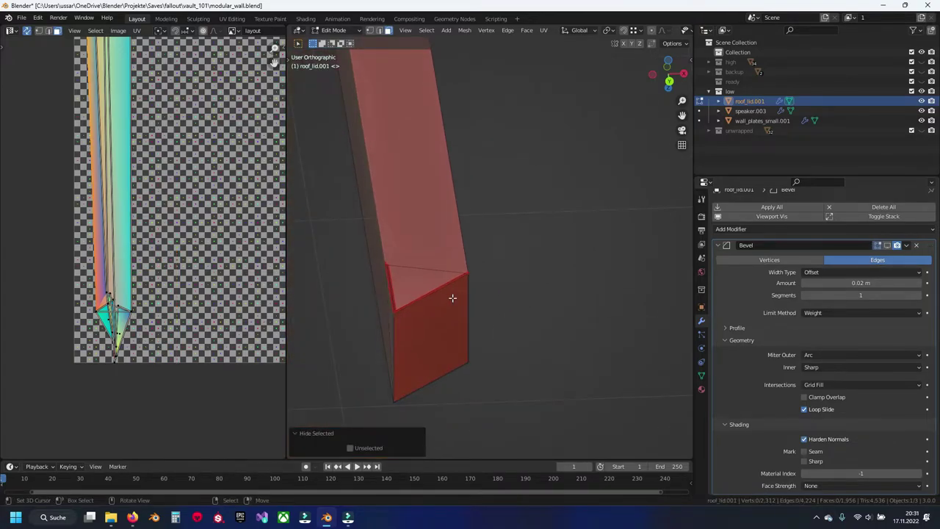
Save the file and UV-unwrap the isolated beam
key("2")
left_click_drag(441, 292, 465, 250)
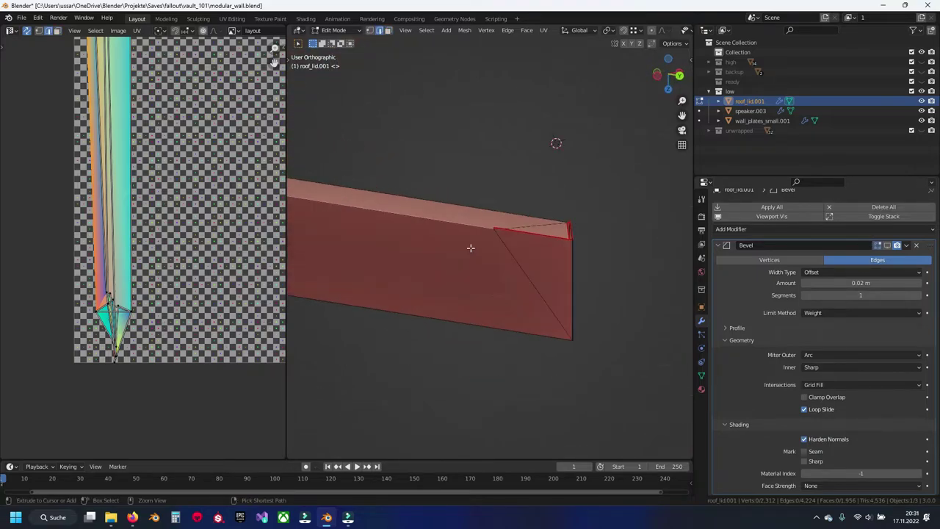
key("ctrl+s")
scroll("up", 3)
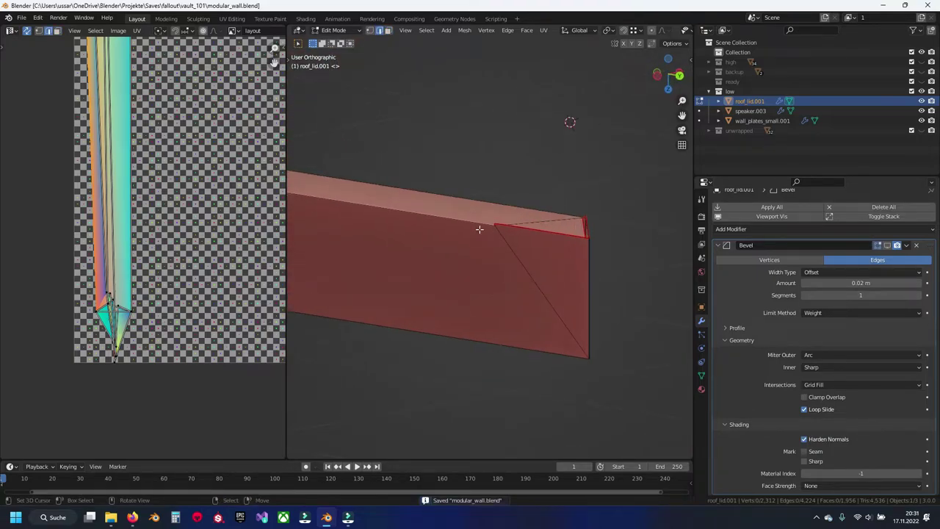
left_click(450, 223)
left_click_drag(545, 267, 457, 311)
key("a")
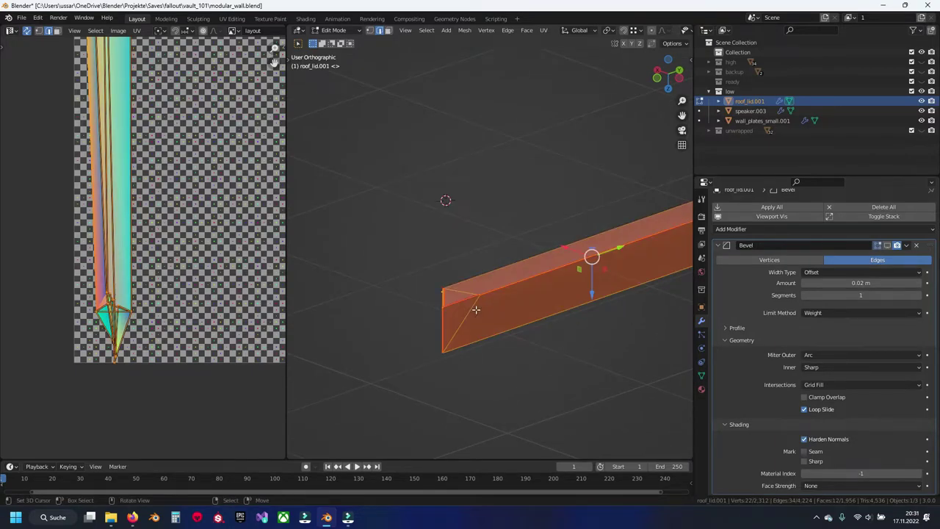
key("u")
left_click(476, 310)
key("alt+a")
Mark the beam end's vertical edge as a seam and re-unwrap the beam
scroll("up", 3)
left_click_drag(492, 323, 478, 274)
scroll("up", 3)
left_click(560, 315)
key("ctrl+e")
left_click(478, 275)
key("a")
key("u")
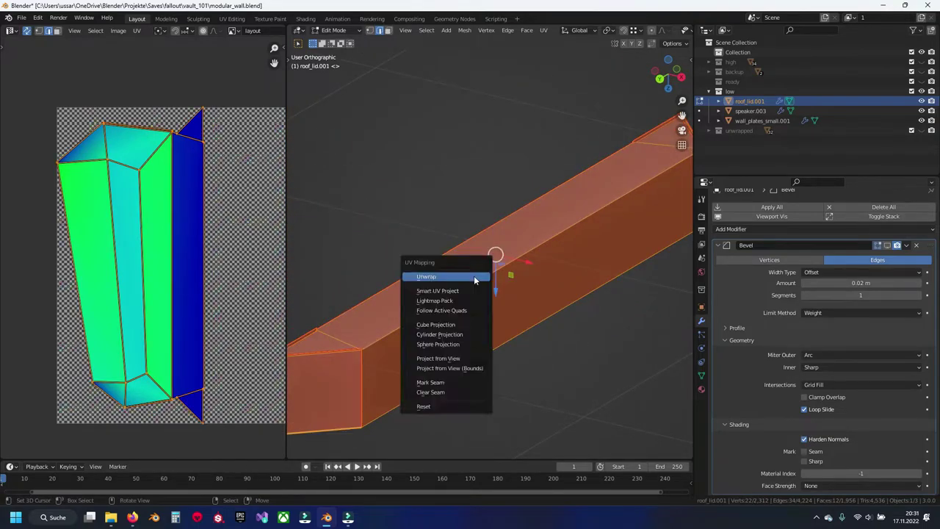
left_click(475, 278)
key("alt+a")
Move the beam's end corner vertex to a new position
left_click_drag(417, 275, 484, 298)
key("ctrl+s")
left_click_drag(560, 295, 533, 286)
left_click(568, 284)
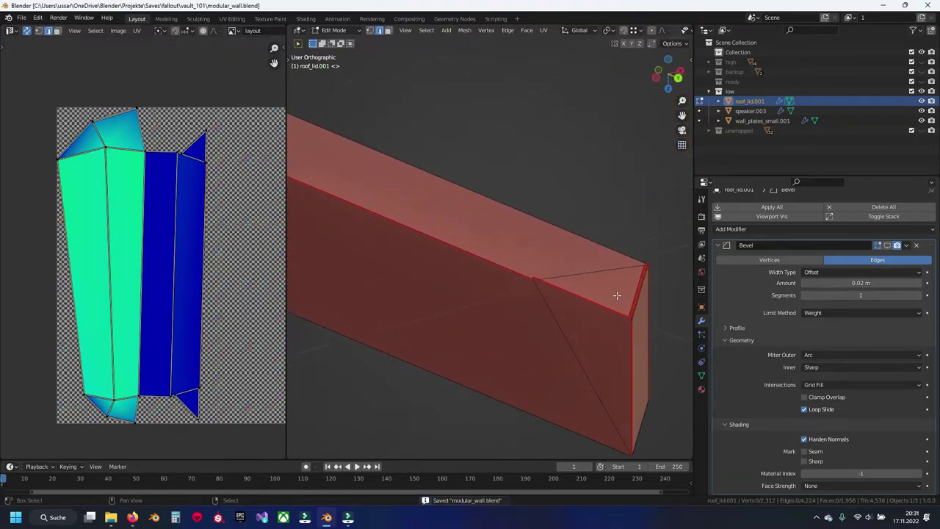
scroll("up", 3)
scroll("down", 3)
left_click_drag(463, 229, 453, 159)
scroll("up", 3)
left_click_drag(399, 260, 480, 287)
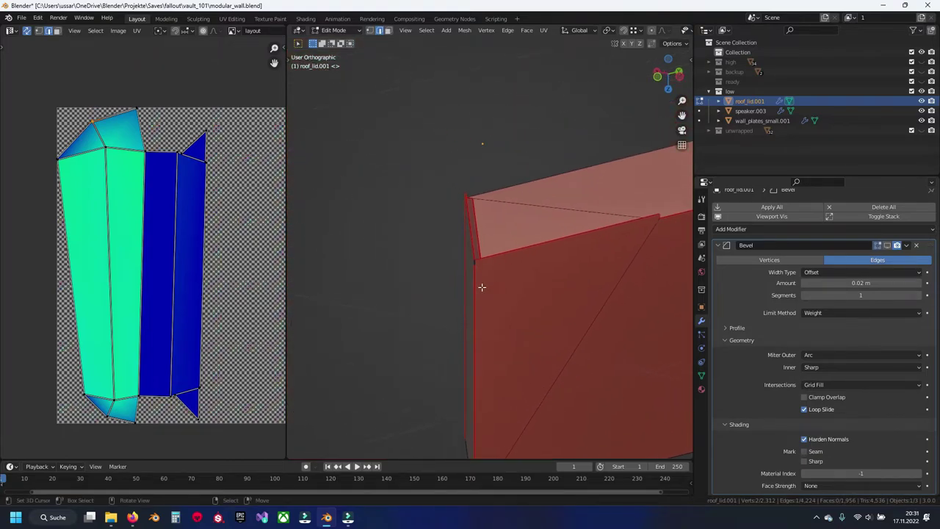
scroll("up", 3)
left_click(422, 302)
key("g")
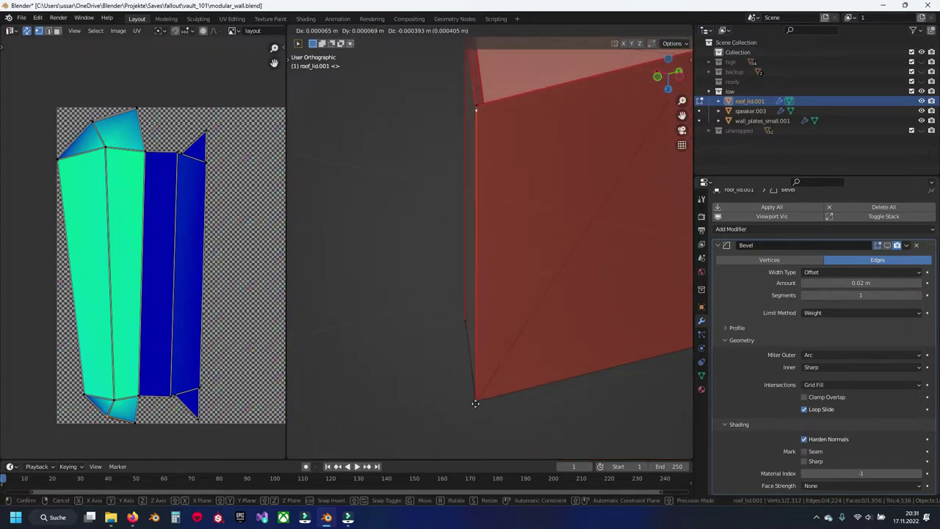
left_click(475, 403)
Merge the overlapping corner vertices at the beam end
scroll("down", 3)
scroll("down", 3)
left_click_drag(552, 330, 477, 264)
scroll("up", 3)
scroll("up", 3)
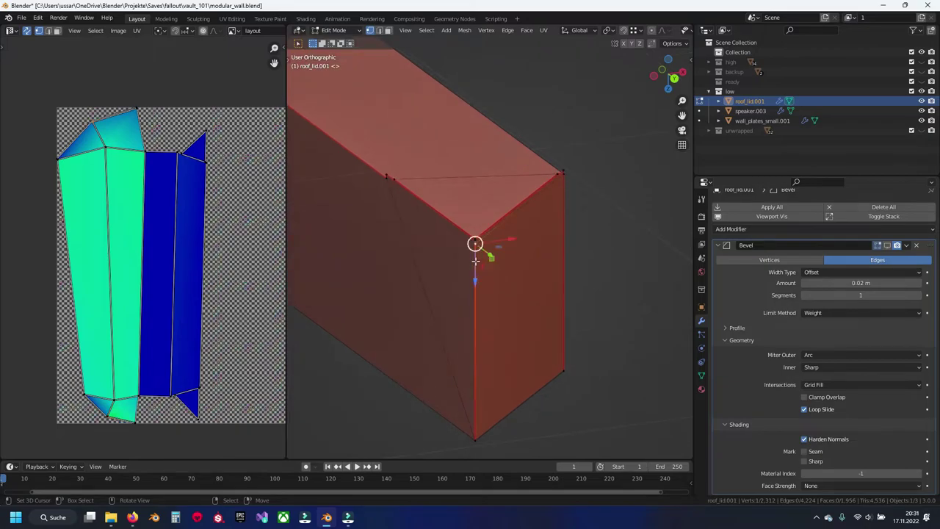
left_click(471, 438)
key("ctrl+l")
key("x")
left_click(510, 279)
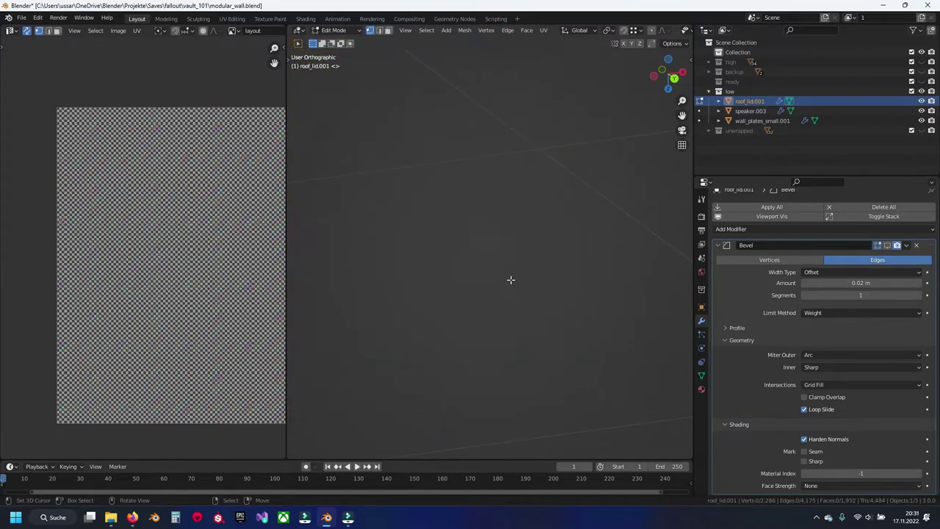
key("ctrl+z")
key("m")
left_click(499, 249)
Mark two end edges as seams and unwrap the beam again
key("2")
left_click(477, 308)
scroll("down", 3)
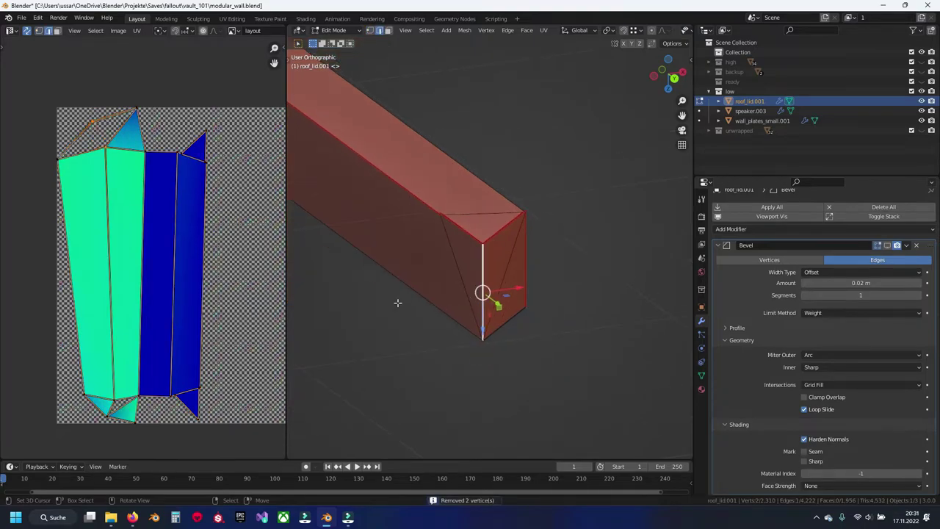
left_click_drag(422, 303, 566, 254)
left_click(571, 253)
key("ctrl+e")
left_click(571, 251)
key("a")
key("u")
left_click(503, 251)
key("alt+a")
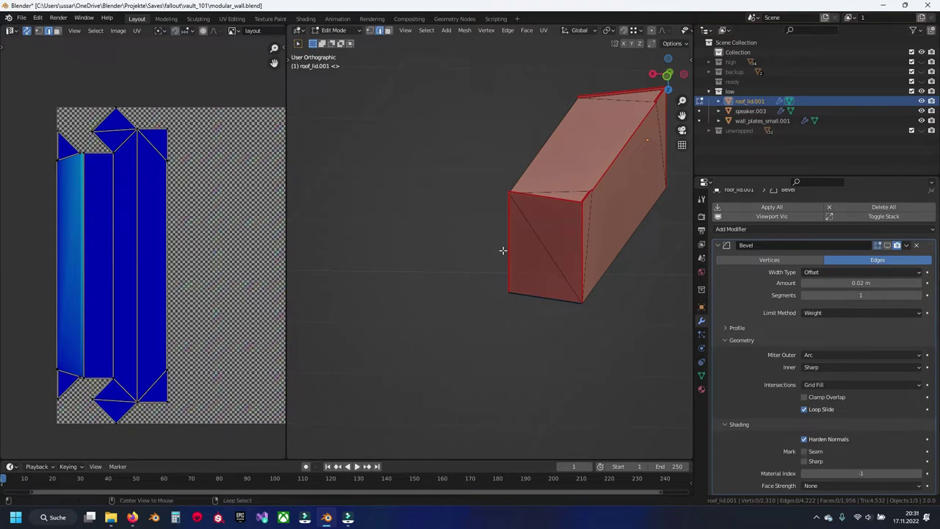
Reveal the hidden lid geometry and unwrap the entire roof lid mesh
key("alt+h")
key("a")
key("u")
left_click(527, 233)
key("alt+a")
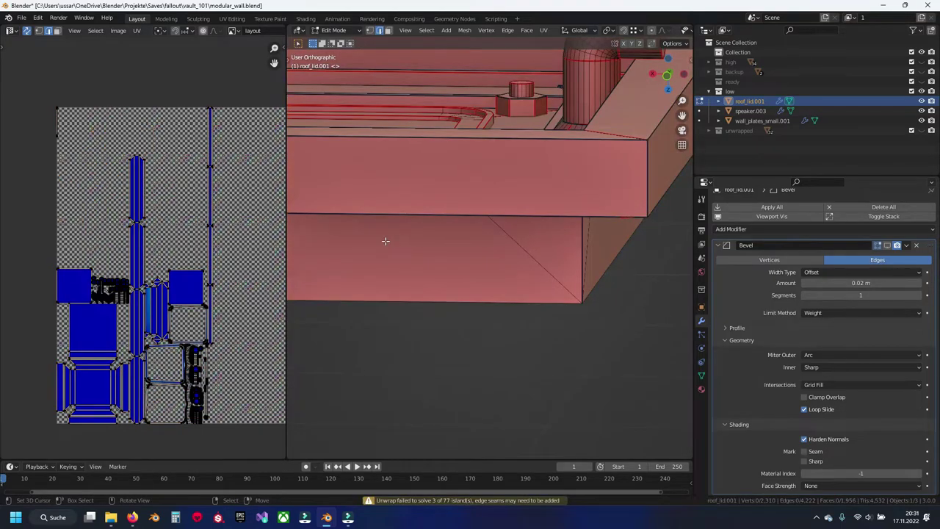
Select the rim's edge in the UV layout and save the file
scroll("down", 3)
left_click_drag(260, 151, 262, 184)
scroll("up", 3)
scroll("up", 3)
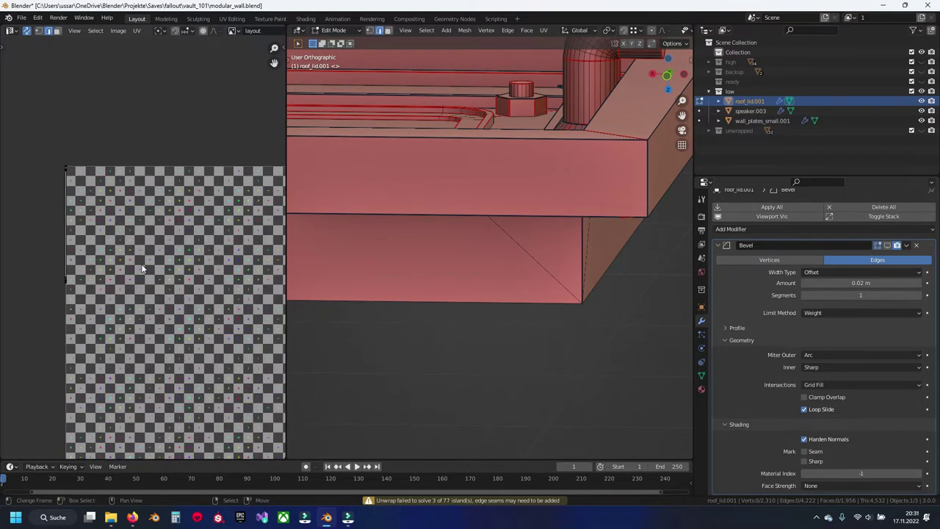
left_click_drag(35, 164, 76, 295)
scroll("down", 3)
left_click_drag(415, 220, 441, 230)
left_click_drag(429, 266, 448, 336)
key("ctrl+s")
Select the chamfered frame ring from its outer edge and invert the selection
left_click(449, 339)
left_click(448, 343)
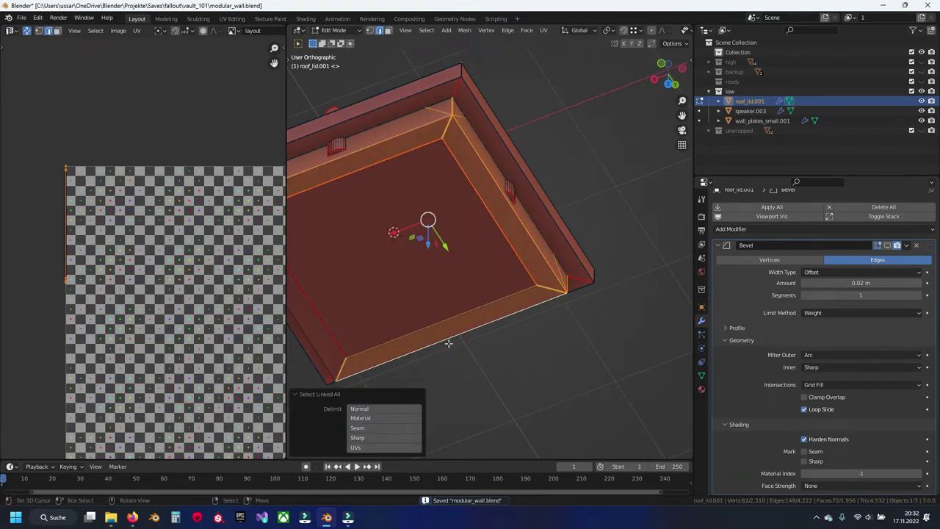
left_click_drag(447, 340, 499, 287)
left_click(389, 282)
key("ctrl+l")
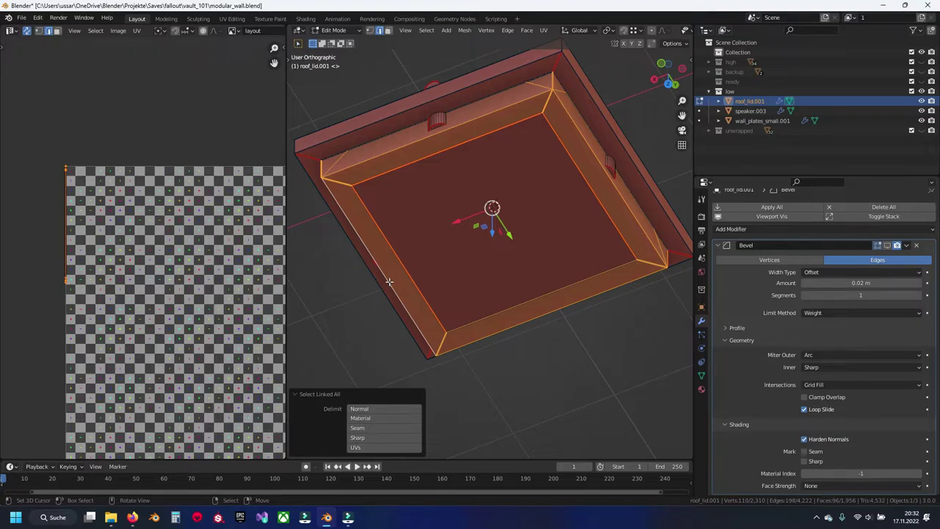
key("ctrl+i")
Hide all lid geometry except the chamfered frame ring
left_click_drag(400, 247, 390, 222)
key("ctrl+s")
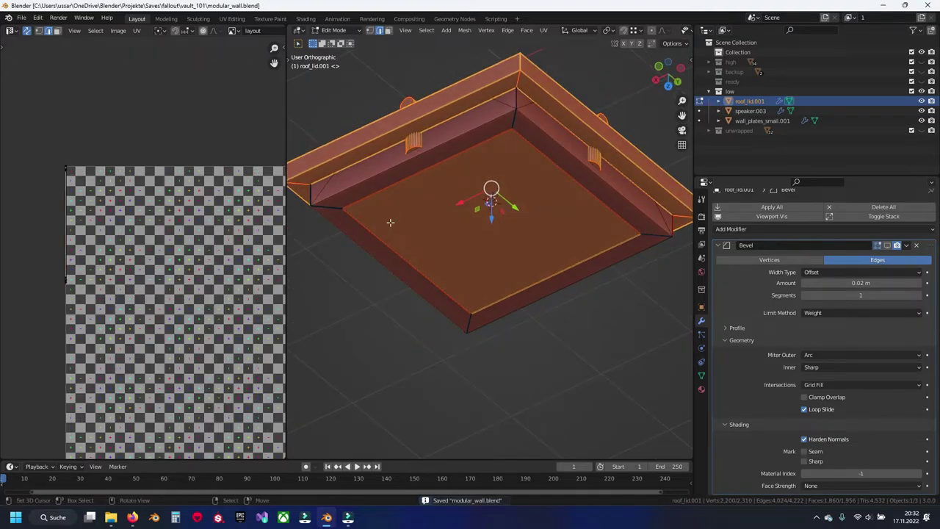
key("ctrl+i")
key("ctrl+i")
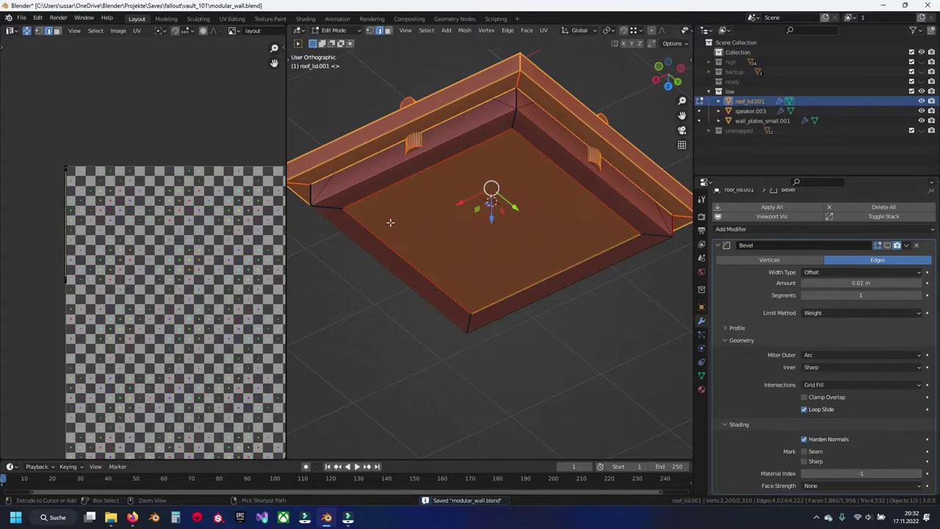
key("h")
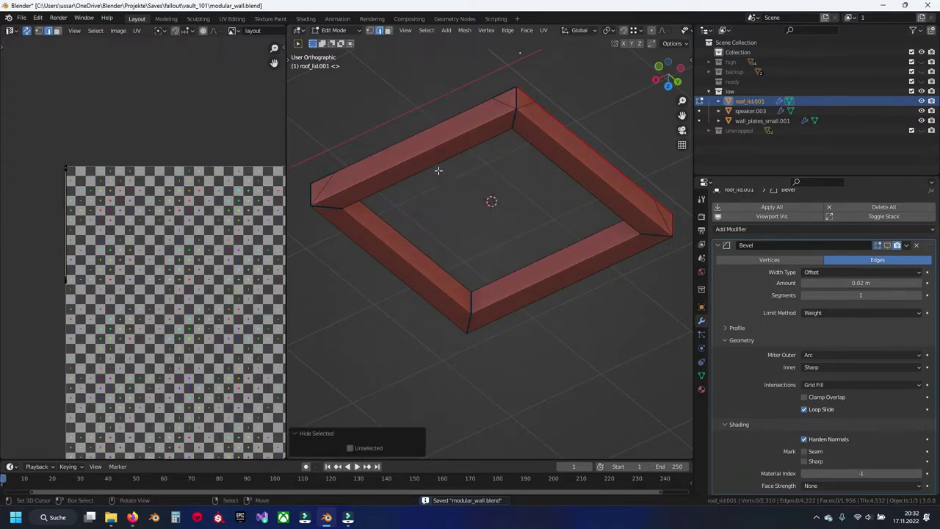
left_click_drag(437, 170, 471, 287)
left_click(470, 287)
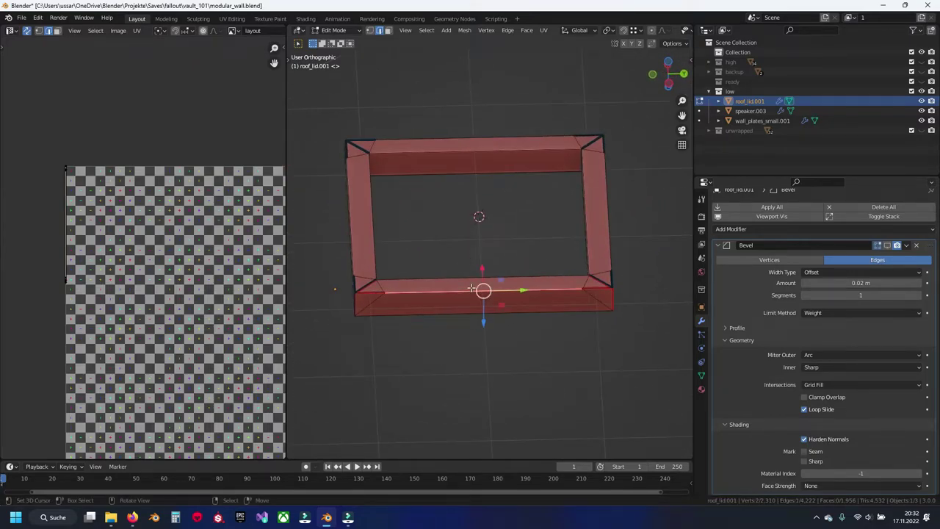
Separate the selected frame side into its own object, roof_lid.002
key("ctrl+KP_7")
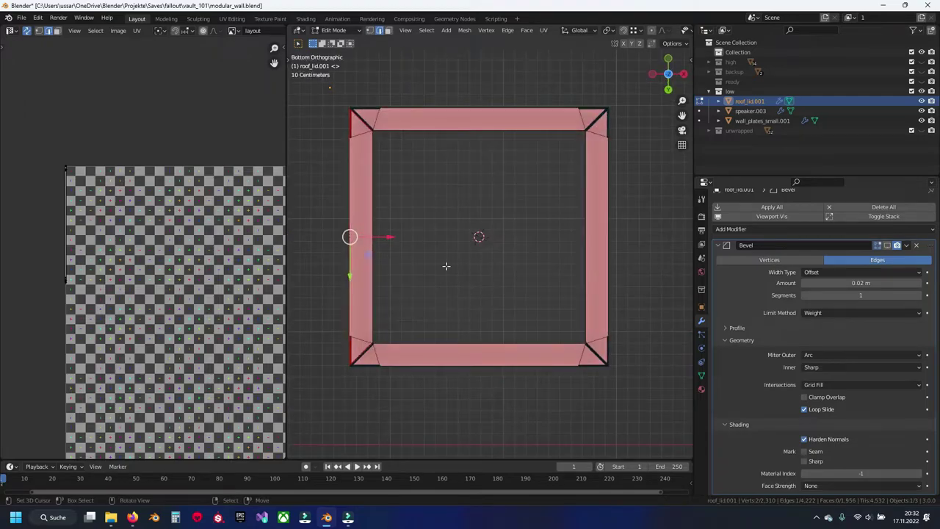
key("p")
left_click(423, 240)
key("Tab")
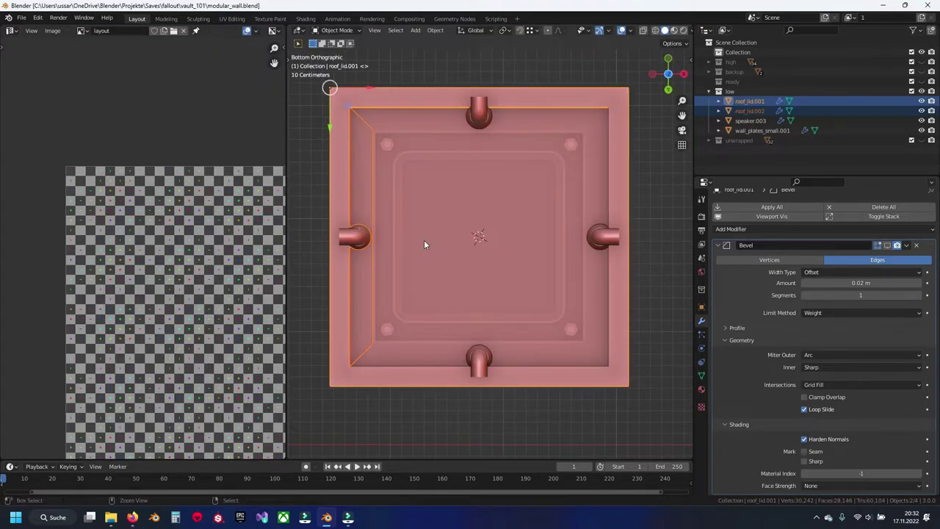
key("ctrl+s")
Add a Mirror modifier to roof_lid.002 and set its origin to the 3D cursor
left_click(376, 202)
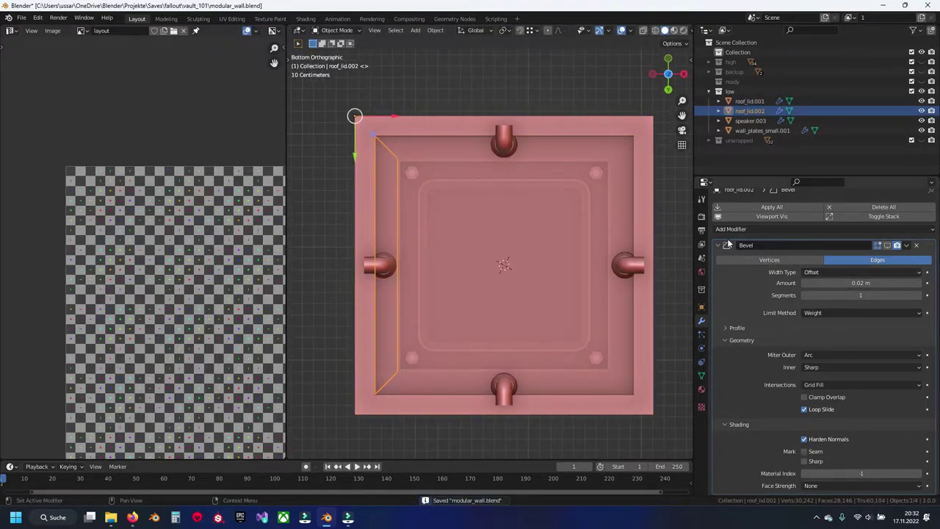
left_click(725, 230)
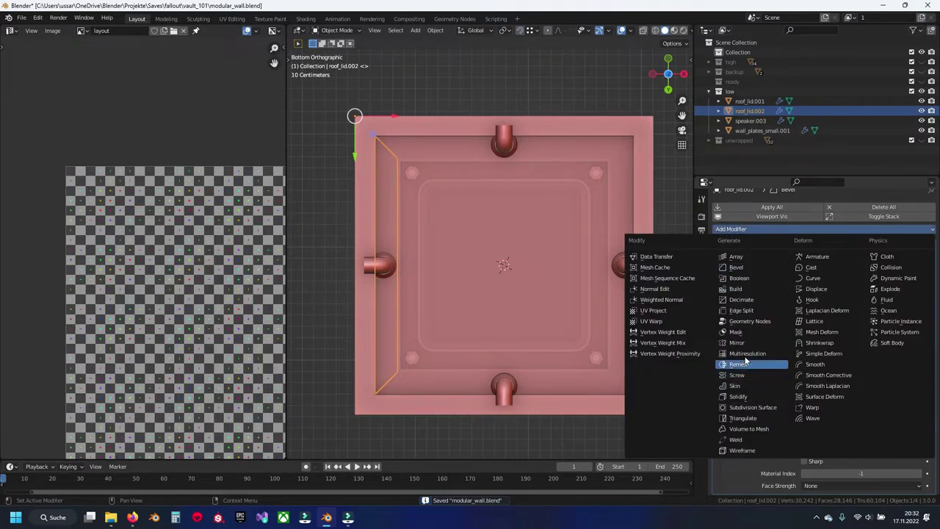
left_click(740, 343)
key("ctrl+shift+alt+c")
left_click(506, 322)
scroll("down", 3)
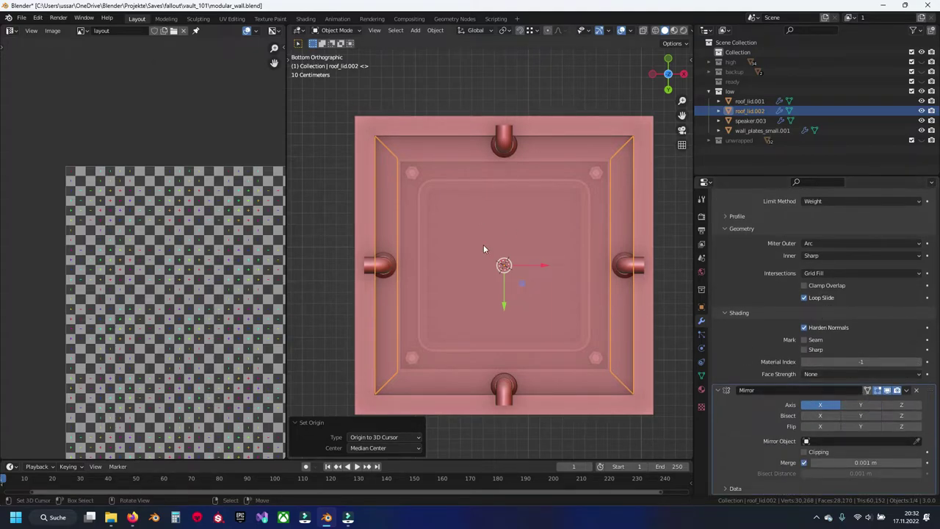
Duplicate roof_lid.002 in place, rotated 90°, as roof_lid.003
key("shift+d")
key("Escape")
type("r90")
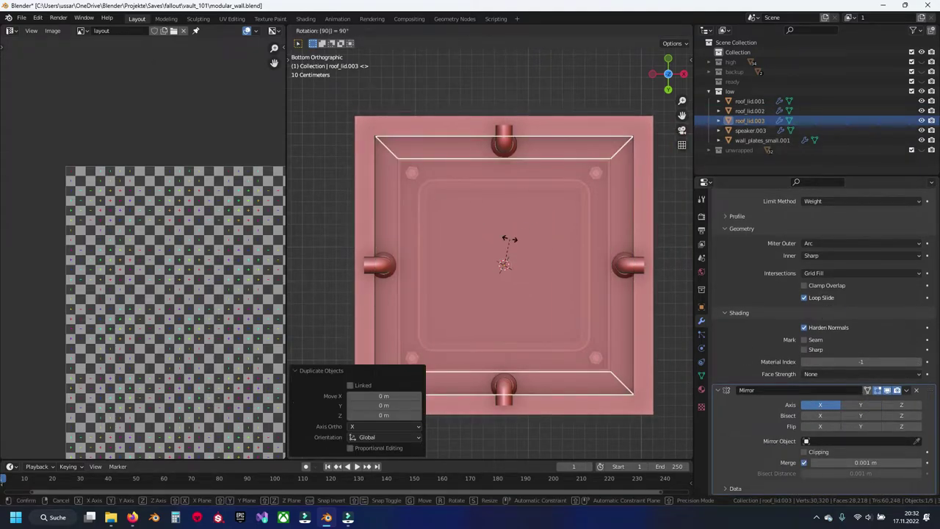
key("Return")
Apply the Mirror modifier on both roof_lid.002 and roof_lid.003
left_click(398, 207)
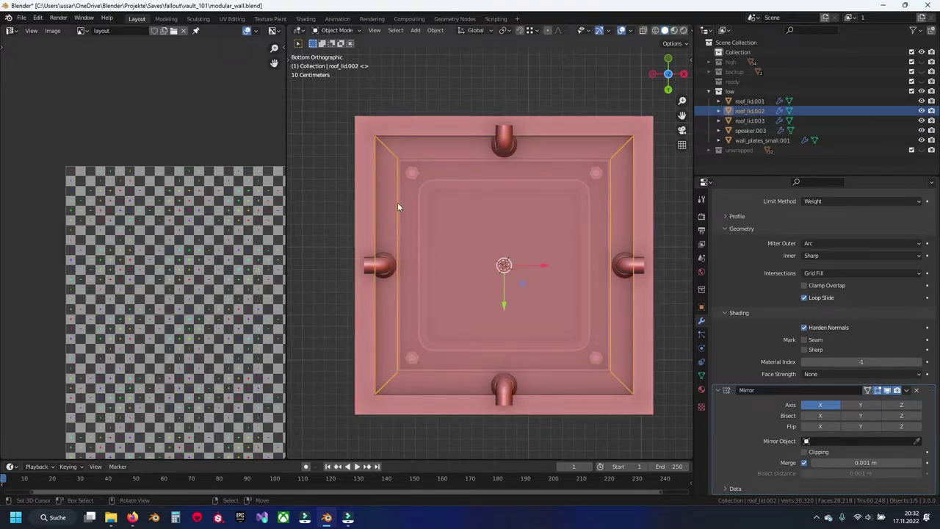
left_click(402, 152)
left_click(384, 188)
left_click(907, 393)
left_click(877, 403)
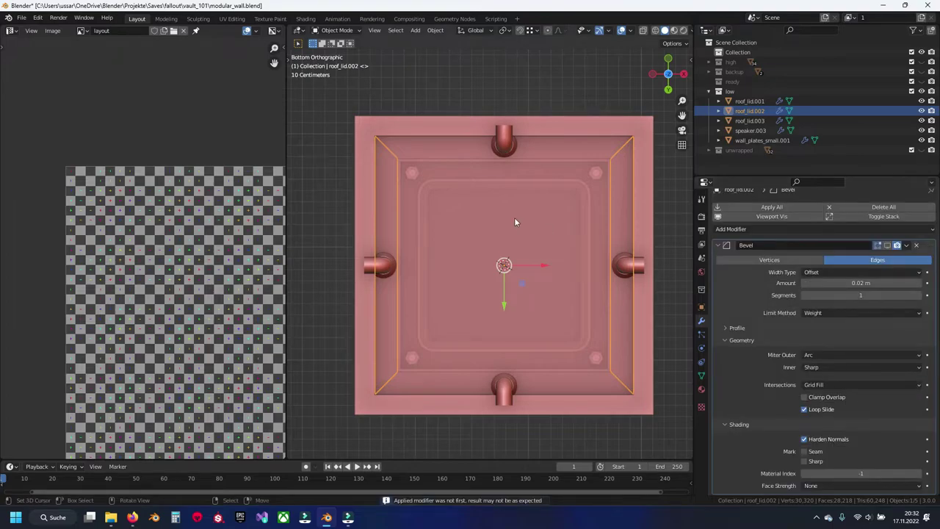
left_click(438, 153)
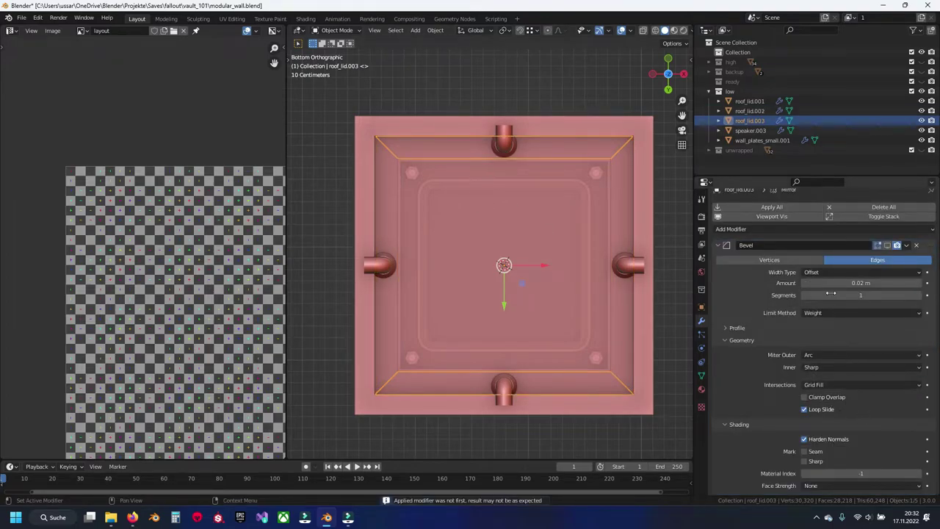
scroll("down", 3)
left_click(906, 390)
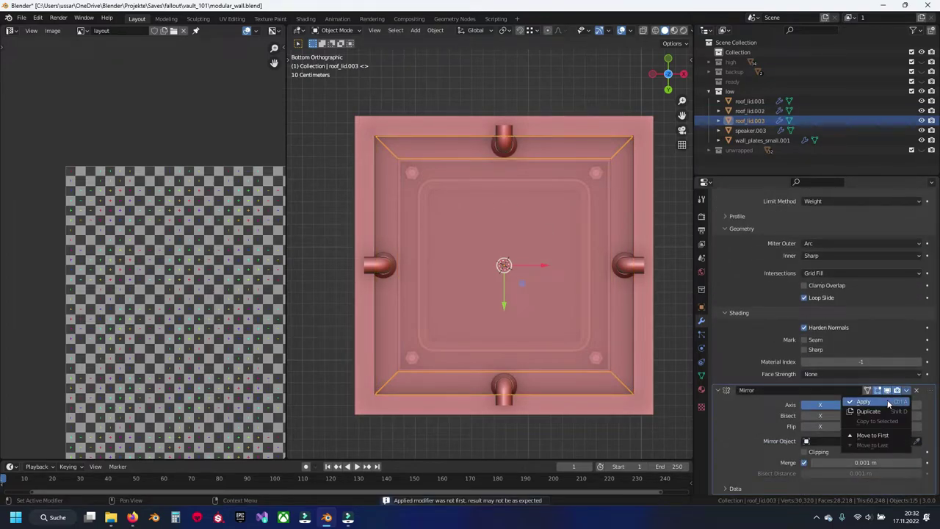
left_click(889, 403)
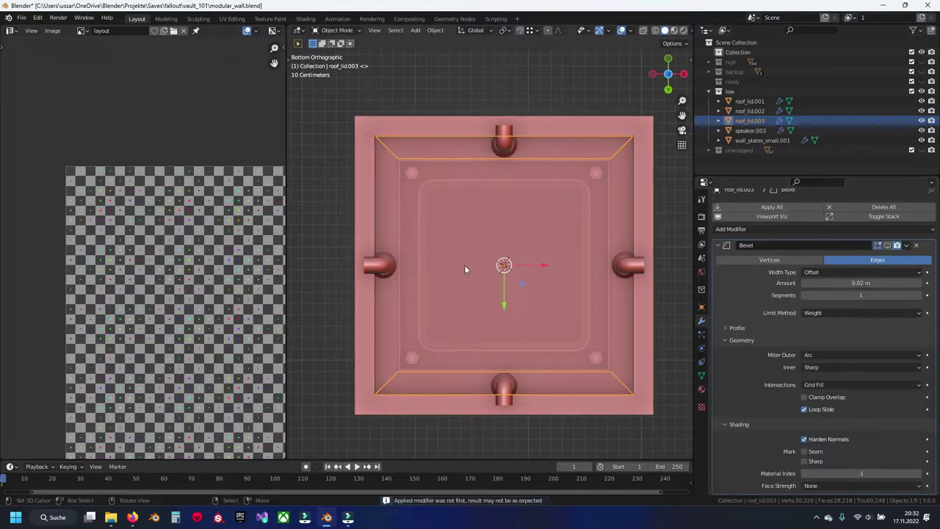
left_click(386, 214)
key("Tab")
Delete roof_lid.001's visible frame vertices, reveal the rest of the lid, and save
key("a")
key("x")
left_click(513, 142)
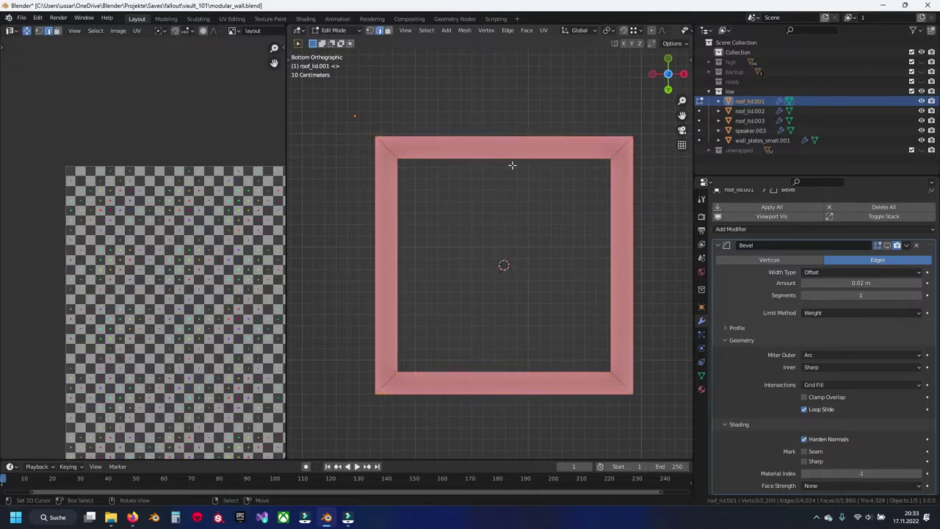
key("alt+h")
key("ctrl+s")
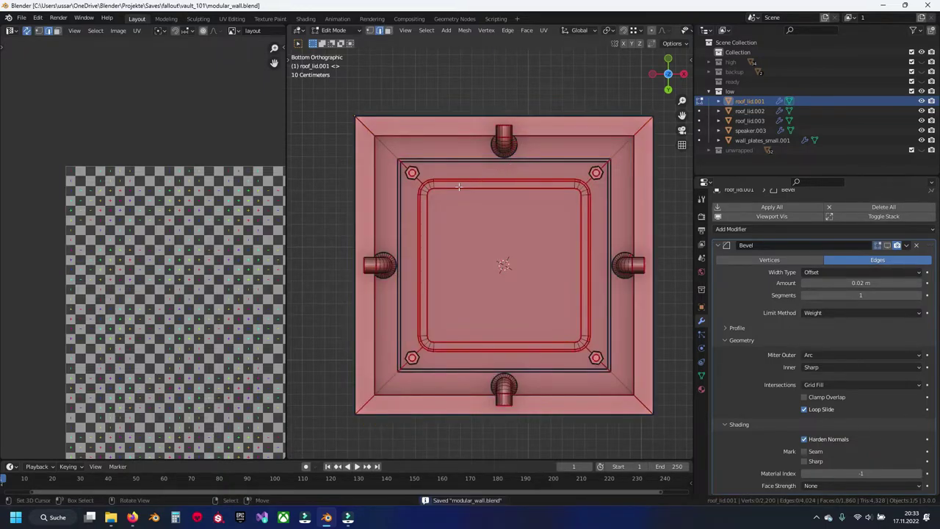
key("Tab")
Join roof_lid.002 and roof_lid.003 into roof_lid.001
left_click(384, 142)
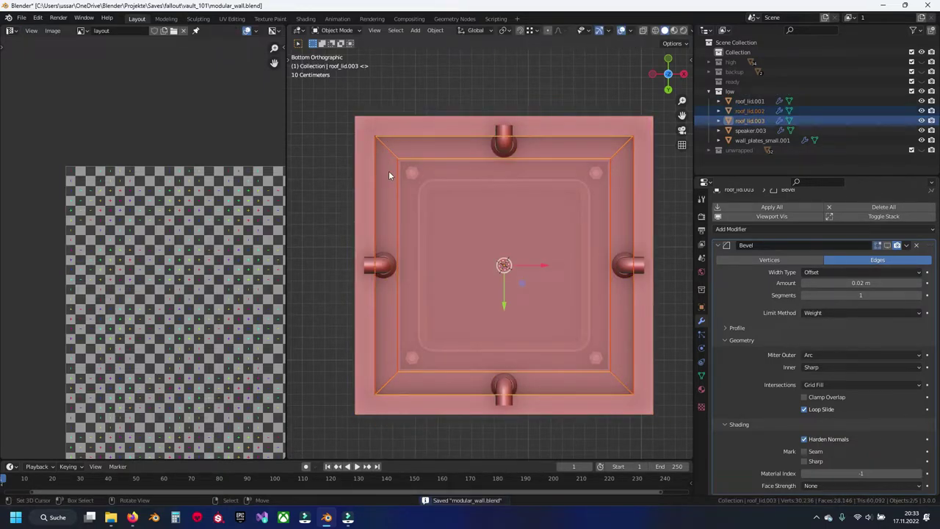
key("ctrl+j")
left_click(368, 119)
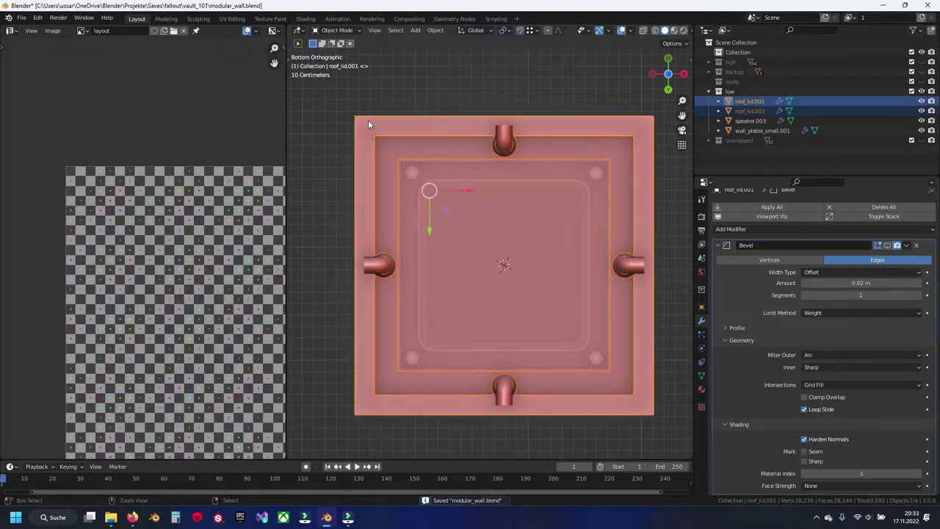
key("ctrl+j")
Unwrap the joined lid's UVs and save the file
key("Tab")
key("a")
key("u")
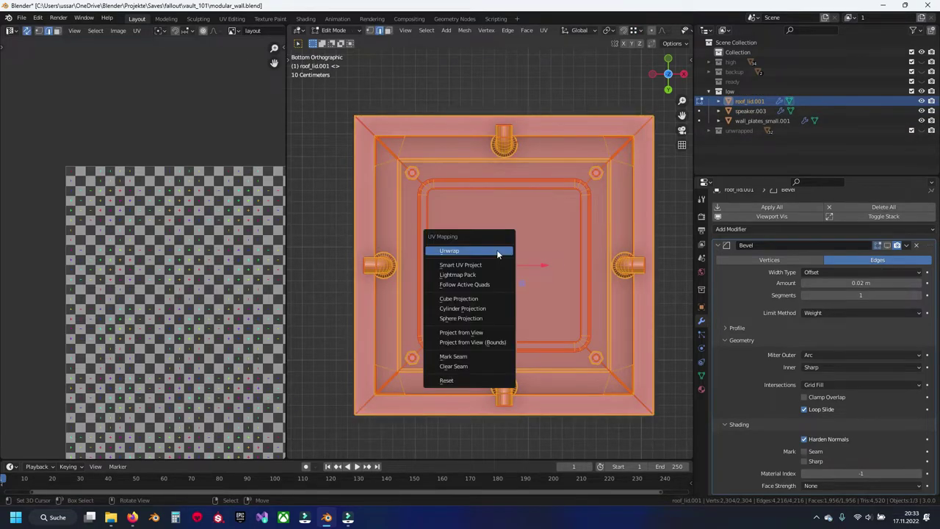
left_click(493, 254)
scroll("up", 3)
scroll("down", 3)
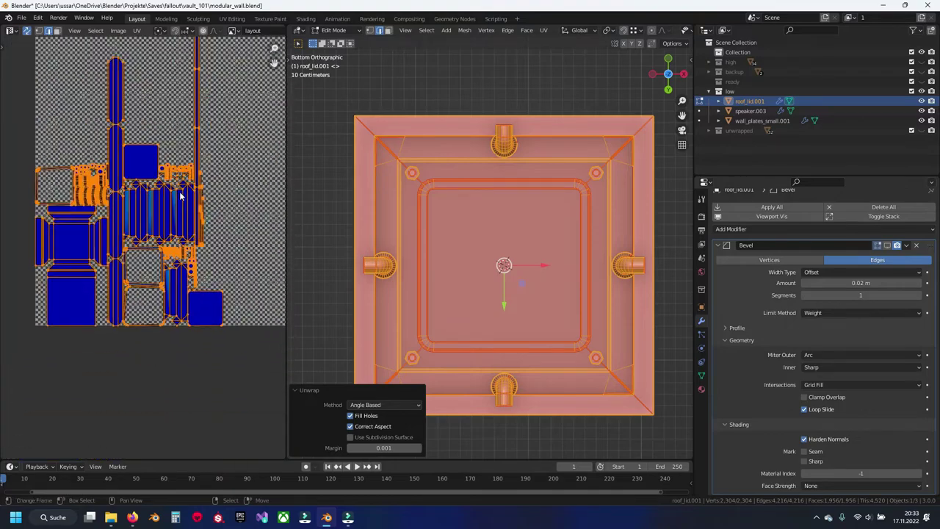
left_click_drag(179, 193, 174, 276)
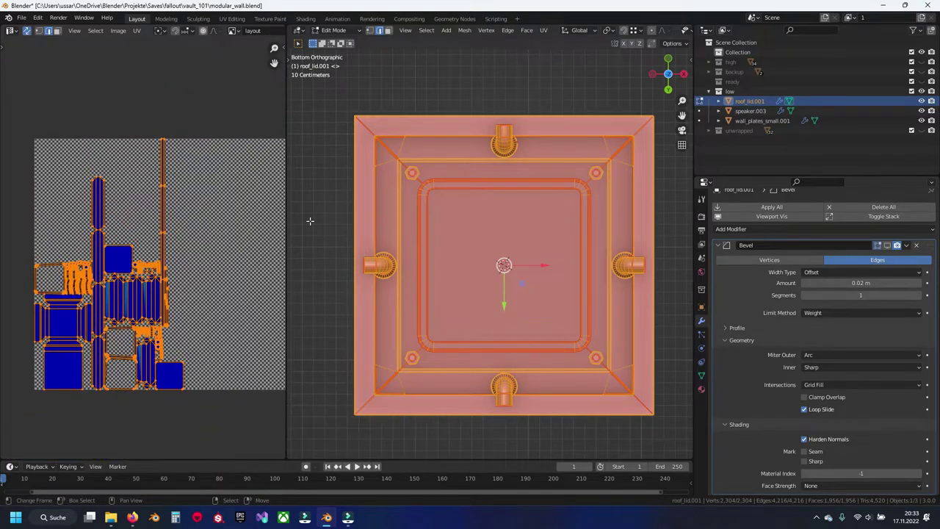
key("alt+a")
key("ctrl+s")
left_click_drag(539, 276, 498, 178)
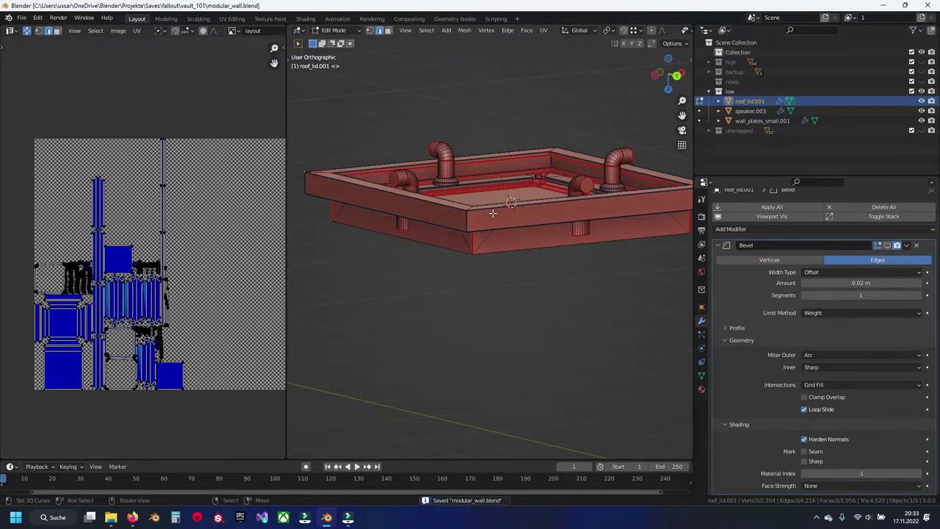
Leave the roof lid's isolated view in Object Mode, view from the front and save
key("KP_Divide")
key("Tab")
key("KP_Divide")
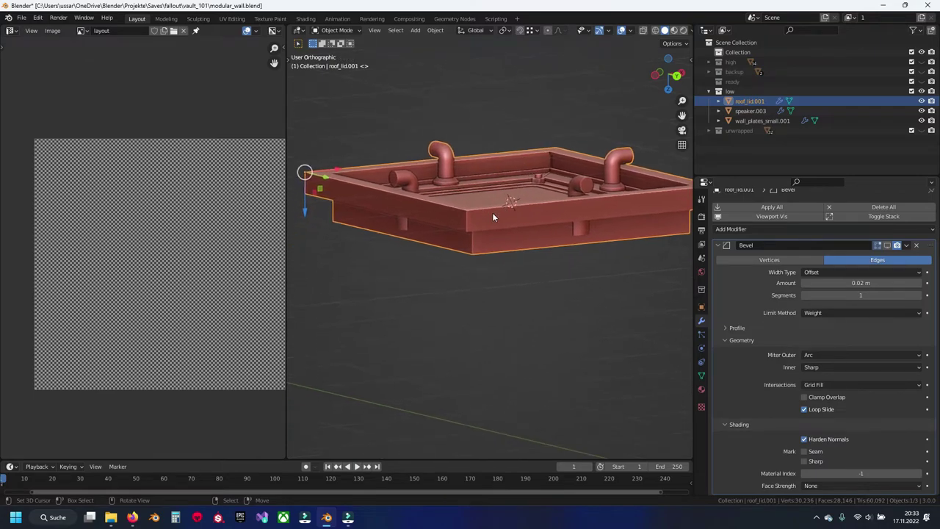
scroll("down", 3)
key("KP_1")
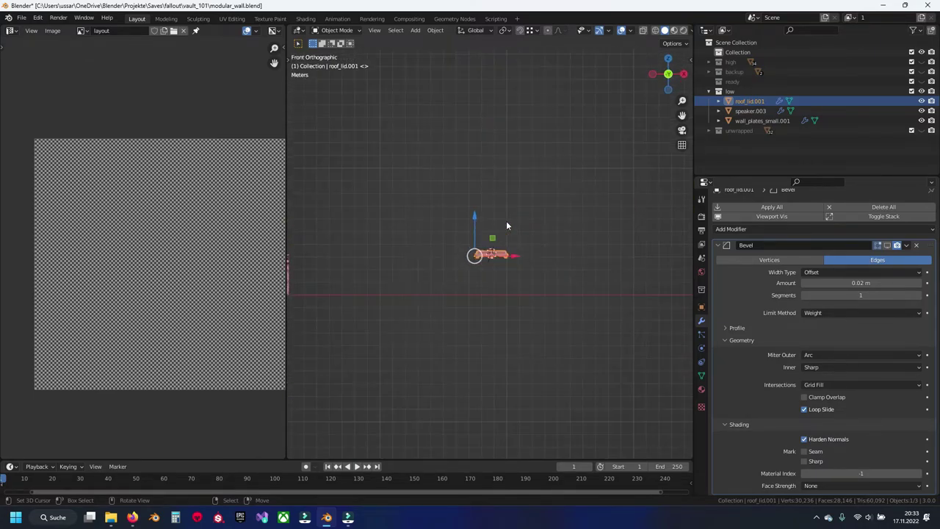
key("ctrl+s")
Move roof_lid.001 and then speaker.003 into the unwrapped collection
key("m")
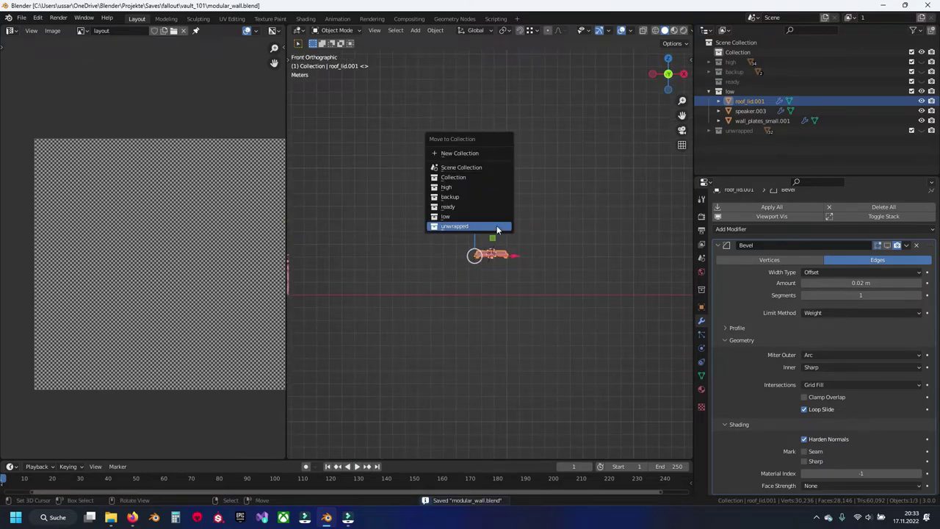
left_click(496, 227)
left_click(750, 101)
left_click_drag(505, 289, 367, 237)
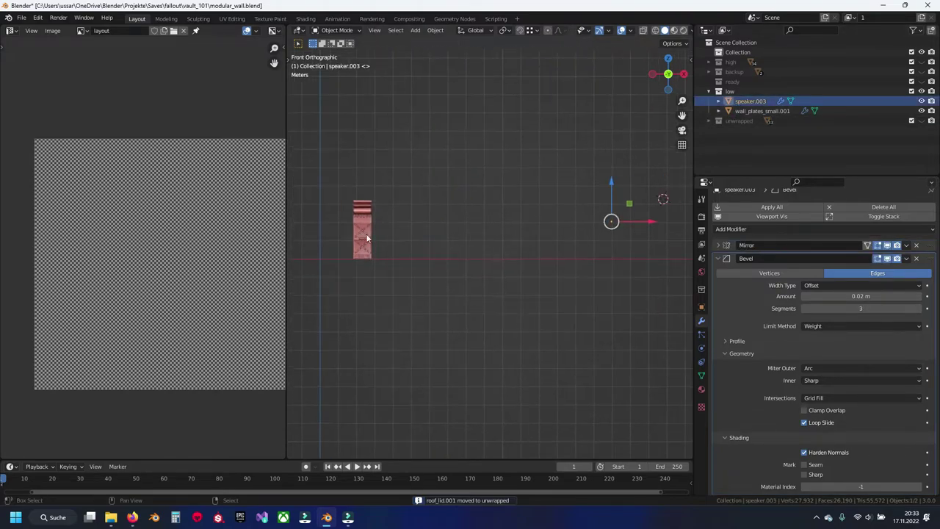
key("KP_Decimal")
key("m")
left_click(542, 213)
Save, then select wall_plates_small.001 and enter its Edit Mode from the front view
key("Home")
scroll("up", 3)
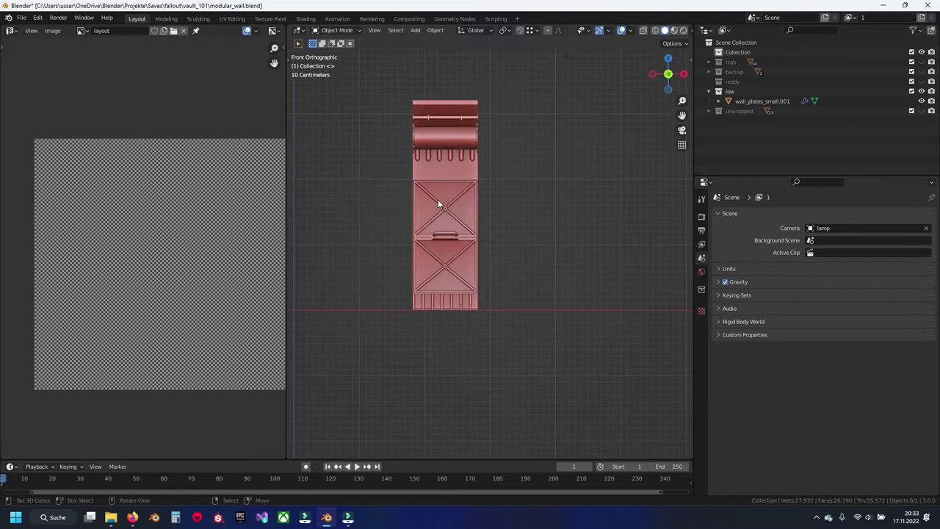
key("ctrl+s")
scroll("up", 3)
left_click_drag(434, 203, 524, 276)
left_click(454, 222)
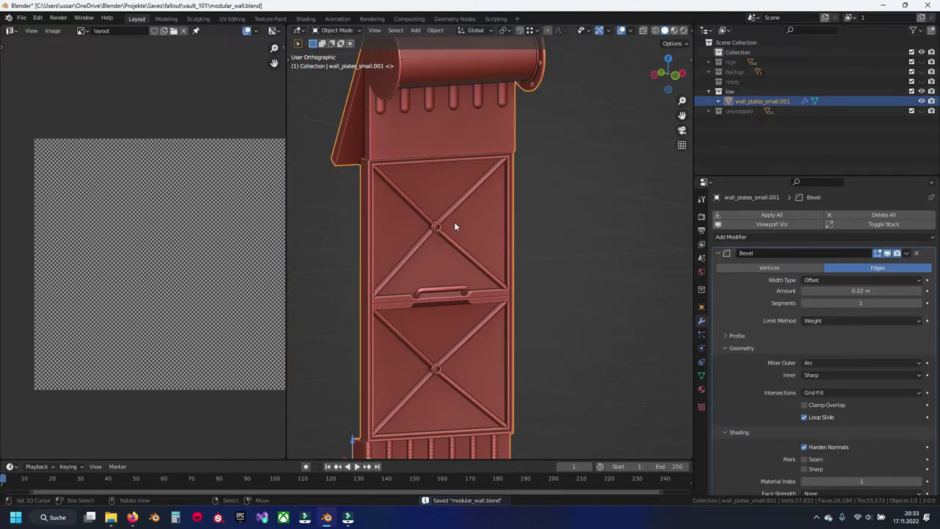
key("KP_Decimal")
scroll("up", 3)
key("KP_1")
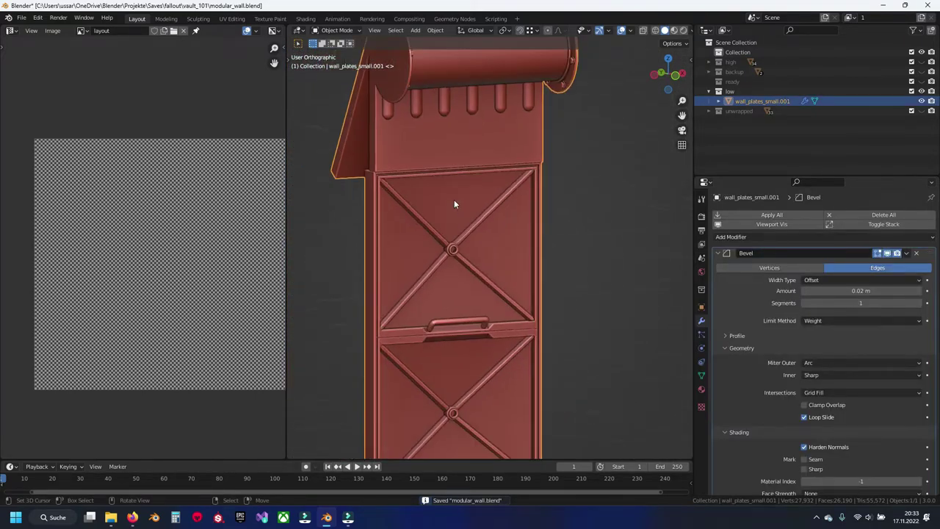
key("Tab")
scroll("up", 3)
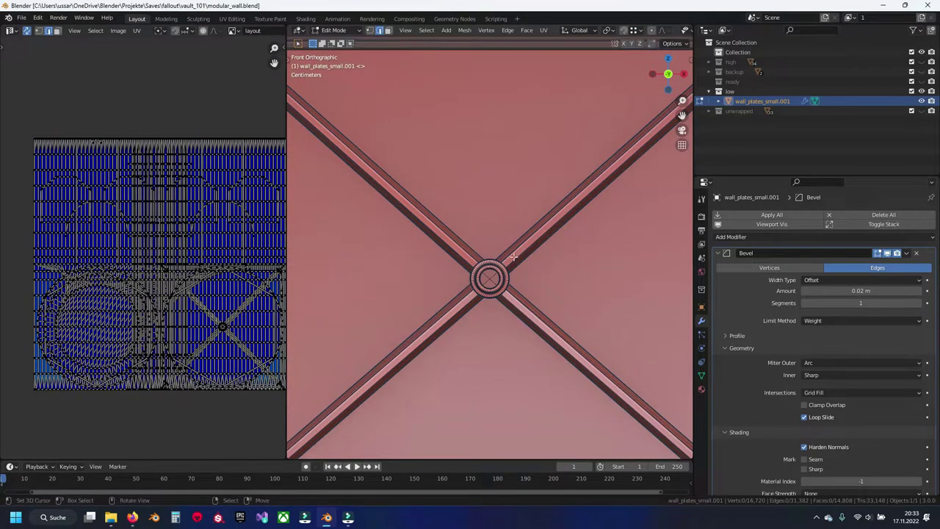
Save, then select radial edges at the top, right side and upper-left of the centre bolt ring
key("ctrl+s")
scroll("up", 3)
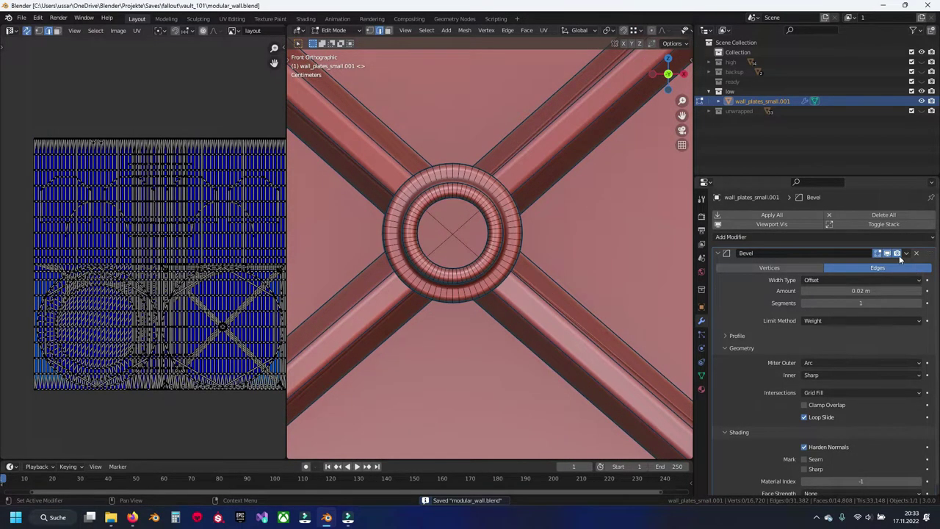
scroll("up", 3)
left_click(441, 213)
left_click(471, 195)
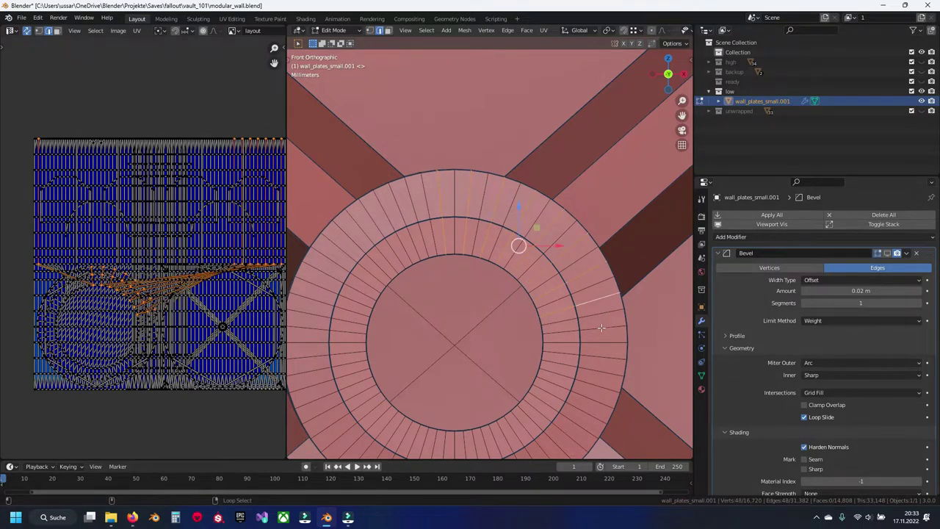
left_click_drag(599, 353, 592, 269)
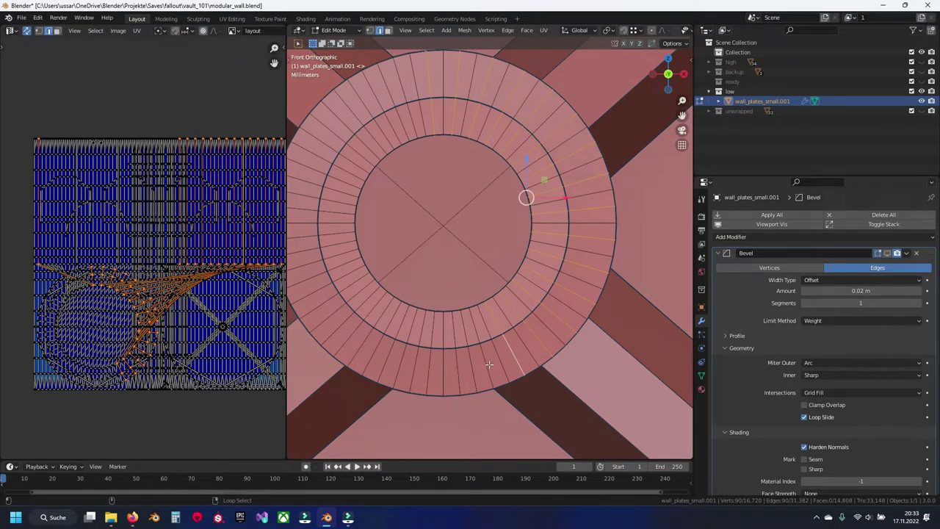
left_click(459, 372)
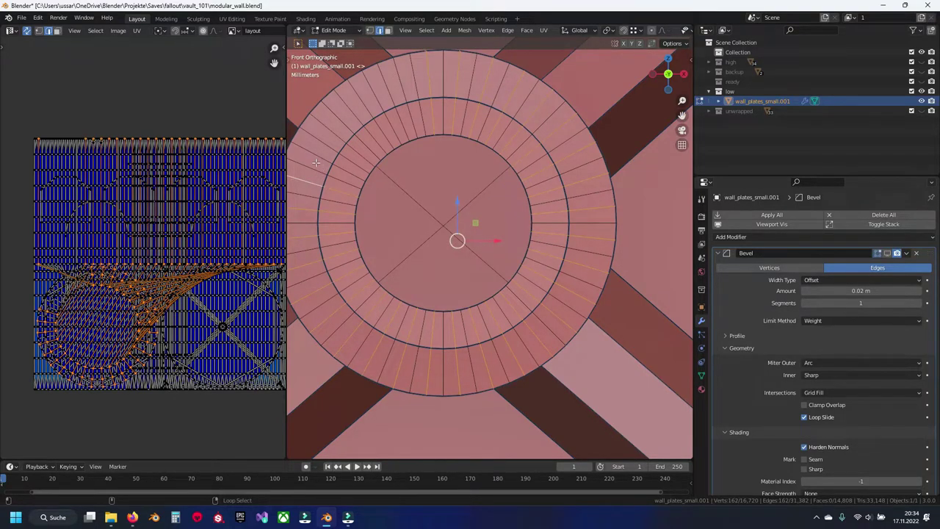
left_click_drag(336, 160, 392, 253)
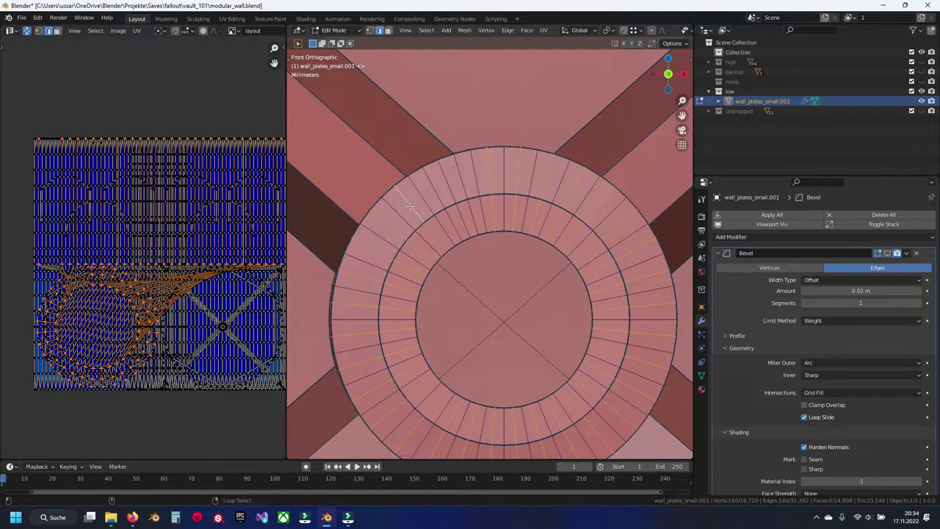
right_click(468, 182)
Select the connected bolt ring, hide the rest of the plate and frame the ring
left_click(447, 256)
key("ctrl+l")
key("shift+h")
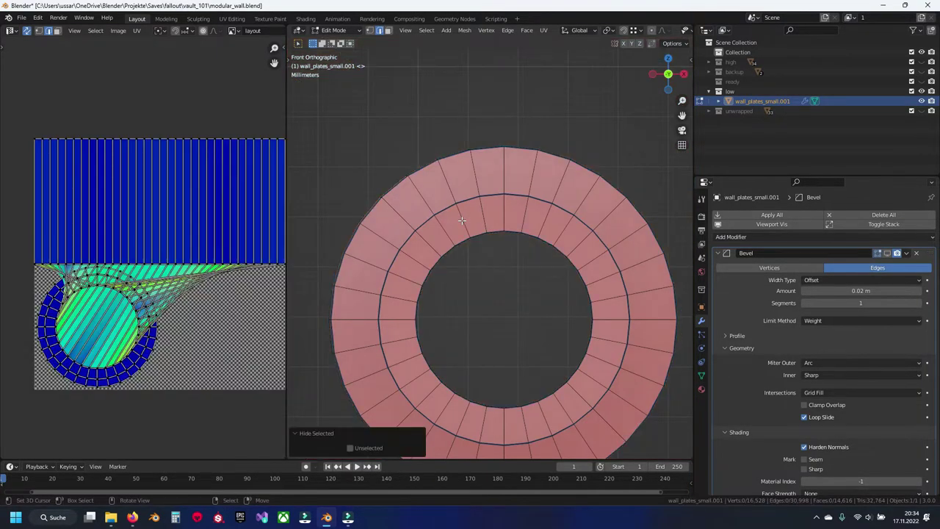
scroll("down", 3)
left_click_drag(514, 262, 590, 187)
key("a")
key("KP_Decimal")
scroll("up", 3)
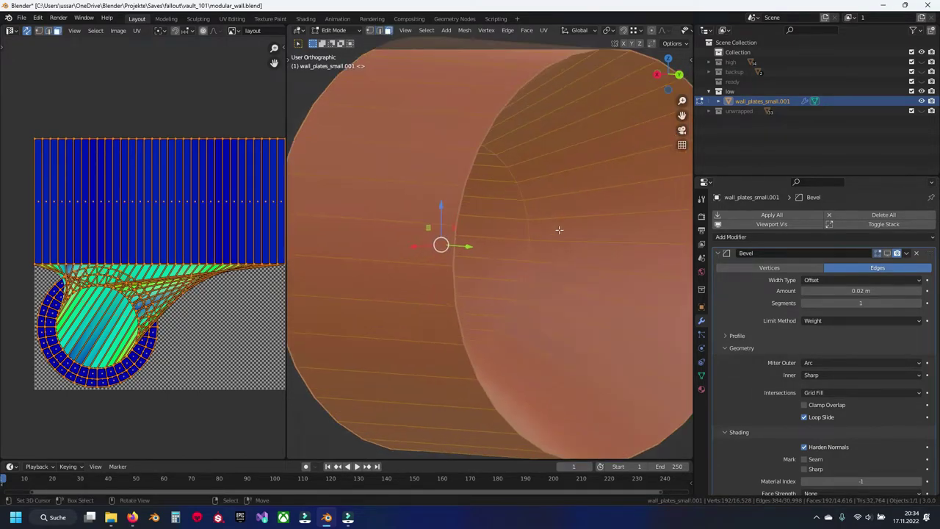
Delete one inner face loop from the bolt ring
left_click(590, 187)
key("u")
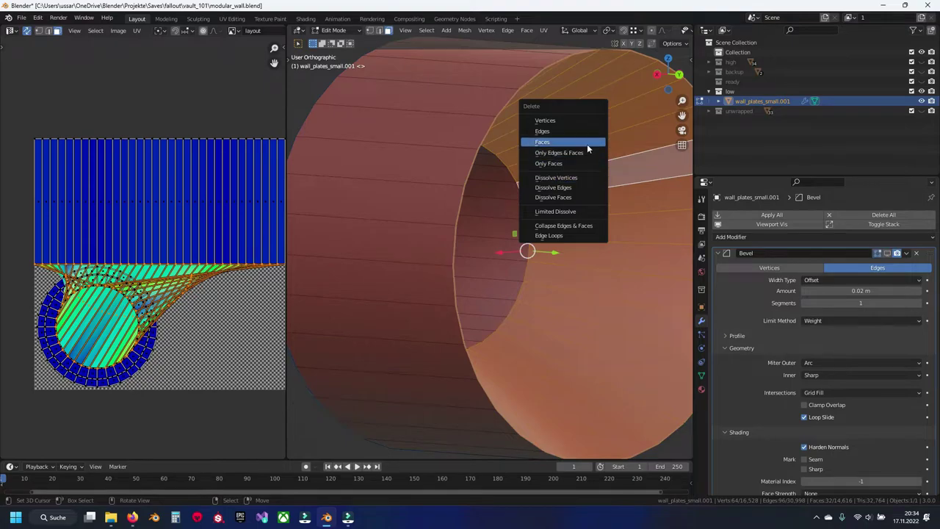
left_click(586, 143)
left_click_drag(572, 181, 492, 244)
scroll("up", 3)
Mark an edge loop across the ring as a seam
left_click(496, 295)
scroll("up", 3)
right_click(510, 238)
left_click(509, 238)
Unwrap the whole bolt and place its UV islands at the top left of the UV space
key("a")
key("u")
left_click(509, 238)
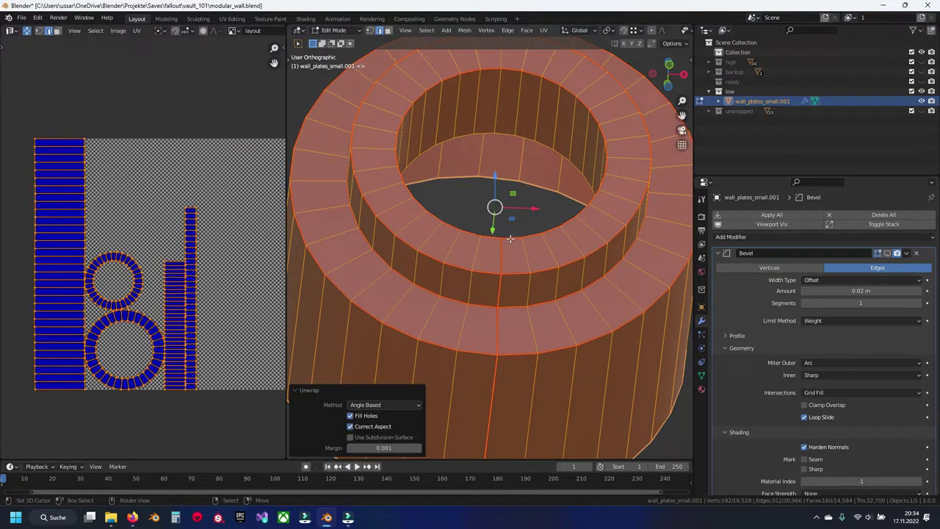
scroll("down", 3)
left_click_drag(211, 242, 59, 81)
scroll("down", 3)
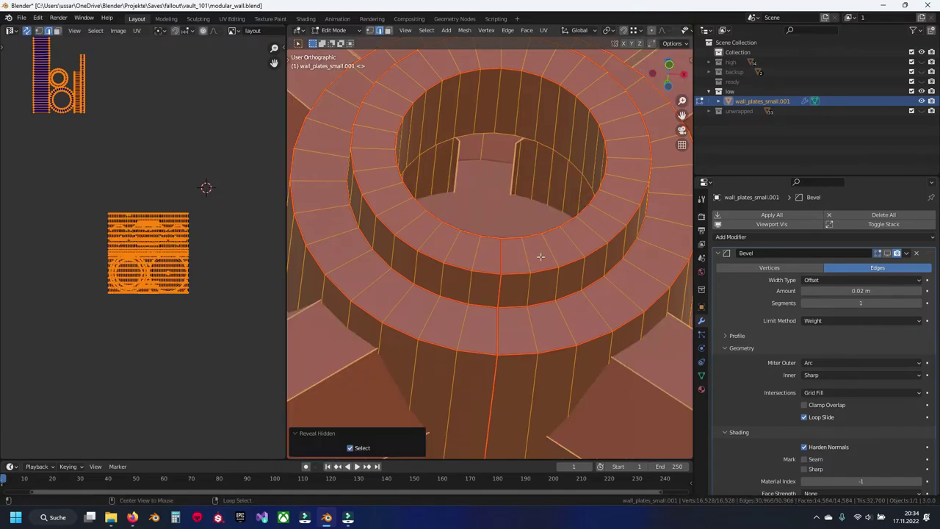
key("alt+a")
scroll("down", 3)
left_click_drag(99, 143, 155, 195)
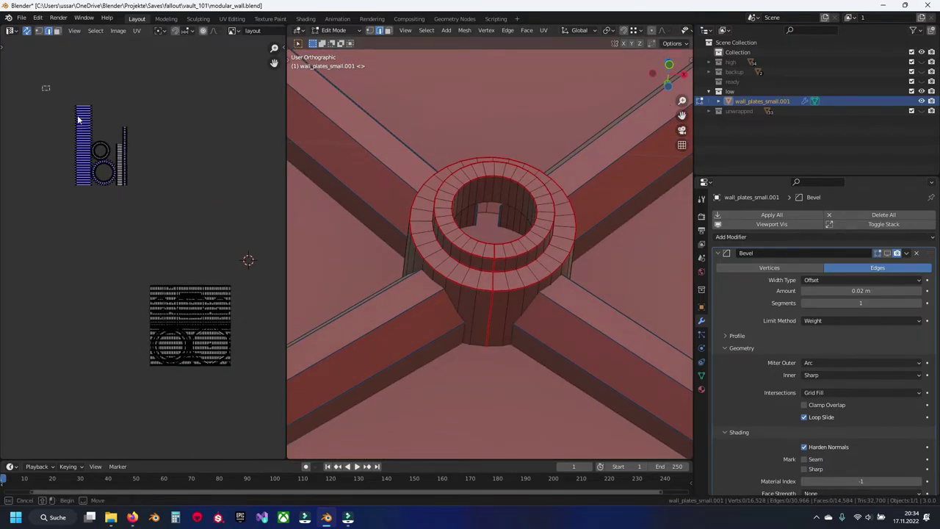
Hide the finished bolt and centre the front view on the cross below the handle
key("a")
key("h")
scroll("up", 3)
left_click_drag(593, 348, 524, 245)
scroll("down", 3)
left_click_drag(514, 336, 518, 262)
scroll("up", 3)
left_click_drag(482, 308, 484, 274)
key("KP_1")
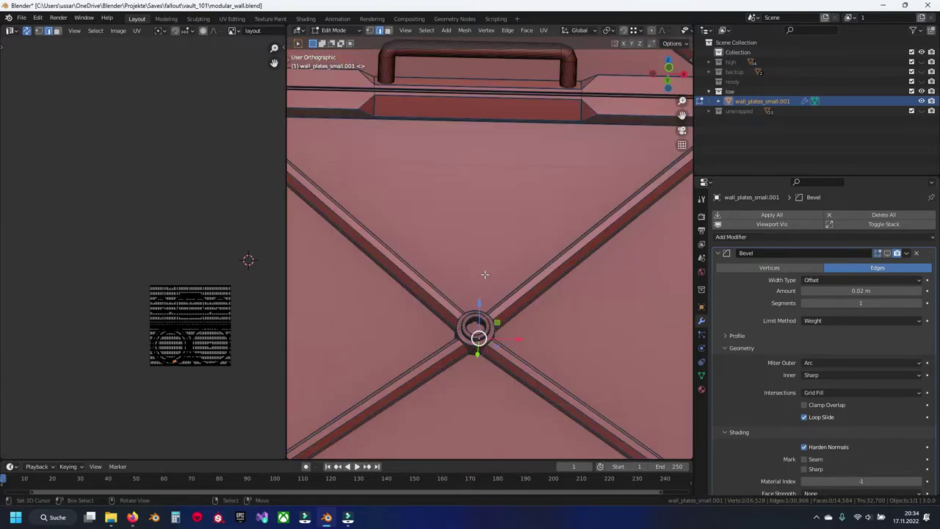
Zoom onto the lower bolt ring and add a radial edge loop to the selection
scroll("up", 3)
scroll("up", 3)
scroll("down", 3)
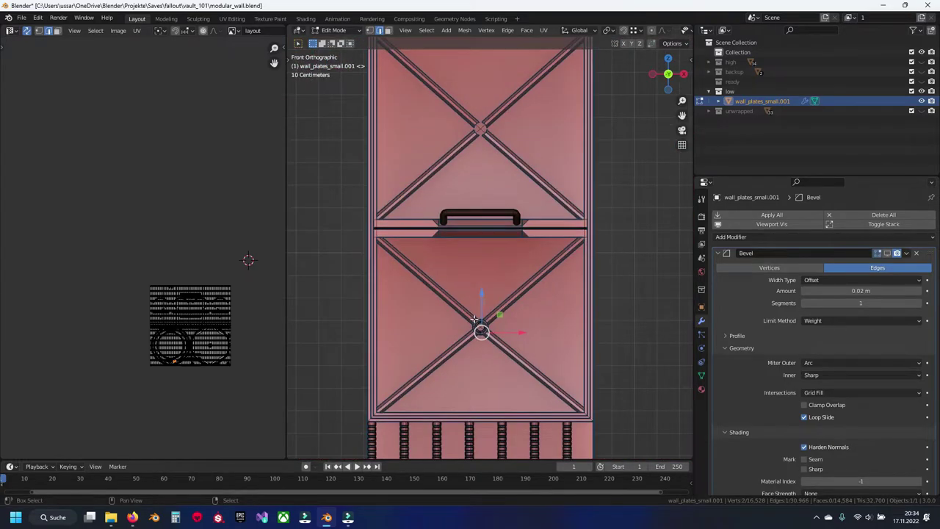
scroll("up", 3)
scroll("up", 3)
left_click_drag(478, 250, 483, 189)
scroll("up", 3)
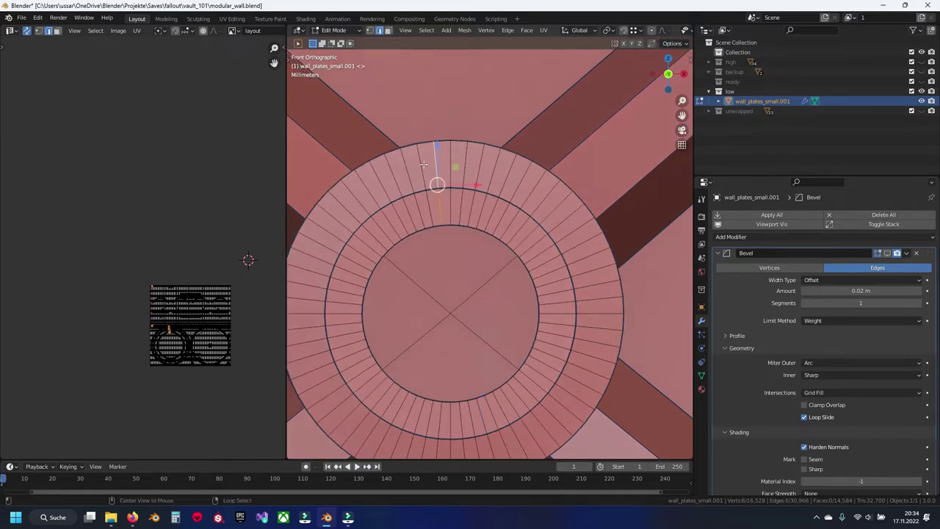
left_click(464, 163)
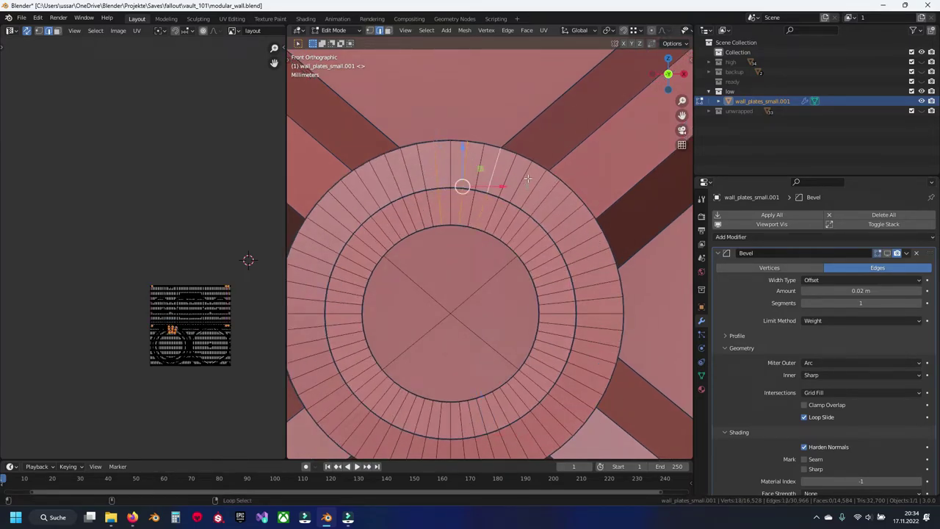
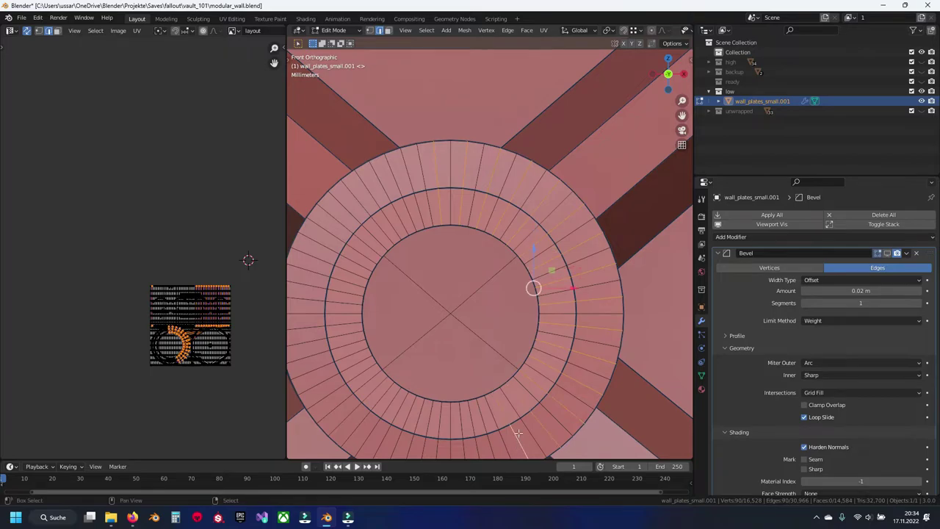
Dissolve the selected radial edge loops on the ring, then hide everything except the ring
left_click_drag(518, 434, 527, 345)
left_click(498, 339)
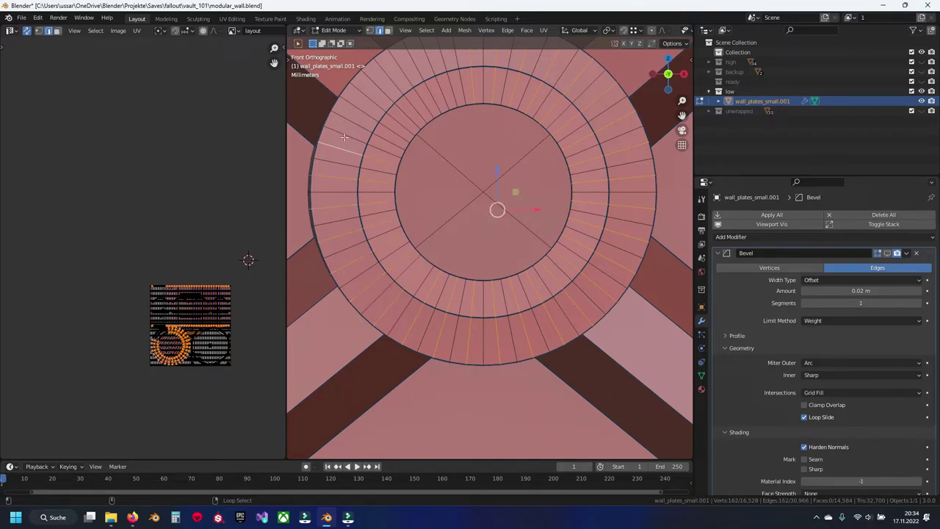
left_click_drag(354, 119, 361, 242)
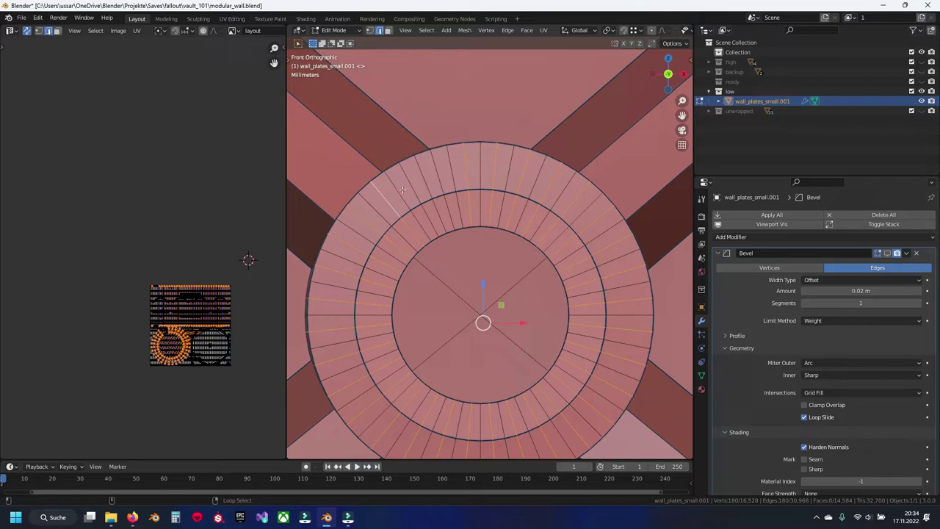
right_click(423, 178)
left_click(426, 216)
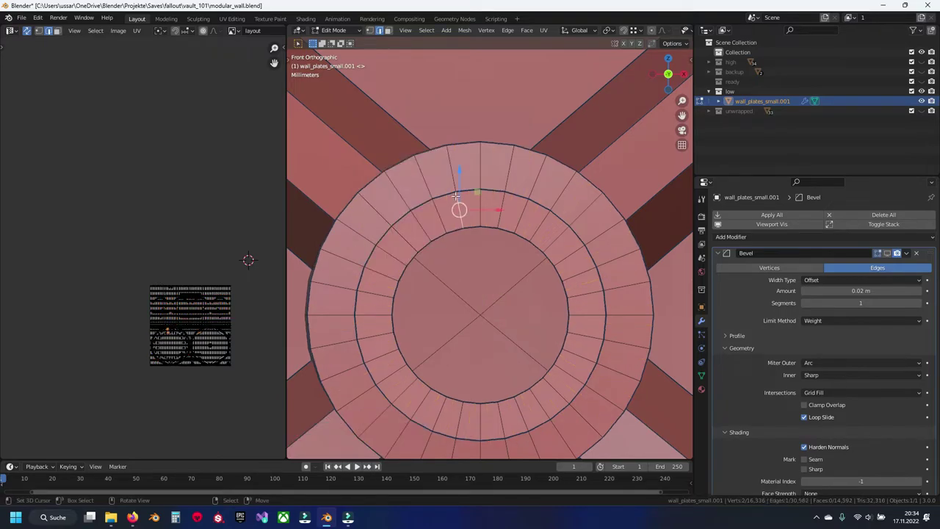
key("l")
key("shift+h")
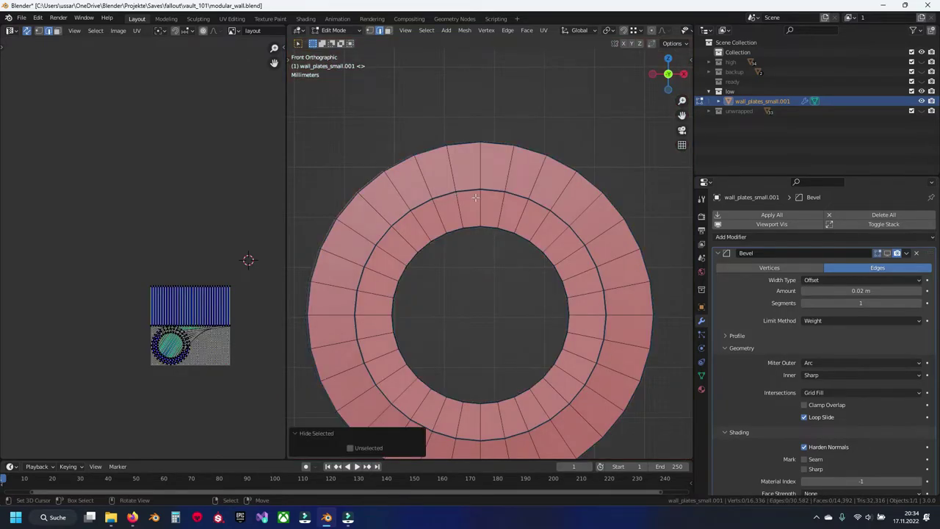
Frame the ring and delete its band of inner faces
scroll("down", 3)
left_click_drag(531, 203, 371, 225)
key("a")
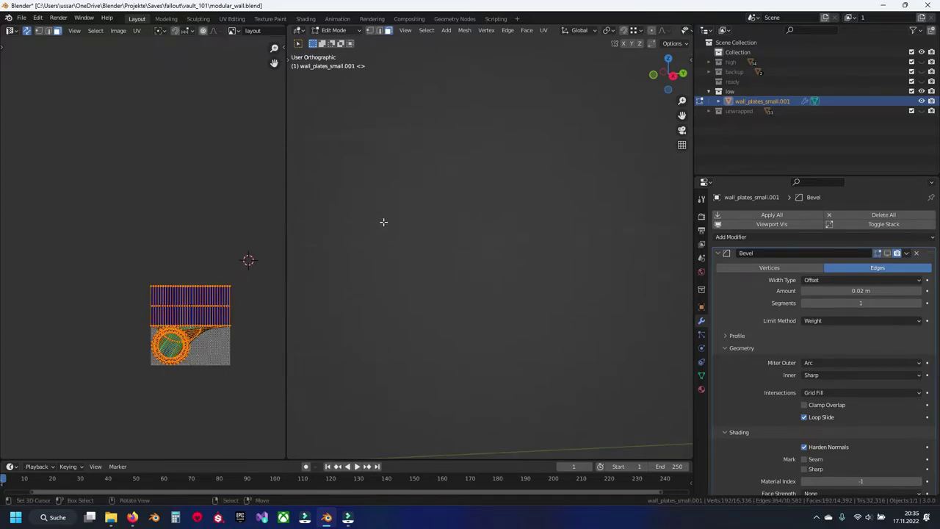
key("KP_Decimal")
key("alt+a")
left_click_drag(466, 210, 551, 231)
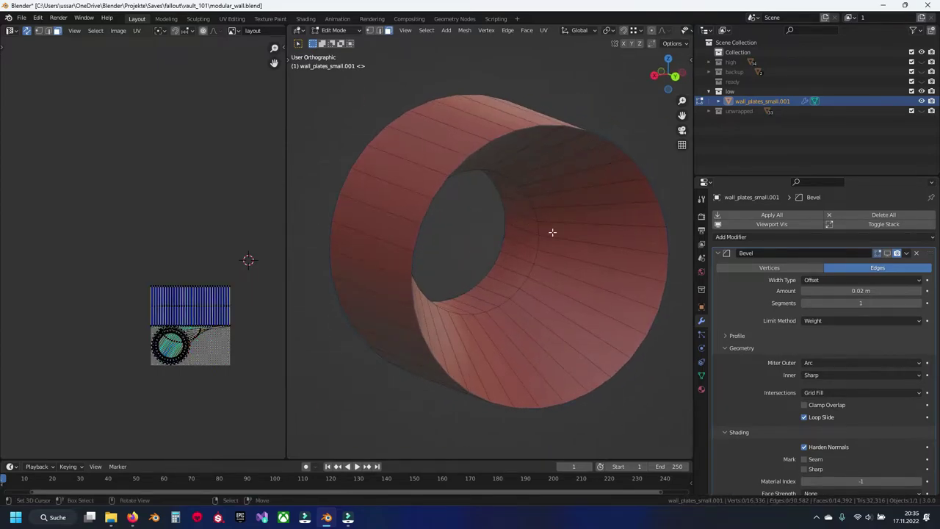
left_click(631, 239)
key("x")
left_click(560, 189)
Unwrap the whole ring and move its UV islands outside the texture square
left_click_drag(457, 210, 489, 312)
left_click(499, 293)
left_click(499, 279)
left_click(498, 263)
left_click(502, 281)
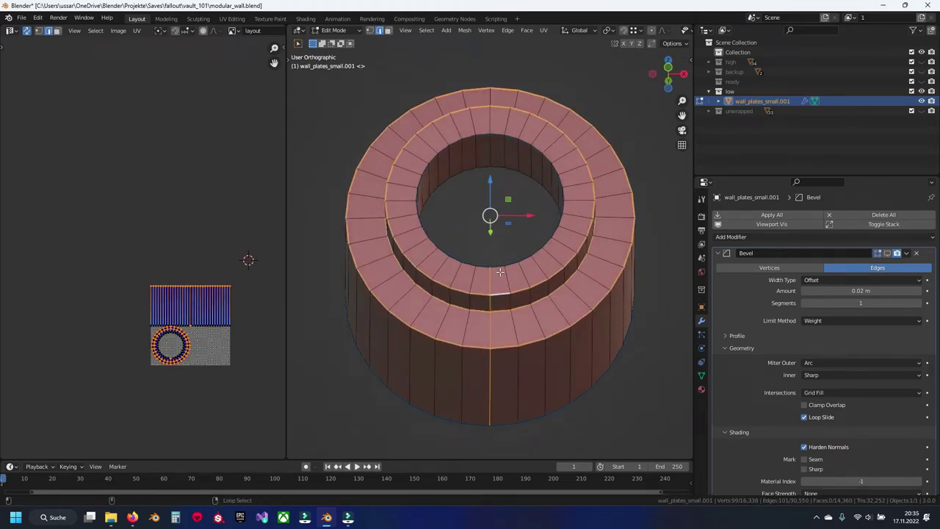
left_click(498, 273)
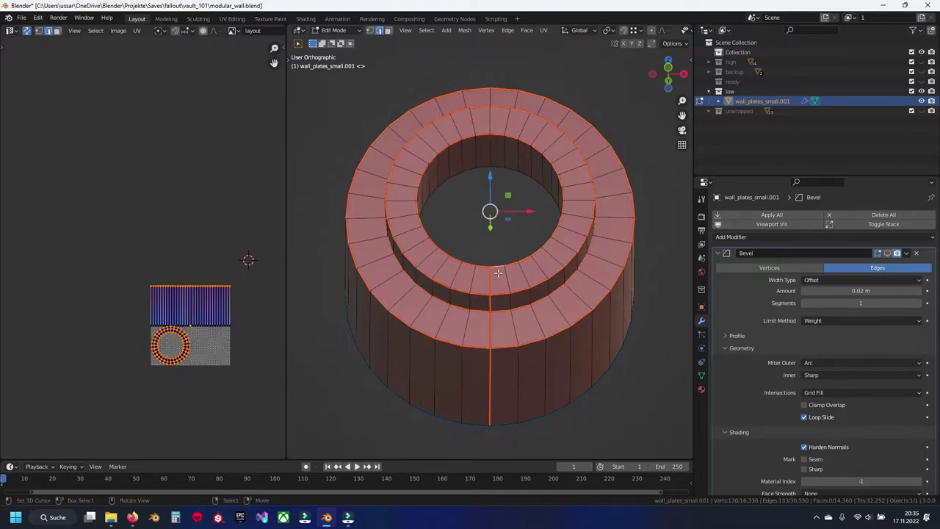
key("a")
key("u")
left_click(498, 273)
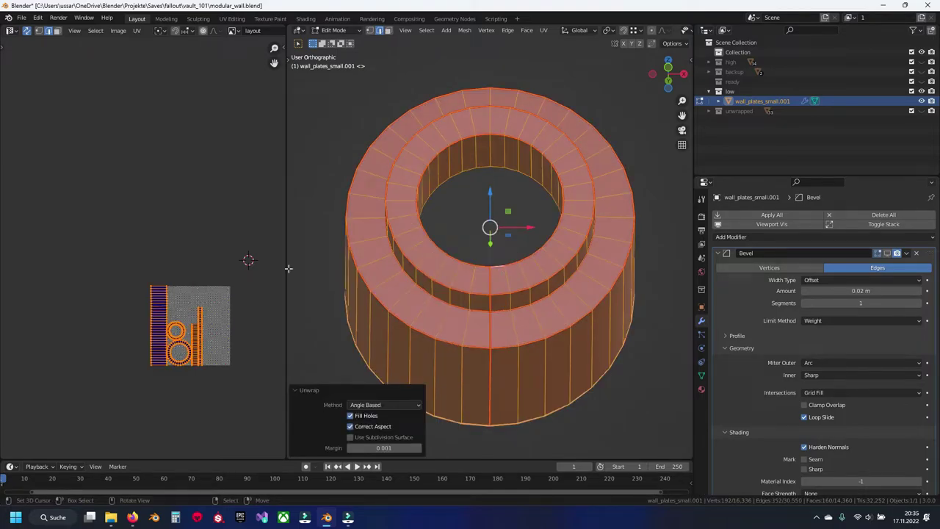
left_click_drag(176, 316, 123, 220)
Reveal the plate geometry, hide the ring, and save modular_wall.blend
key("alt+h")
key("alt+a")
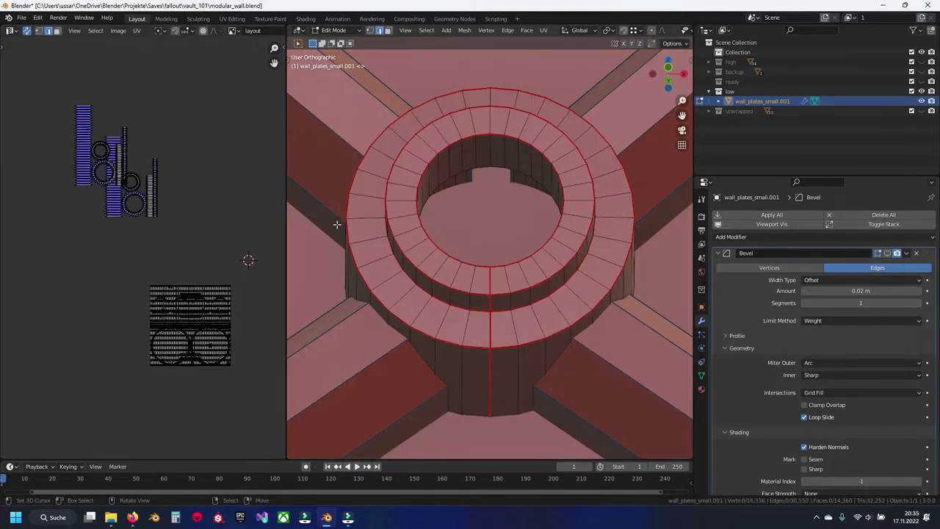
key("l")
key("h")
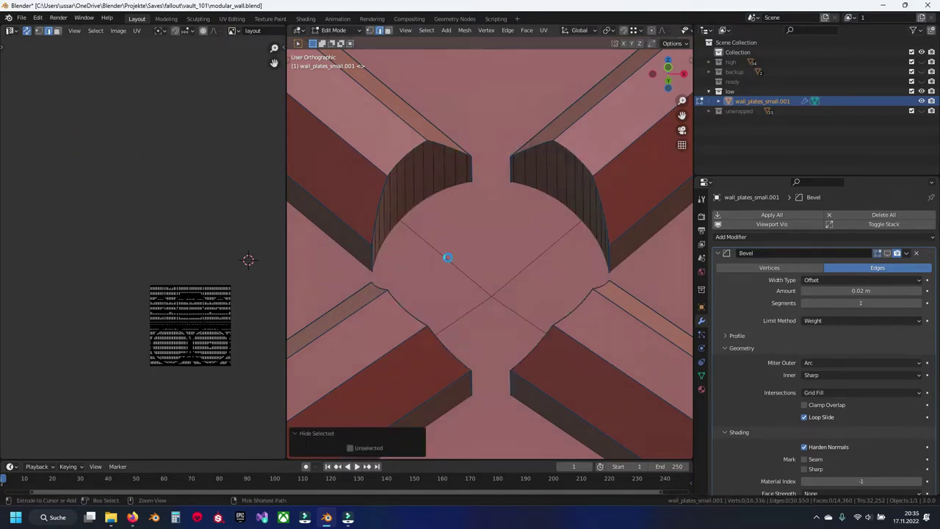
key("ctrl+s")
scroll("down", 3)
scroll("down", 3)
Reveal all geometry, then hide the plate and handle so only the rails remain
key("alt+h")
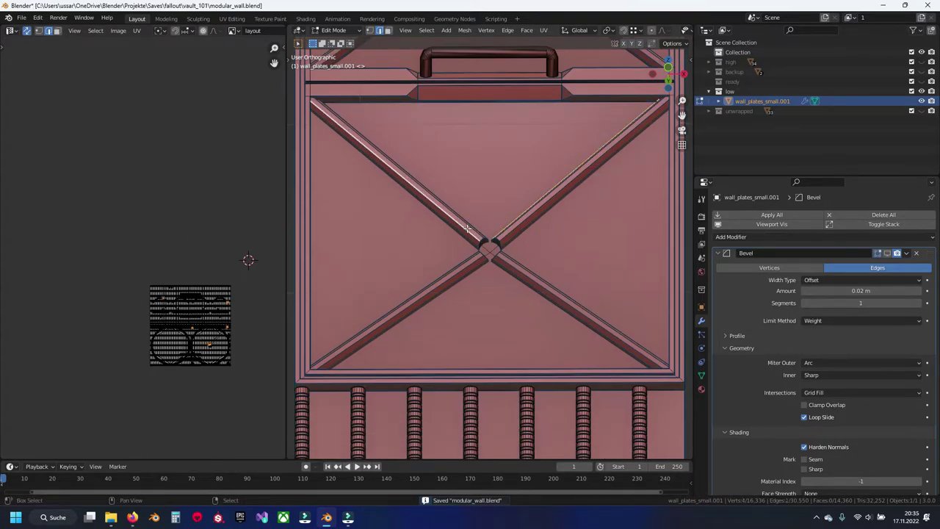
scroll("down", 3)
scroll("up", 3)
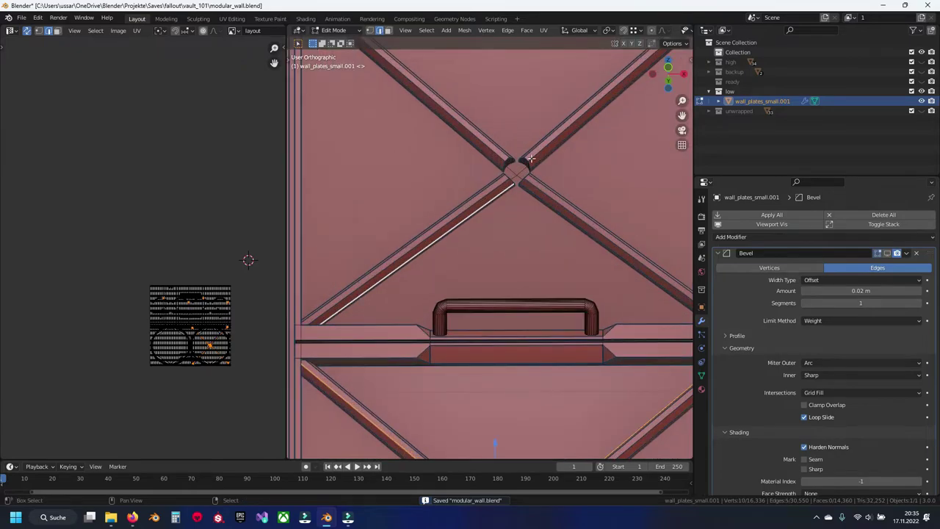
key("l")
key("h")
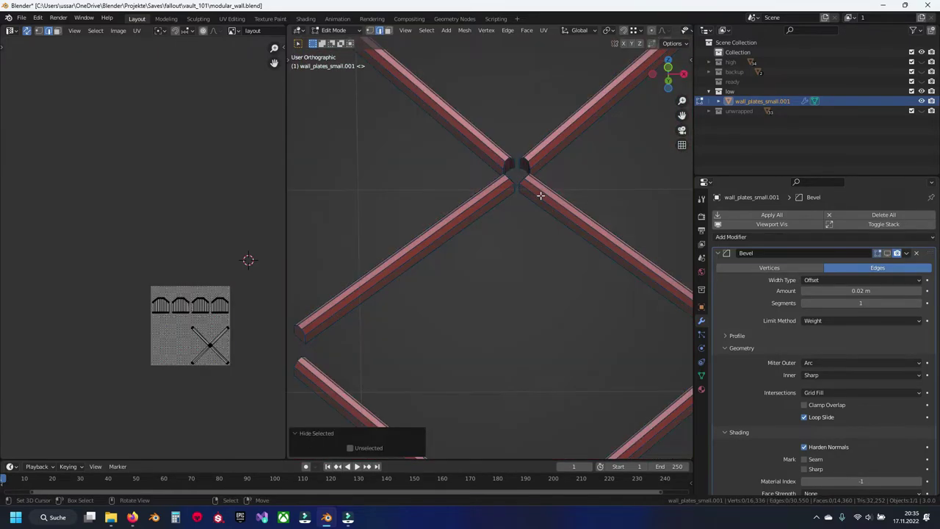
Mark the edge loops running along the rails as seams
left_click(622, 266)
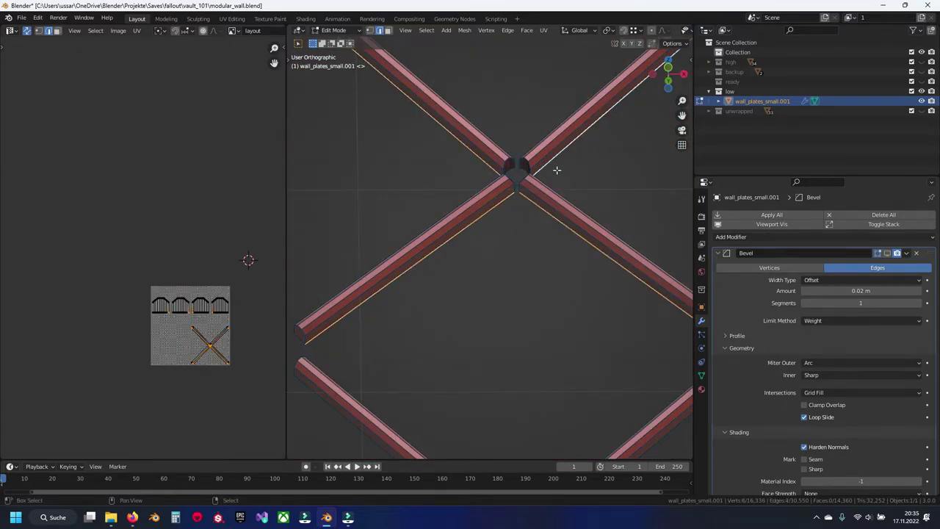
left_click_drag(444, 75, 423, 281)
left_click(401, 320)
left_click(538, 362)
left_click_drag(529, 373, 457, 309)
left_click(457, 309)
left_click(513, 301)
key("ctrl+e")
left_click(516, 304)
Select the edge paths around the first rail ends
left_click_drag(511, 300, 556, 269)
scroll("up", 3)
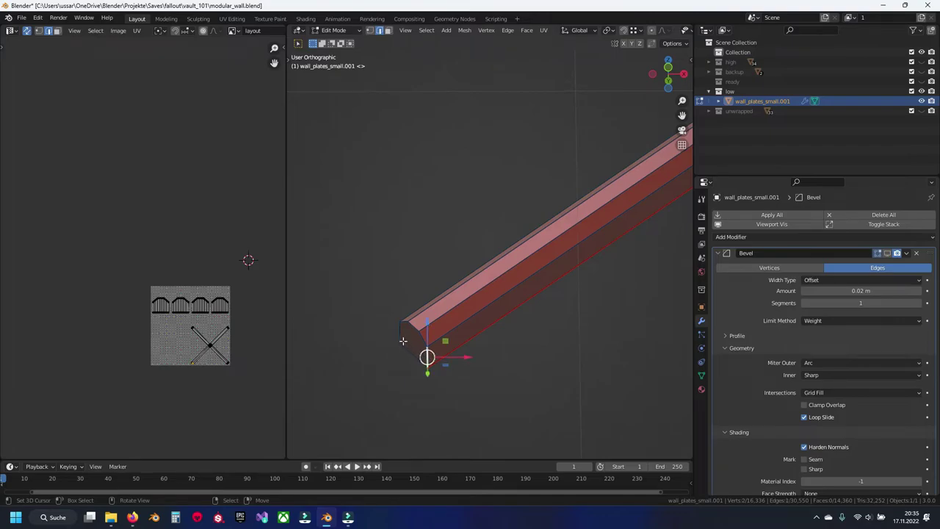
left_click(402, 340)
scroll("down", 3)
scroll("up", 3)
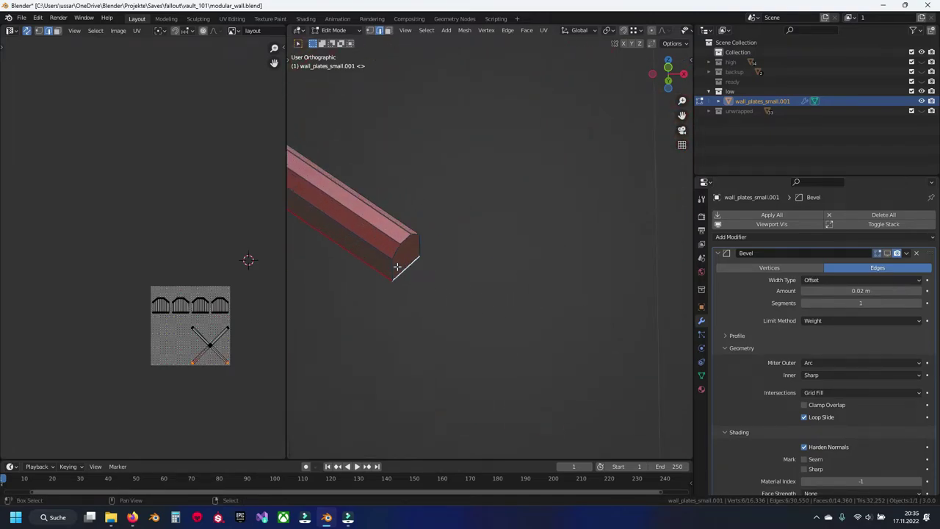
left_click(419, 250)
scroll("down", 3)
scroll("down", 3)
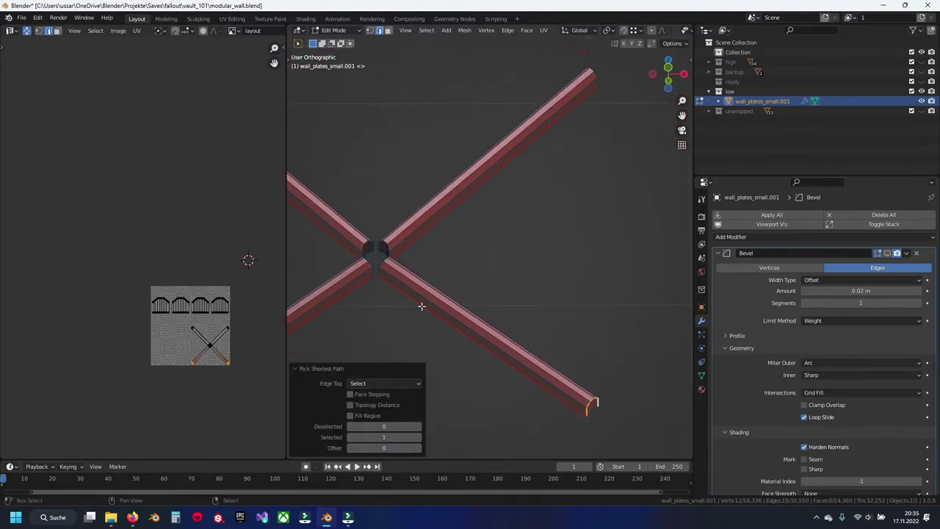
scroll("down", 3)
left_click_drag(375, 274, 497, 225)
scroll("up", 3)
scroll("down", 3)
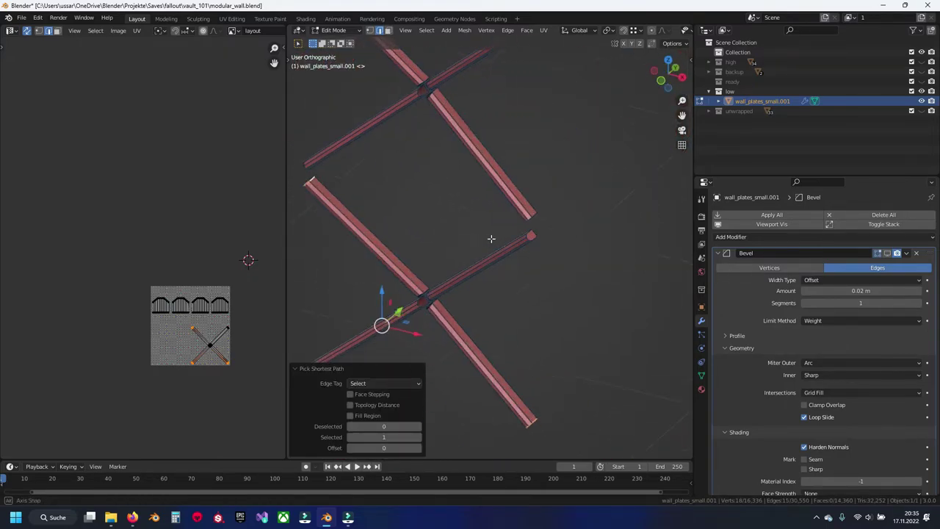
scroll("up", 3)
left_click(585, 222)
left_click(581, 219)
left_click(588, 170)
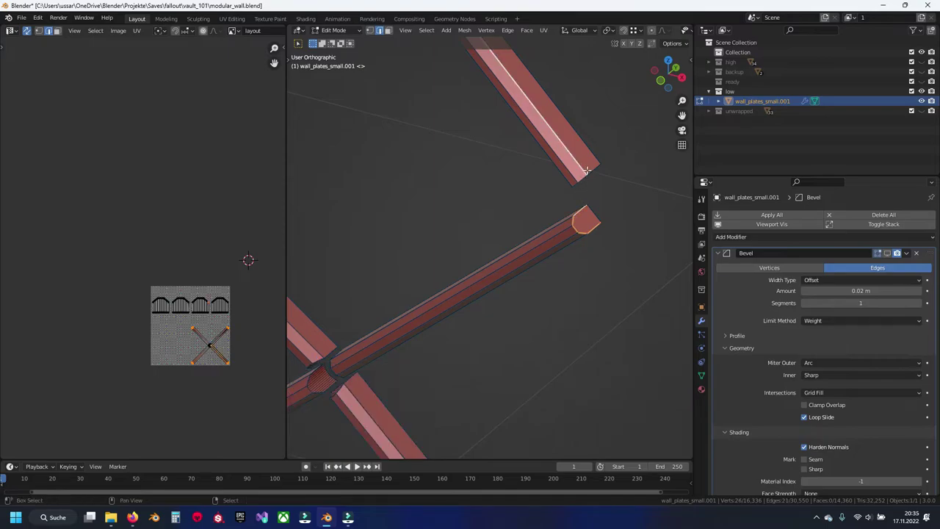
Add the remaining rail-end edges and mark them all as seams
scroll("up", 3)
left_click_drag(572, 191, 553, 274)
left_click(543, 201)
scroll("up", 3)
left_click(323, 243)
left_click(323, 243)
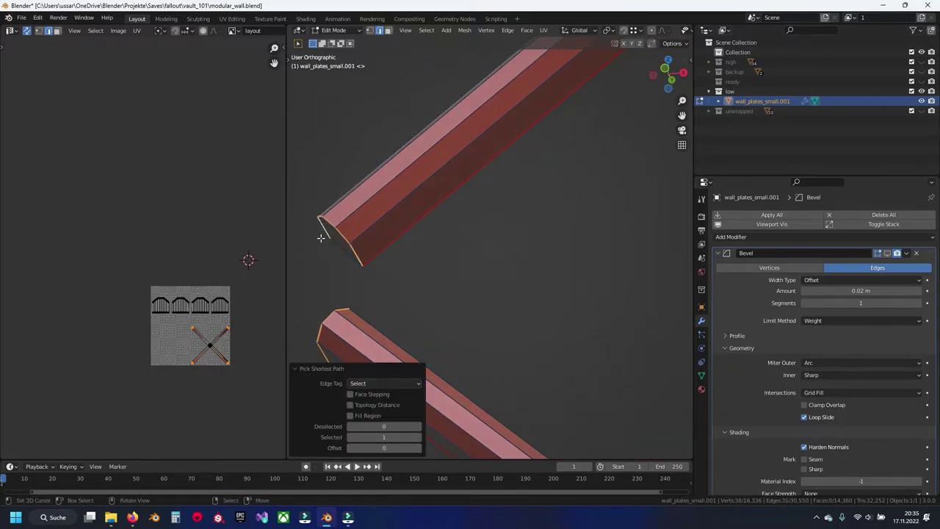
scroll("down", 3)
left_click_drag(457, 260, 546, 310)
scroll("up", 3)
left_click_drag(369, 203, 468, 269)
left_click_drag(427, 226, 518, 235)
scroll("down", 3)
scroll("up", 3)
scroll("up", 3)
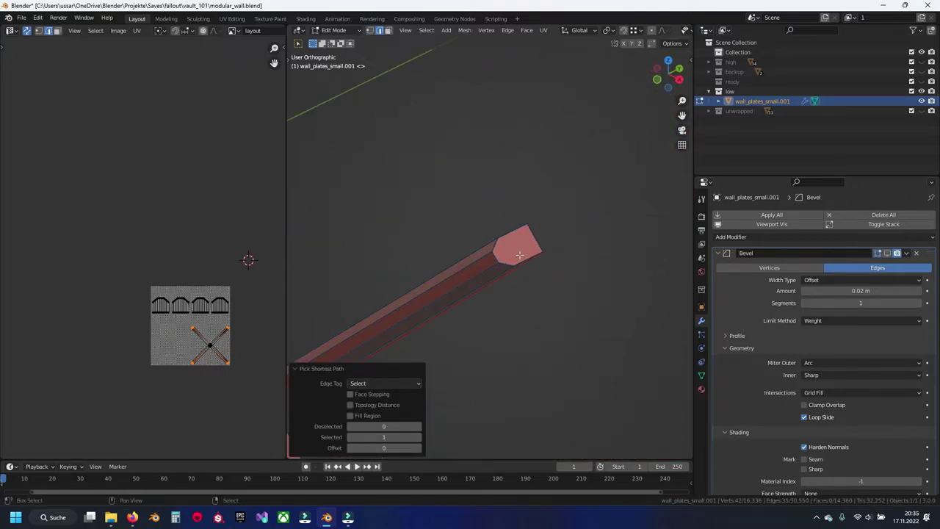
key("ctrl+e")
left_click(517, 239)
Save modular_wall.blend with the rail seams in place
scroll("down", 3)
left_click_drag(506, 280, 510, 235)
key("ctrl+s")
scroll("up", 3)
scroll("up", 3)
scroll("up", 3)
scroll("up", 3)
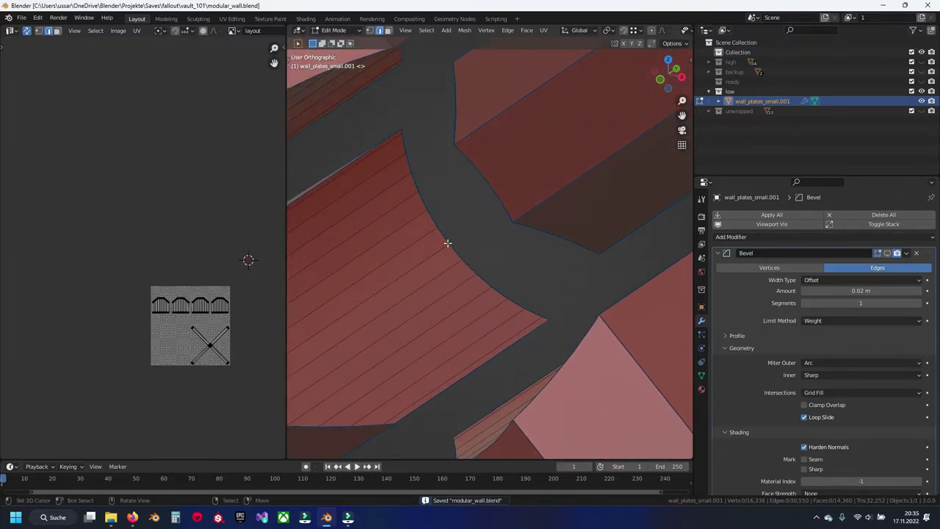
Mark the first edge path along the curved face's edge as a seam
left_click(399, 134)
left_click(531, 338)
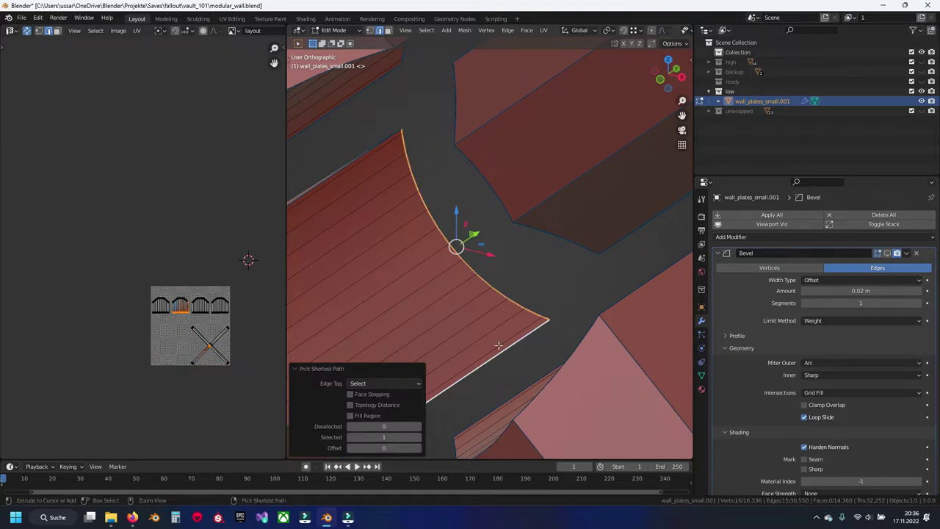
left_click_drag(507, 342, 472, 249)
left_click(443, 119)
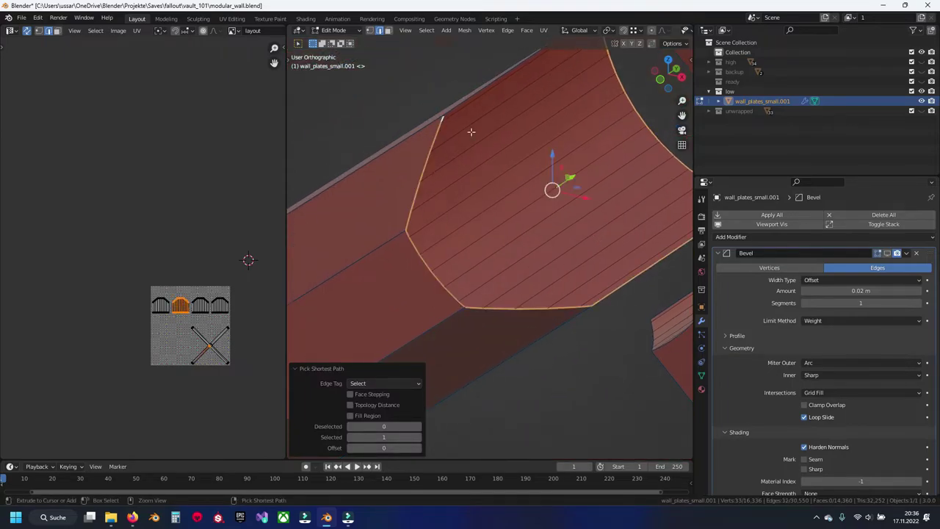
right_click(539, 154)
left_click(504, 204)
Path-select the curved face's outline from the rail junction to its top edge
scroll("down", 3)
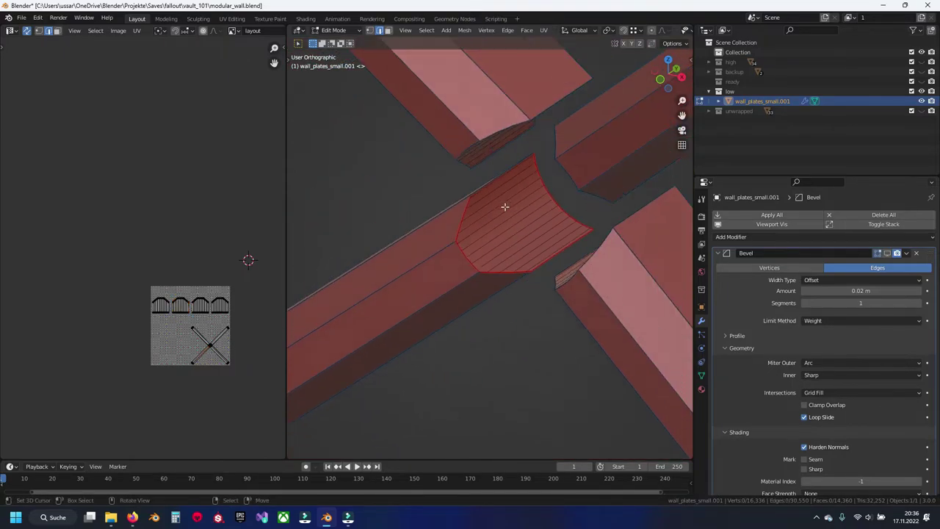
scroll("up", 3)
scroll("down", 3)
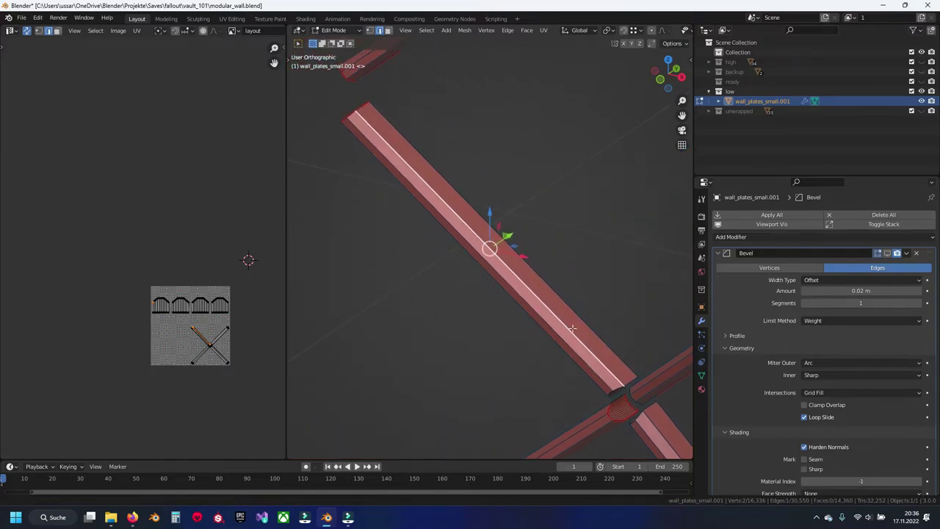
scroll("up", 3)
left_click(544, 269)
scroll("up", 3)
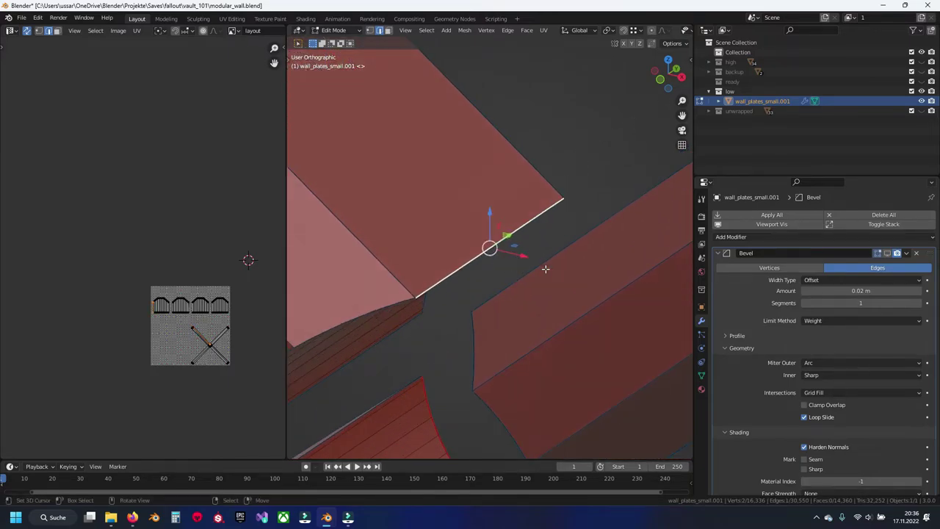
left_click_drag(544, 270, 441, 342)
scroll("up", 3)
scroll("down", 3)
left_click(422, 311)
left_click(419, 152)
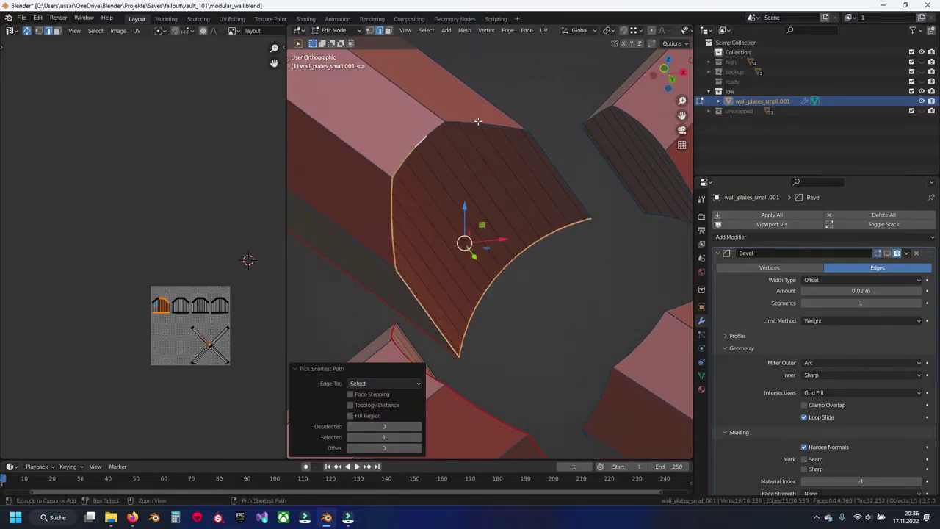
left_click(521, 129)
Add the arc and remaining curved-face edges and mark them as a UV seam
left_click_drag(514, 213, 572, 384)
left_click(566, 366)
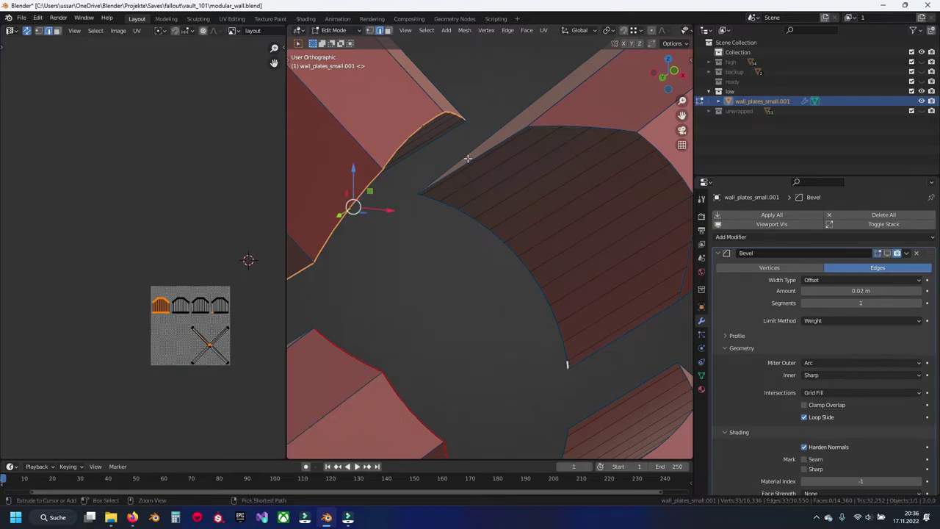
left_click(467, 158)
left_click_drag(623, 168, 505, 239)
left_click(503, 302)
scroll("up", 3)
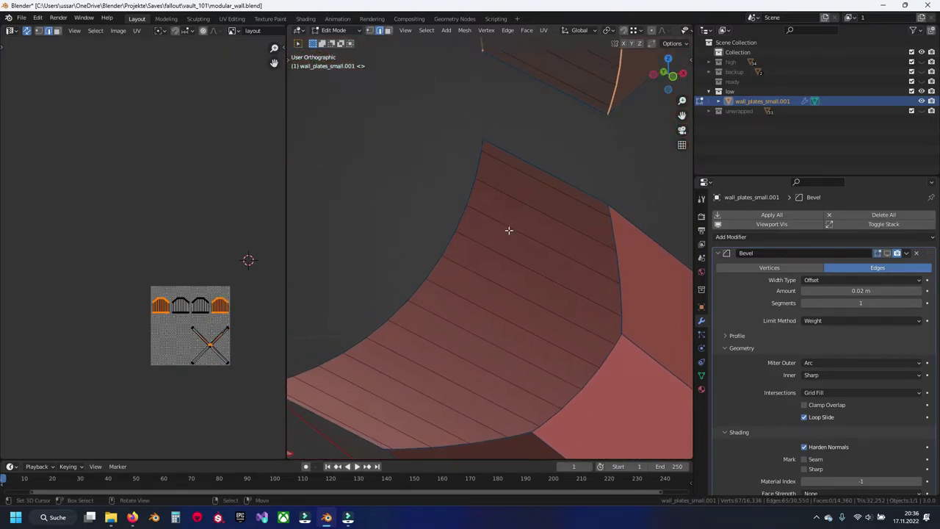
left_click(580, 396)
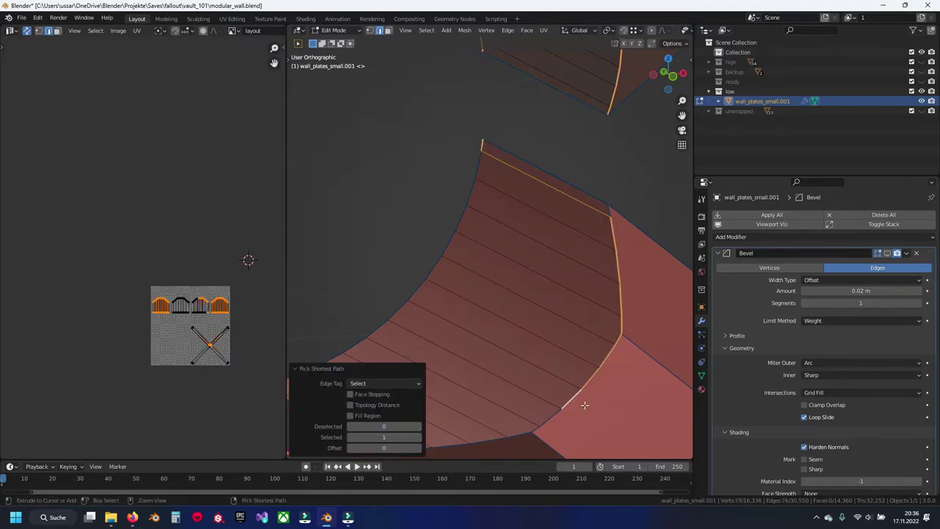
left_click_drag(580, 396, 544, 315)
key("ctrl+e")
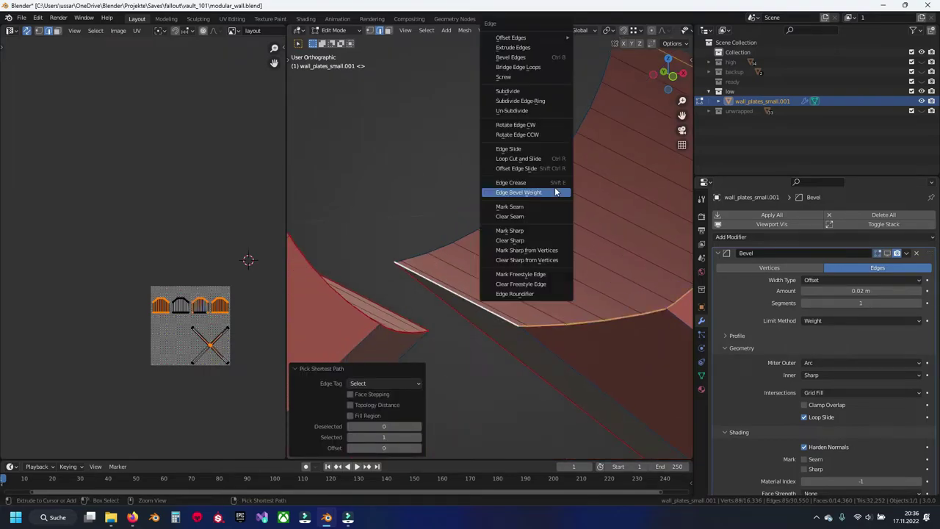
left_click(539, 207)
scroll("down", 3)
scroll("down", 3)
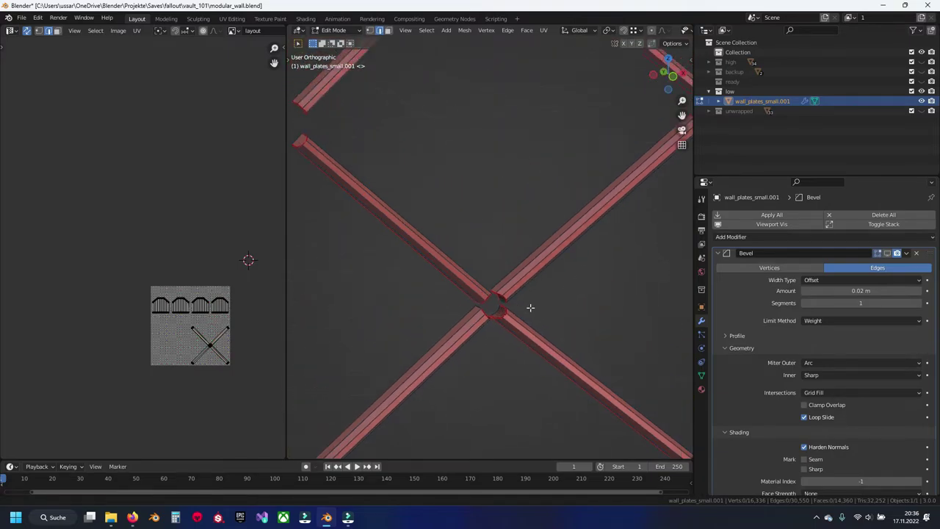
Frame the round bar junction and select the first curved bevel edge paths, including the bottom one
left_click_drag(528, 309, 531, 260)
scroll("up", 3)
left_click_drag(530, 227, 419, 324)
scroll("up", 3)
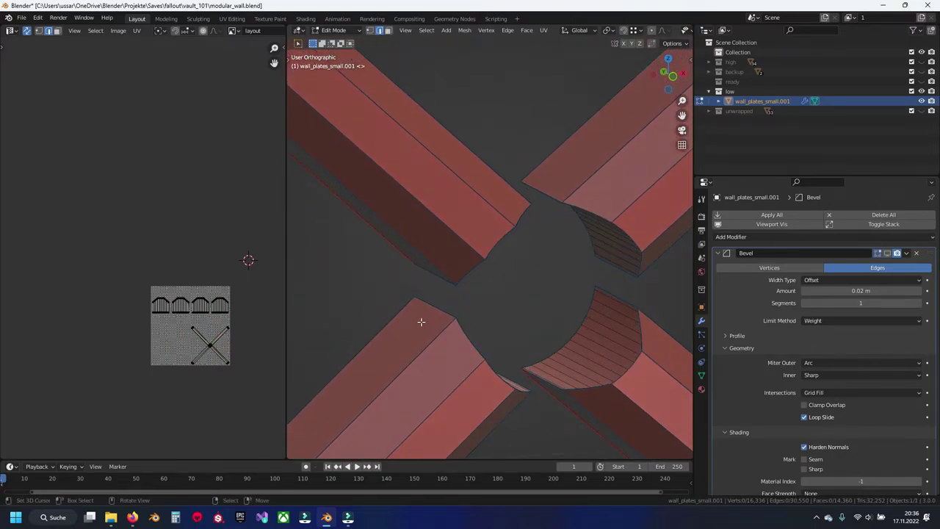
key("KP_Decimal")
scroll("down", 3)
scroll("down", 3)
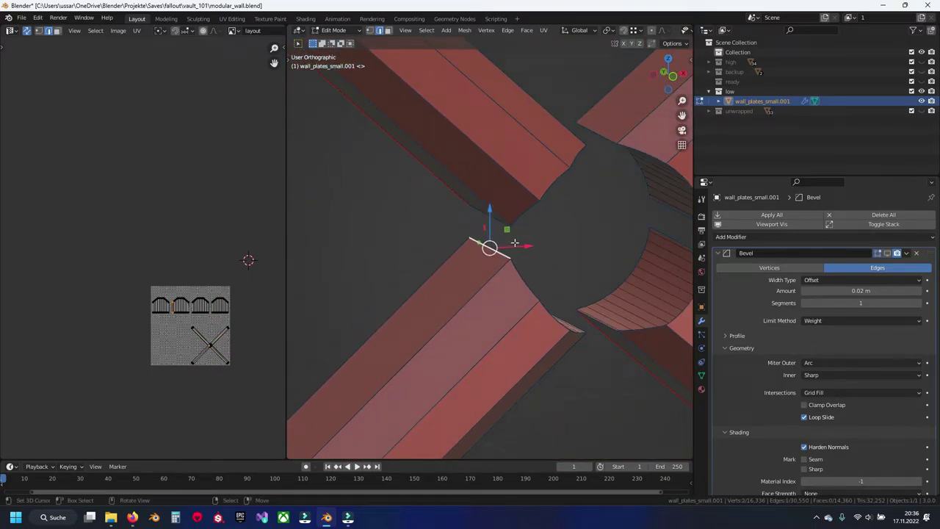
scroll("down", 3)
left_click_drag(512, 250, 539, 333)
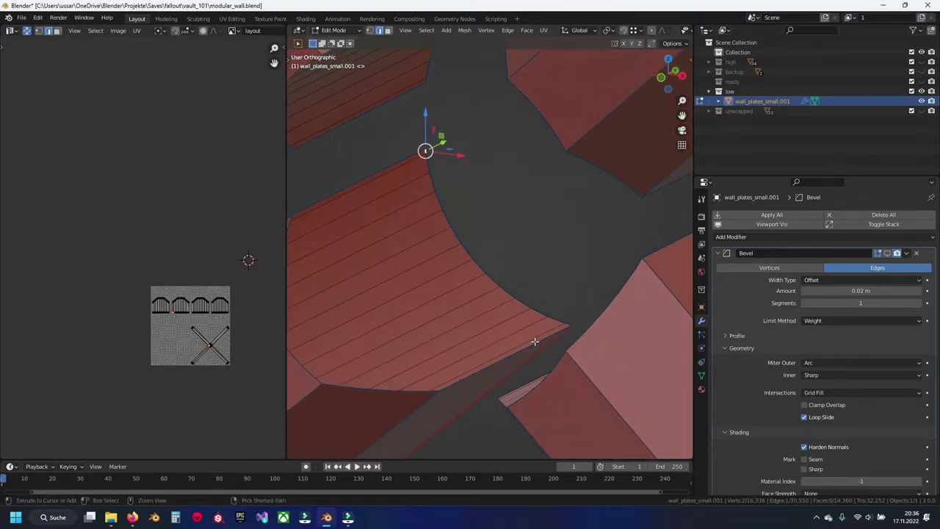
left_click(528, 342)
key("KP_Decimal")
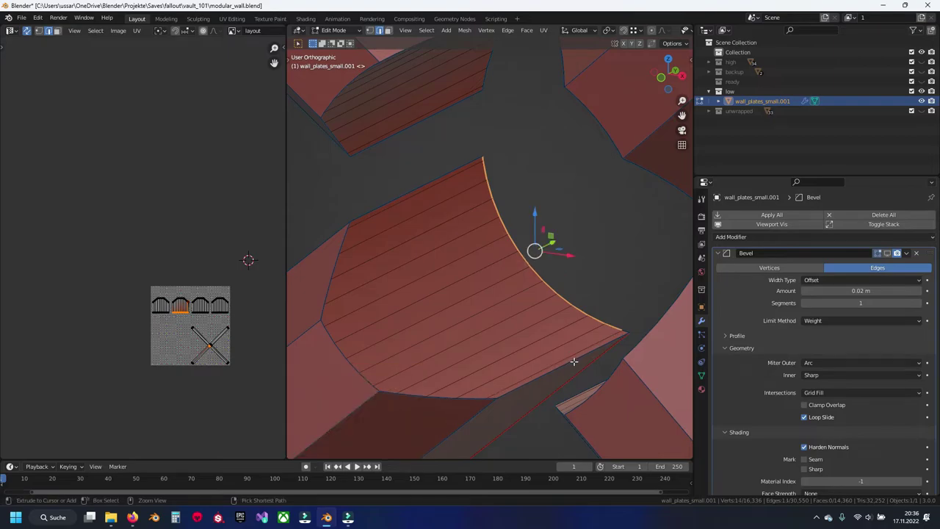
left_click(624, 332)
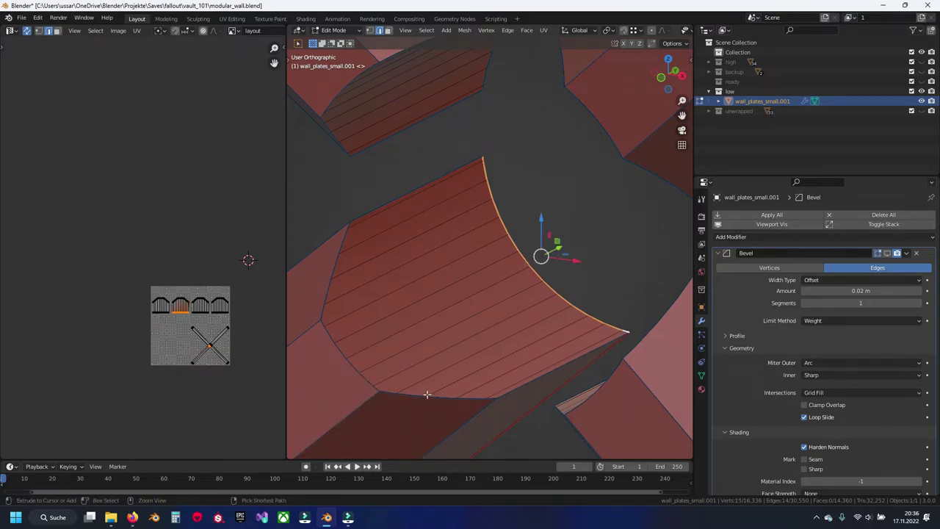
left_click(426, 394)
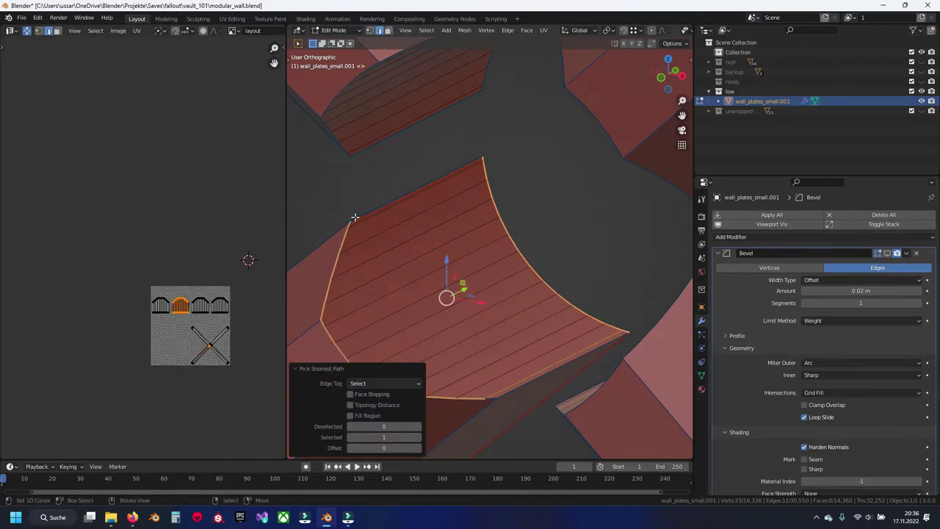
Add the upper piece's left, top, inner curved and right-side edge paths, dropping one unwanted edge
left_click_drag(352, 217, 566, 282)
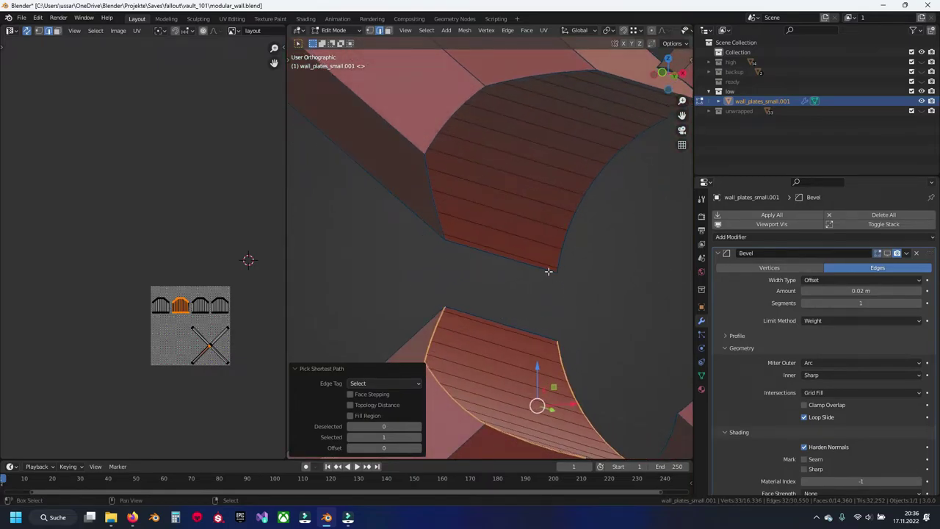
left_click_drag(557, 269, 465, 266)
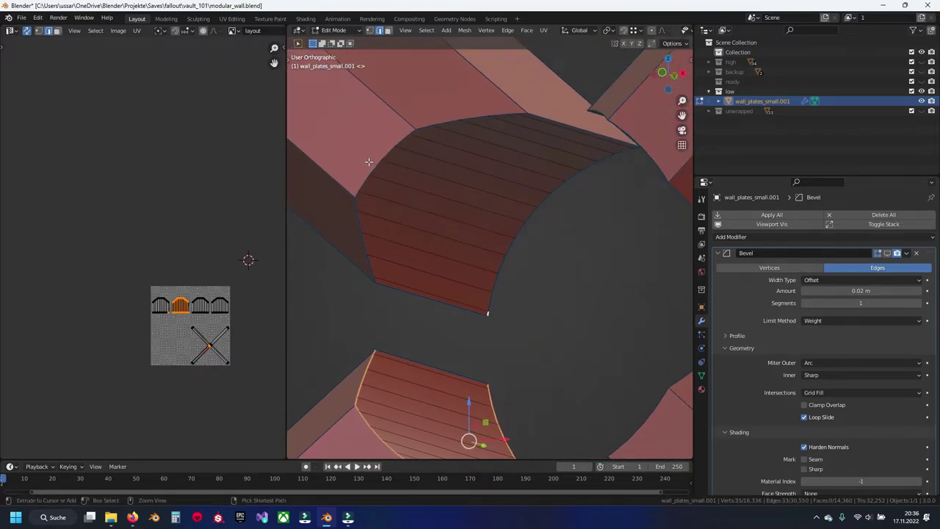
left_click(368, 162)
left_click(497, 115)
left_click(603, 132)
left_click_drag(602, 132, 522, 167)
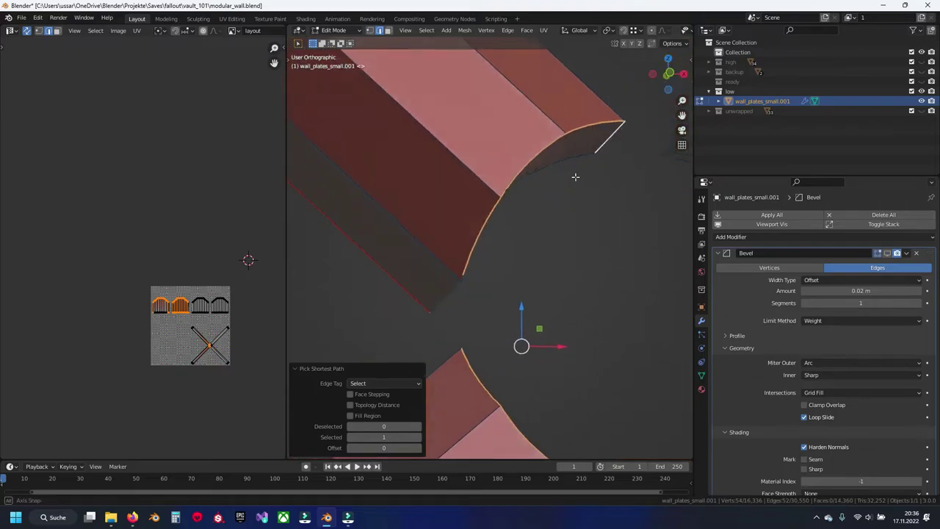
left_click_drag(511, 116, 455, 237)
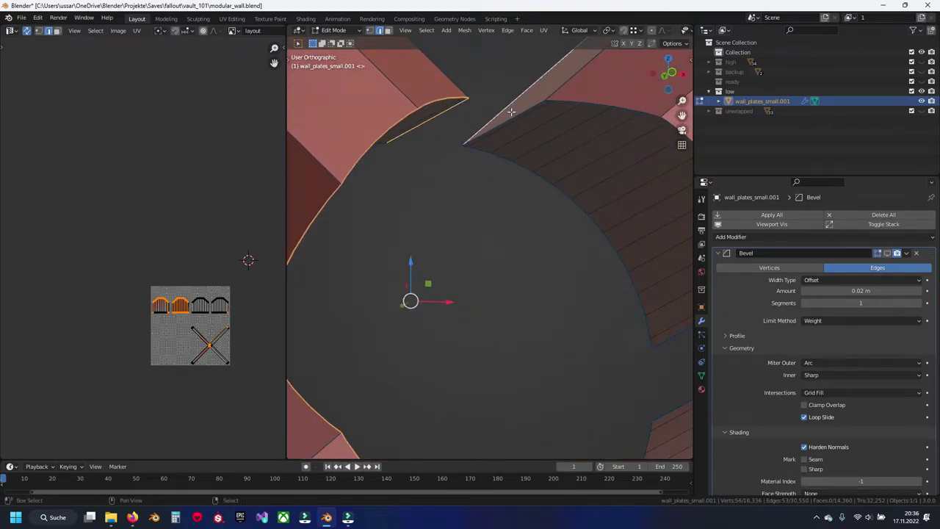
left_click(433, 225)
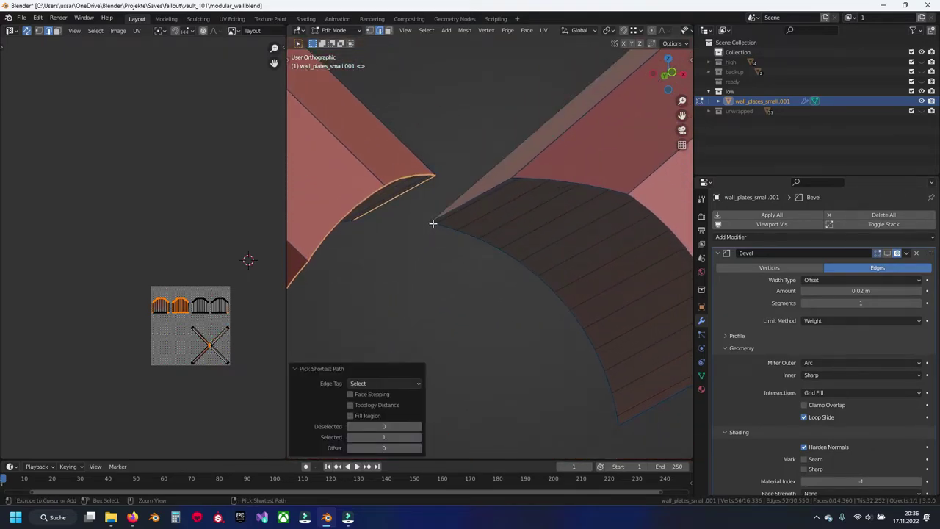
left_click_drag(593, 394, 483, 280)
left_click(540, 294)
left_click(571, 124)
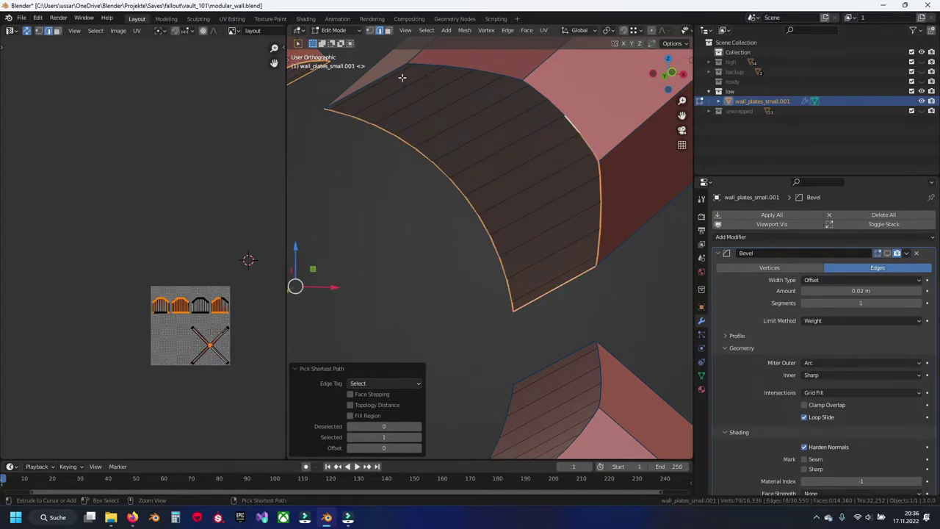
scroll("down", 3)
left_click_drag(409, 64, 442, 210)
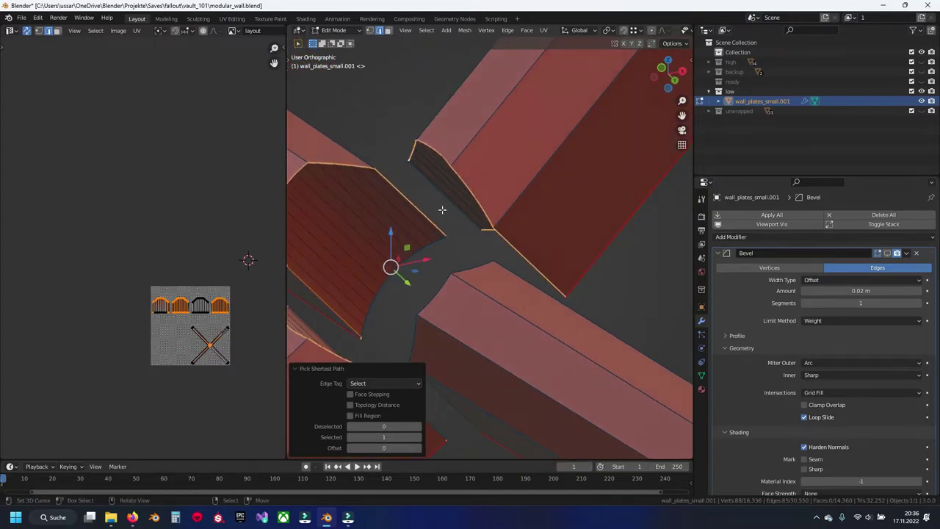
scroll("up", 3)
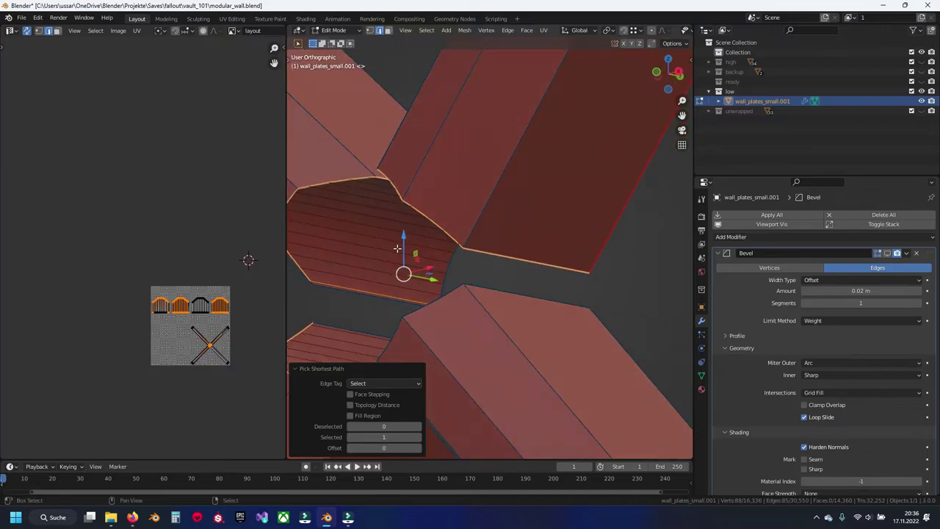
left_click_drag(442, 209, 481, 170)
left_click(449, 188)
Add the remaining curved edges on the junction plates' other side to the selection
left_click_drag(444, 194, 430, 271)
scroll("up", 3)
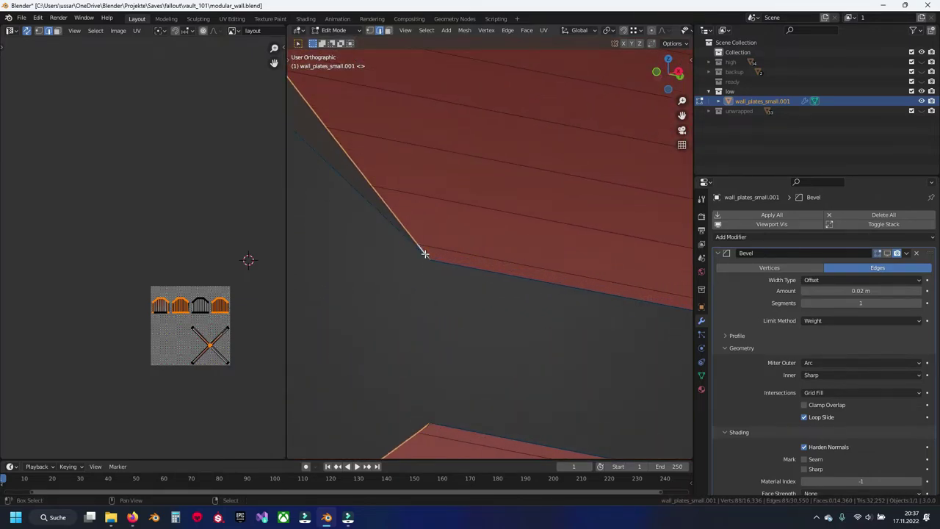
scroll("down", 3)
left_click_drag(520, 275, 482, 260)
scroll("up", 3)
scroll("down", 3)
scroll("up", 3)
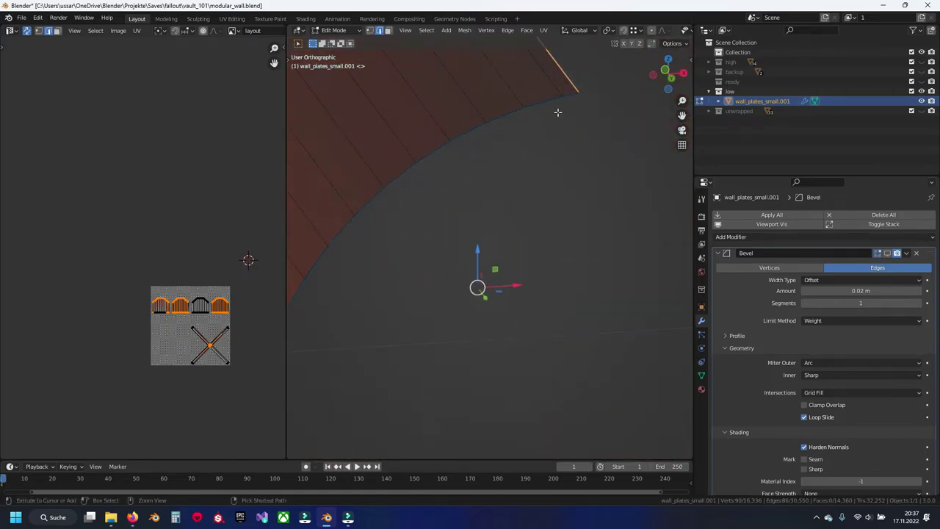
left_click(575, 92)
scroll("down", 3)
scroll("down", 3)
left_click_drag(546, 147, 541, 256)
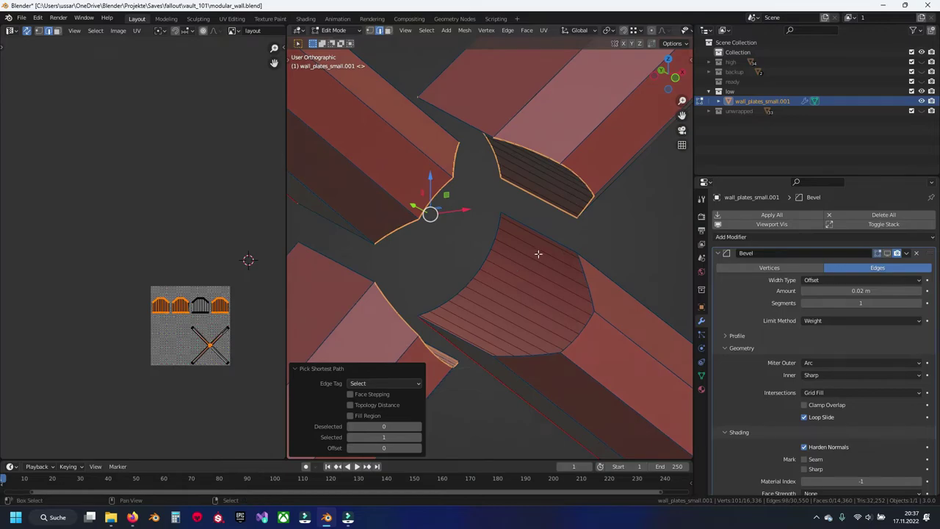
scroll("up", 3)
left_click_drag(485, 209, 523, 160)
left_click(407, 262)
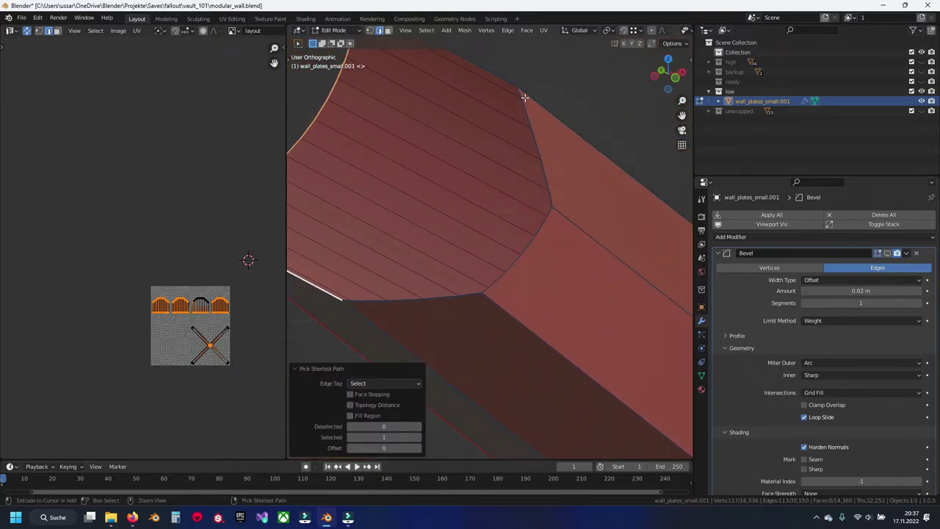
left_click(520, 89)
Mark all the selected junction-plate edges as UV seams
key("ctrl+e")
left_click(493, 247)
scroll("down", 3)
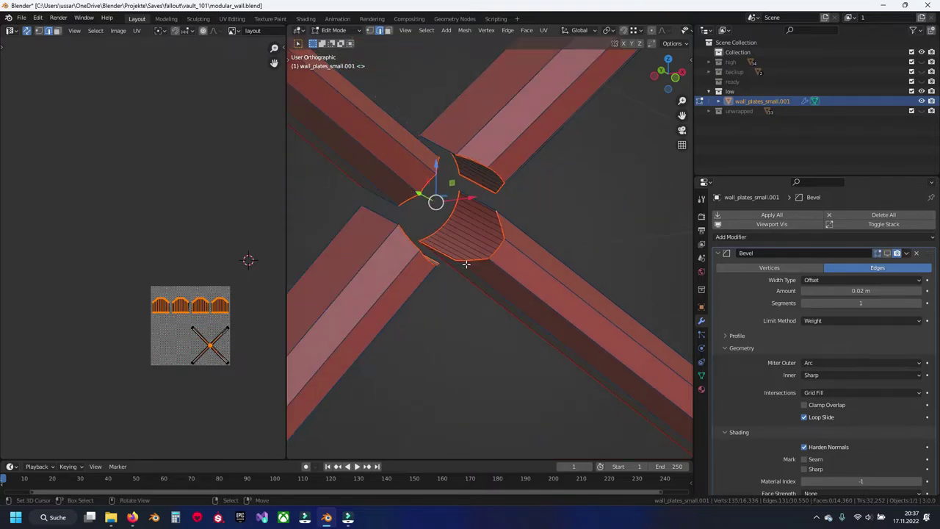
scroll("down", 3)
Unwrap the mesh and inspect the resulting UV islands and curved bevel faces
key("u")
left_click(531, 265)
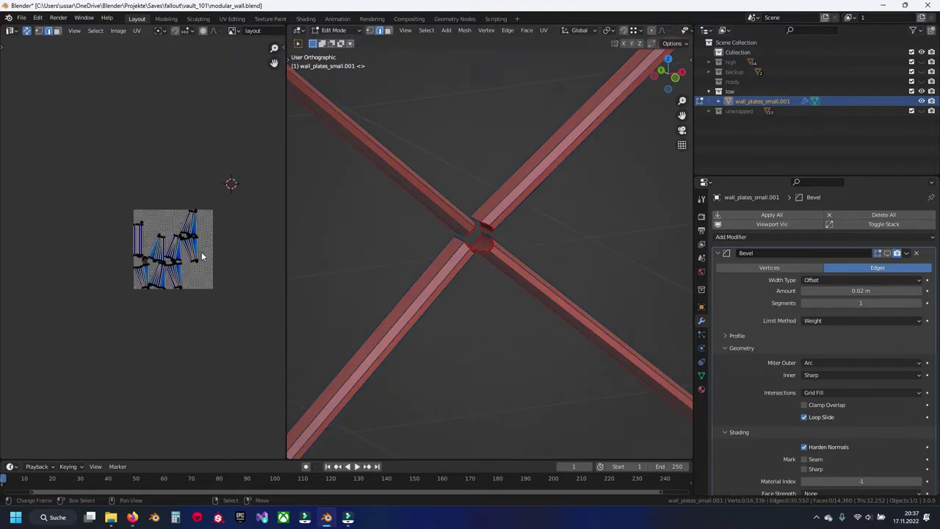
scroll("up", 3)
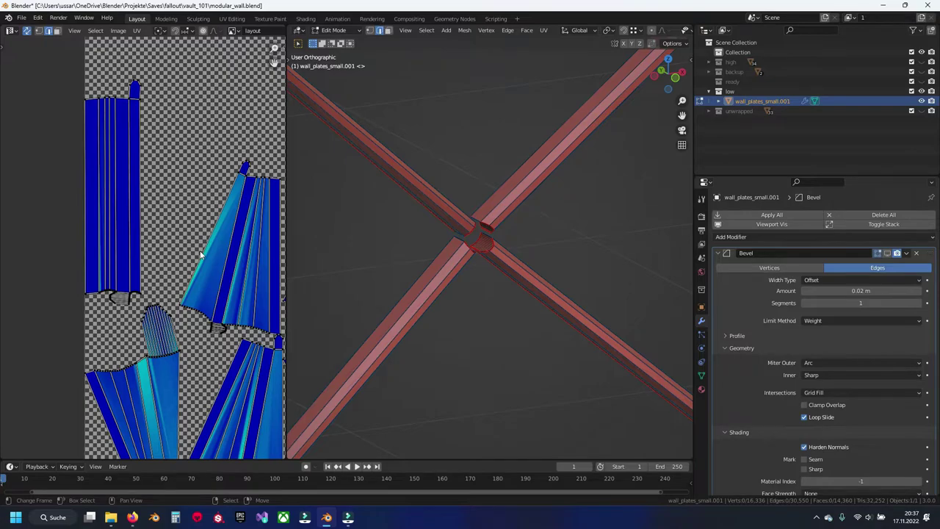
left_click_drag(200, 254, 121, 228)
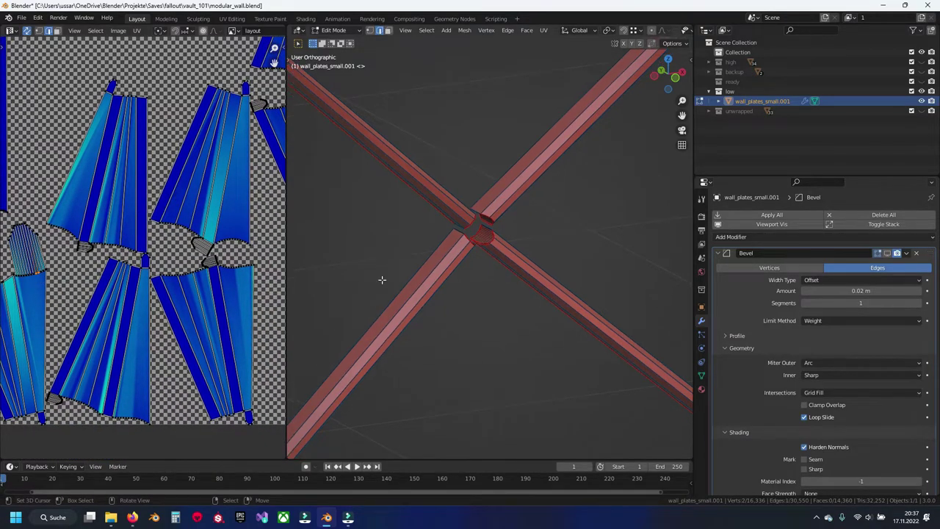
key("KP_Decimal")
left_click_drag(379, 279, 444, 278)
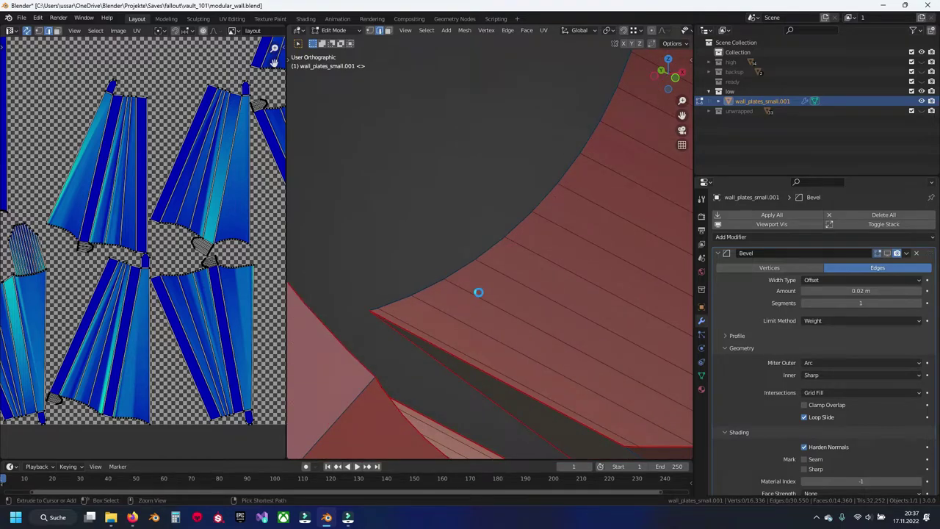
Save modular_wall.blend and select a red seam edge at another bevel corner
key("ctrl+s")
scroll("down", 3)
left_click_drag(539, 260, 480, 279)
scroll("up", 3)
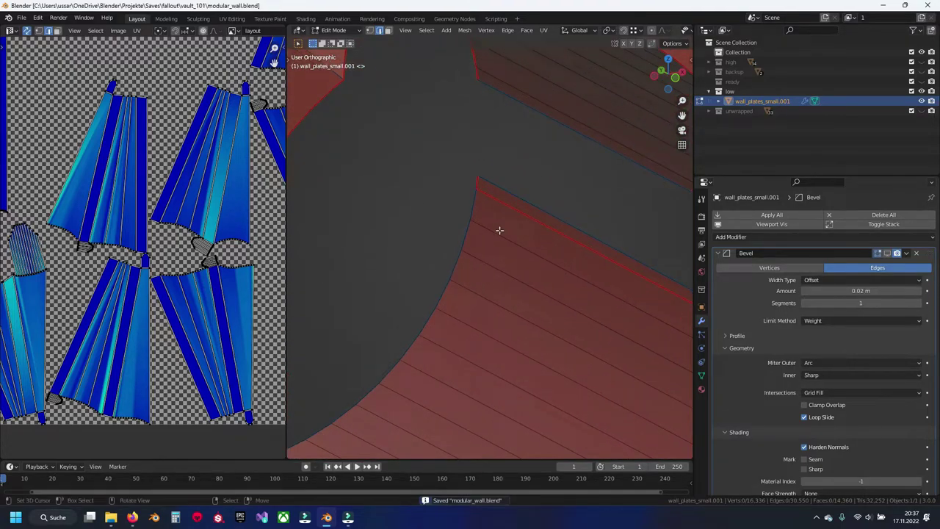
left_click(500, 206)
Clear the seam from the selected edge and change the seam on another bevel-corner edge
key("ctrl+e")
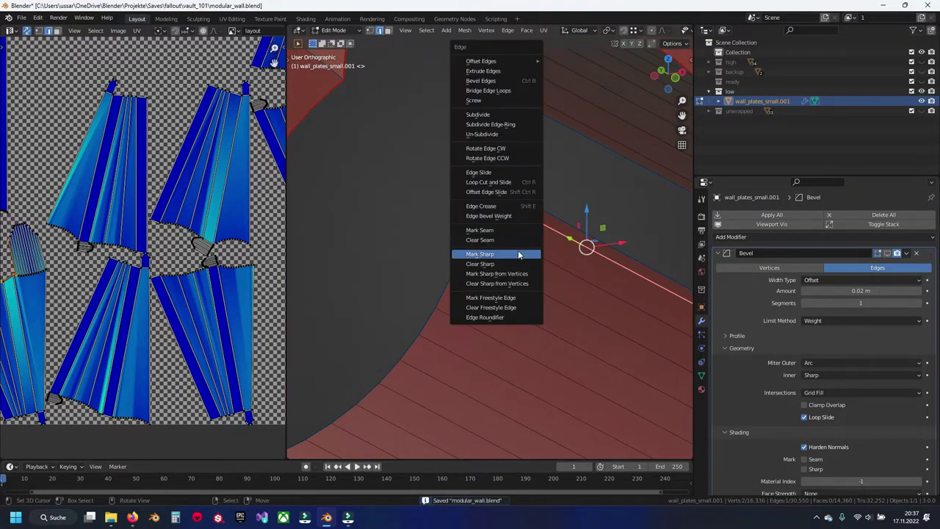
left_click(515, 238)
scroll("down", 3)
left_click_drag(581, 272, 519, 272)
scroll("up", 3)
left_click(580, 302)
key("ctrl+e")
left_click(574, 293)
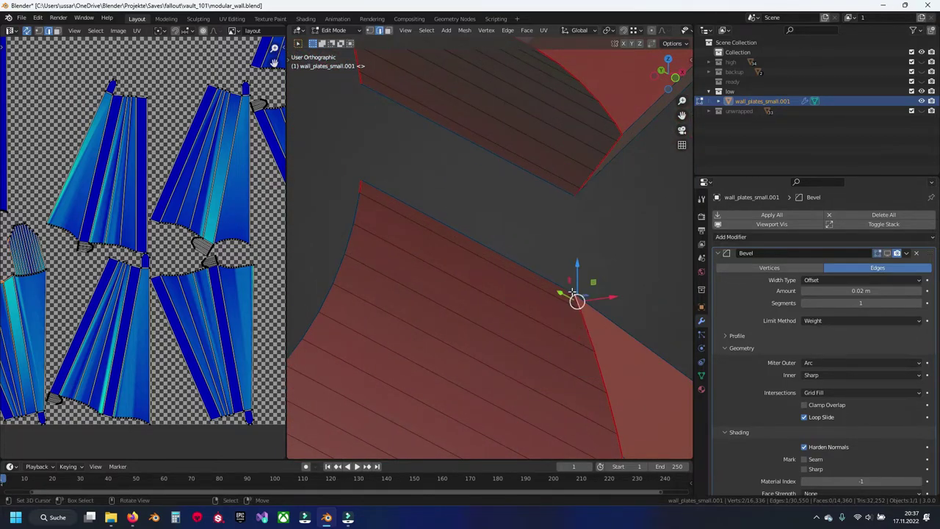
Select the whole mesh and unwrap it again with the corrected seams
left_click_drag(361, 207, 450, 241)
left_click(369, 299)
key("alt+a")
key("a")
key("u")
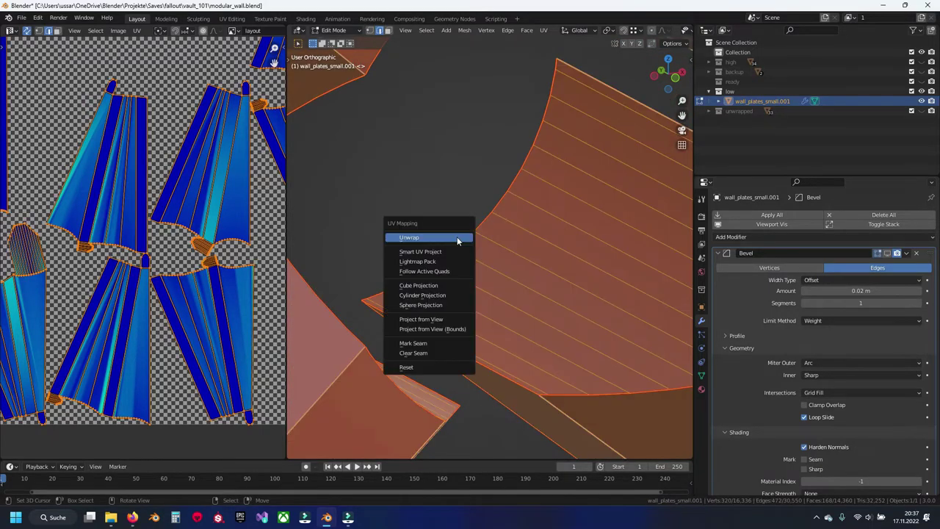
left_click(408, 237)
key("alt+a")
scroll("down", 3)
Reveal the hidden parts and move all UV islands to the upper left, outside the square
key("alt+h")
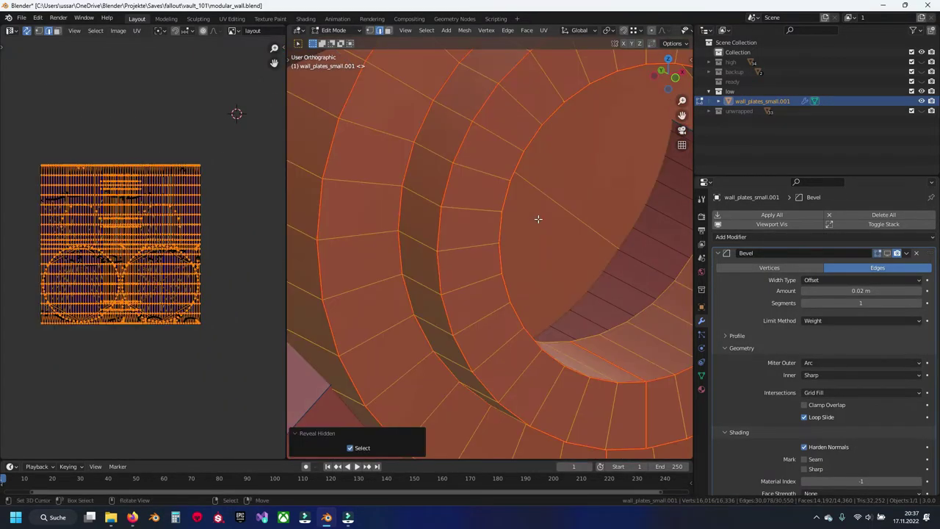
key("ctrl+z")
scroll("down", 3)
key("a")
key("g")
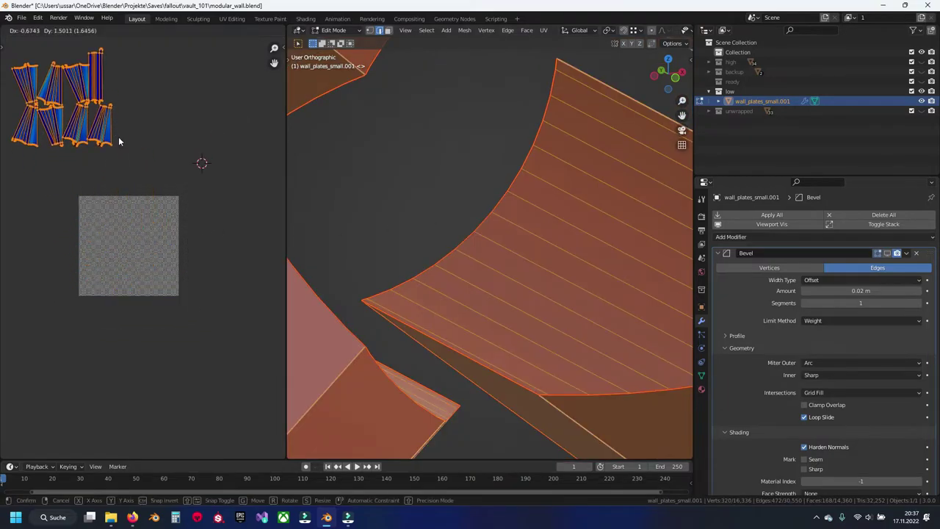
left_click(119, 141)
key("alt+h")
key("alt+a")
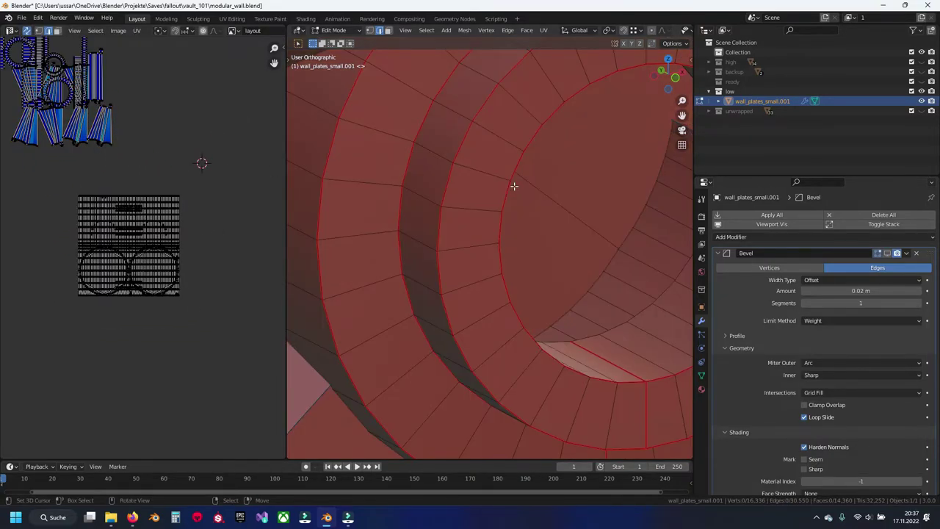
Hide the faces of the UV islands parked at the upper left and save the file
scroll("down", 3)
left_click_drag(13, 57, 143, 195)
key("h")
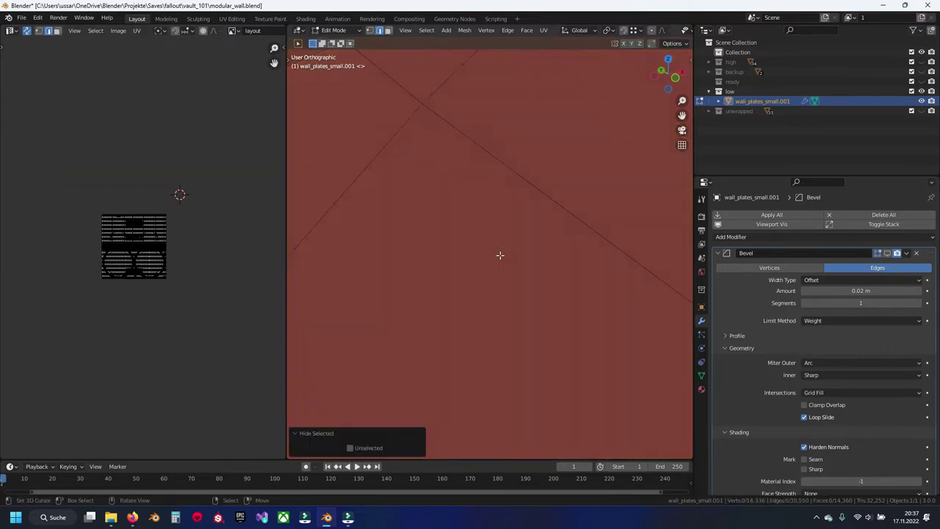
key("ctrl+s")
Select the wall plate's connected geometry, invert the selection and hide the handle
scroll("down", 3)
scroll("down", 3)
scroll("up", 3)
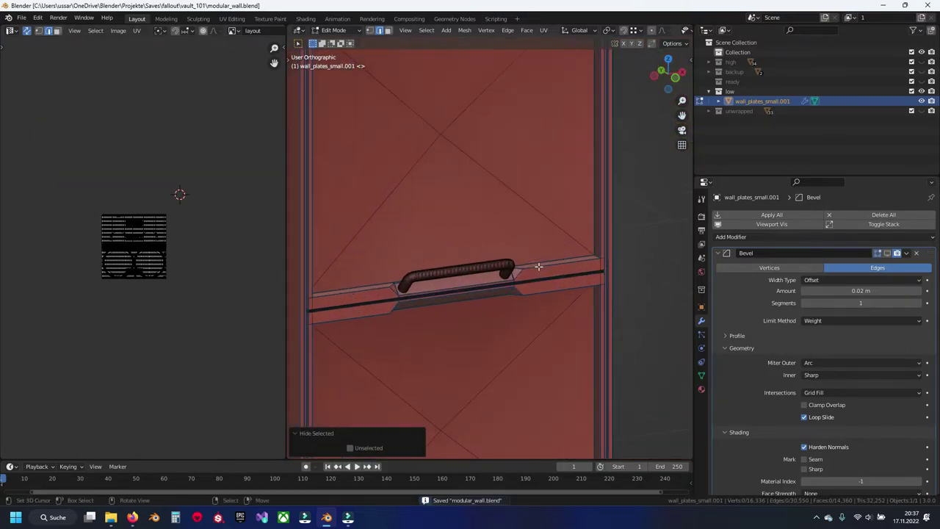
left_click(585, 264)
key("ctrl+l")
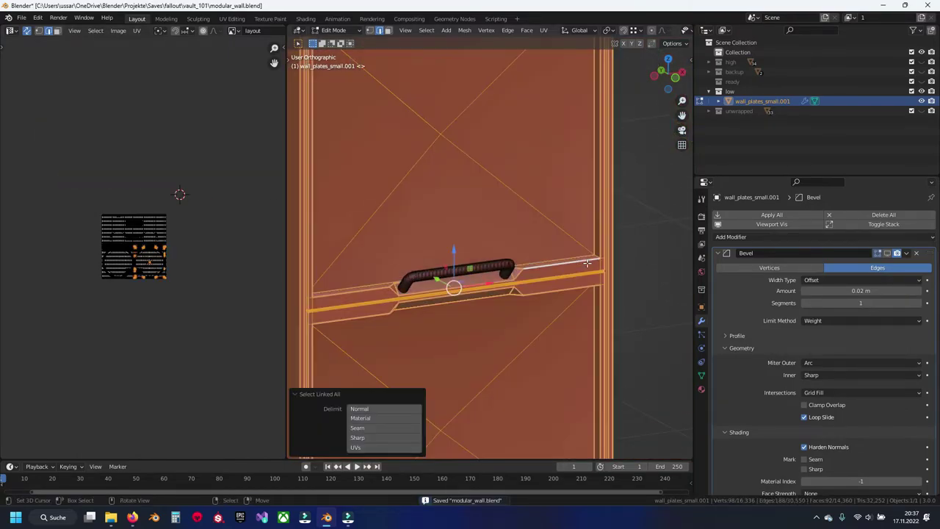
key("ctrl+i")
key("h")
Save modular_wall.blend with only the framed wall plate visible
scroll("down", 3)
left_click_drag(438, 291, 491, 281)
key("ctrl+s")
scroll("up", 3)
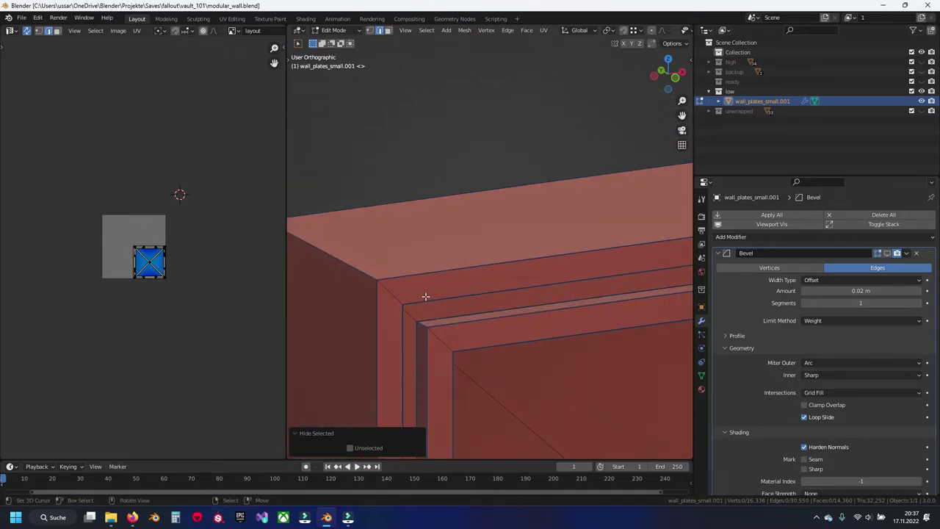
Select the inner bevel edge loops on top and at the plate's lower-left corner
left_click_drag(436, 310, 409, 310)
left_click(378, 305)
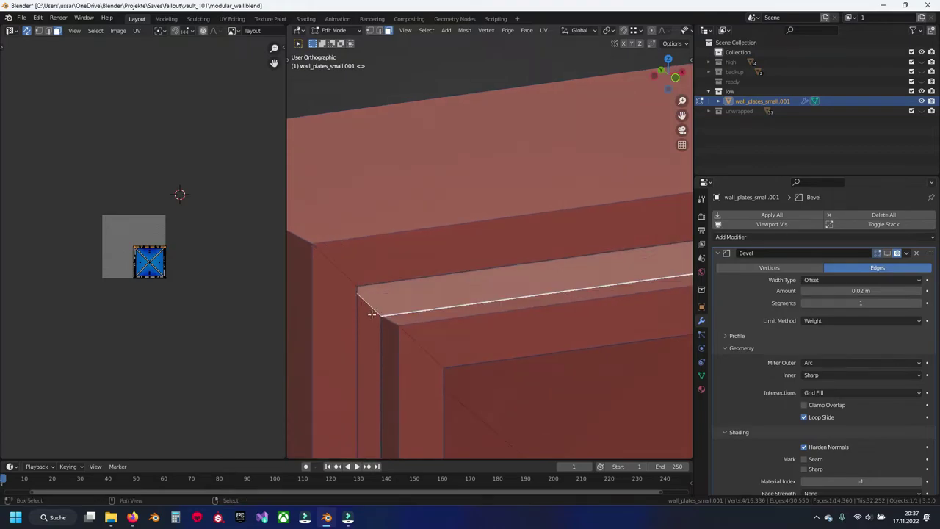
left_click(372, 315)
left_click_drag(371, 315, 440, 153)
scroll("down", 3)
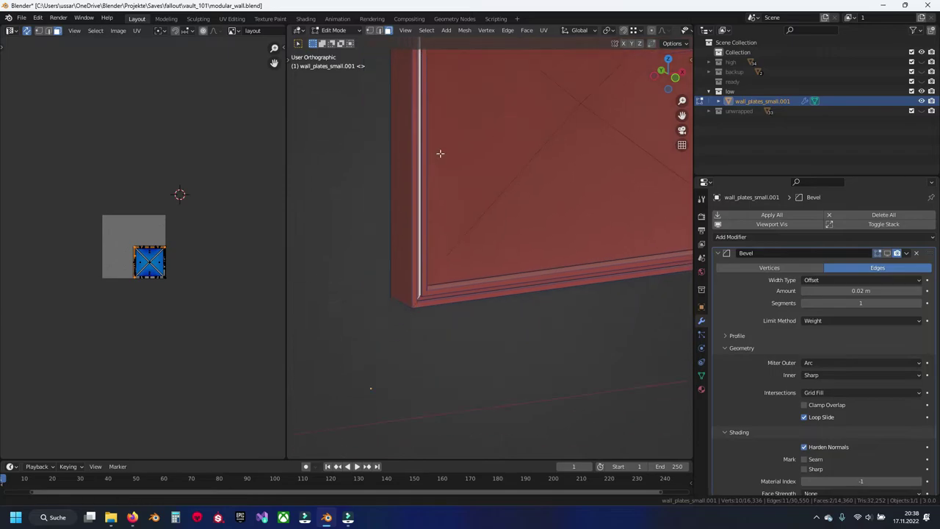
scroll("up", 3)
left_click_drag(419, 318, 445, 333)
left_click(445, 336)
left_click(410, 346)
scroll("down", 3)
scroll("down", 3)
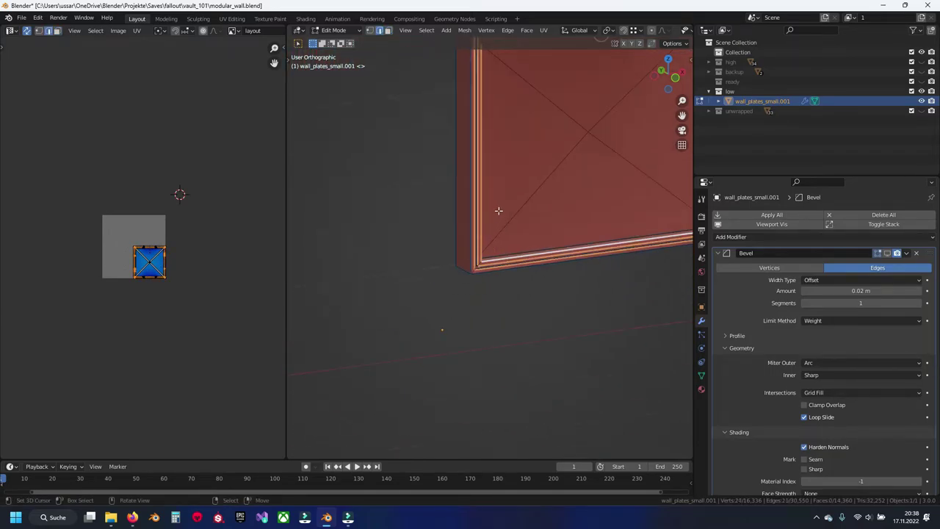
Add the middle rail's edge loops and upper edge to the selection
left_click_drag(497, 210, 504, 315)
scroll("up", 3)
left_click_drag(463, 227, 419, 269)
left_click(396, 236)
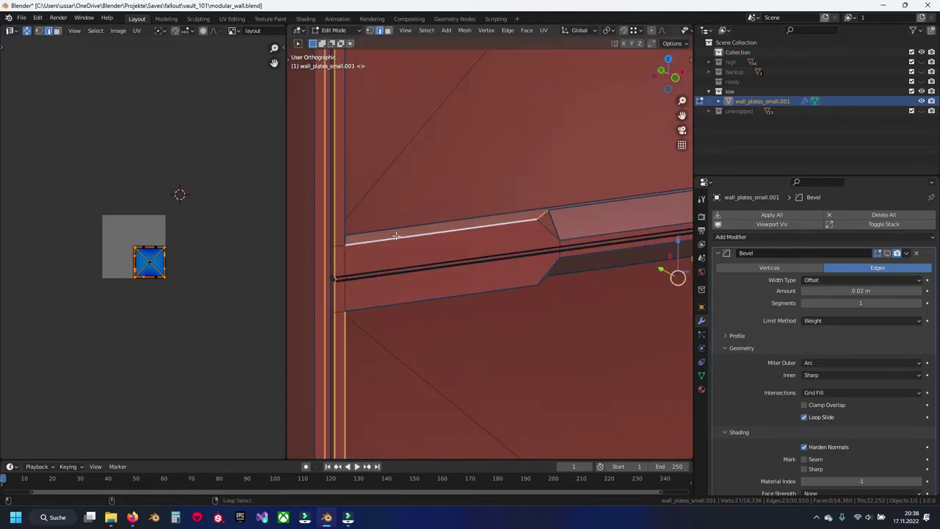
left_click(341, 213)
left_click_drag(587, 218, 545, 331)
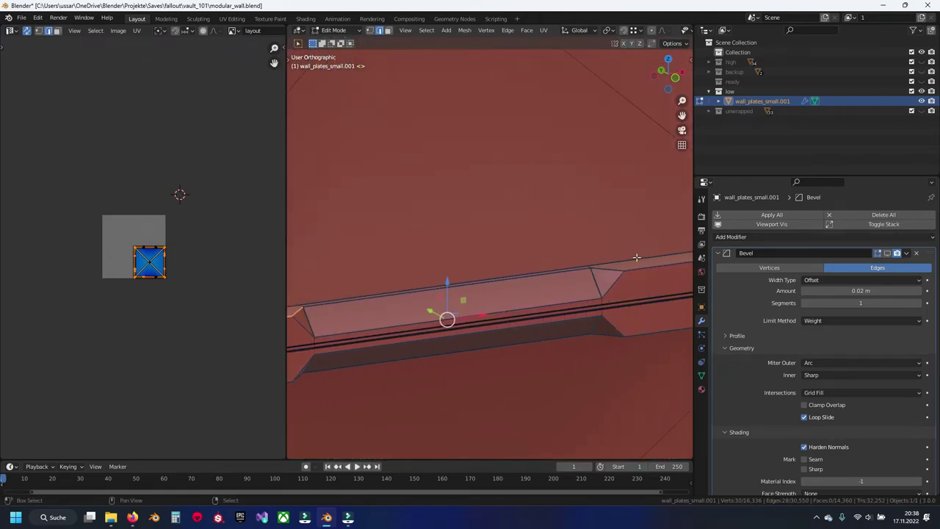
scroll("down", 3)
scroll("up", 3)
left_click_drag(563, 118, 384, 274)
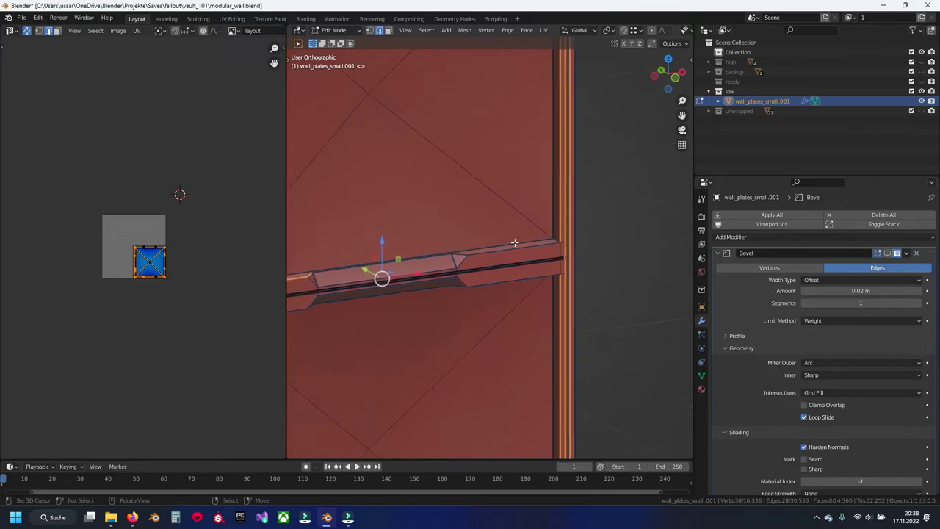
scroll("up", 3)
left_click_drag(497, 261, 496, 261)
left_click(496, 261)
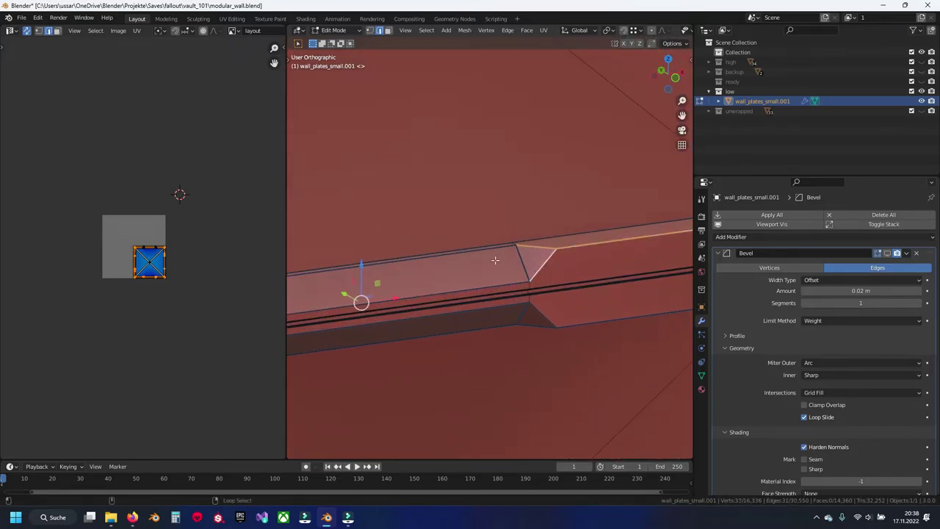
left_click(499, 274)
Add the rail's diagonal bevel edge and lower loops, removing the edges right of the corner
left_click_drag(500, 274, 426, 258)
left_click(354, 262)
left_click(422, 259)
left_click(392, 279)
left_click(382, 273)
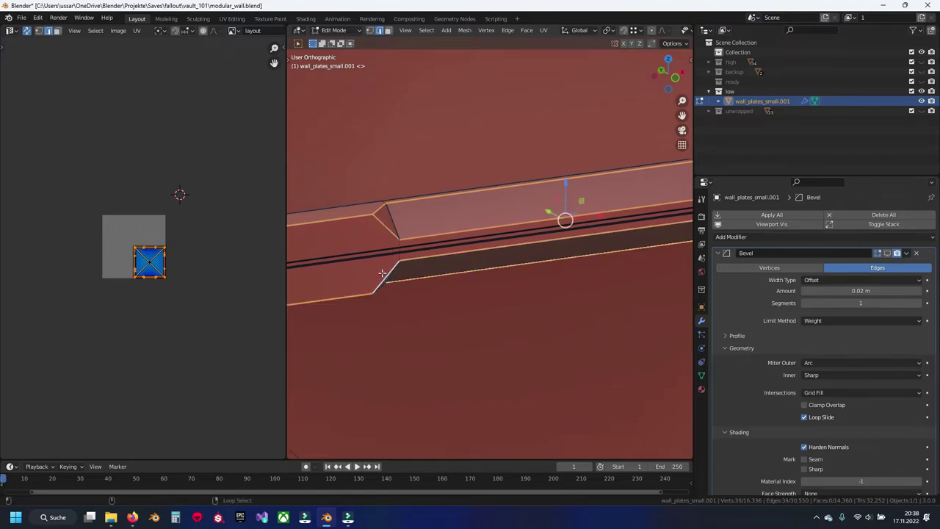
left_click_drag(533, 266, 458, 292)
left_click(458, 291)
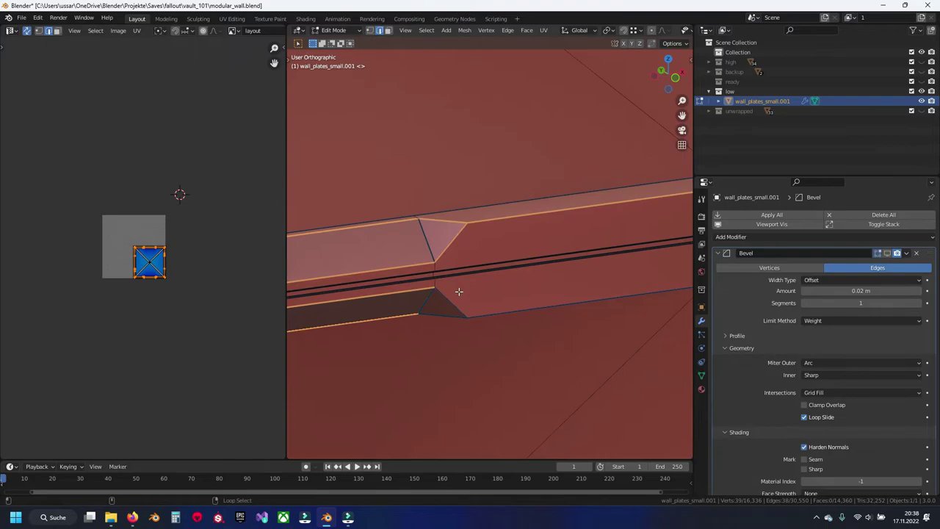
scroll("down", 3)
scroll("down", 3)
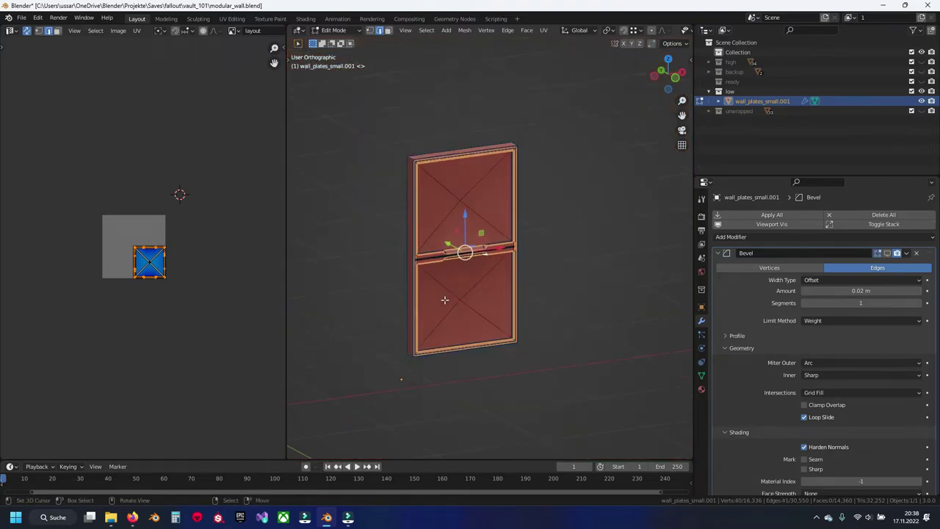
left_click_drag(437, 310, 410, 270)
scroll("up", 3)
scroll("up", 3)
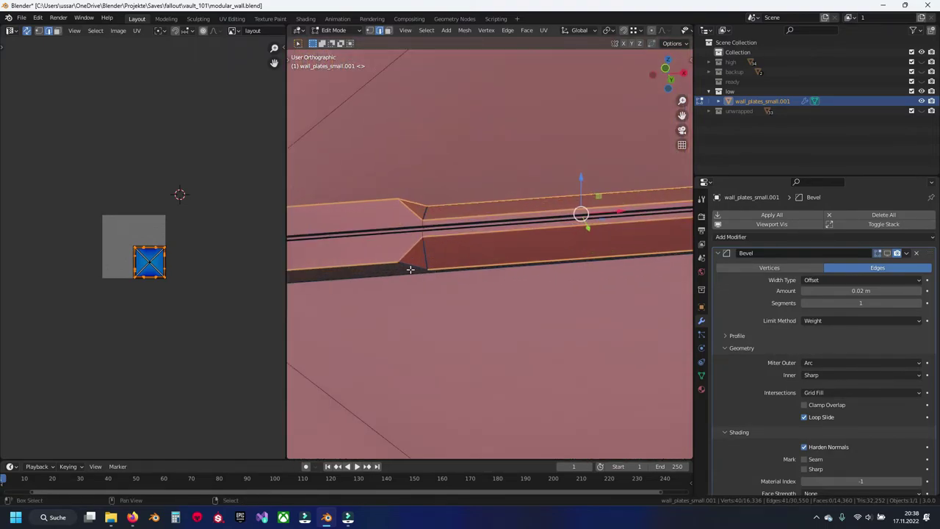
Mark the selected bevel loops as seams, then select the linked plate and unwrap it
right_click(498, 267)
left_click(502, 266)
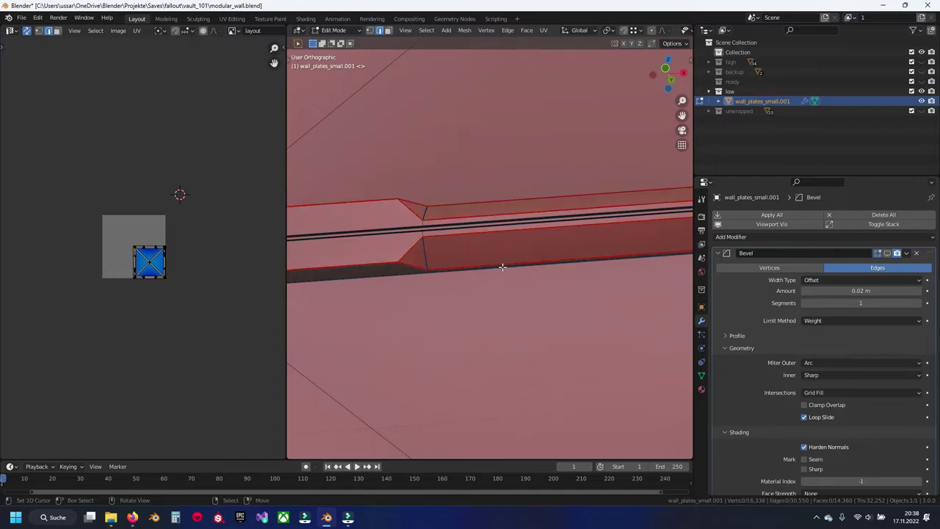
key("l")
key("u")
left_click(503, 267)
Check a rail face loop by hiding it with H and revealing it with Alt+H
key("alt+a")
scroll("up", 3)
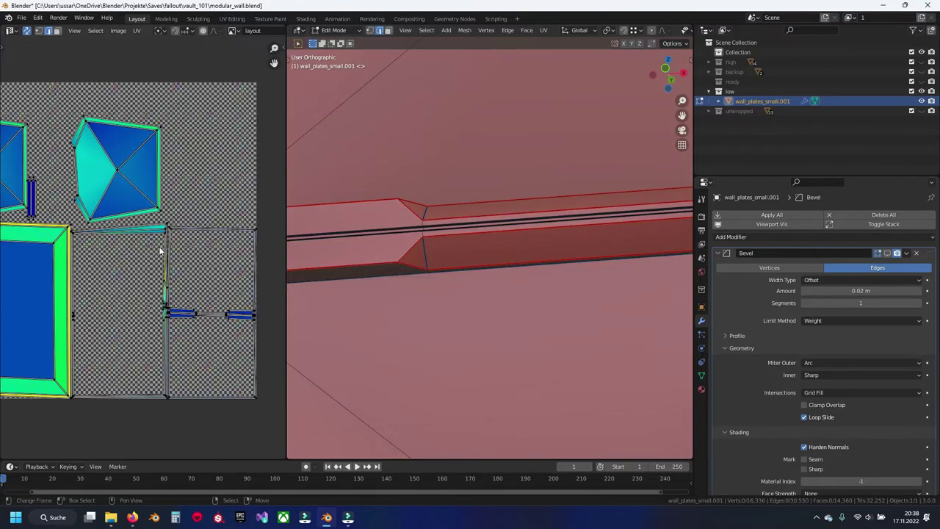
scroll("up", 3)
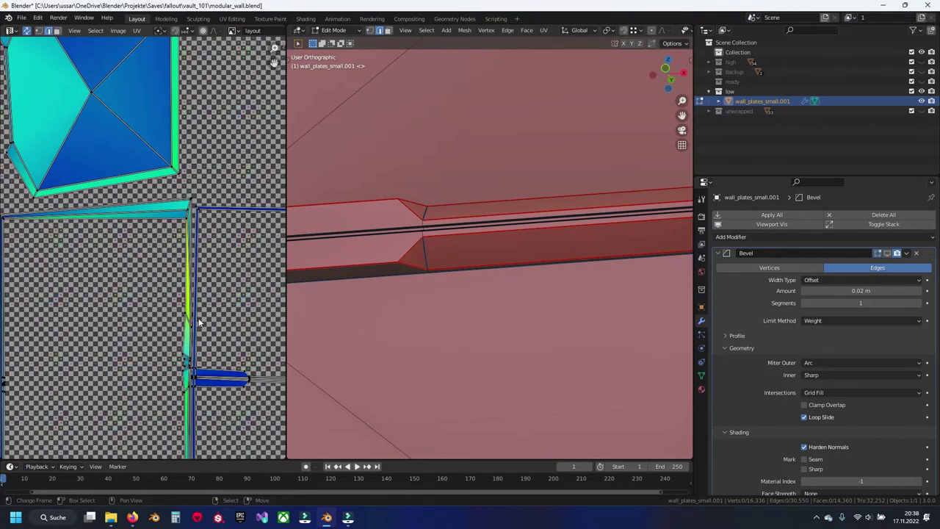
left_click_drag(479, 292, 491, 296)
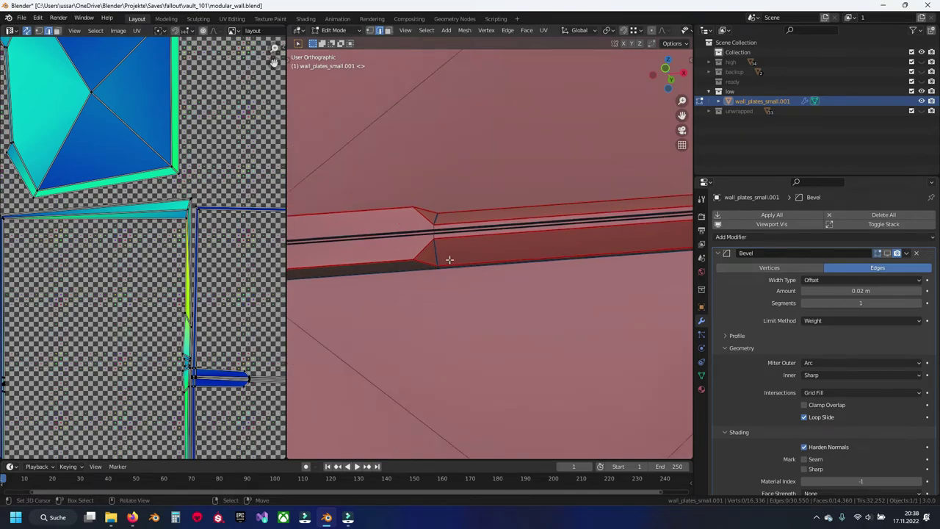
left_click(445, 217)
key("h")
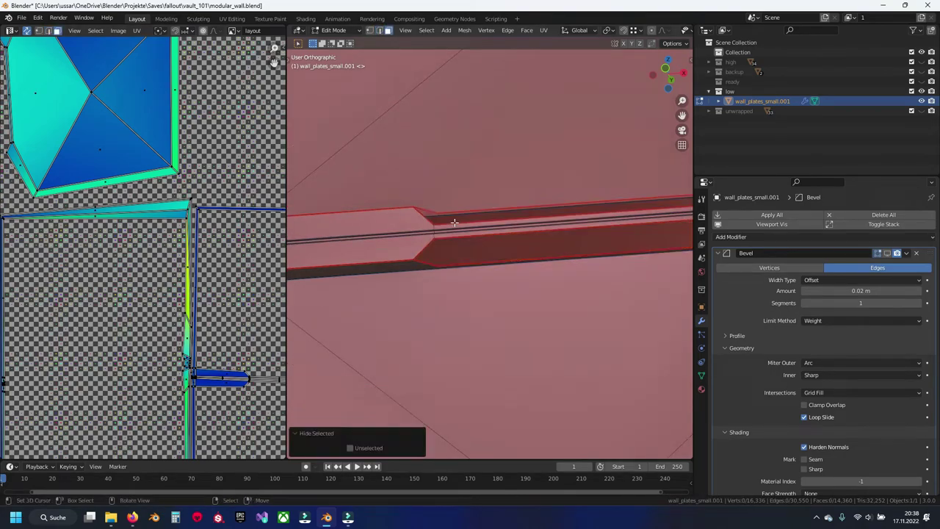
key("alt+h")
scroll("down", 3)
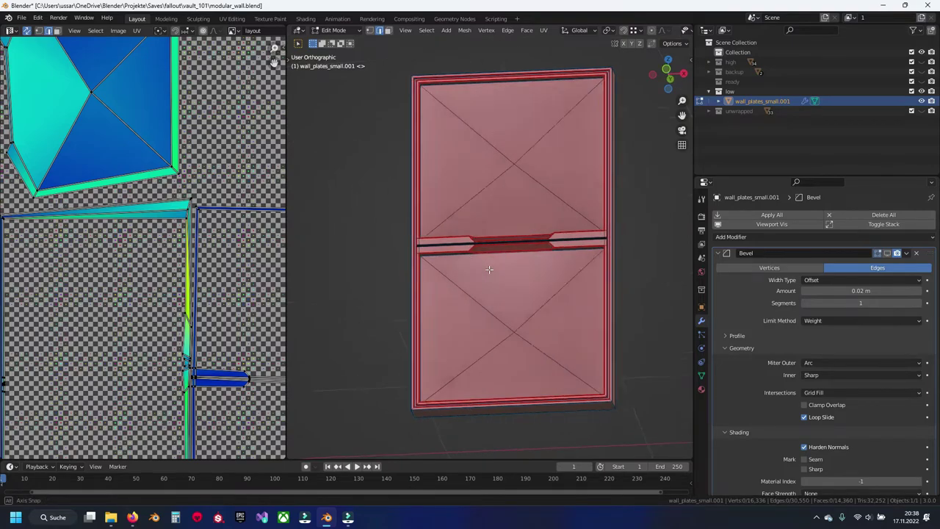
left_click_drag(472, 254, 466, 242)
scroll("up", 3)
scroll("up", 3)
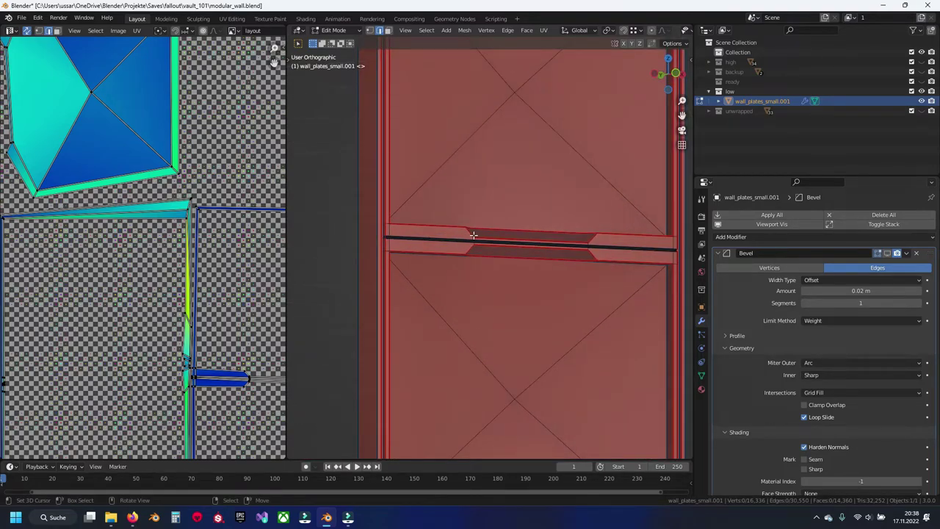
Save the file and check the rail edges' bevel weight in the sidebar
scroll("up", 3)
scroll("up", 3)
scroll("up", 3)
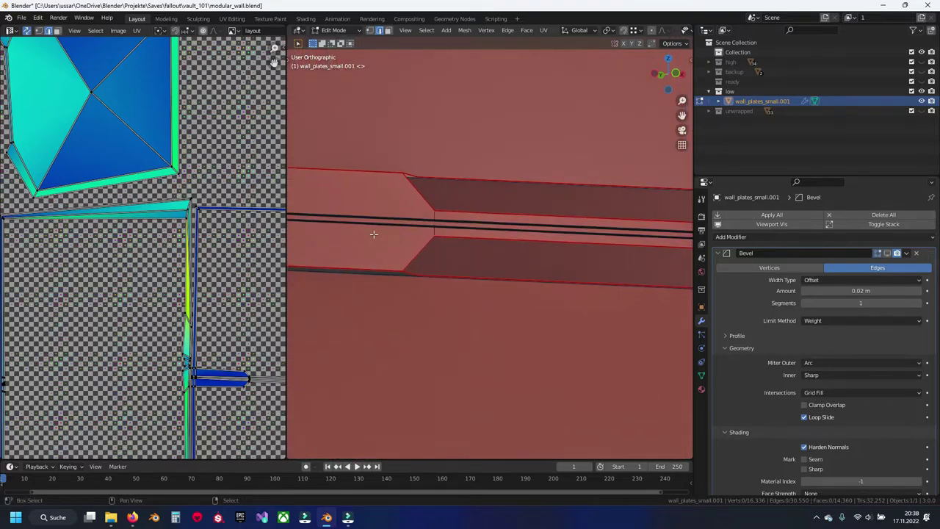
scroll("down", 3)
scroll("up", 3)
left_click(376, 279)
key("ctrl+s")
key("KP_Decimal")
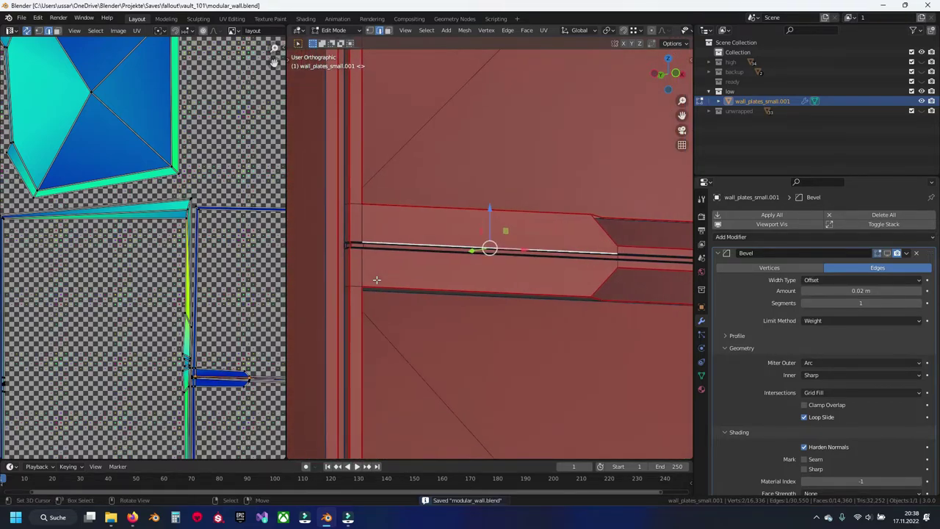
left_click_drag(373, 279, 502, 288)
key("a")
key("n")
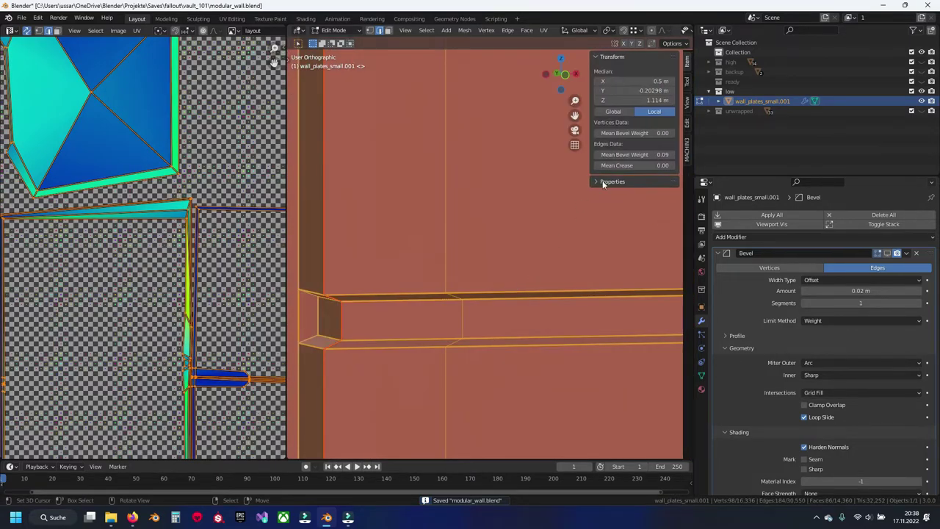
key("n")
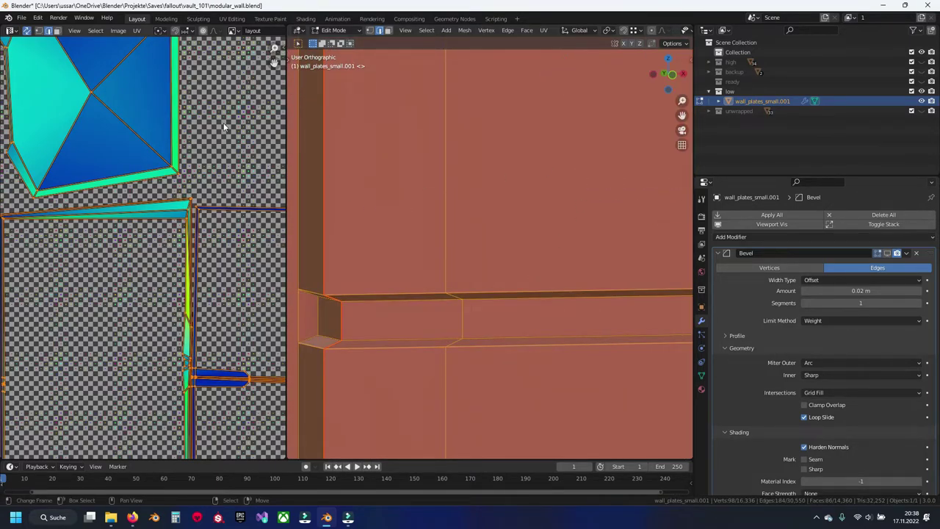
key("alt+a")
Select the plate's sharp edges and set their mean bevel weight to 0.02
left_click(427, 30)
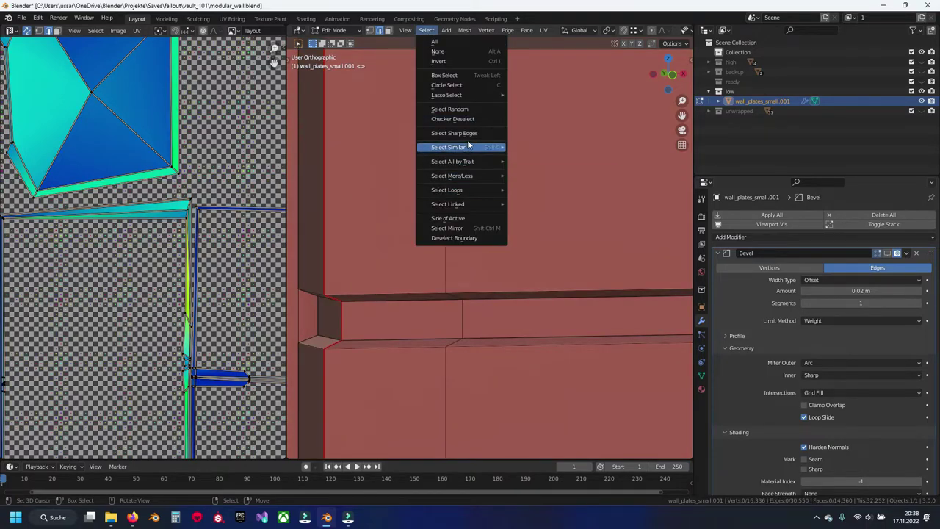
left_click(448, 134)
key("n")
left_click(636, 154)
type("0.02")
key("Return")
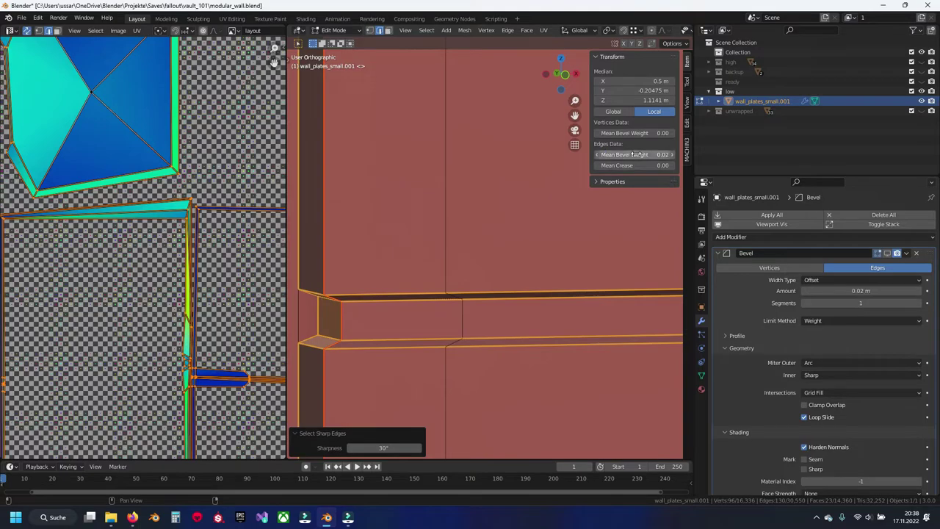
key("n")
key("Tab")
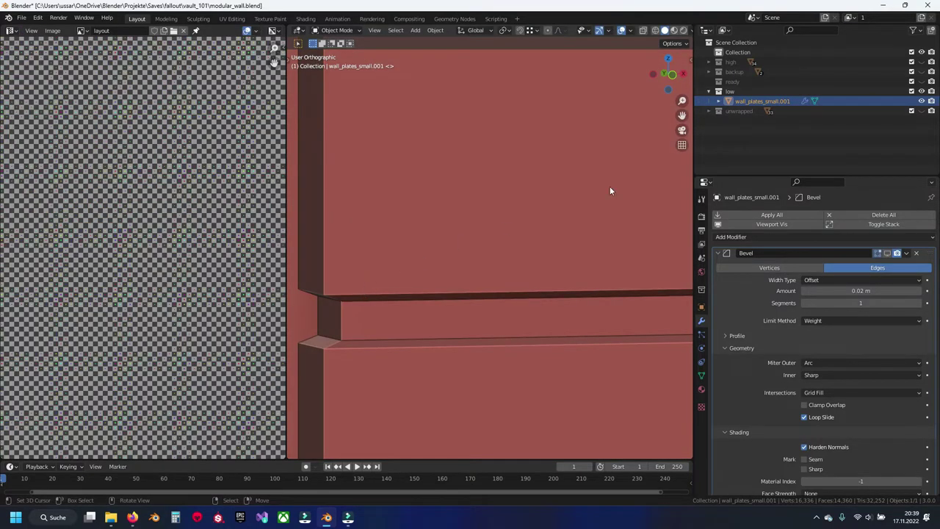
Switch to the high-poly collection and inspect wall_plates_small's rail edge bevel weights
scroll("down", 3)
scroll("down", 3)
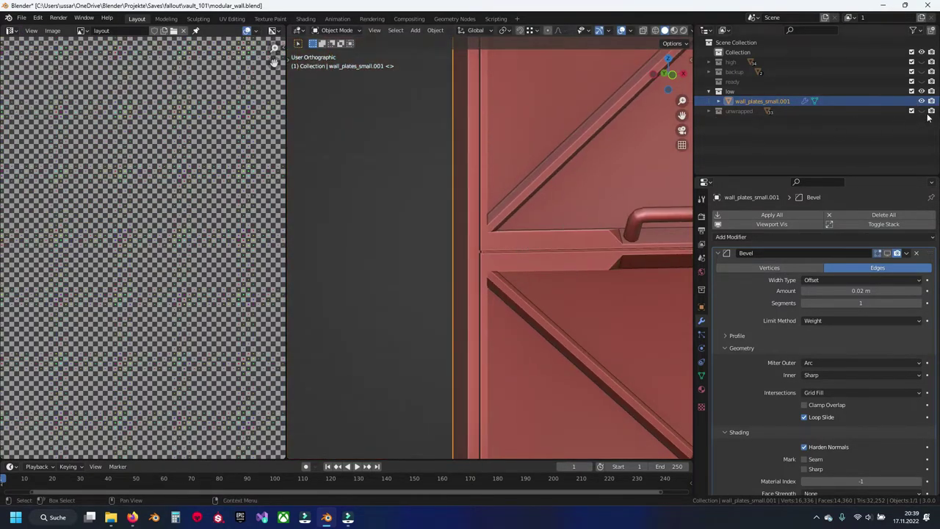
left_click(921, 91)
left_click(922, 62)
left_click(501, 210)
scroll("up", 3)
scroll("up", 3)
key("Tab")
left_click(412, 258)
key("n")
left_click(402, 239)
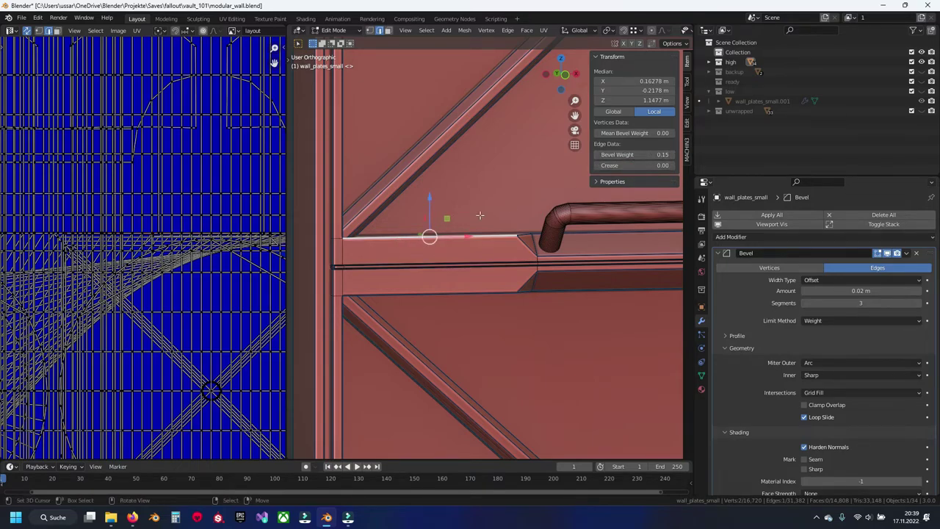
key("n")
key("Tab")
Give the low-poly plate's sharp edges a 0.15 bevel weight, then reselect the high-poly plate
left_click(922, 62)
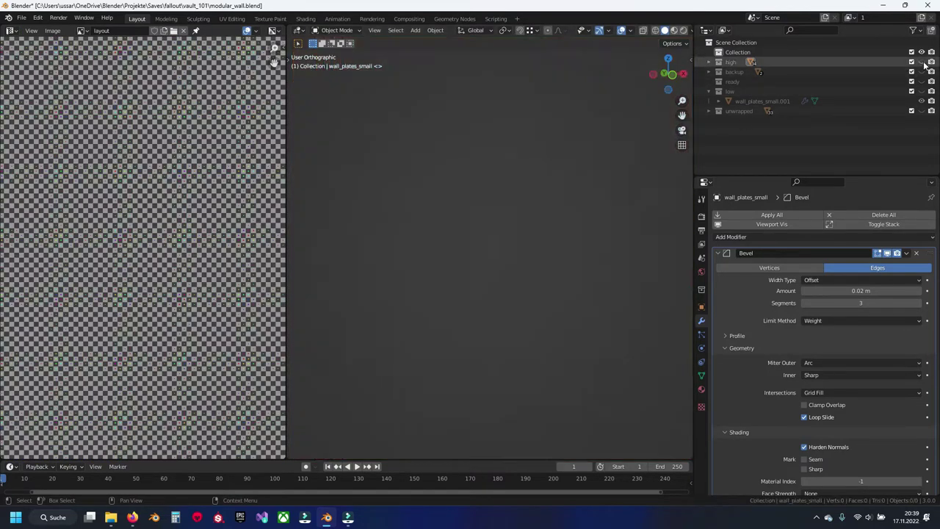
left_click(921, 91)
key("Tab")
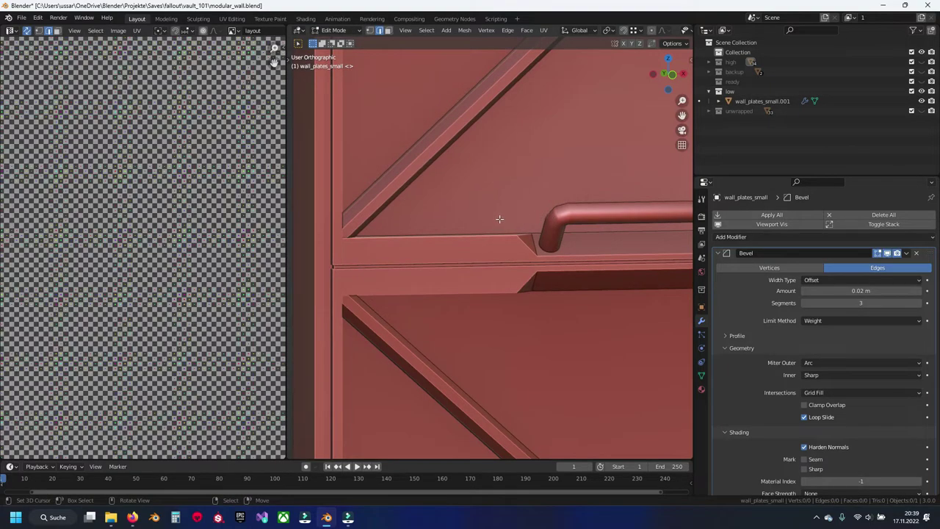
key("alt+q")
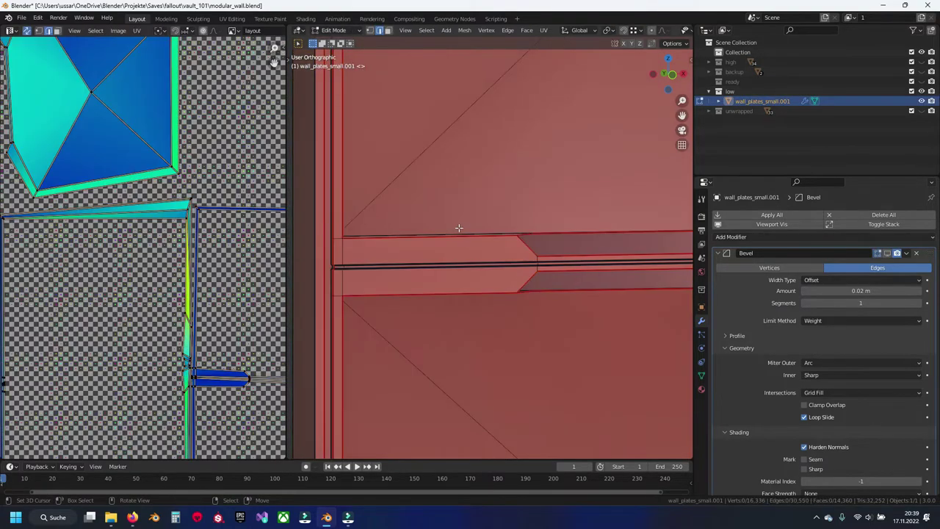
left_click(426, 33)
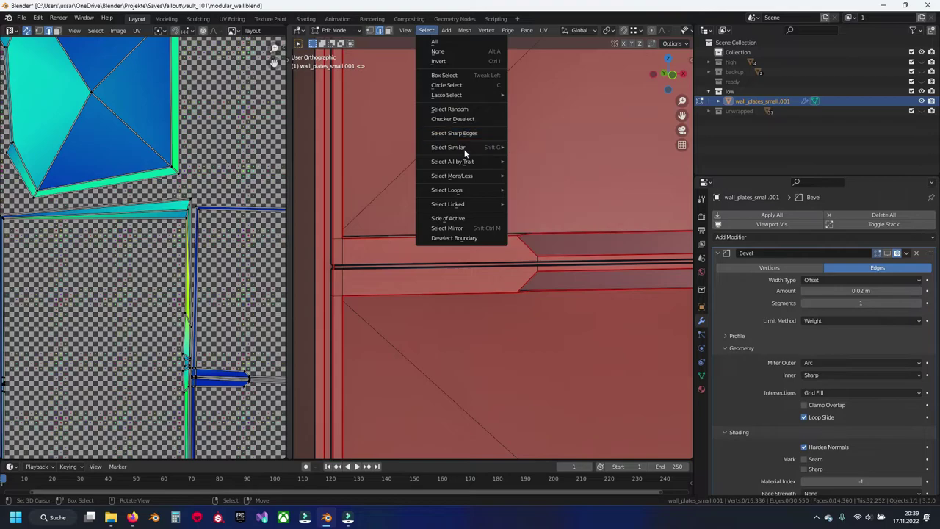
left_click(470, 134)
key("n")
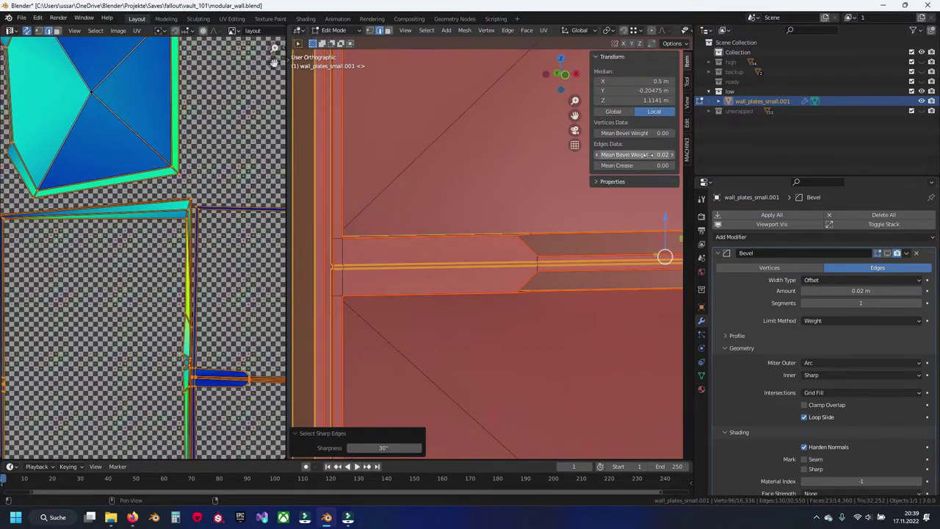
type("0.15")
key("Return")
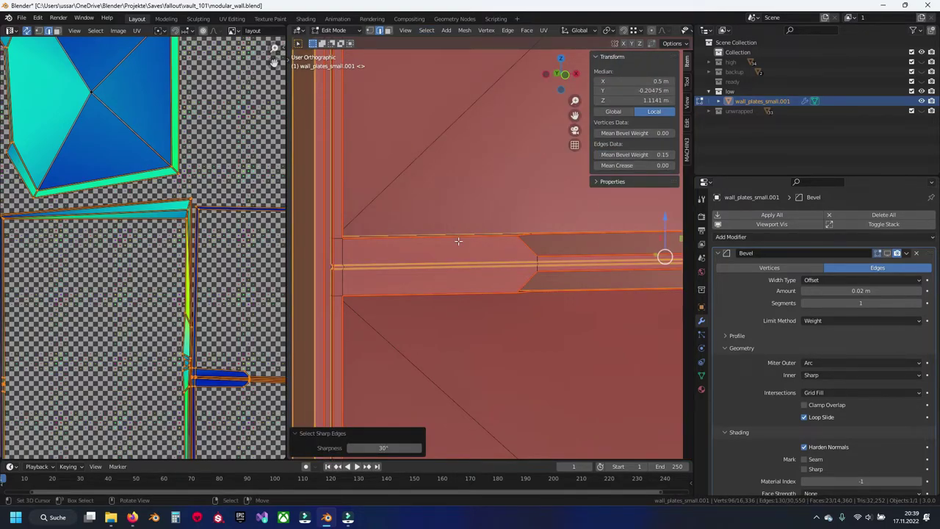
key("n")
key("Tab")
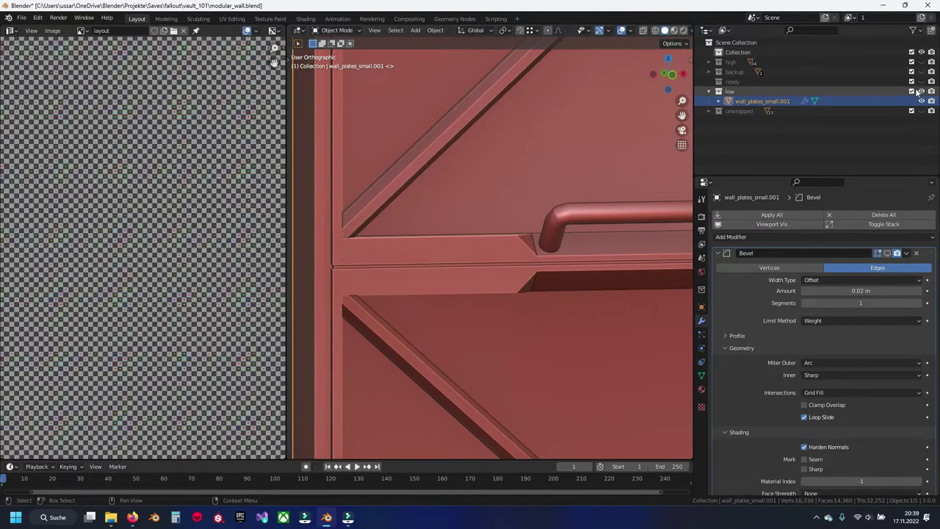
left_click(921, 91)
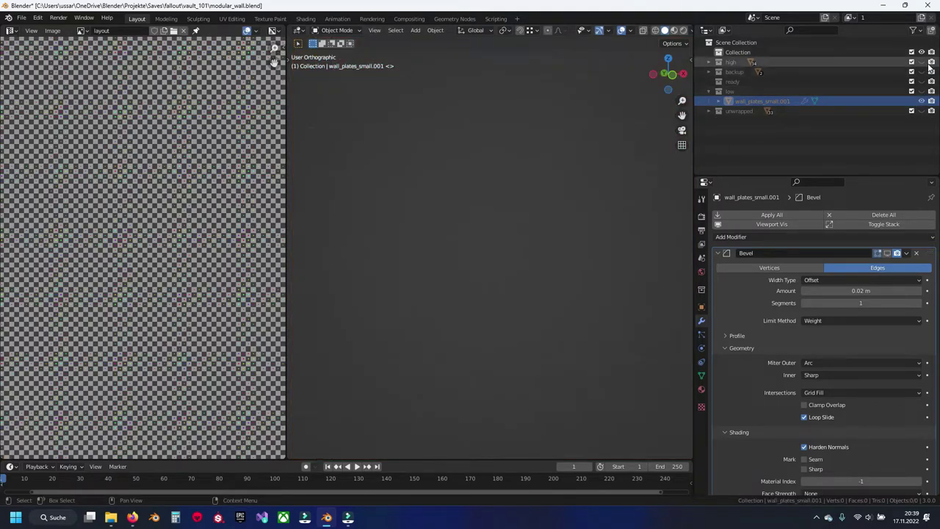
left_click(921, 62)
left_click(575, 254)
Set the mean bevel weight of all high-poly edges to 0.02
key("Tab")
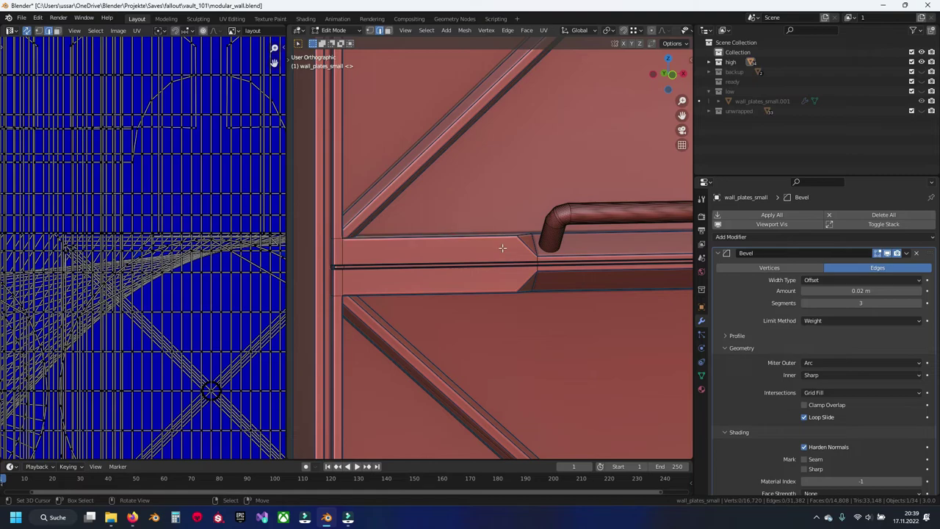
key("a")
key("n")
left_click(643, 156)
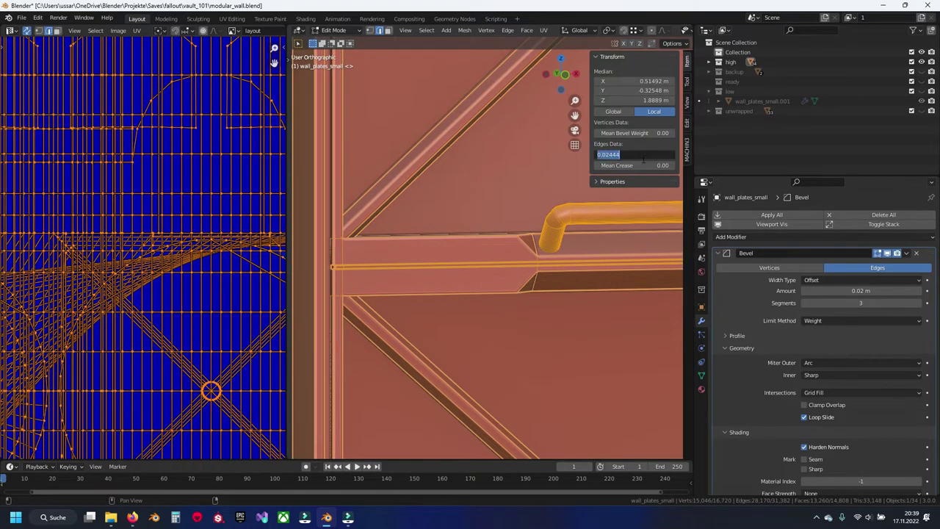
type(".02")
key("Return")
Inspect a rail edge's bevel weight by hiding and revealing geometry, then save
left_click(390, 246)
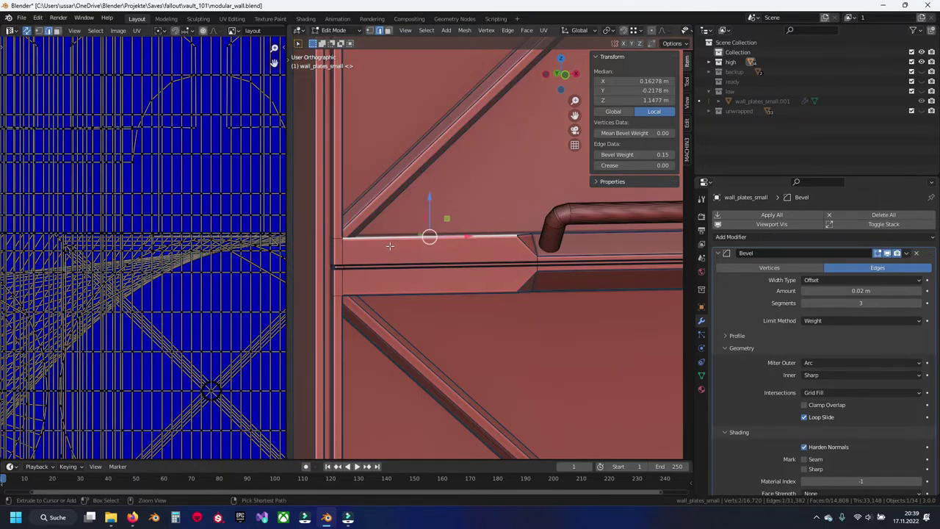
key("a")
key("h")
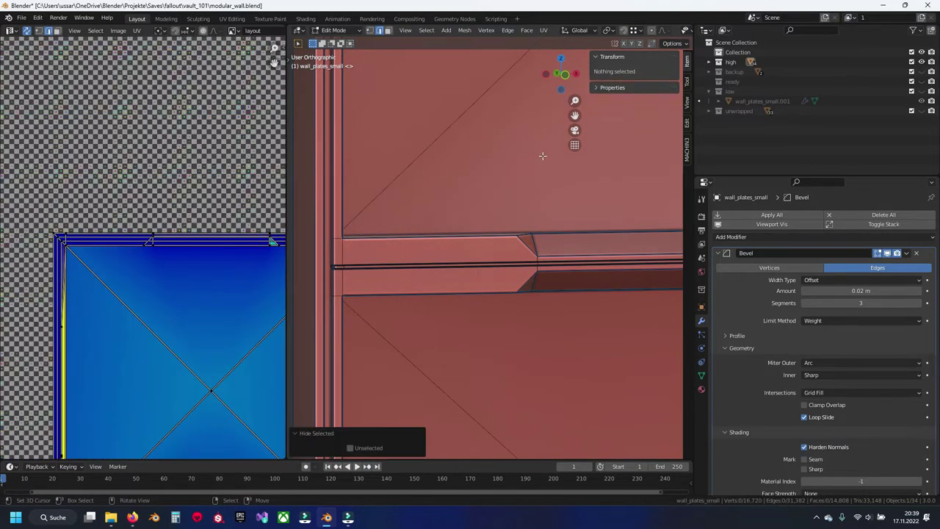
left_click(421, 245)
key("alt+a")
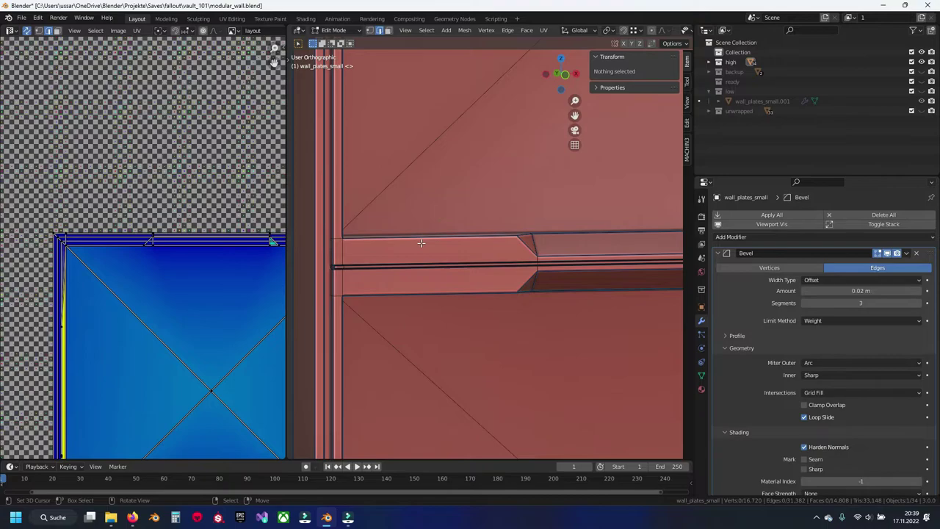
key("alt+h")
left_click(643, 155)
type("04as")
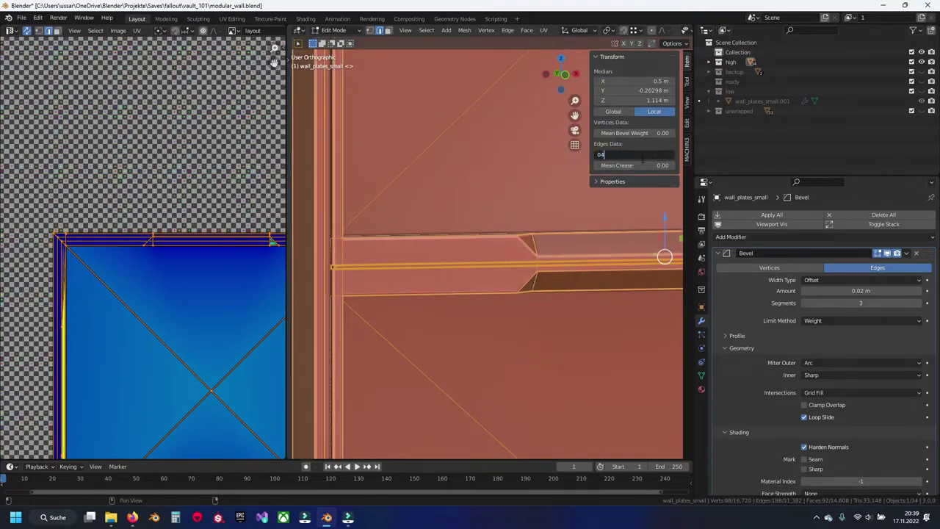
key("Escape")
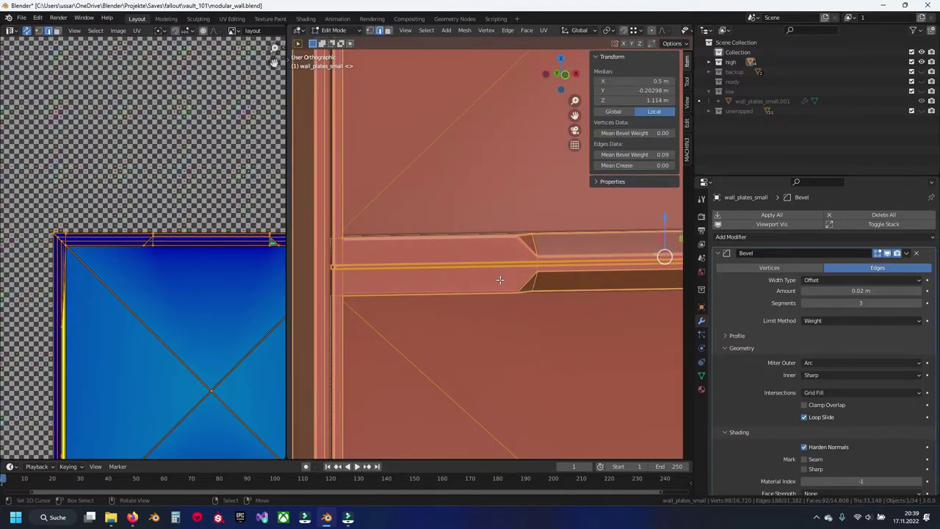
key("alt+a")
key("ctrl+s")
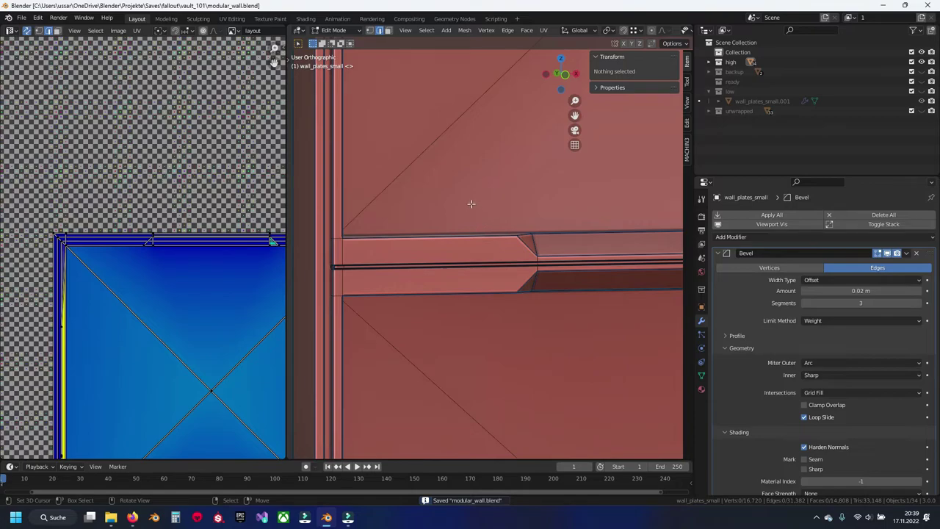
Clear all bevel weights to 0, give sharp edges 0.15, and save the file
key("a")
key("Return")
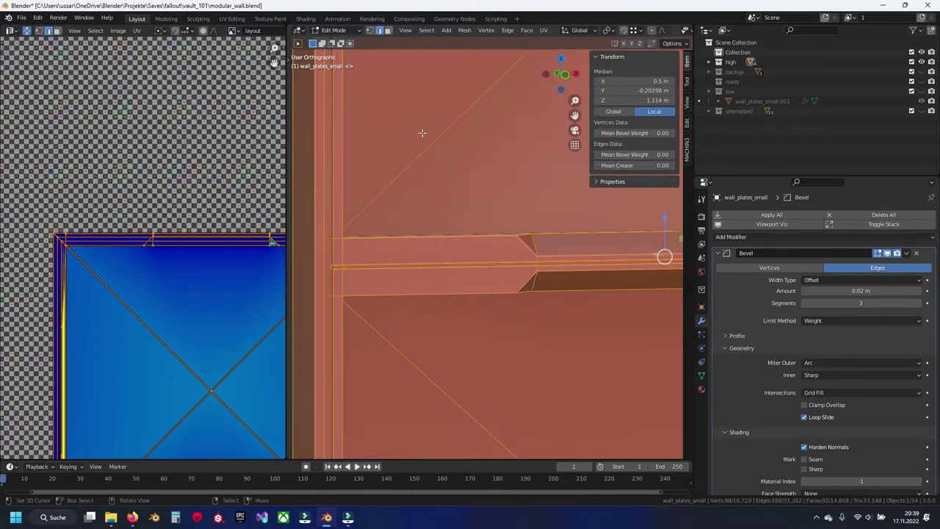
key("alt+a")
left_click(425, 31)
left_click(455, 134)
left_click(646, 154)
type("0.15")
key("Return")
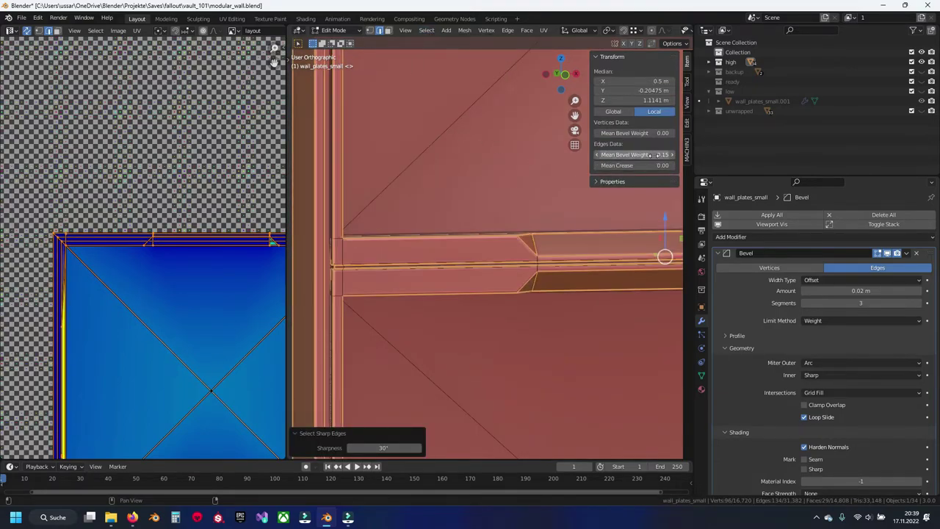
key("n")
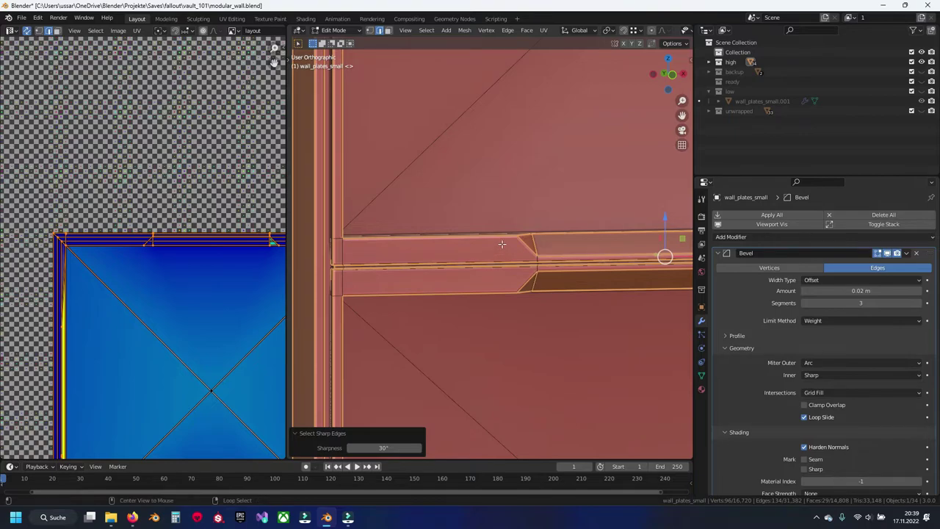
key("Tab")
key("ctrl+s")
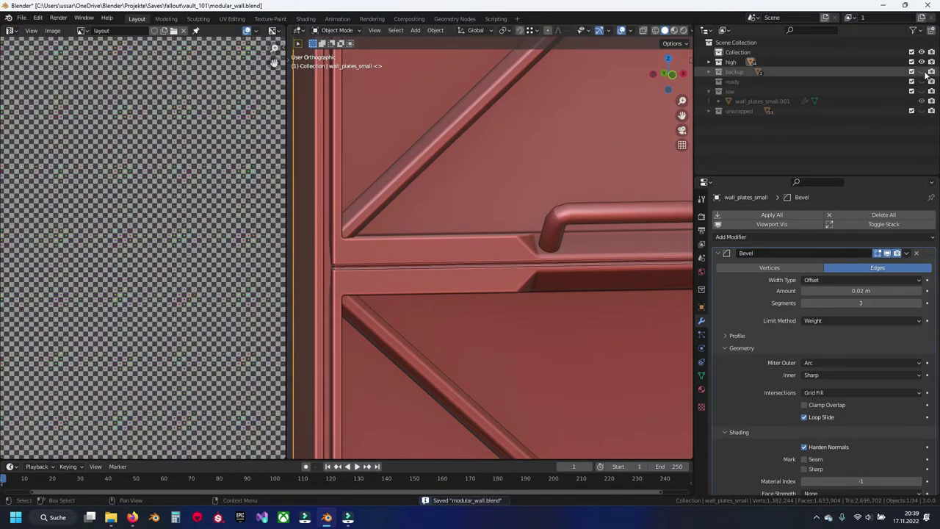
Hide the high-poly collection, show 'low', and edit the low-poly plate's mesh
left_click(921, 62)
left_click(921, 91)
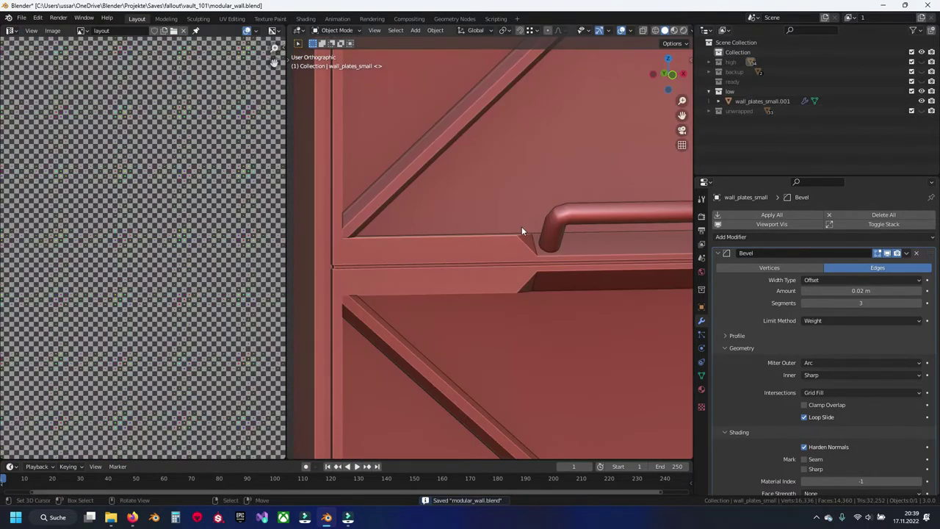
left_click(521, 231)
key("Tab")
Mark the edge loop along the wall's groove as a UV seam
left_click(509, 220)
scroll("up", 3)
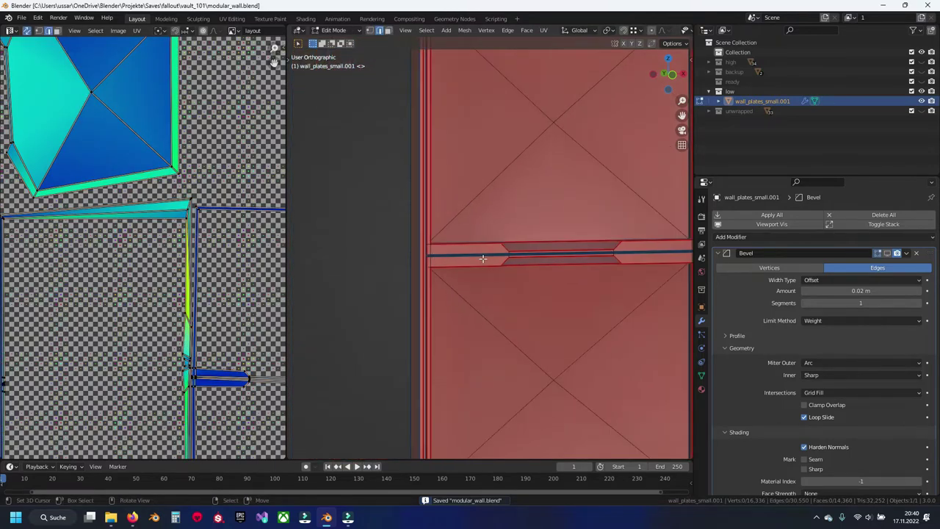
left_click_drag(479, 252, 514, 250)
left_click(513, 251)
key("ctrl+e")
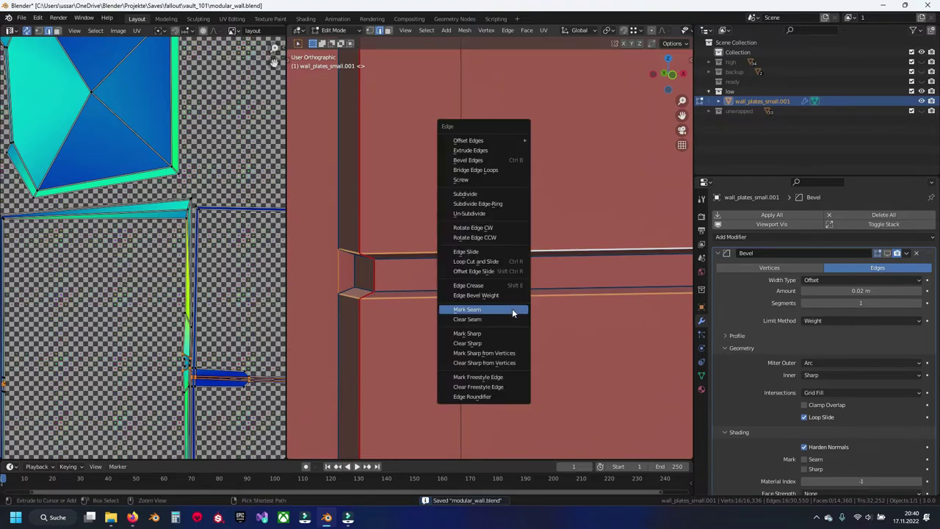
left_click(512, 309)
left_click_drag(511, 308, 416, 308)
scroll("up", 3)
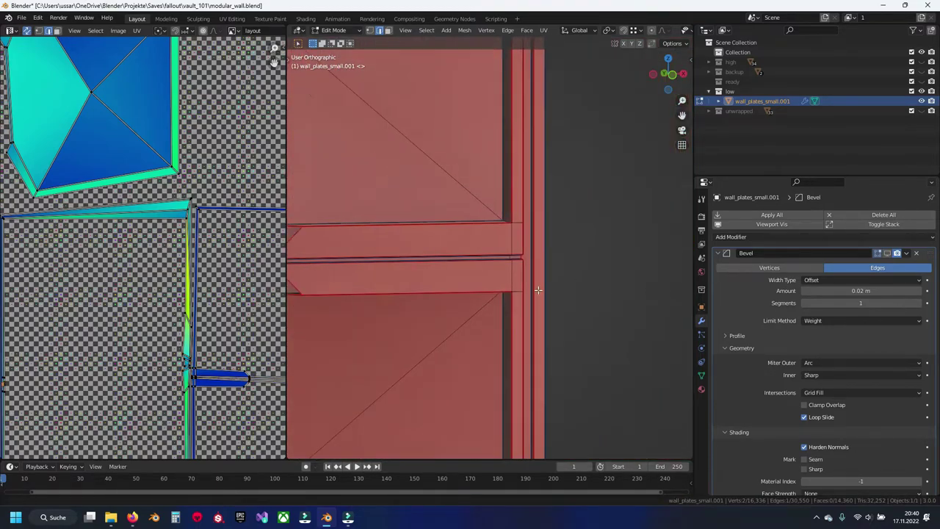
Seam an edge on the rail and unwrap the linked mesh
left_click(409, 305)
key("ctrl+e")
left_click(411, 310)
key("ctrl+l")
key("ctrl+e")
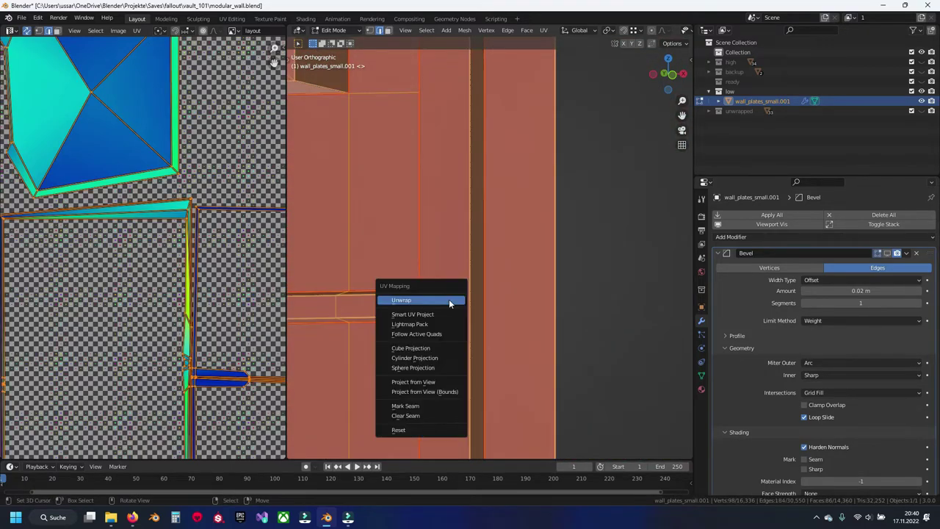
left_click(403, 301)
left_click_drag(405, 304, 478, 301)
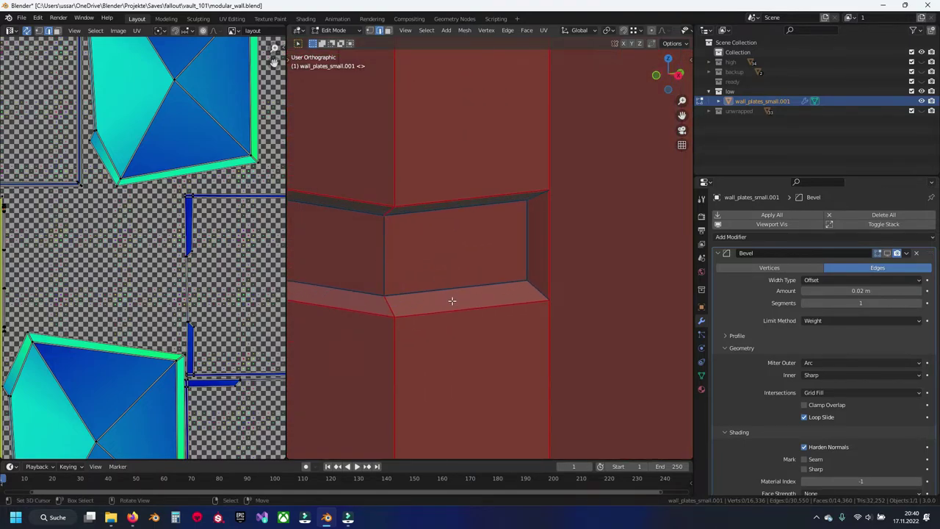
Seam the groove's vertical corner edge, then clear that seam again
left_click(385, 276)
key("ctrl+e")
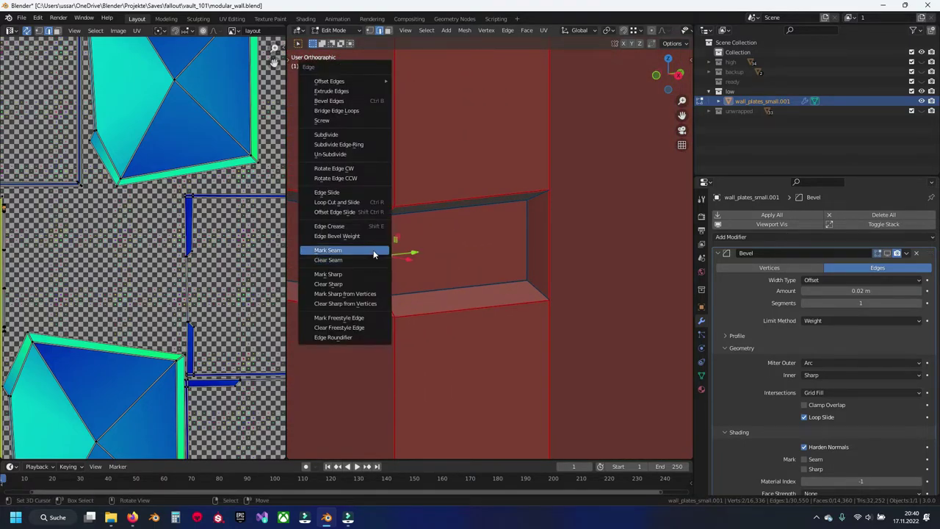
left_click(374, 251)
key("ctrl+e")
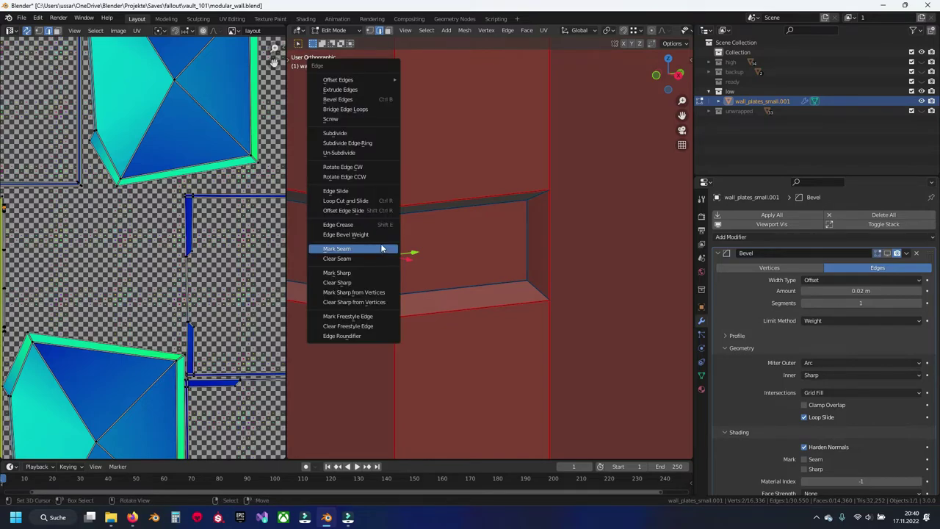
left_click(378, 249)
key("ctrl+e")
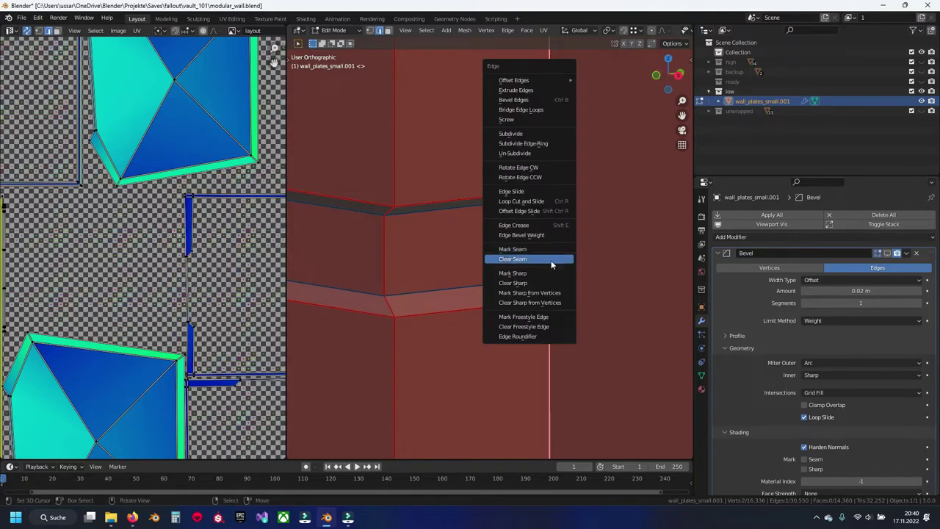
left_click(562, 256)
Hide the middle bar's finished faces and the strip at its right end
key("a")
left_click(594, 262)
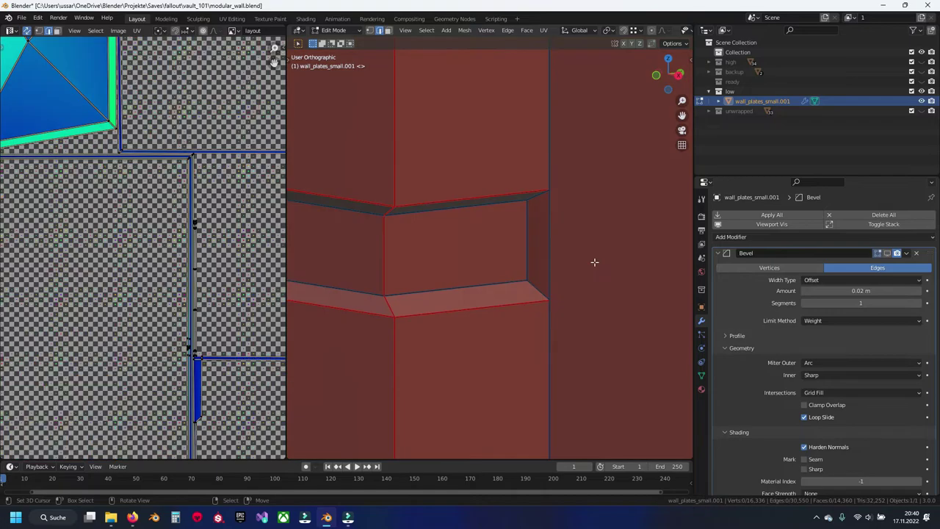
scroll("down", 3)
left_click_drag(529, 273, 528, 273)
scroll("up", 3)
scroll("up", 3)
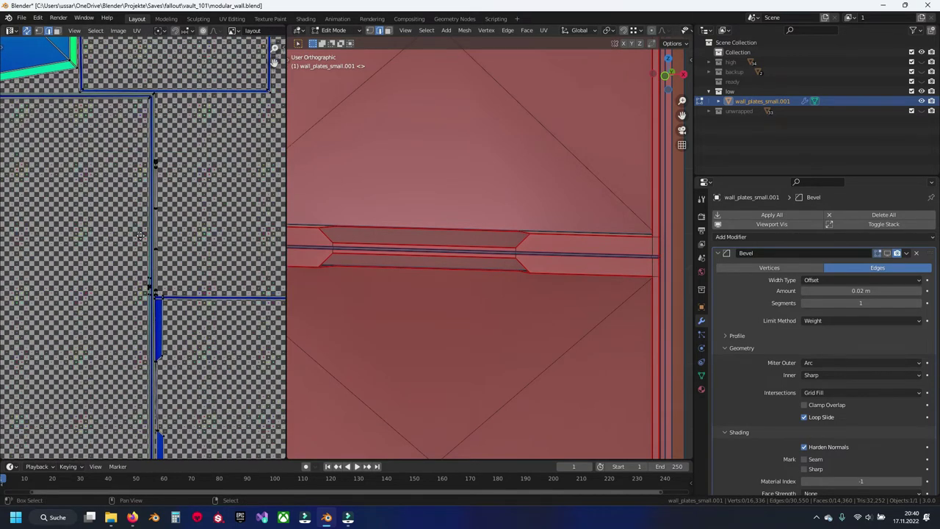
scroll("up", 3)
left_click(147, 307)
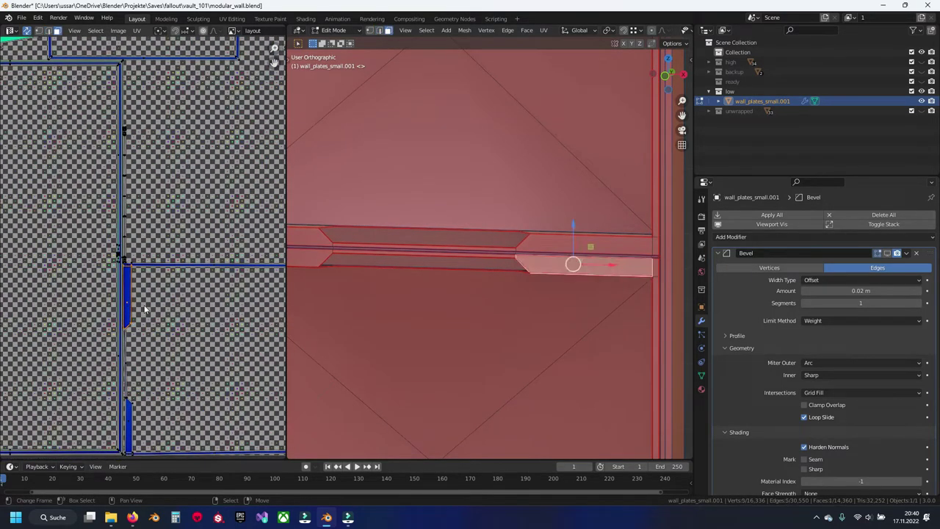
left_click(144, 309)
key("h")
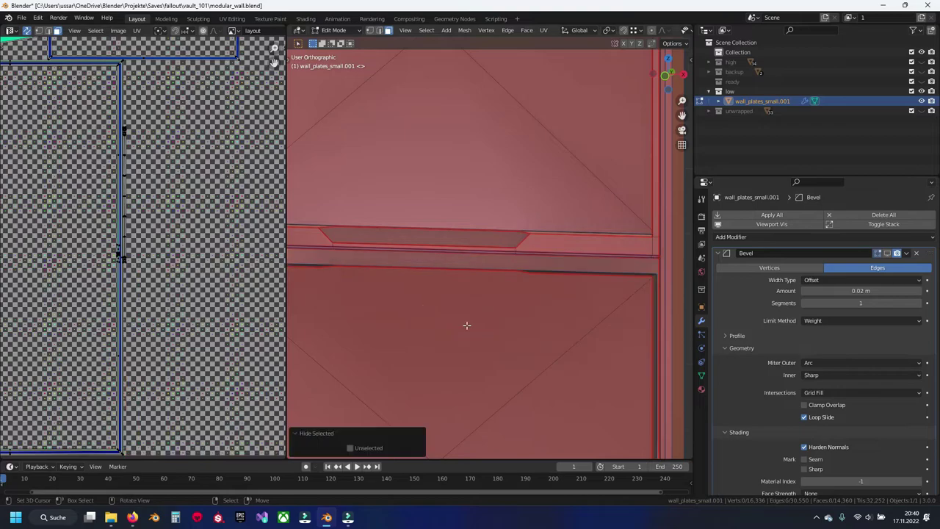
left_click(548, 245)
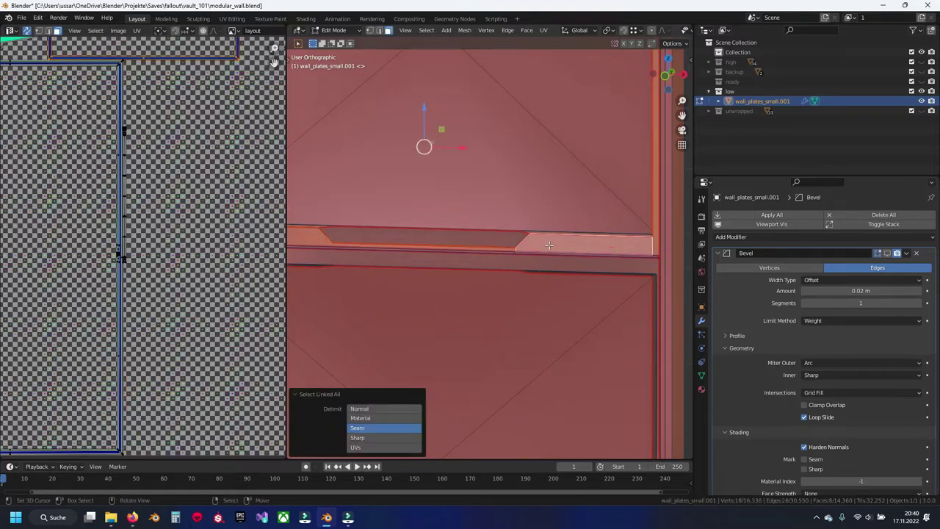
key("h")
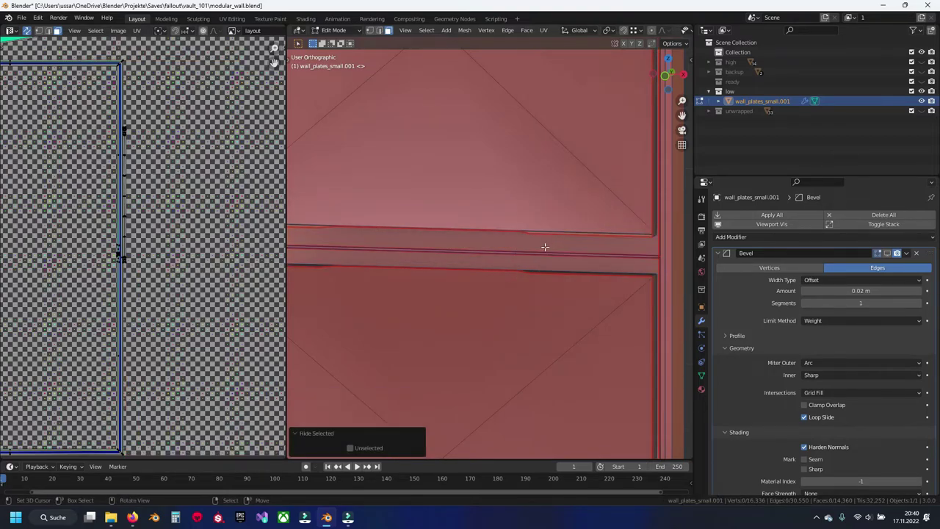
Save the wall file and select the middle bar's corner vertex
key("ctrl+s")
scroll("down", 3)
left_click_drag(547, 250, 583, 237)
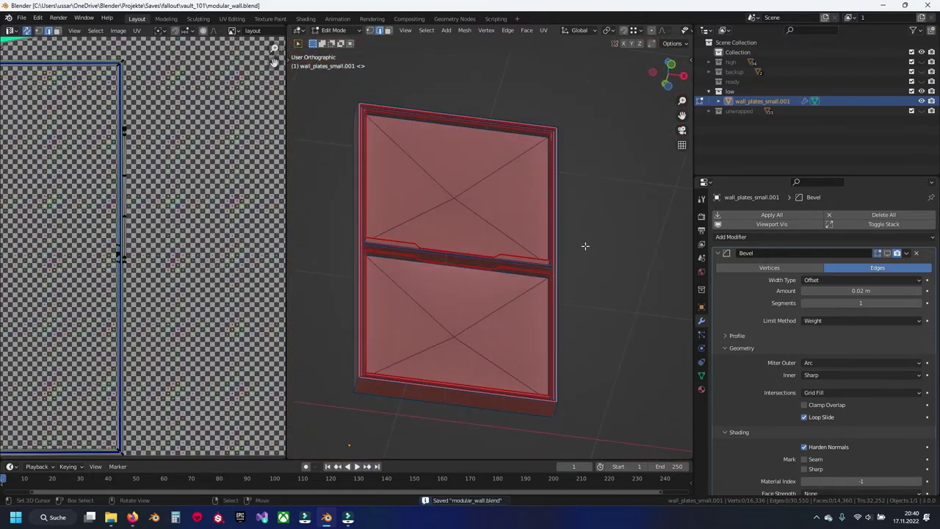
scroll("up", 3)
scroll("up", 3)
left_click(532, 270)
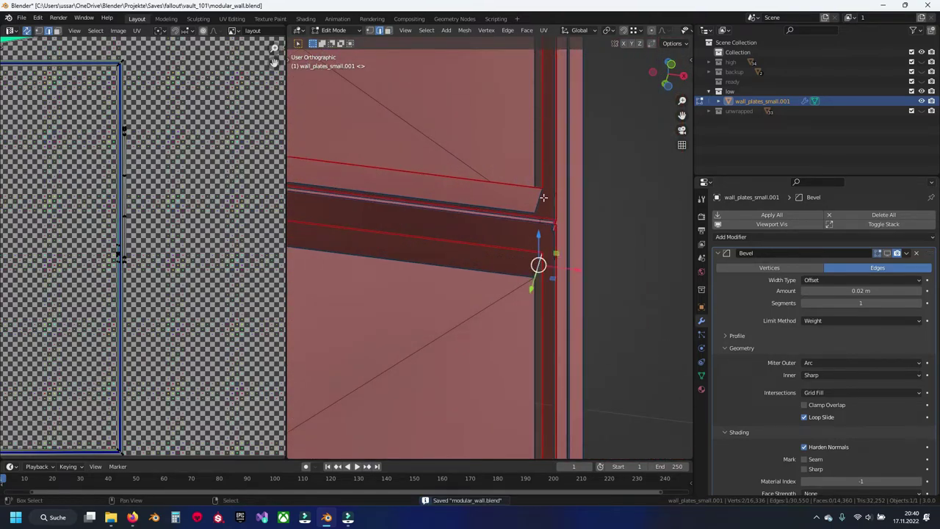
Orbit and pan around the panel to inspect it from oblique angles
scroll("down", 3)
left_click_drag(535, 202, 351, 237)
scroll("up", 3)
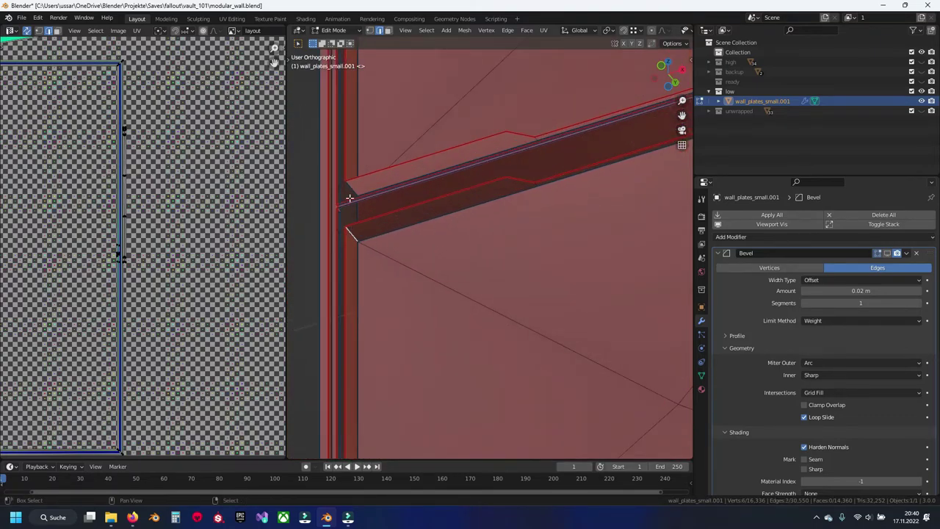
scroll("down", 3)
left_click_drag(352, 188, 545, 314)
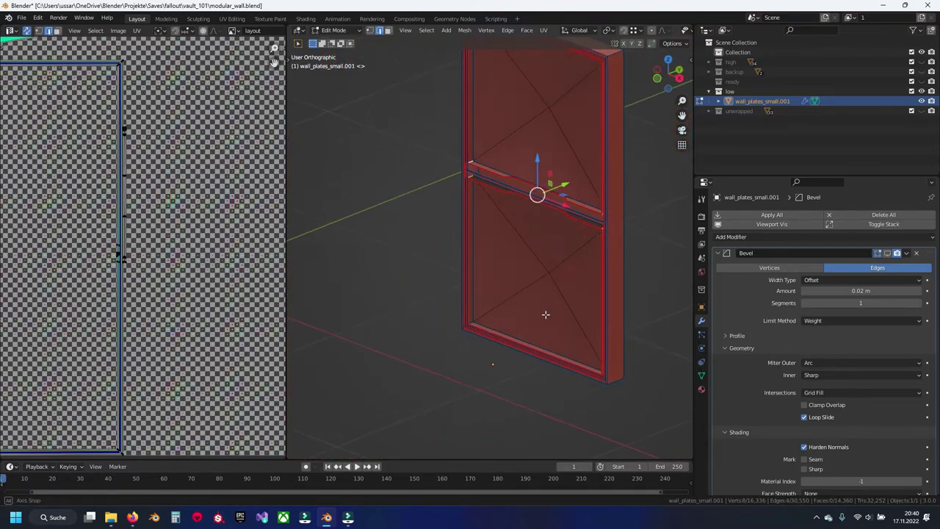
scroll("up", 3)
left_click_drag(531, 342, 433, 367)
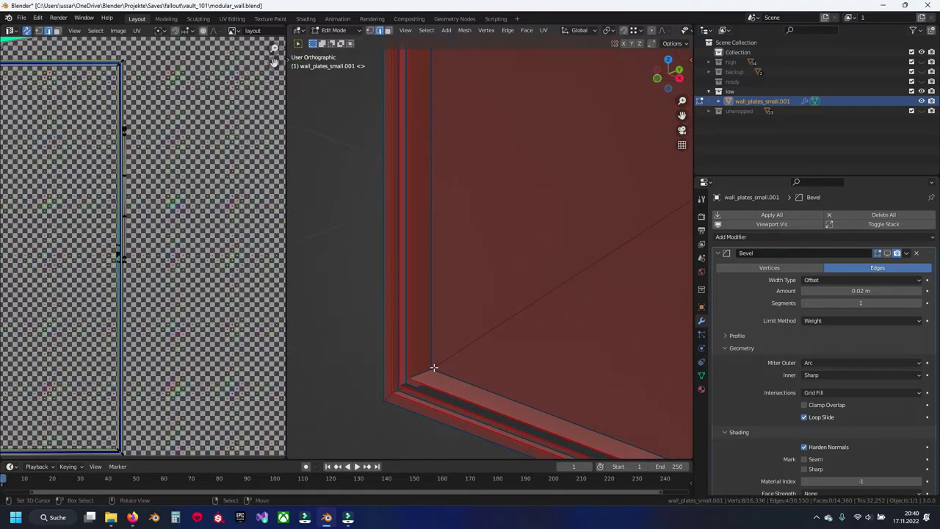
scroll("down", 3)
left_click_drag(512, 330, 595, 304)
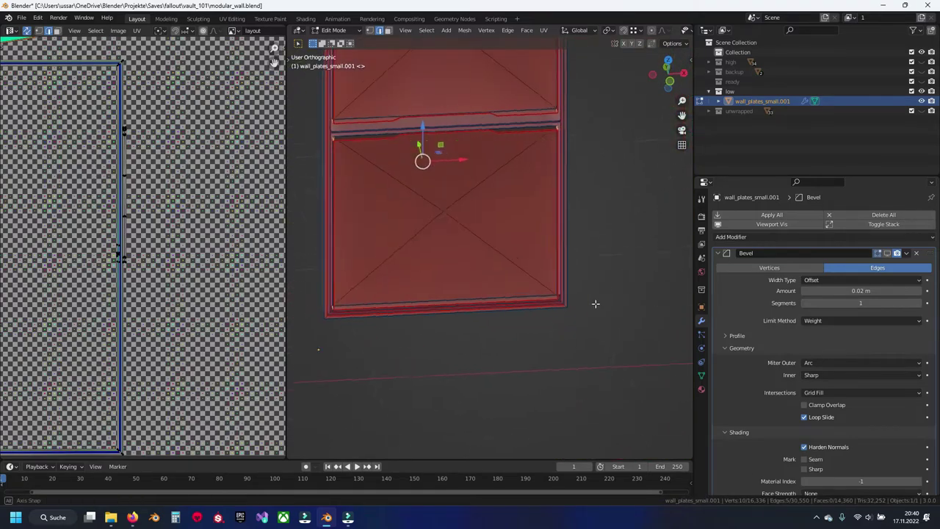
scroll("up", 3)
scroll("down", 3)
scroll("down", 3)
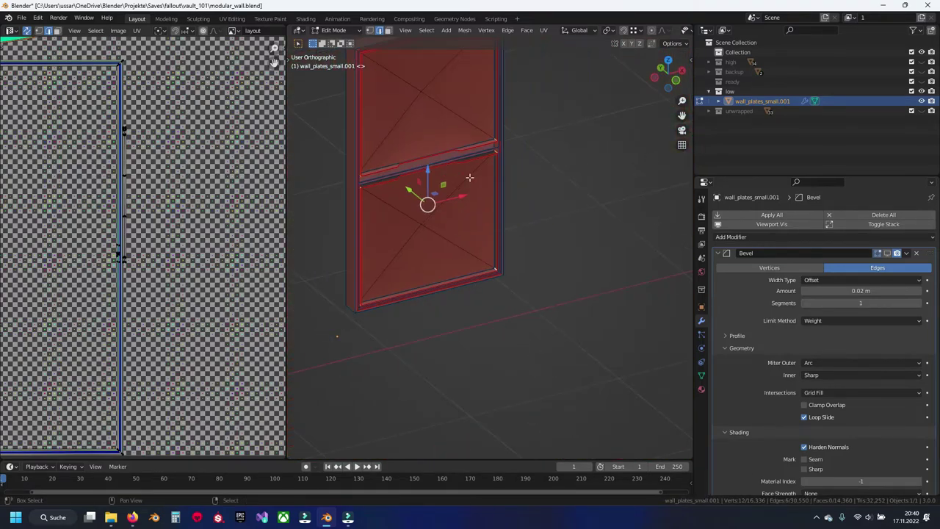
left_click_drag(514, 242, 541, 277)
scroll("up", 3)
left_click_drag(602, 274, 498, 279)
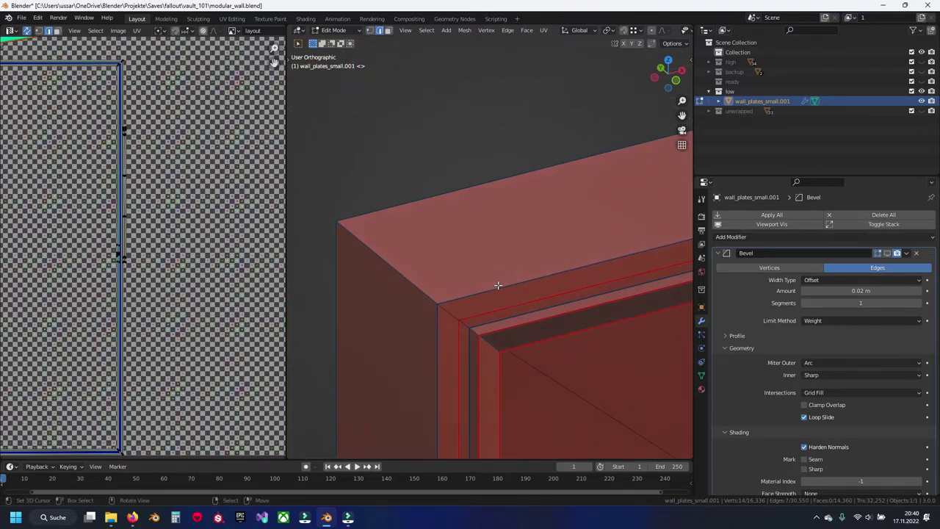
left_click_drag(490, 346, 520, 289)
Mark the front face's inner border edges as a seam and unwrap the face
key("ctrl+e")
left_click(520, 289)
key("ctrl+e")
left_click(520, 283)
key("l")
key("u")
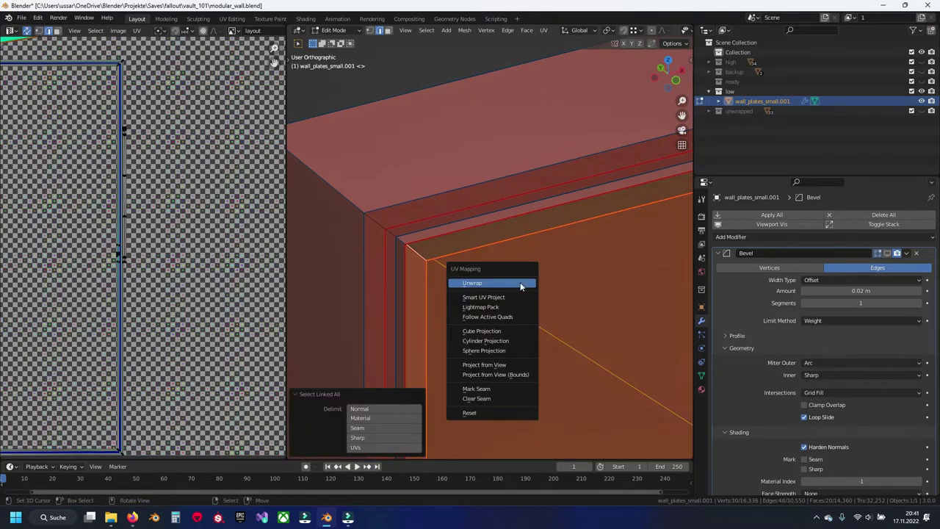
left_click(520, 281)
Move the front face's island off the texture square, hide the face and save
scroll("down", 3)
left_click_drag(98, 216, 146, 115)
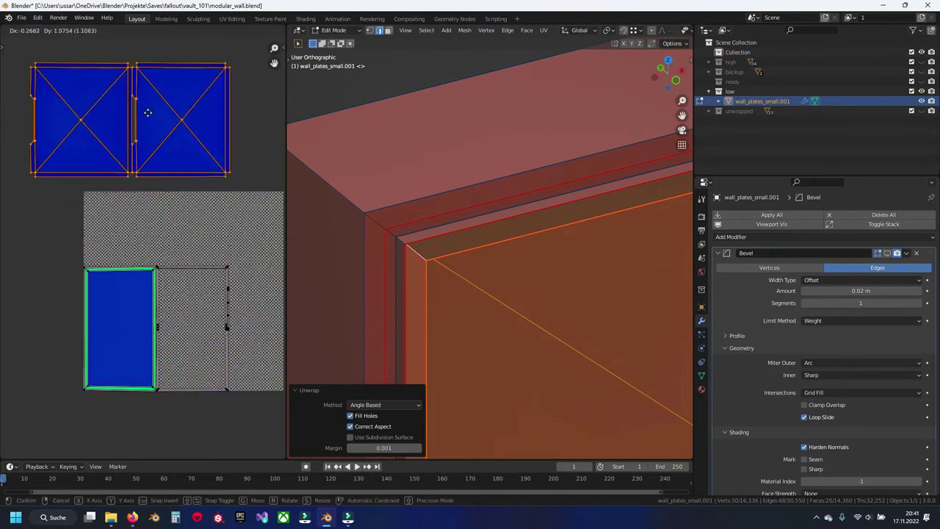
key("h")
key("ctrl+s")
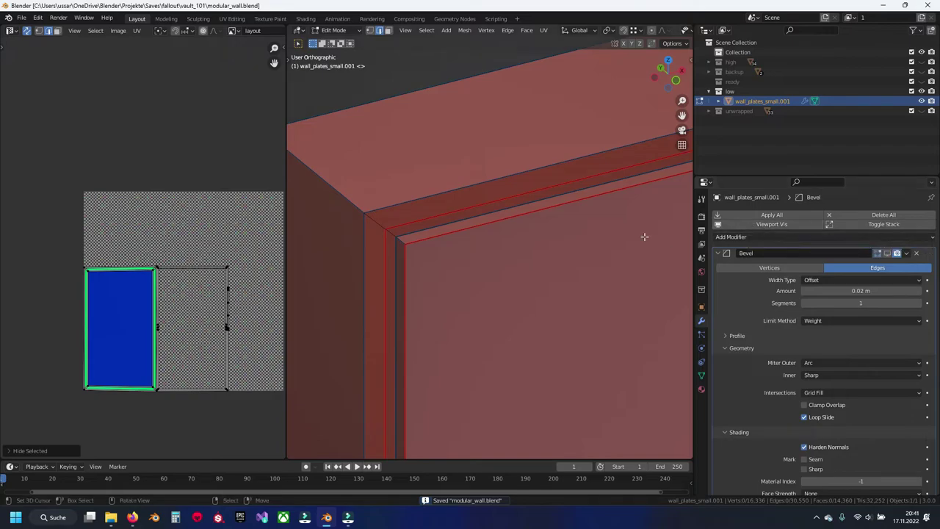
Save the file and orbit to show the wall's side thickness
key("ctrl+s")
scroll("up", 3)
scroll("down", 3)
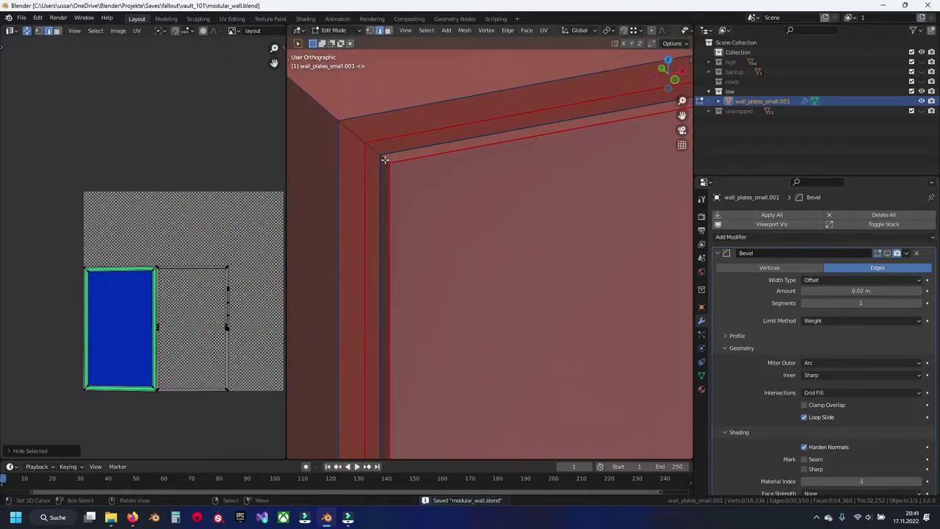
scroll("down", 3)
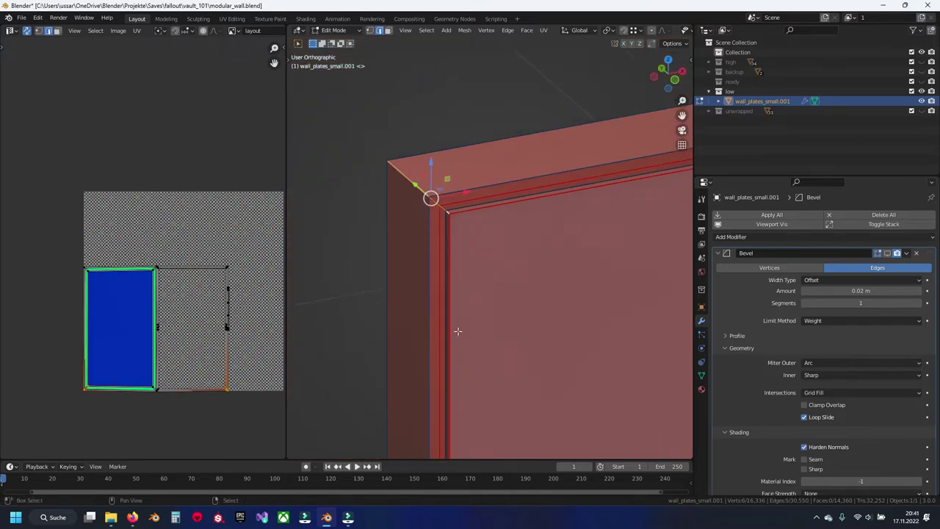
left_click_drag(412, 186, 485, 329)
scroll("up", 3)
left_click_drag(445, 273, 498, 242)
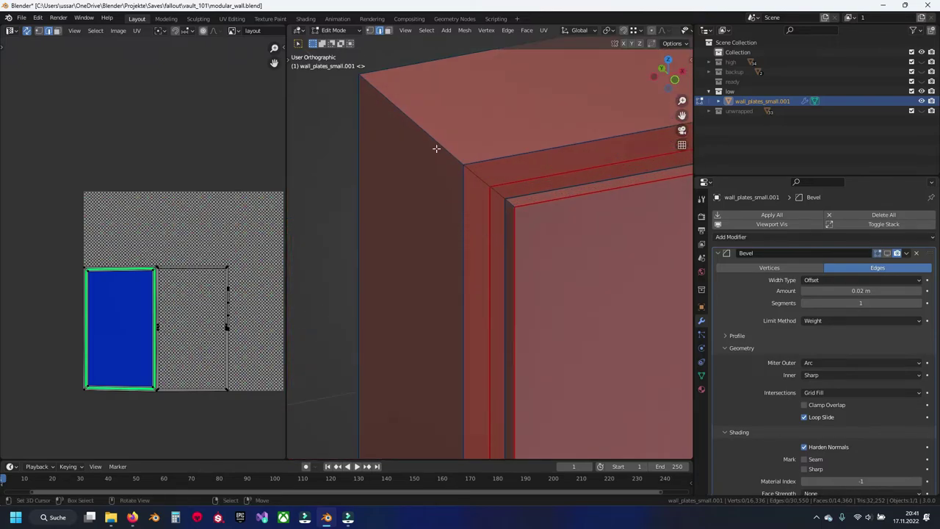
Mark the outer corner edge loop as a seam, then select and unwrap the frame
left_click(459, 226)
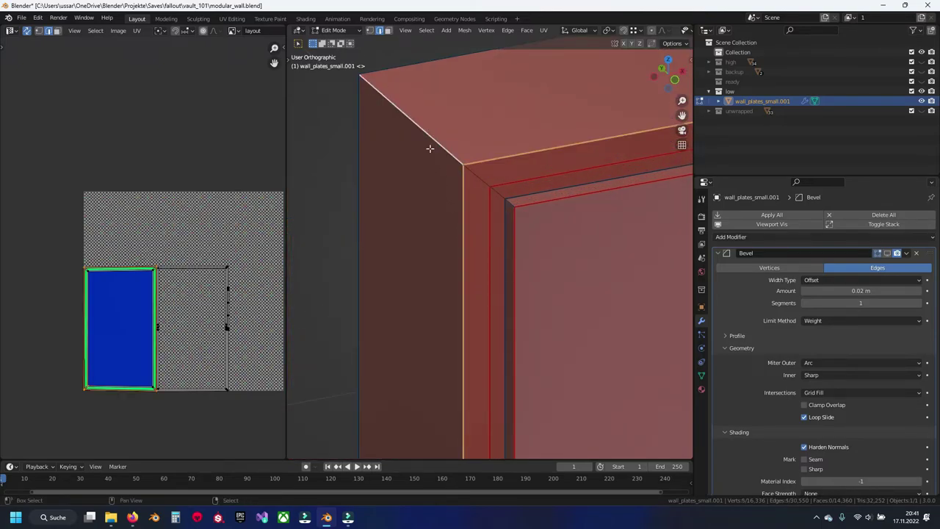
scroll("down", 3)
left_click_drag(587, 399, 553, 232)
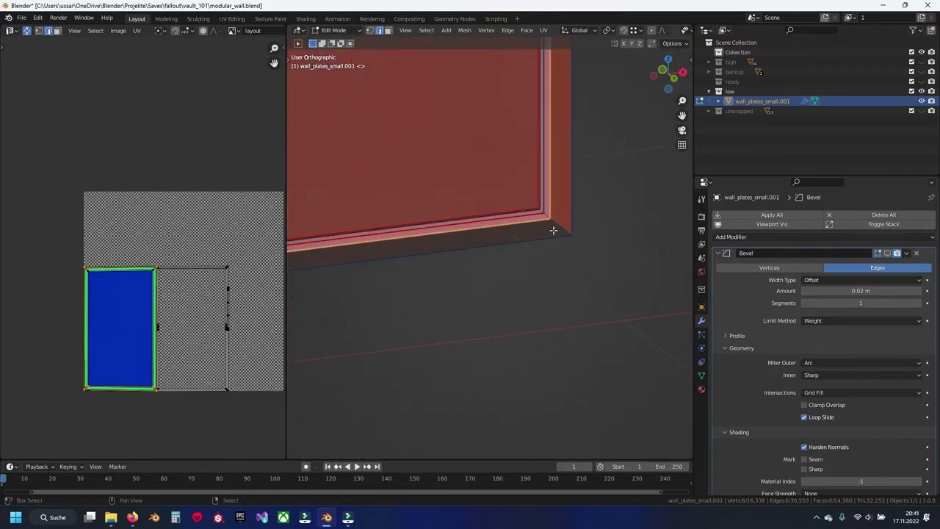
left_click_drag(420, 276, 507, 275)
right_click(379, 273)
left_click(379, 273)
key("a")
key("u")
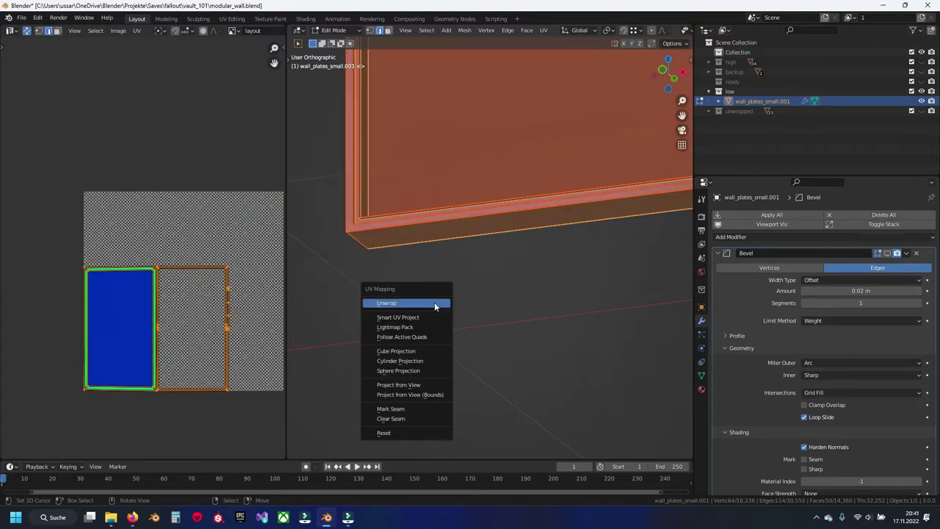
left_click(434, 304)
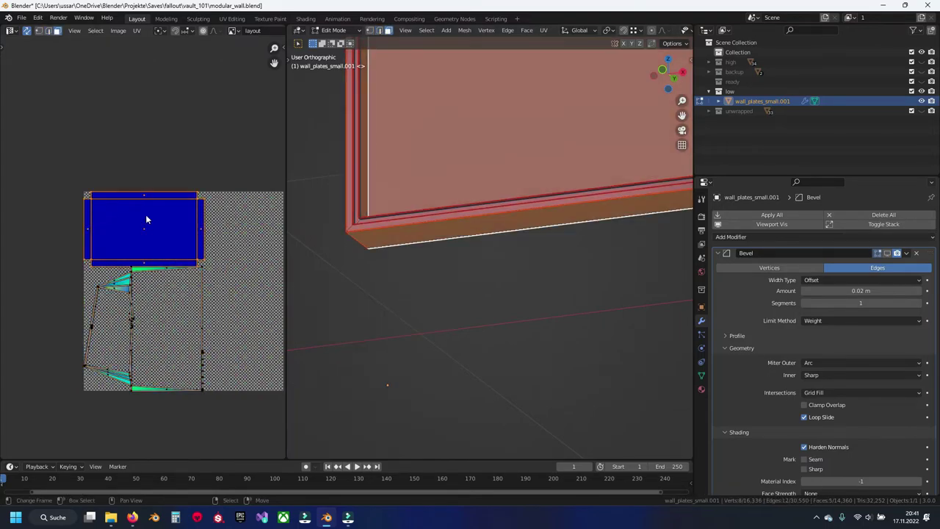
Hide the unwrapped wall face and mark the inner frame edge loop as a seam
key("h")
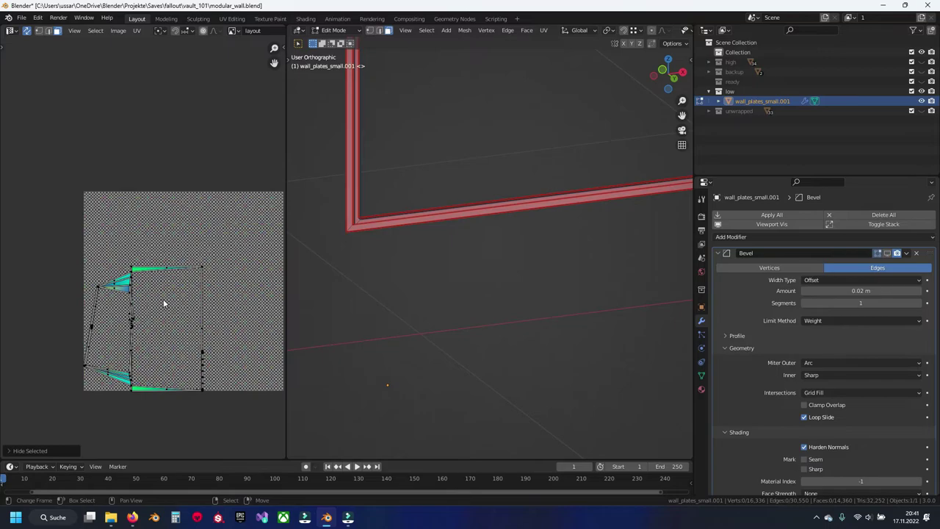
scroll("up", 3)
scroll("up", 3)
scroll("up", 3)
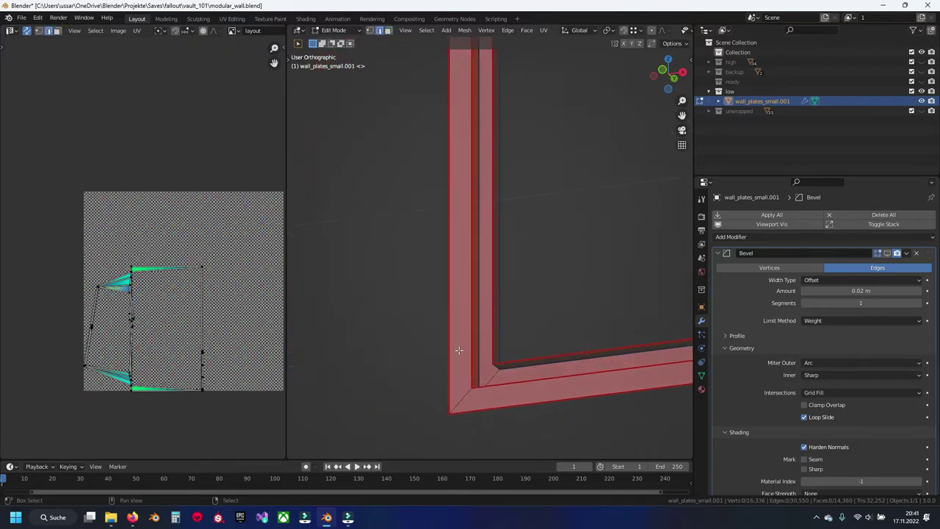
scroll("up", 3)
scroll("up", 3)
scroll("up", 3)
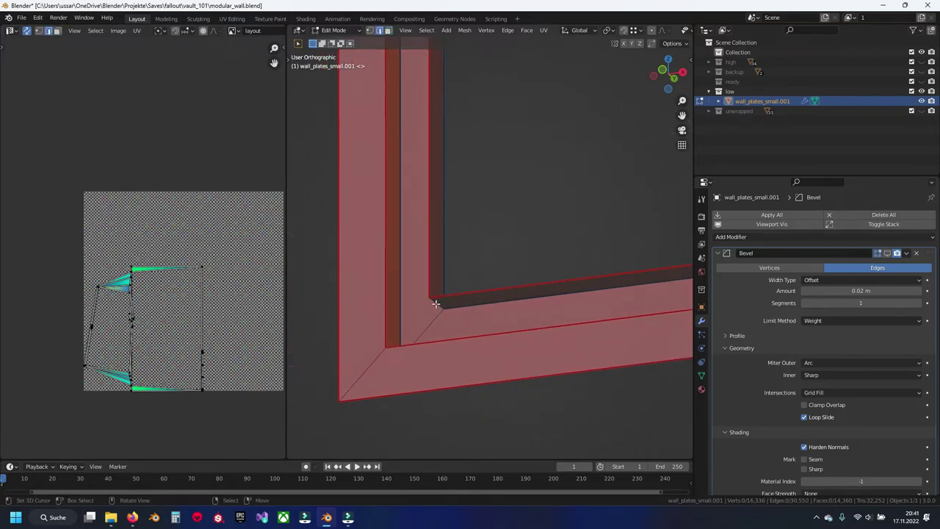
left_click(460, 311)
right_click(440, 303)
left_click(440, 303)
key("a")
key("alt+a")
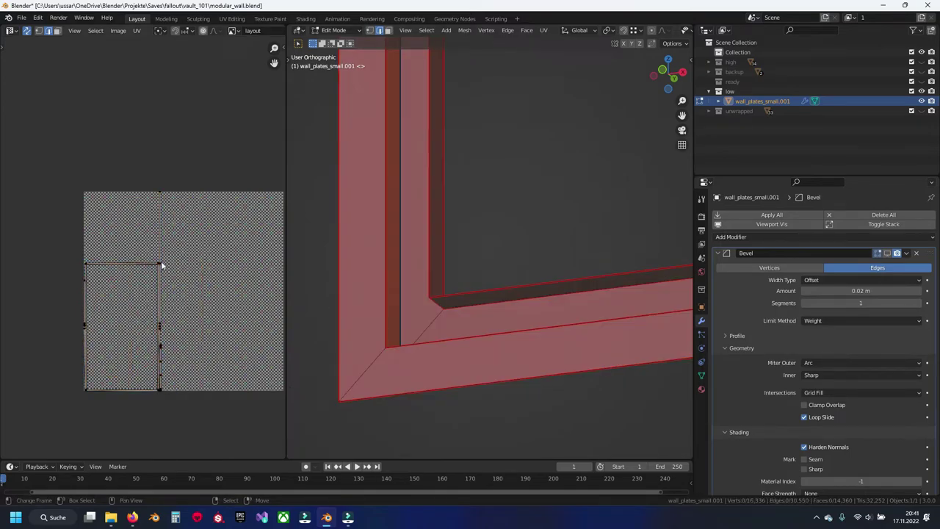
Reveal all hidden geometry and pan the UV editor to the cyan strip's seam
left_click(158, 244)
key("h")
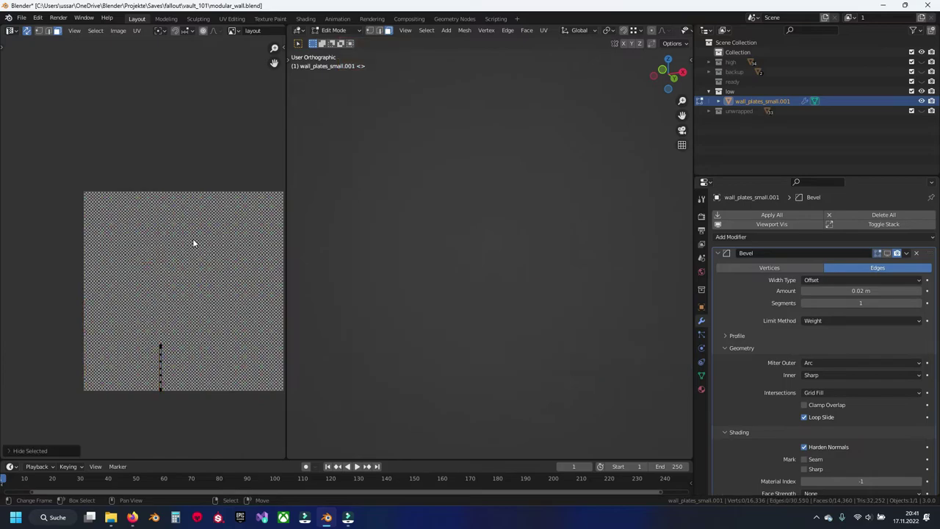
key("alt+h")
scroll("up", 3)
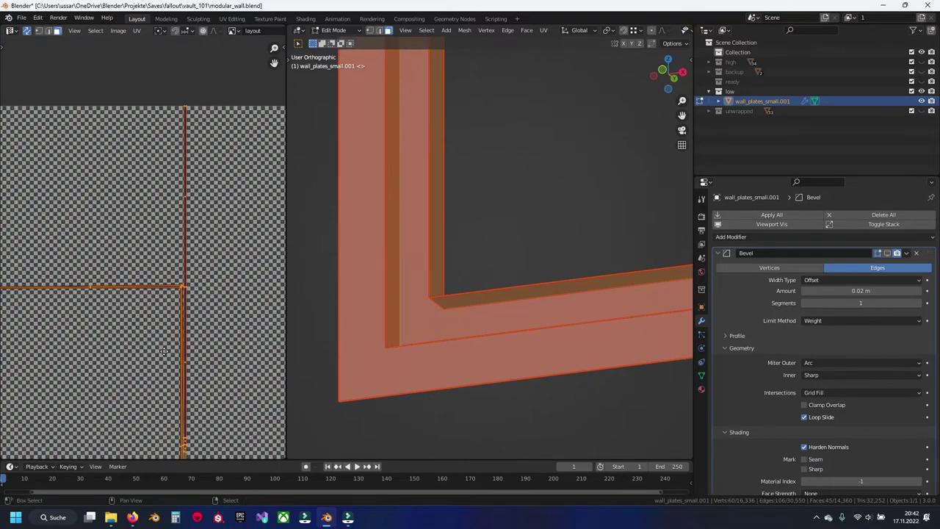
left_click(163, 351)
scroll("up", 3)
scroll("up", 3)
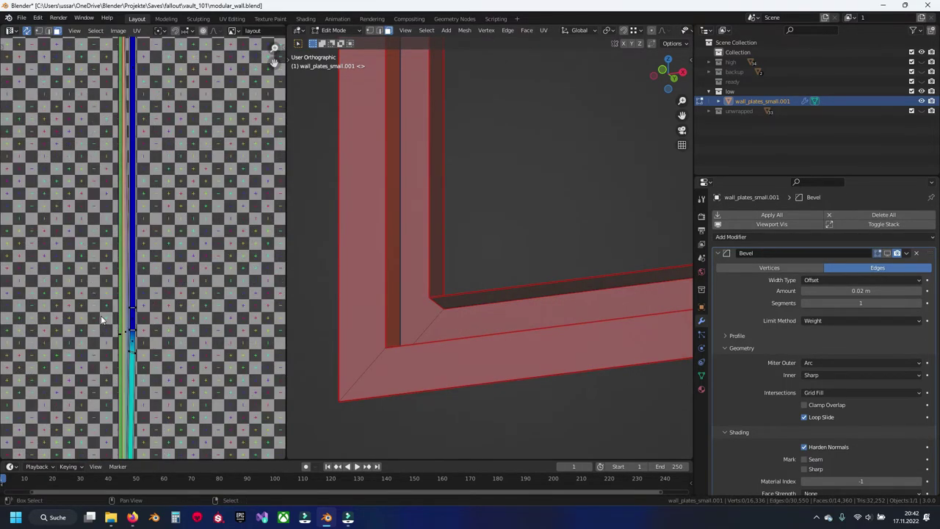
left_click_drag(123, 386, 142, 221)
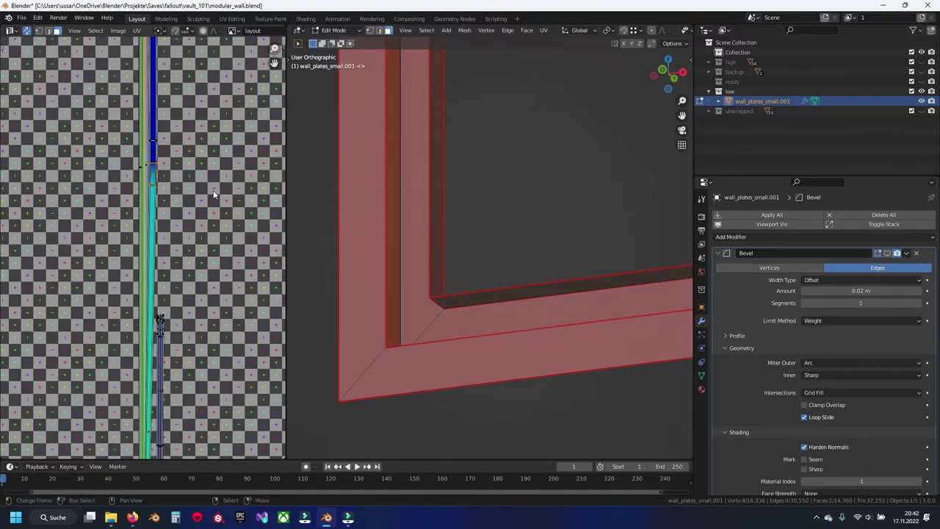
Save the file and orbit to the pillar edge where the beam joins
left_click_drag(491, 211, 501, 293)
key("ctrl+s")
left_click_drag(509, 247, 483, 330)
right_click(504, 271)
key("Escape")
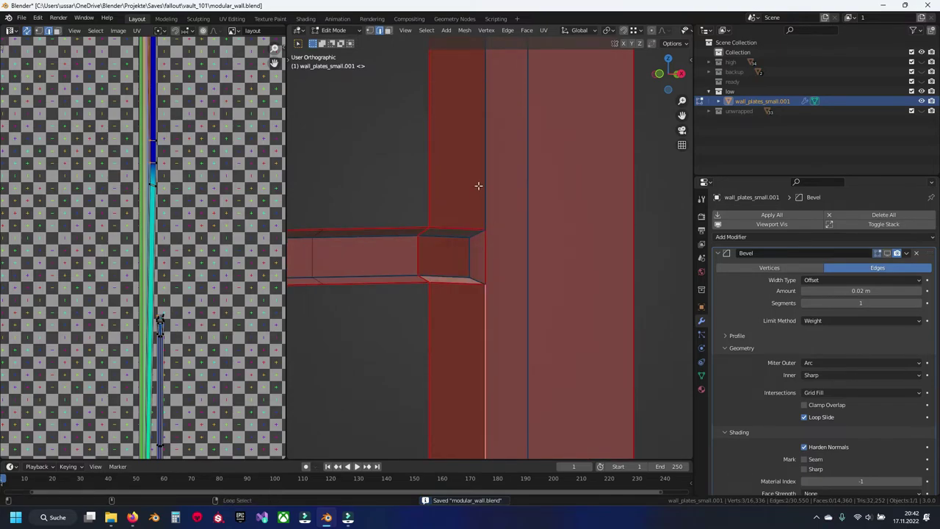
Mark the pillar edges at the beam junction as a seam
left_click(478, 184)
key("x")
key("Escape")
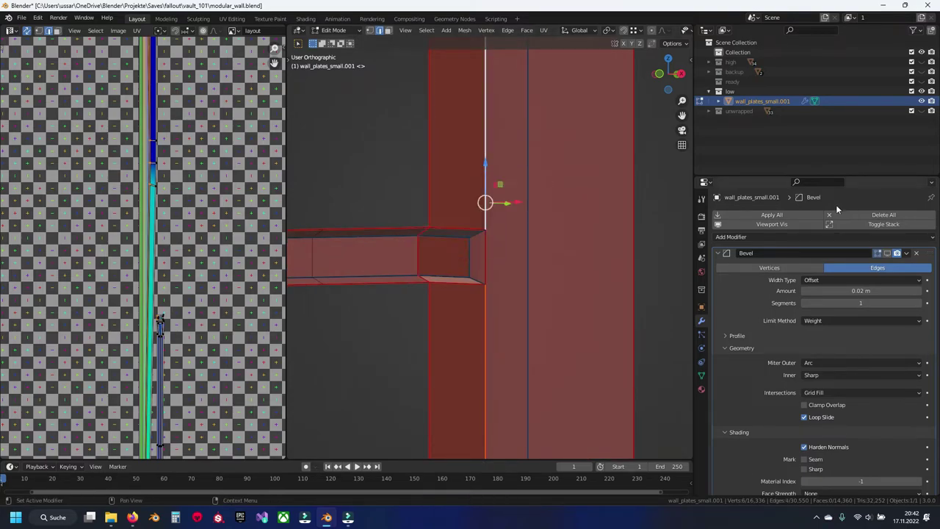
key("ctrl+e")
left_click(529, 206)
left_click_drag(530, 207, 474, 323)
scroll("up", 3)
scroll("up", 3)
Seam the upper pillar edge and re-unwrap the whole mesh
left_click(482, 195)
key("ctrl+e")
left_click(485, 267)
key("a")
key("u")
left_click(485, 269)
key("alt+a")
Box-select the beam junction's UV island in the UV editor
scroll("down", 3)
scroll("down", 3)
scroll("down", 3)
scroll("up", 3)
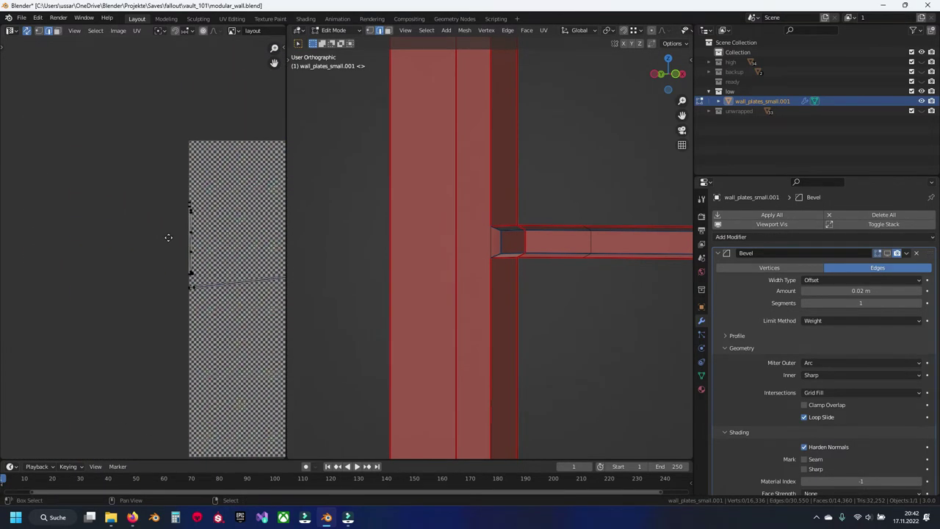
scroll("up", 3)
scroll("up", 3)
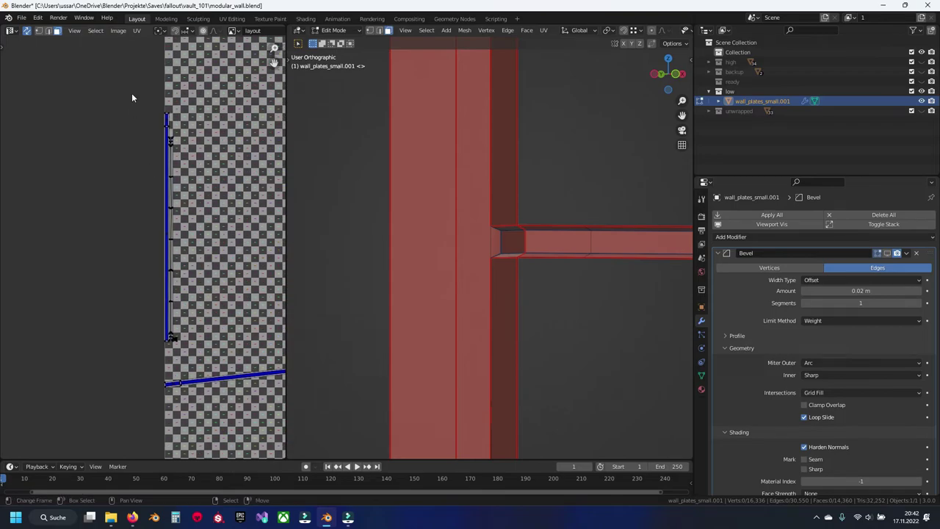
left_click_drag(135, 91, 178, 346)
scroll("up", 3)
scroll("up", 3)
scroll("up", 3)
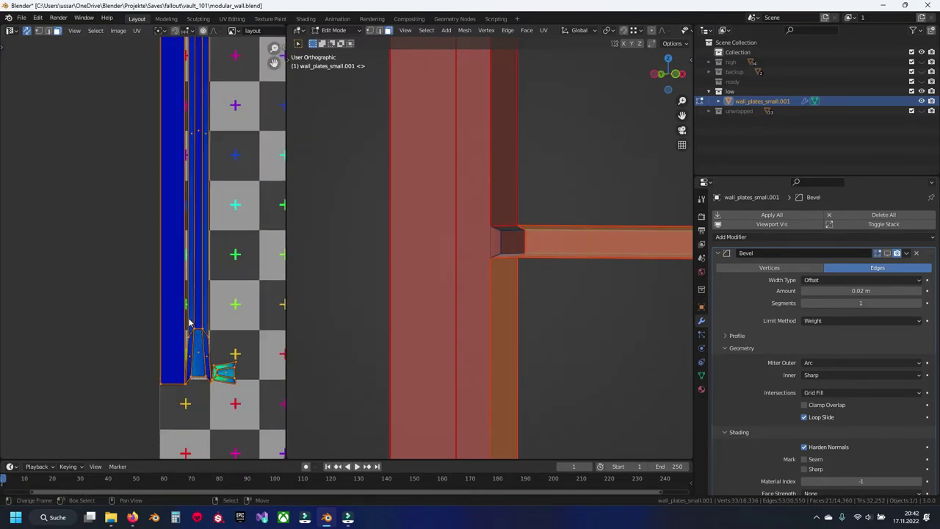
scroll("up", 3)
Select and frame the beam's end face
left_click(461, 263)
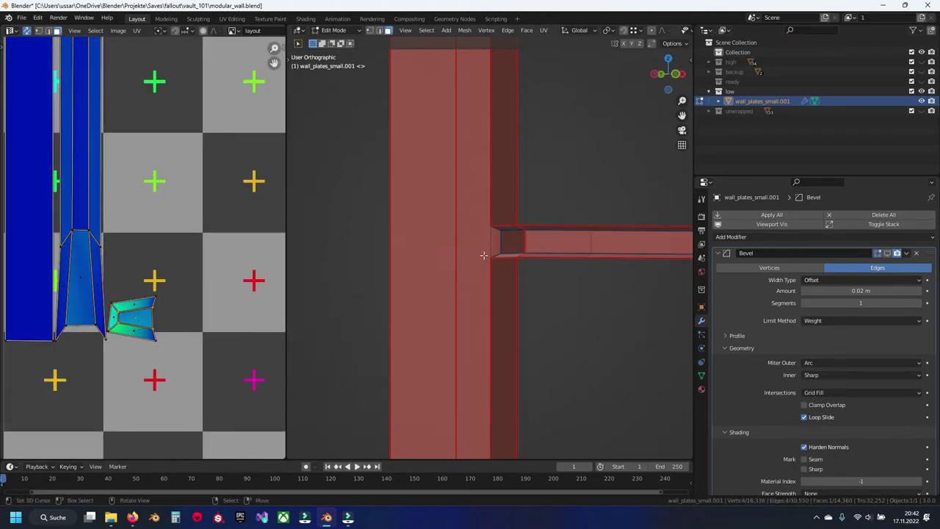
key("KP_Decimal")
scroll("down", 3)
left_click_drag(489, 245, 489, 245)
key("ctrl+e")
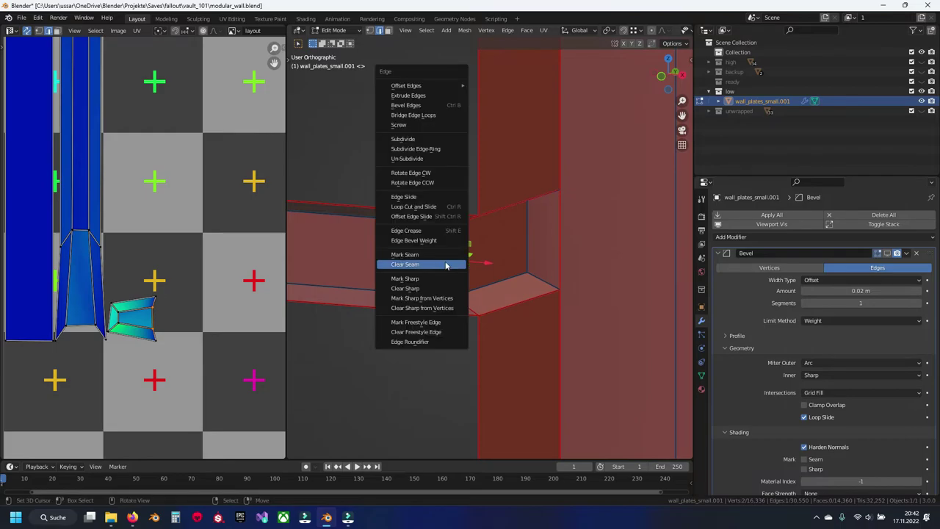
Clear the seam on the beam-end edge where the beam meets the pillar
left_click(451, 266)
right_click(478, 262)
left_click(477, 262)
scroll("down", 3)
scroll("down", 3)
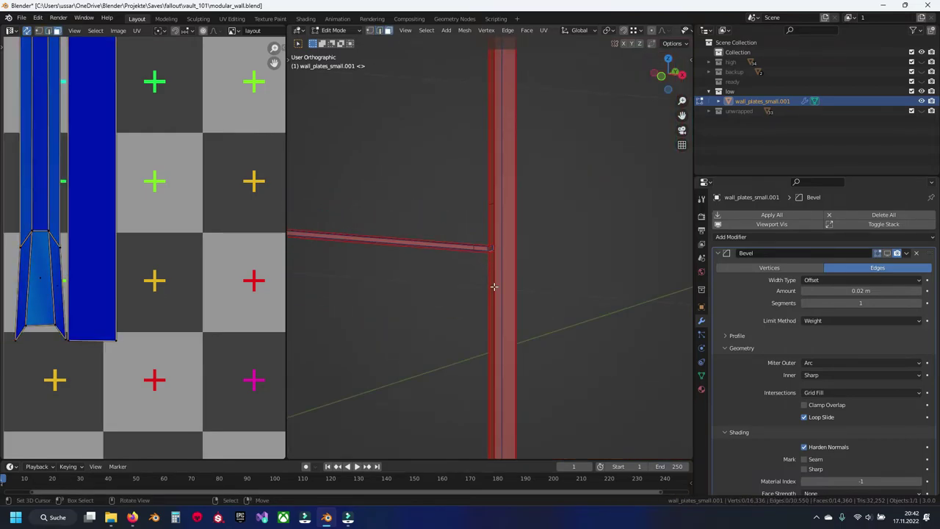
Hide the pillar's linked faces to isolate the bar and bring its junction into view
key("ctrl+l")
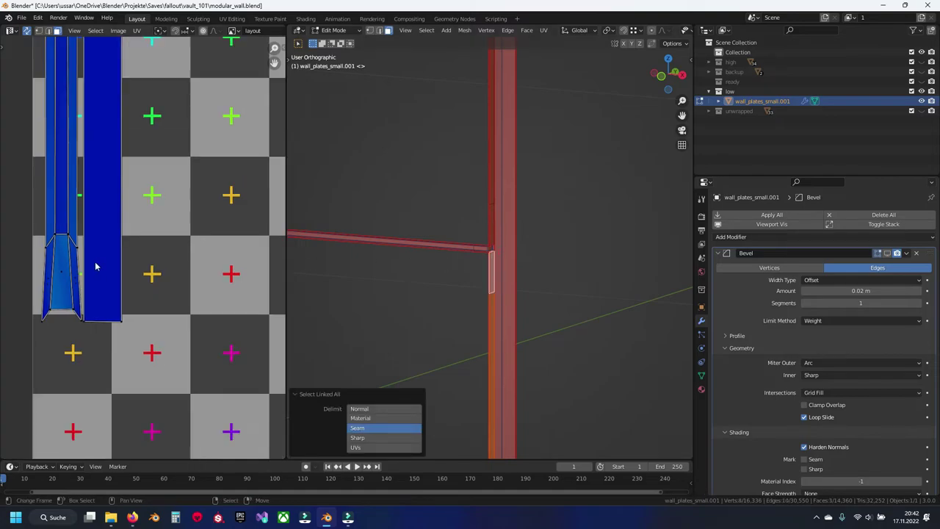
scroll("down", 3)
scroll("up", 3)
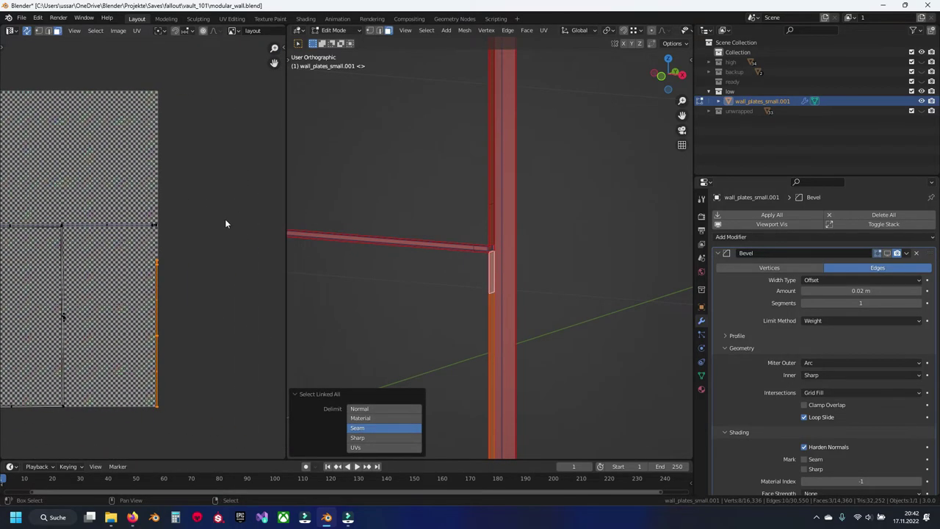
scroll("up", 3)
scroll("up", 3)
key("h")
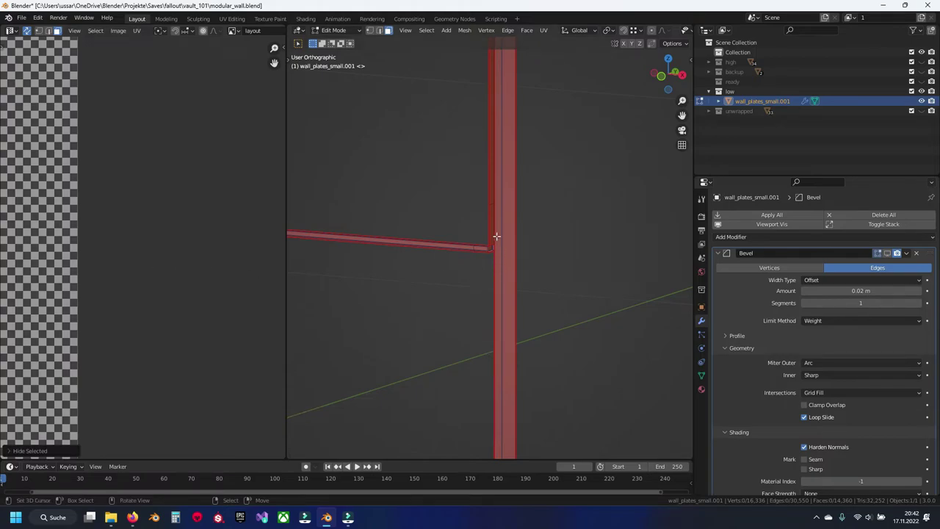
left_click(490, 228)
key("ctrl+l")
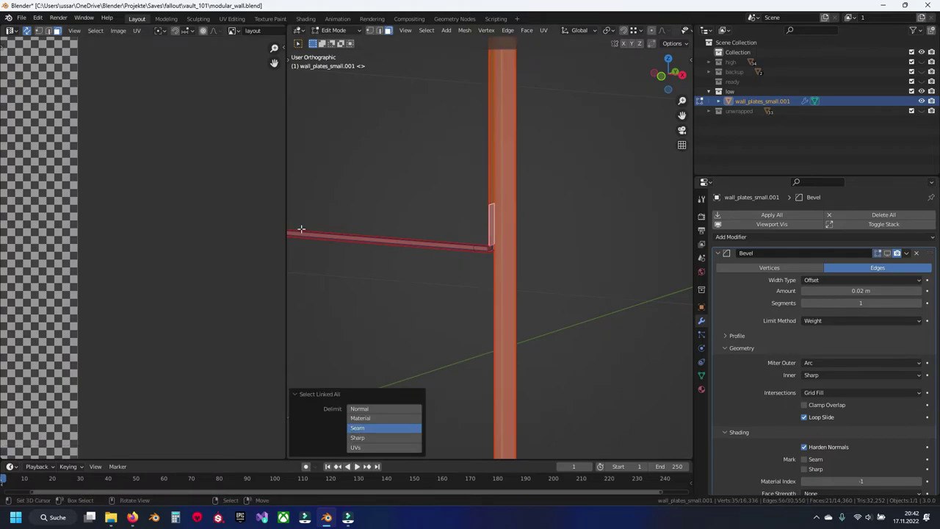
scroll("down", 3)
scroll("down", 3)
key("alt+a")
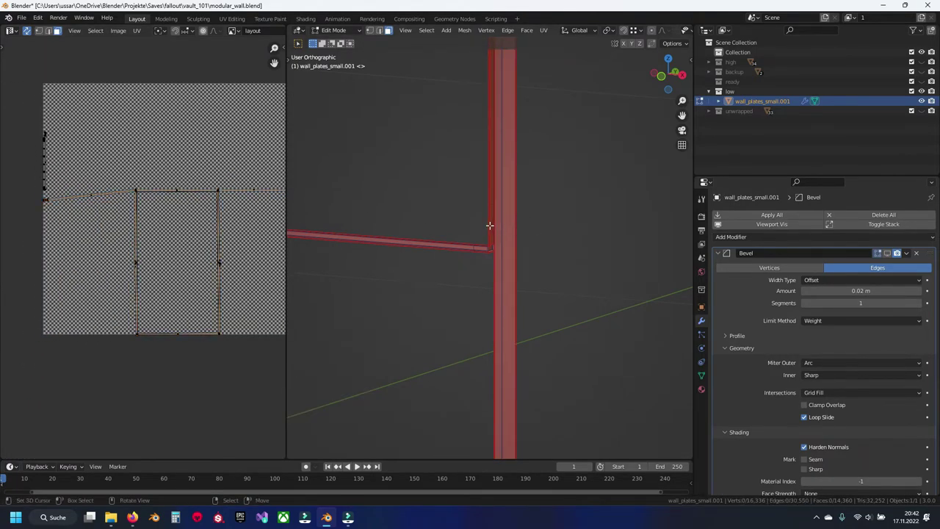
left_click_drag(498, 195, 489, 243)
scroll("up", 3)
scroll("down", 3)
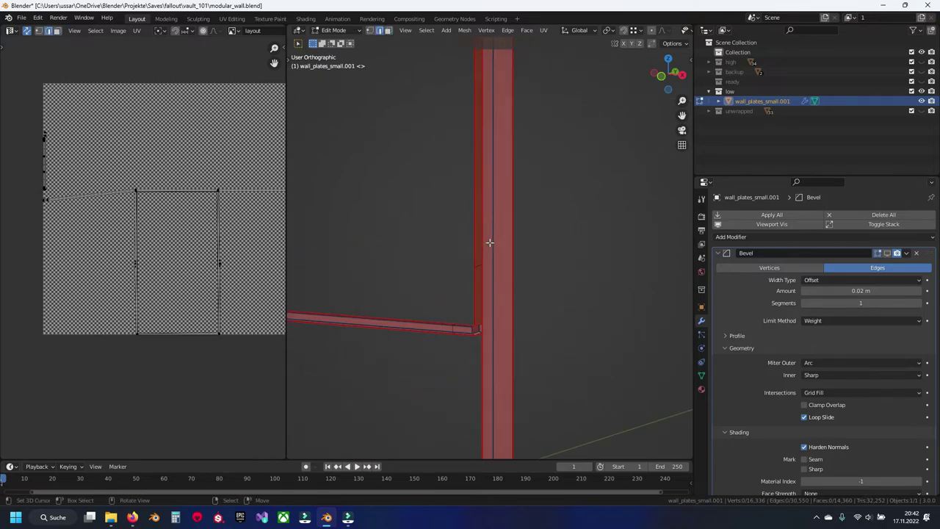
scroll("up", 3)
scroll("up", 3)
scroll("up", 3)
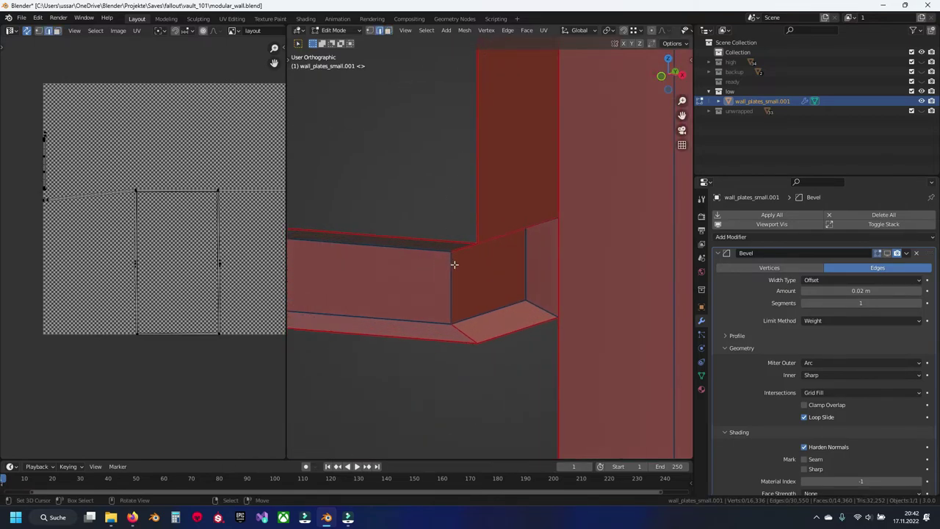
Clear the seam from the bar's junction edge and save the file
key("ctrl+e")
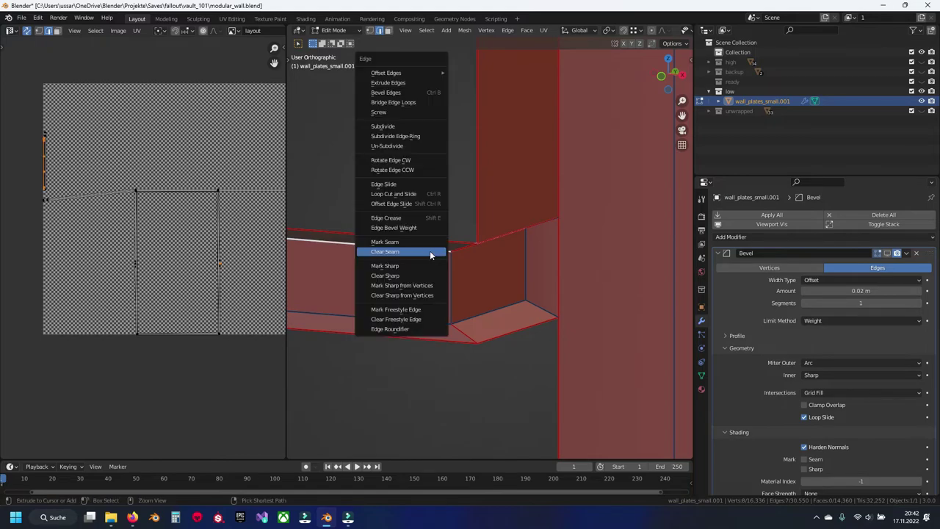
left_click(430, 254)
left_click_drag(461, 248, 540, 258)
key("ctrl+s")
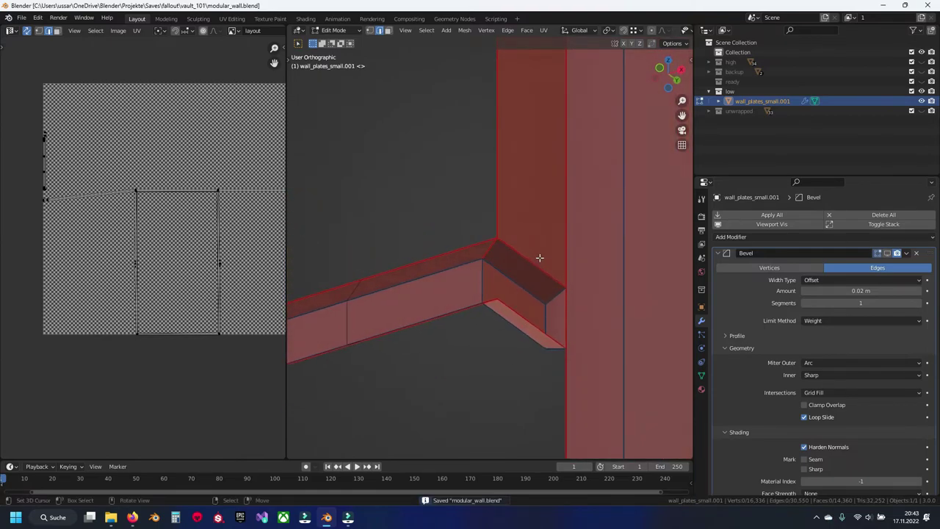
Try deleting the frame corner face, then undo the deletion
left_click_drag(547, 256, 489, 242)
left_click(524, 253)
key("x")
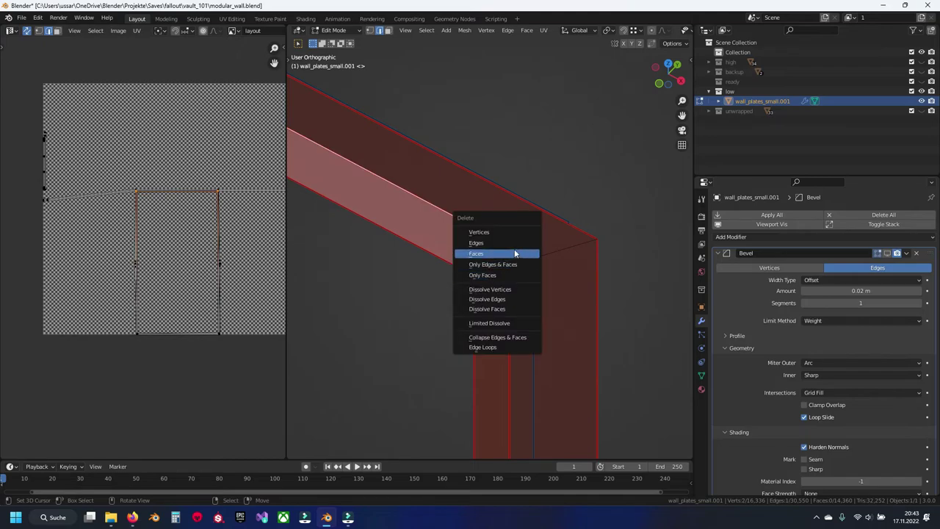
left_click(515, 253)
key("ctrl+z")
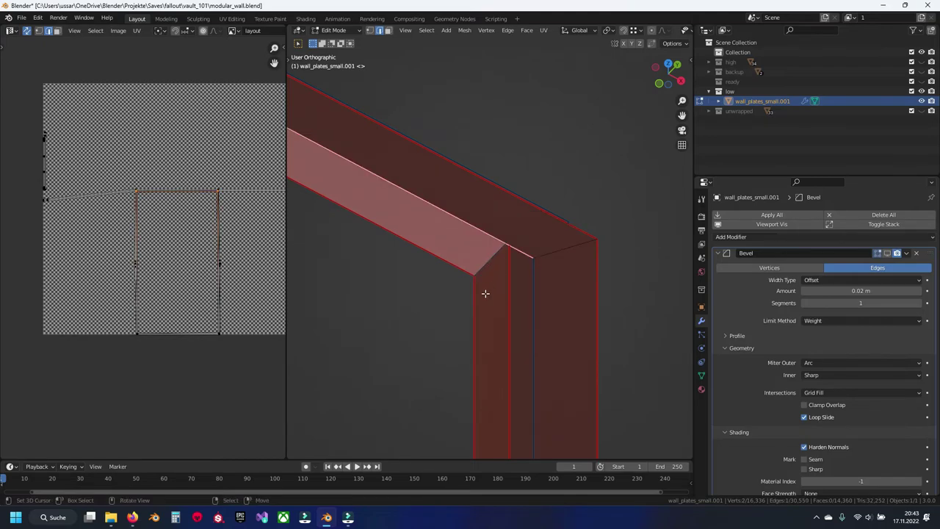
Mark the vertical edge at the frame corner as a seam
left_click(543, 270)
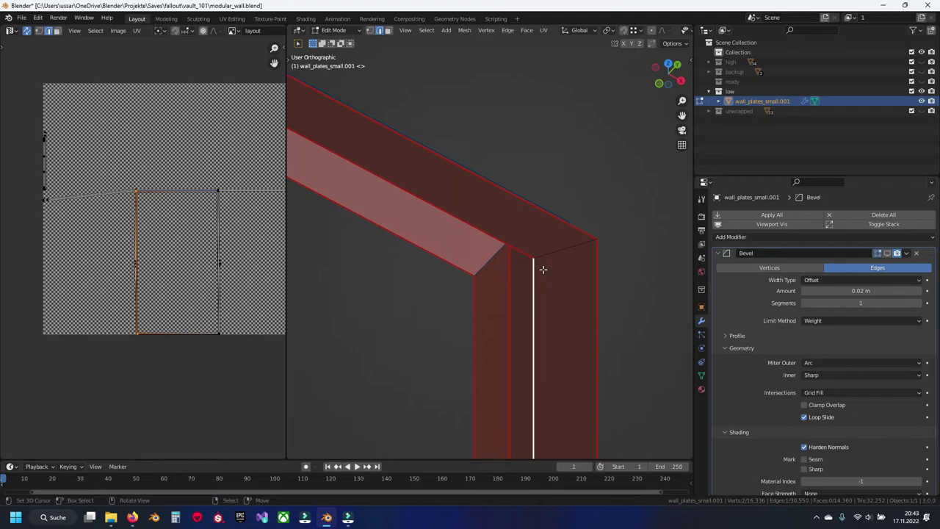
left_click(534, 296)
key("ctrl+e")
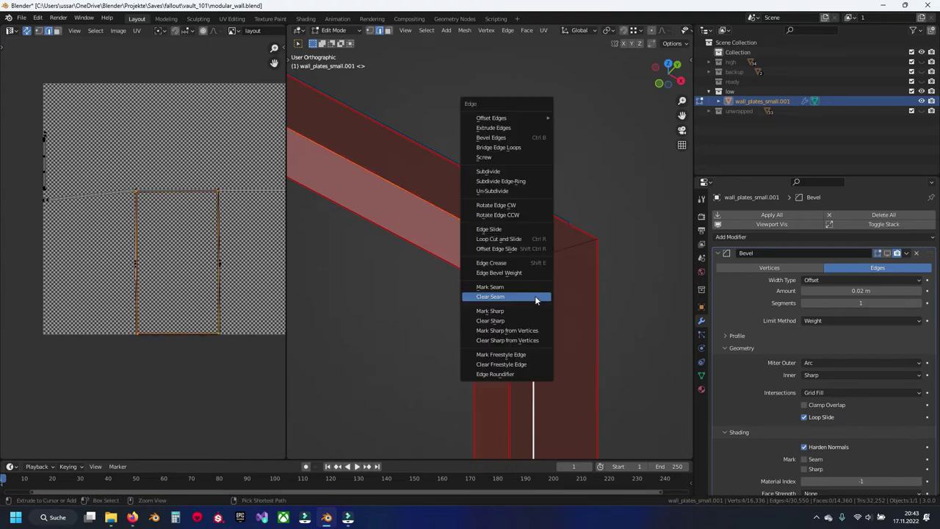
left_click(534, 286)
Select the whole mesh, unwrap it, then deselect everything
key("a")
key("u")
left_click(527, 262)
key("alt+a")
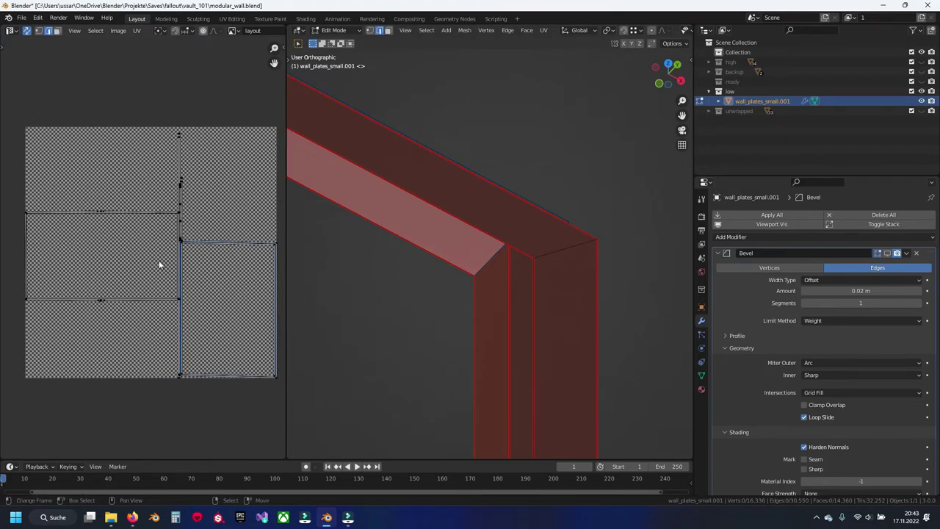
scroll("up", 3)
scroll("up", 3)
scroll("down", 3)
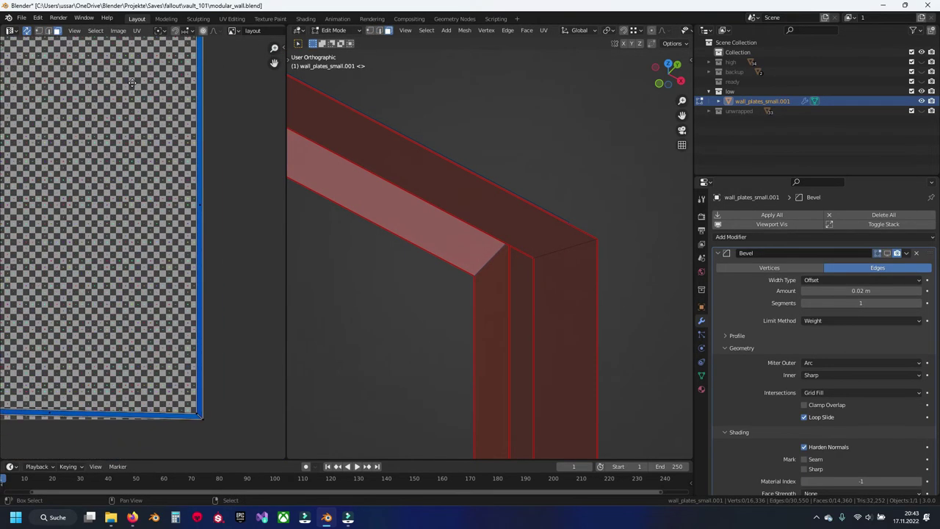
scroll("up", 3)
left_click(87, 166)
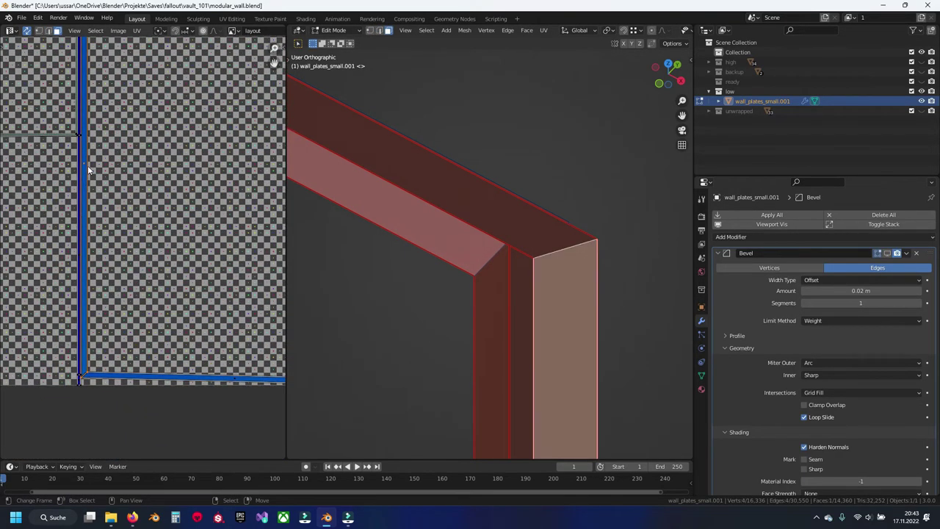
key("h")
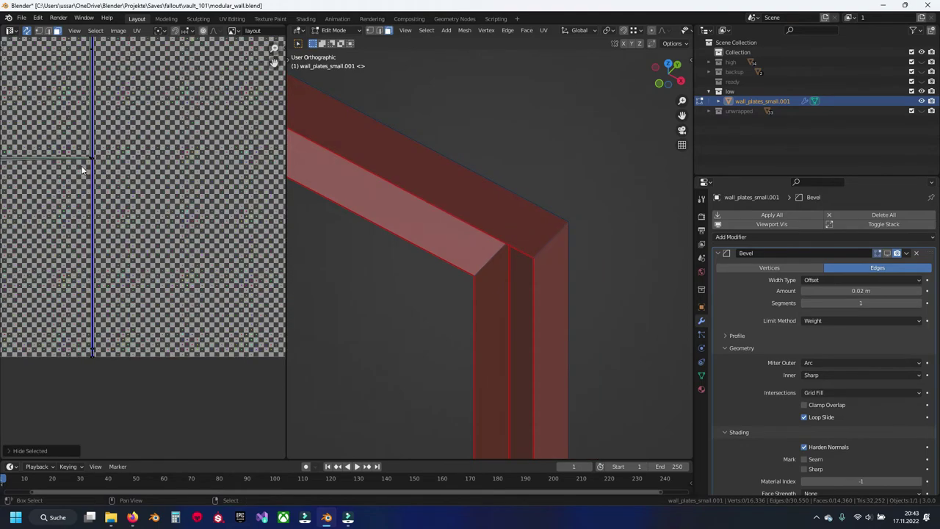
left_click_drag(87, 170, 122, 246)
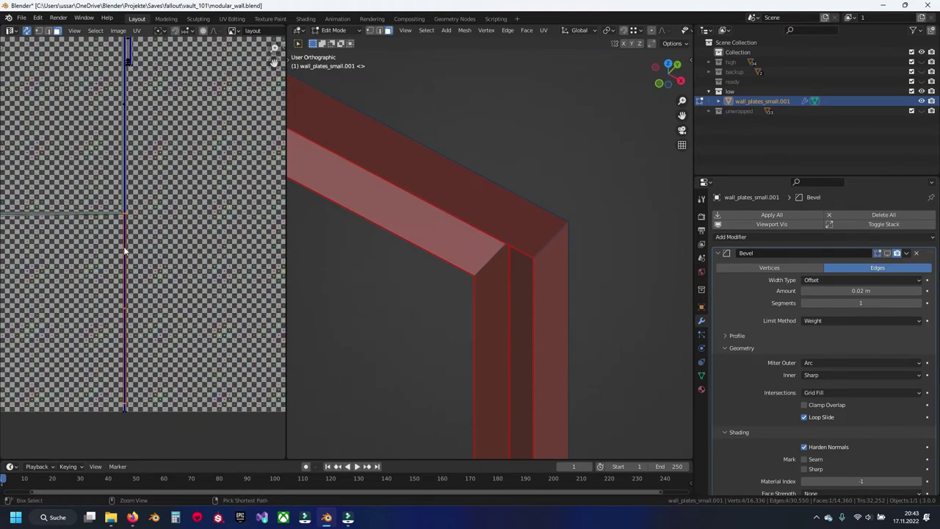
key("a")
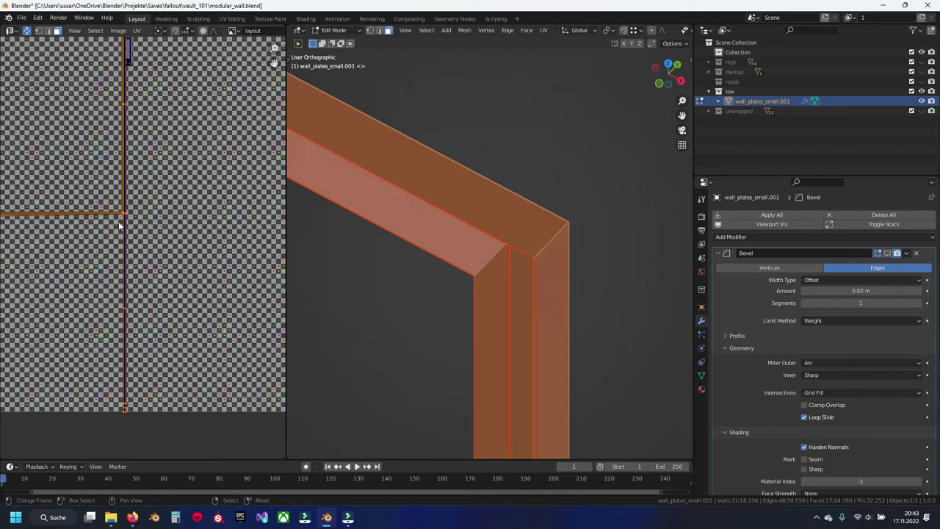
scroll("up", 3)
scroll("up", 3)
scroll("up", 3)
scroll("up", 3)
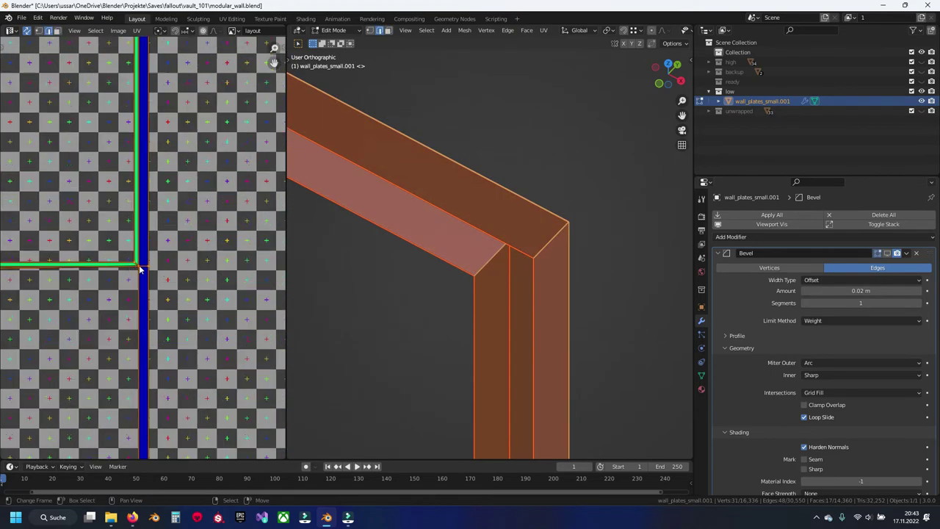
left_click(140, 269)
key("ctrl+s")
key("KP_Decimal")
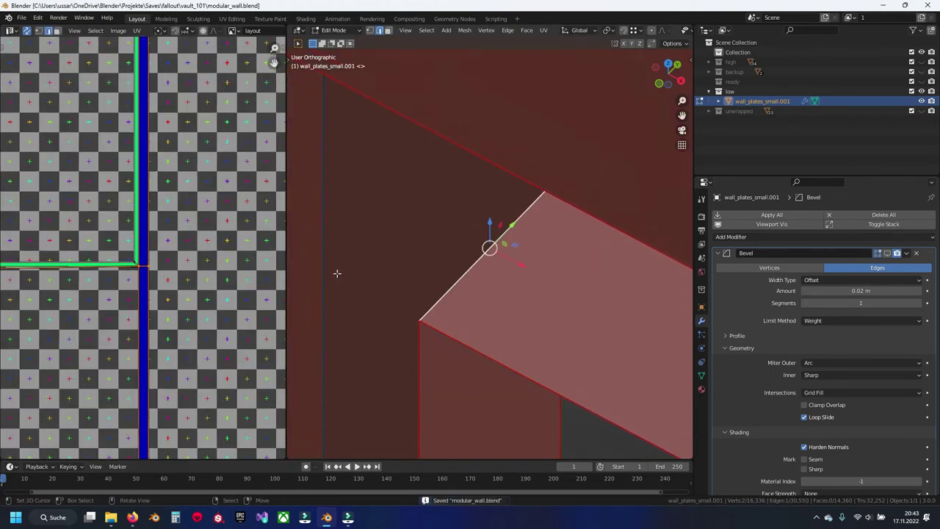
scroll("down", 3)
left_click_drag(360, 277, 437, 262)
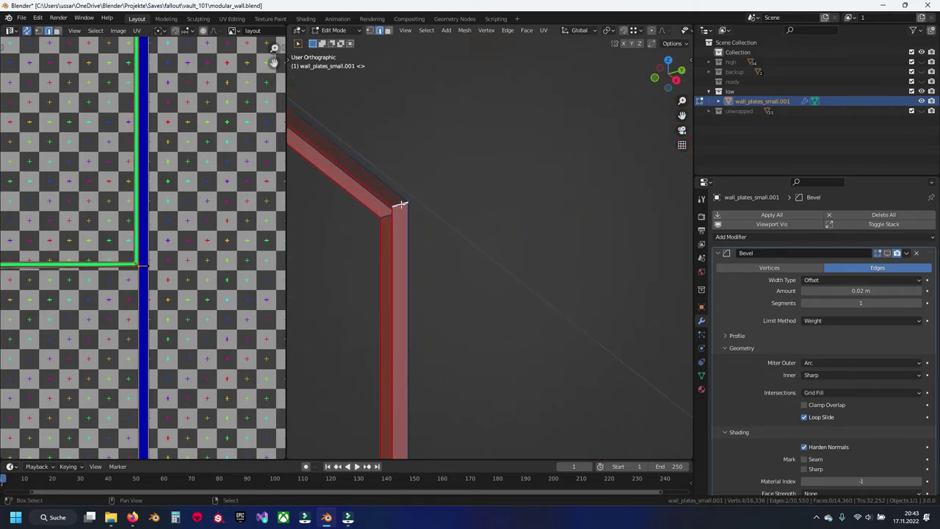
left_click_drag(384, 218, 541, 264)
right_click(541, 264)
left_click(541, 264)
Unwrap the visible rail into a UV island
key("a")
key("u")
left_click(540, 266)
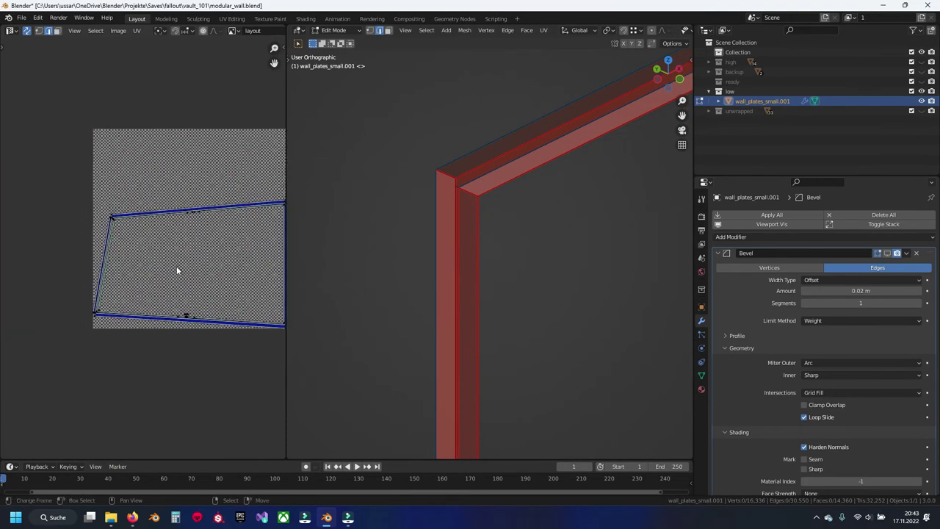
scroll("up", 3)
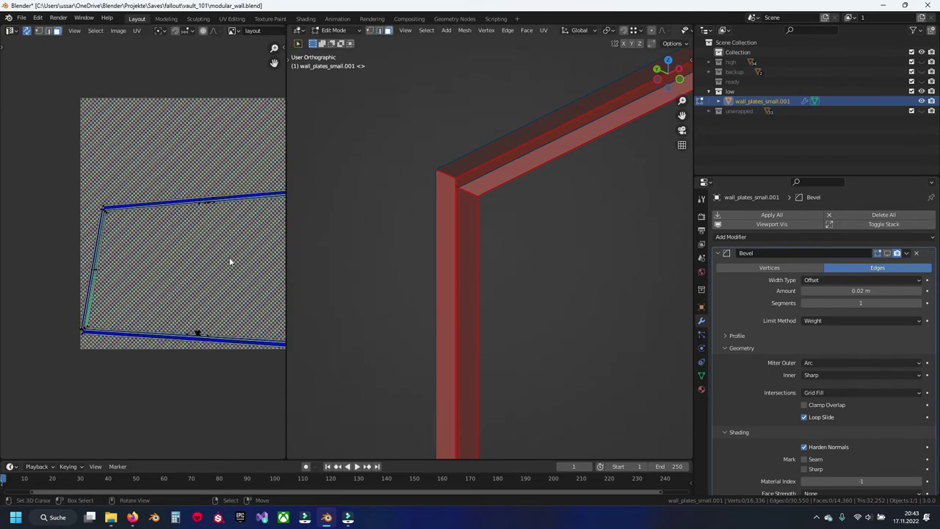
scroll("up", 3)
scroll("up", 3)
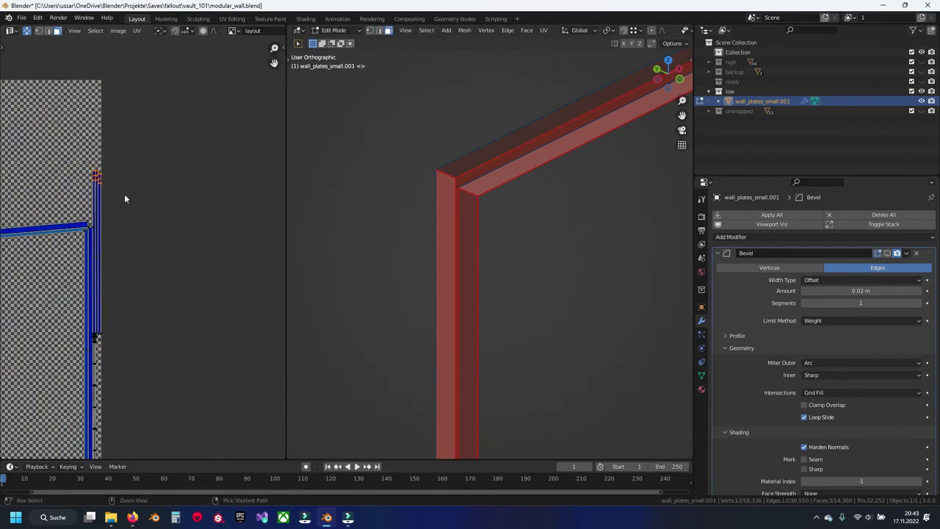
Hide the unwrapped UV faces and orbit to a frontal view of the bar
key("h")
left_click_drag(128, 194, 166, 199)
scroll("up", 3)
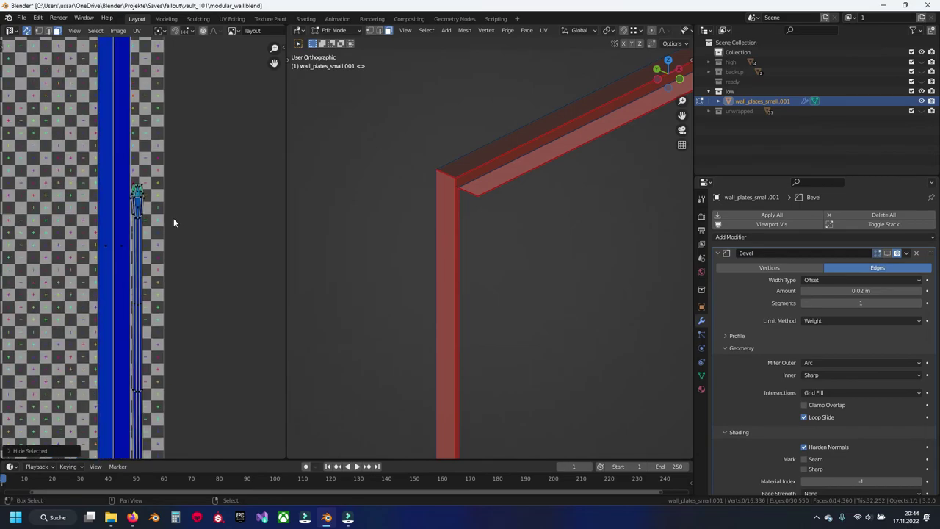
scroll("up", 3)
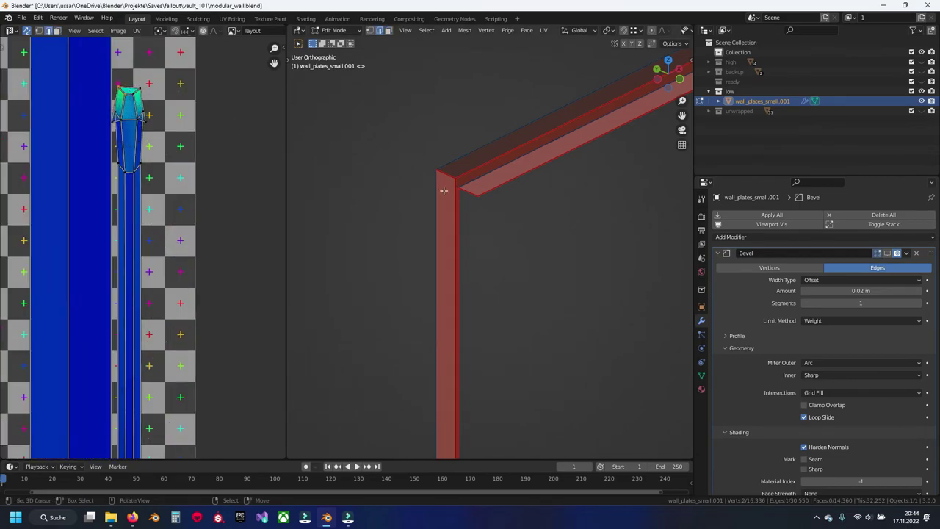
scroll("up", 3)
scroll("up", 3)
left_click_drag(450, 277, 543, 241)
left_click_drag(480, 276, 521, 283)
Merge overlapping vertices by distance across the whole mesh
key("a")
key("m")
left_click(495, 282)
key("alt+a")
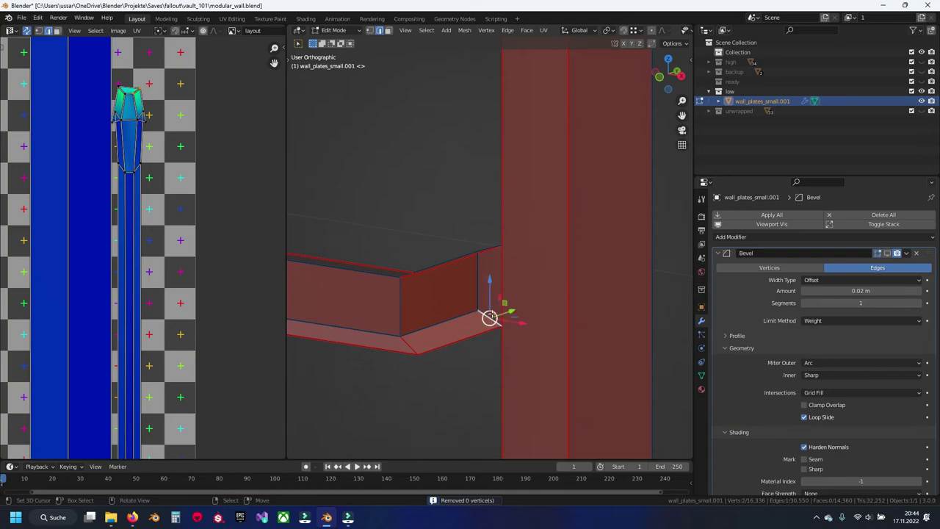
Mark the bar's corner edge as a seam
left_click_drag(490, 317, 489, 325)
right_click(499, 309)
left_click(451, 243)
scroll("down", 3)
left_click_drag(391, 294, 618, 230)
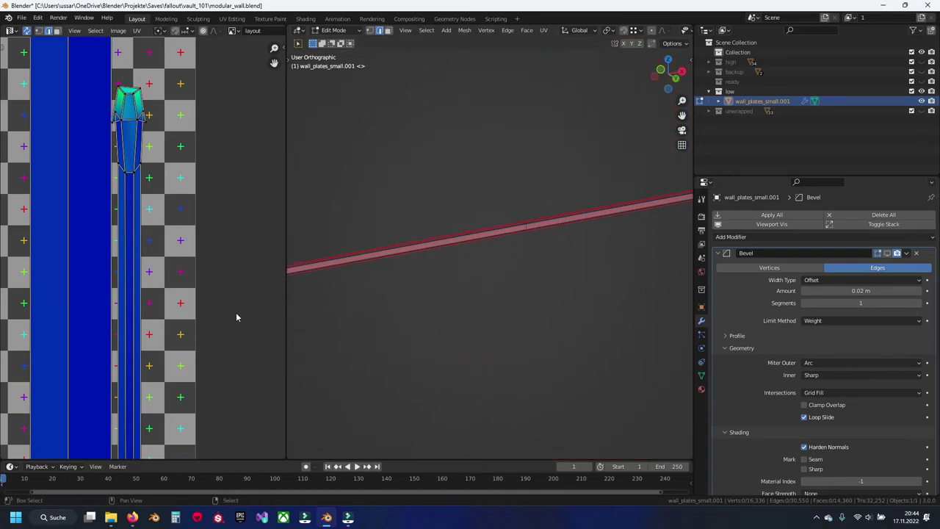
scroll("up", 3)
scroll("down", 3)
left_click_drag(361, 286, 429, 254)
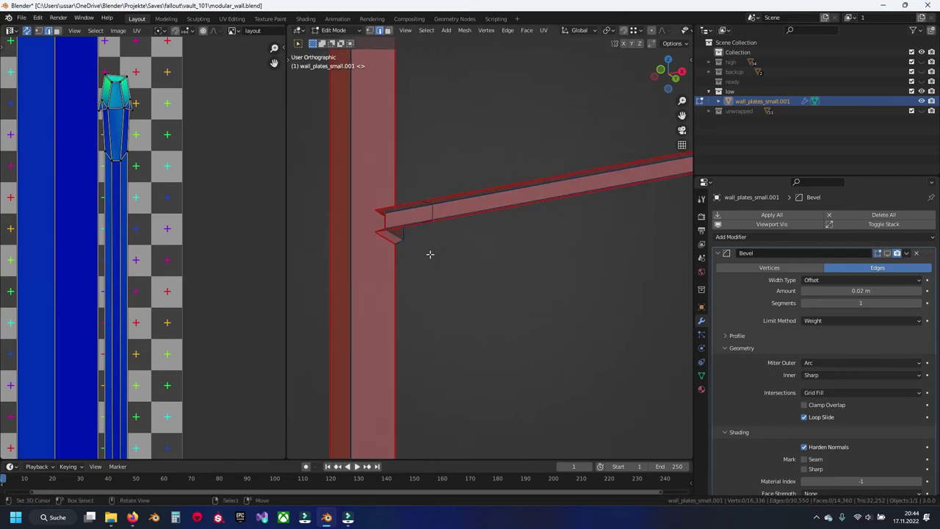
scroll("up", 3)
left_click_drag(397, 226, 438, 254)
left_click_drag(355, 195, 357, 232)
key("ctrl+e")
left_click(450, 216)
Re-unwrap the whole mesh with the new corner seam
key("a")
key("u")
left_click(451, 216)
key("alt+a")
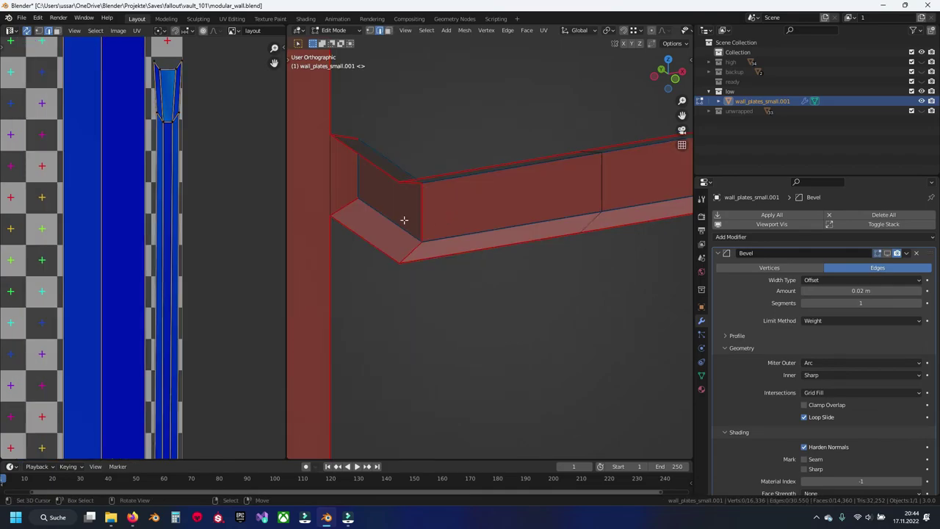
Hide the finished bar and save the file
left_click(167, 93)
key("l")
key("h")
scroll("down", 3)
scroll("down", 3)
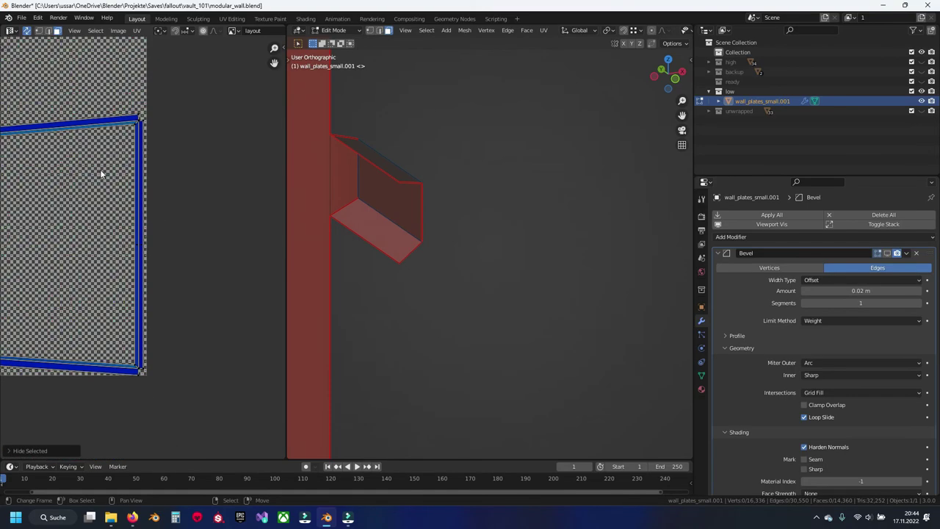
scroll("down", 3)
scroll("down", 3)
scroll("up", 3)
scroll("up", 3)
scroll("up", 3)
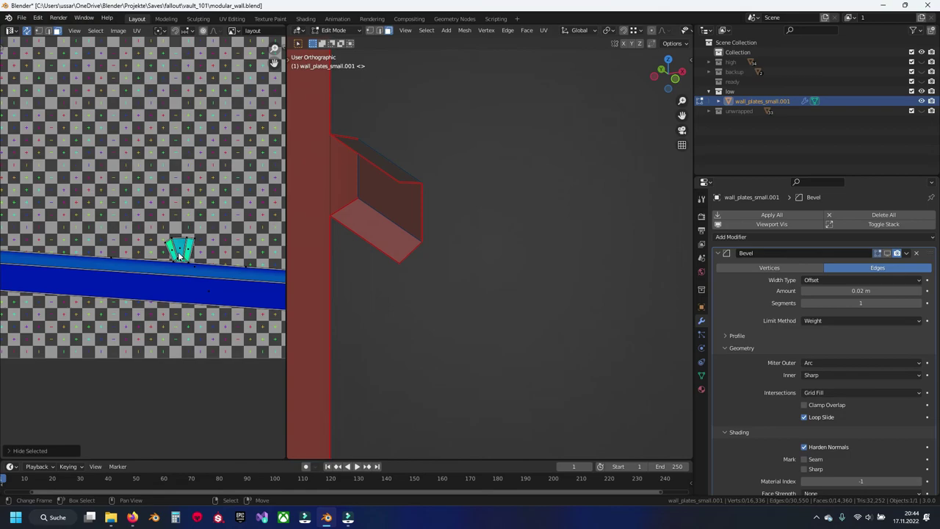
left_click(420, 247)
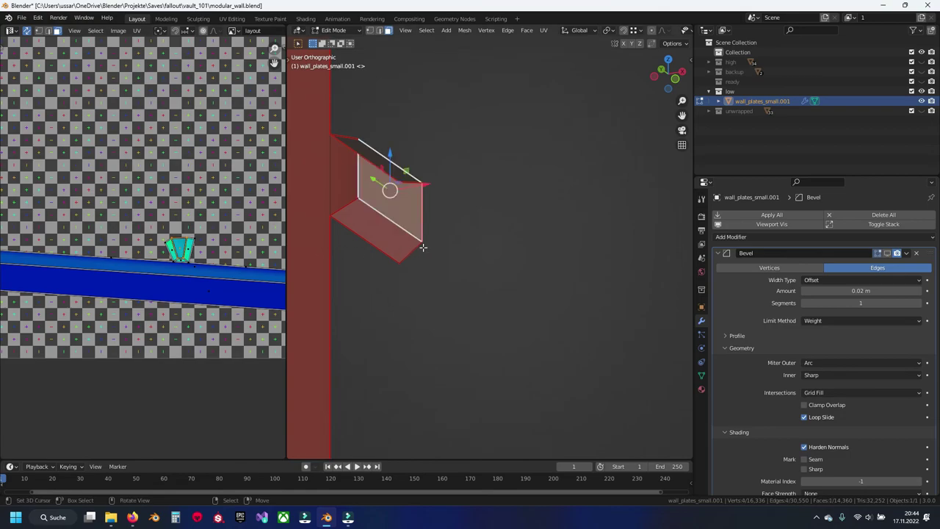
key("alt+a")
key("ctrl+s")
Clear the stray seam on the beam edge, save, and reveal all hidden parts
left_click_drag(422, 223, 362, 185)
key("ctrl+e")
left_click(431, 221)
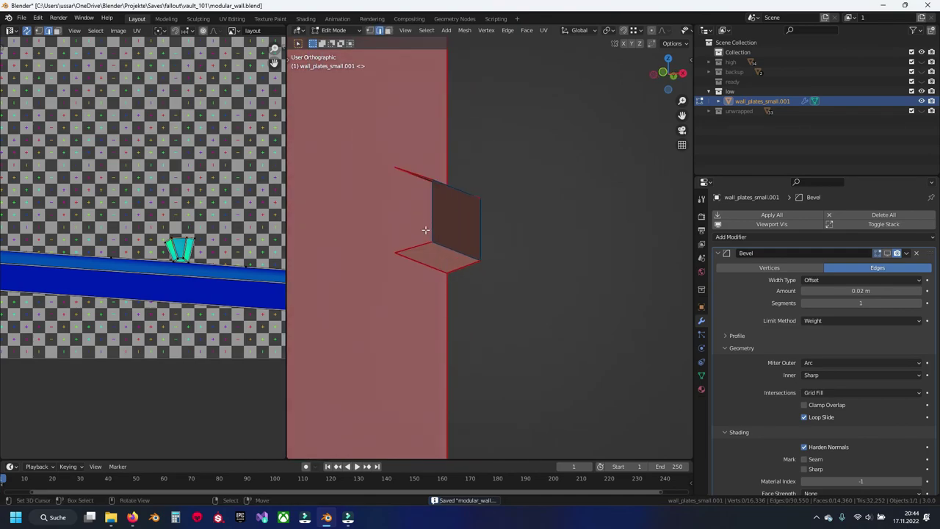
scroll("down", 3)
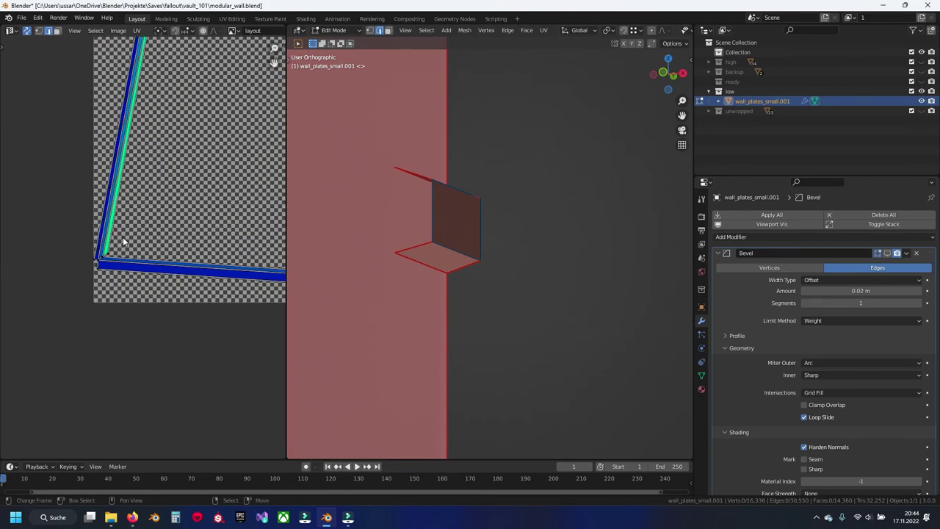
left_click_drag(118, 220, 100, 206)
scroll("down", 3)
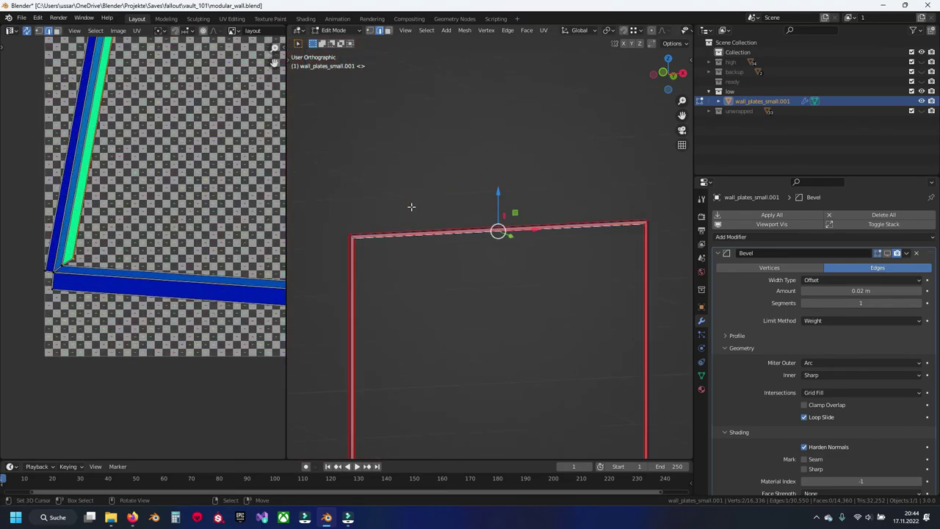
left_click_drag(411, 207, 556, 259)
scroll("up", 3)
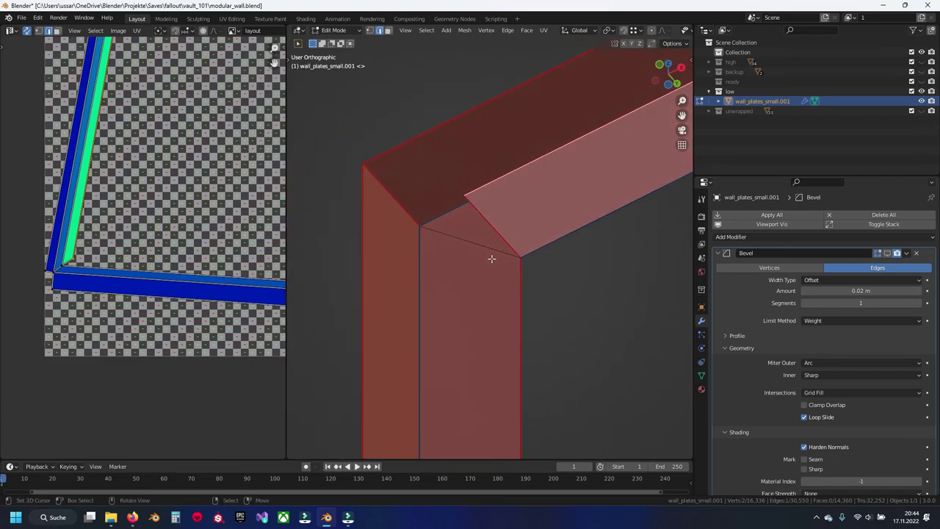
key("ctrl+s")
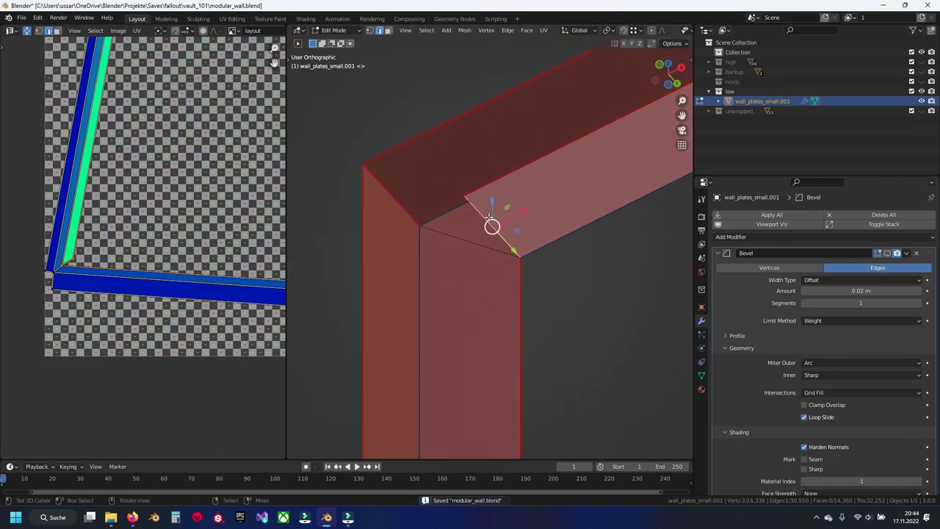
key("a")
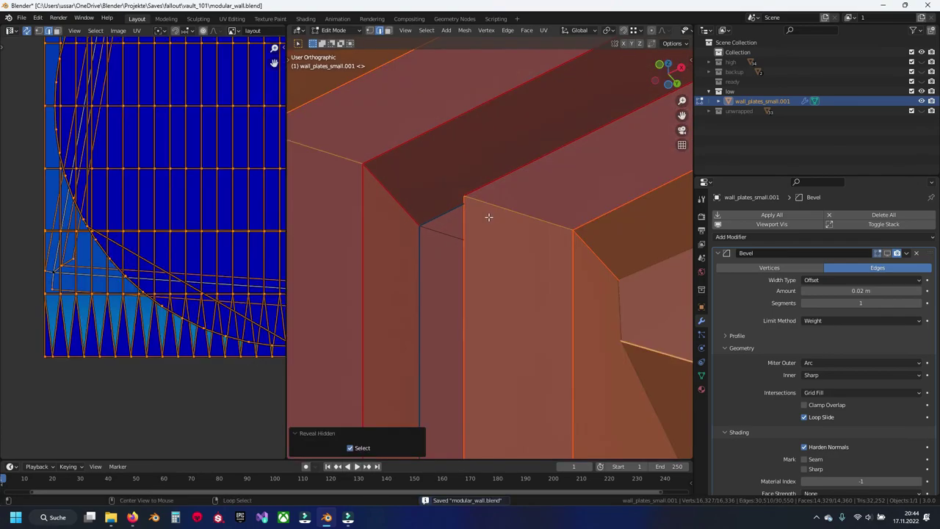
Unwrap the entire wall plate and save the file
scroll("down", 3)
key("a")
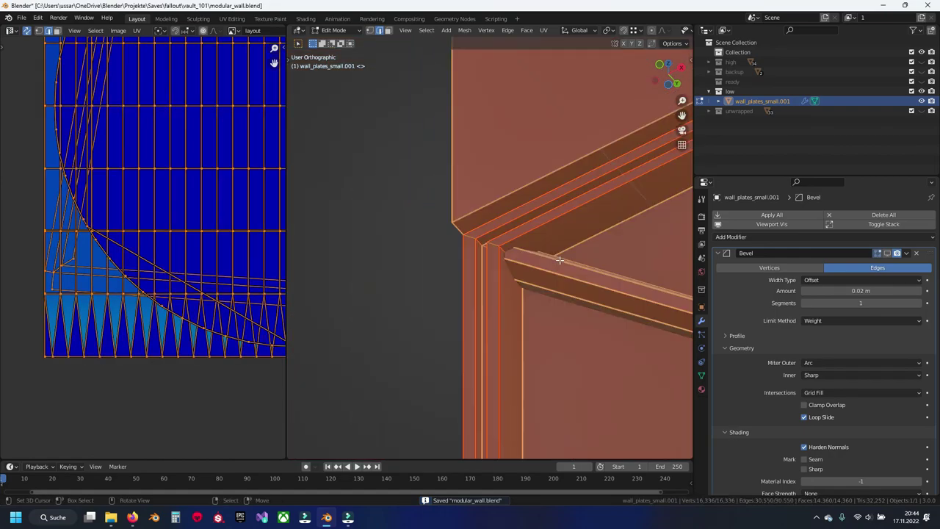
key("u")
left_click(561, 261)
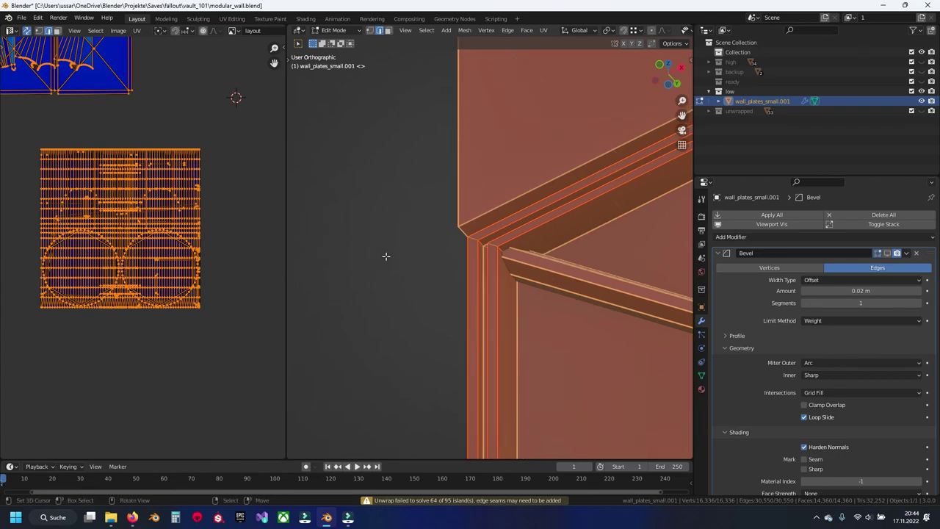
scroll("down", 3)
key("alt+a")
key("ctrl+s")
Move the rail's linked UV islands to the upper left beside the texture
key("ctrl+l")
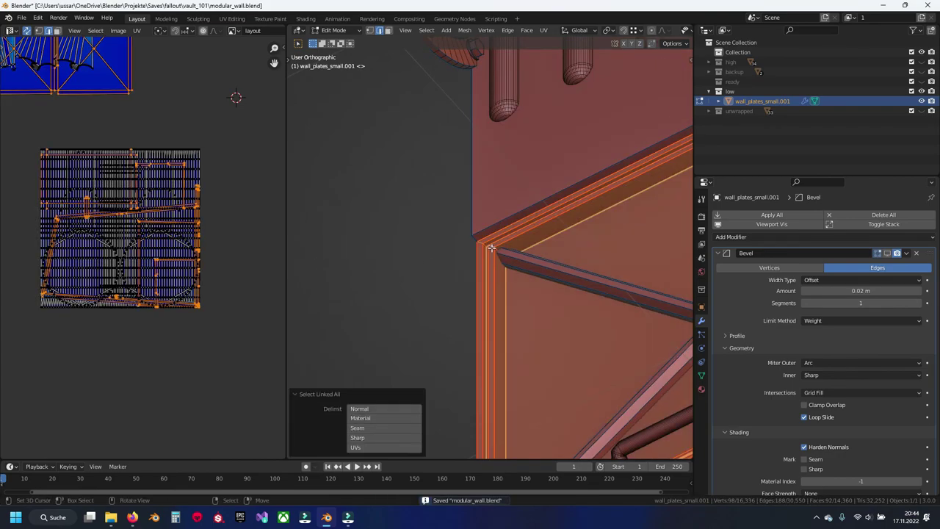
scroll("down", 3)
key("g")
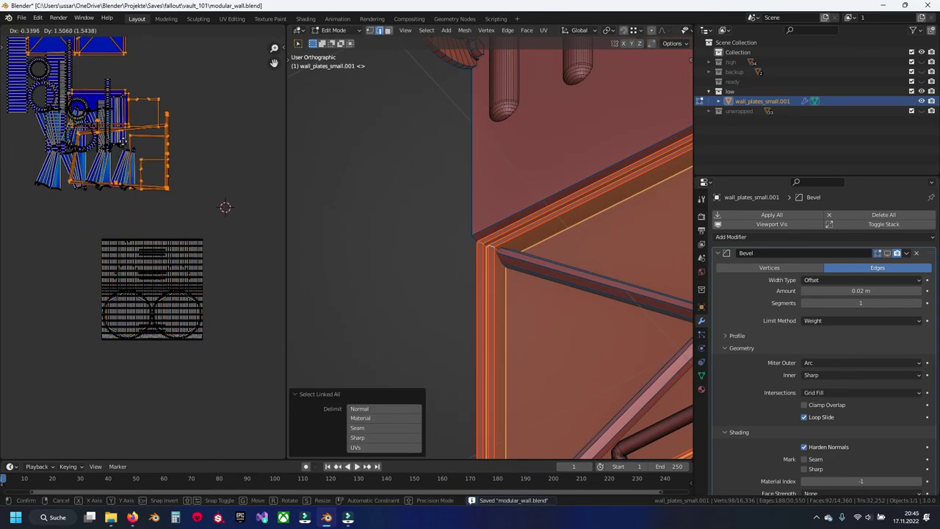
left_click(114, 158)
left_click_drag(114, 158, 171, 235)
key("g")
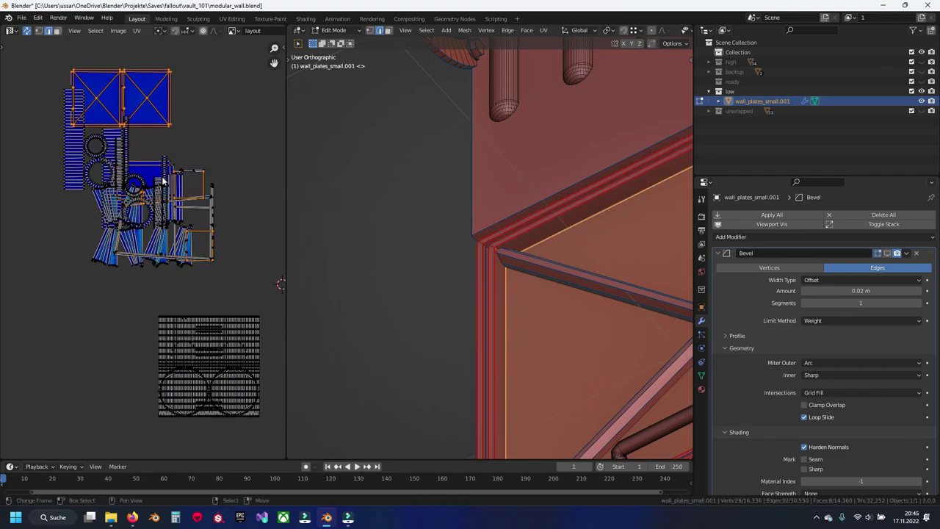
key("Escape")
key("ctrl+z")
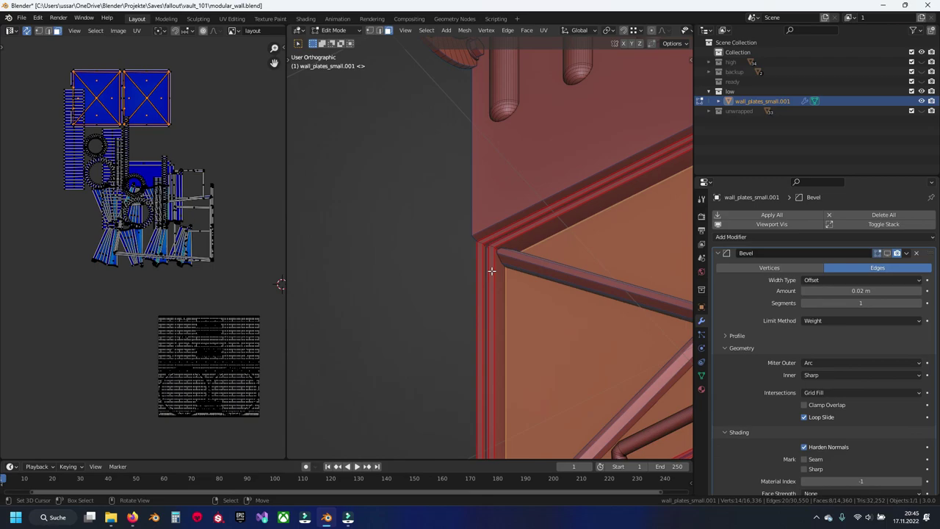
Box-select the arranged islands at the upper left, hide them, and save
key("alt+a")
key("a")
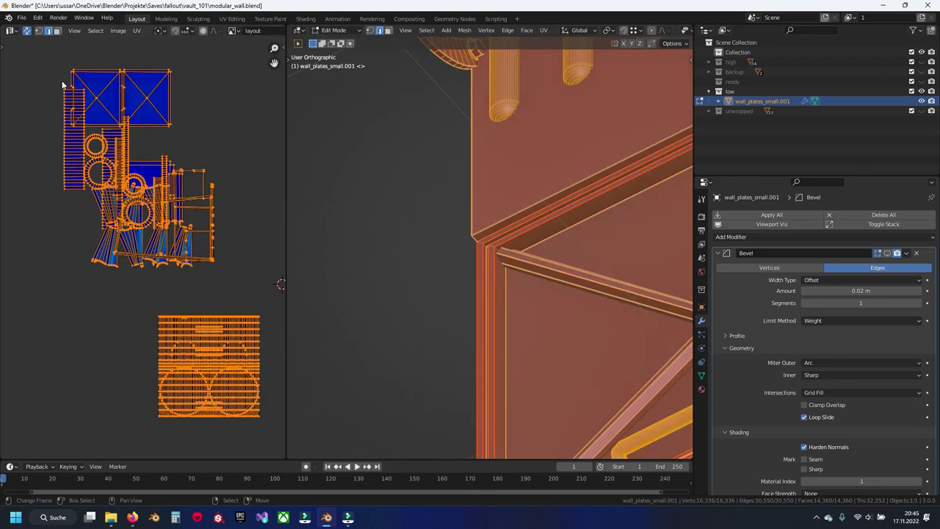
key("alt+a")
left_click_drag(25, 54, 251, 275)
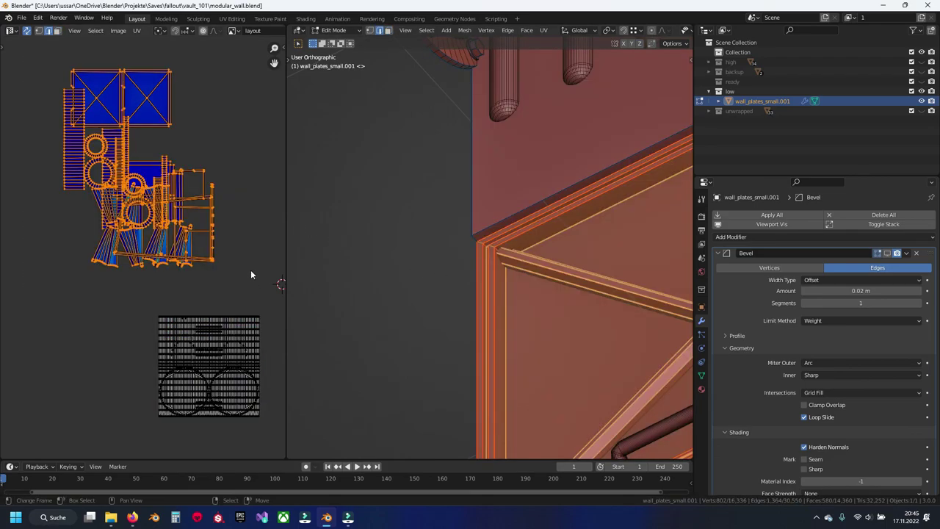
key("h")
key("ctrl+s")
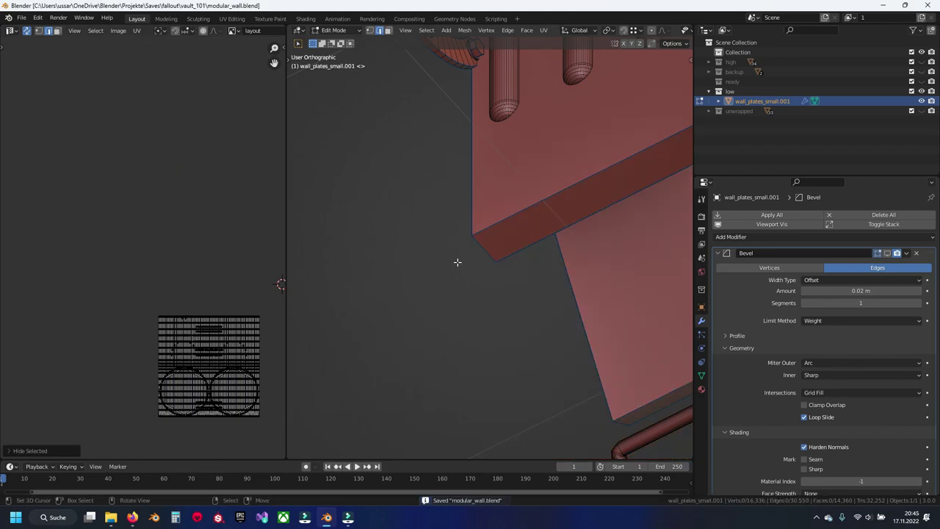
scroll("down", 3)
scroll("up", 3)
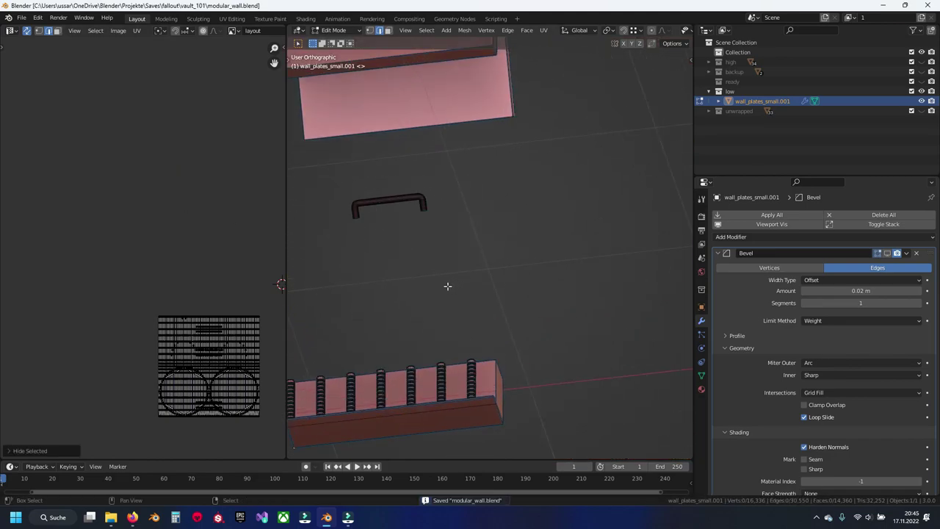